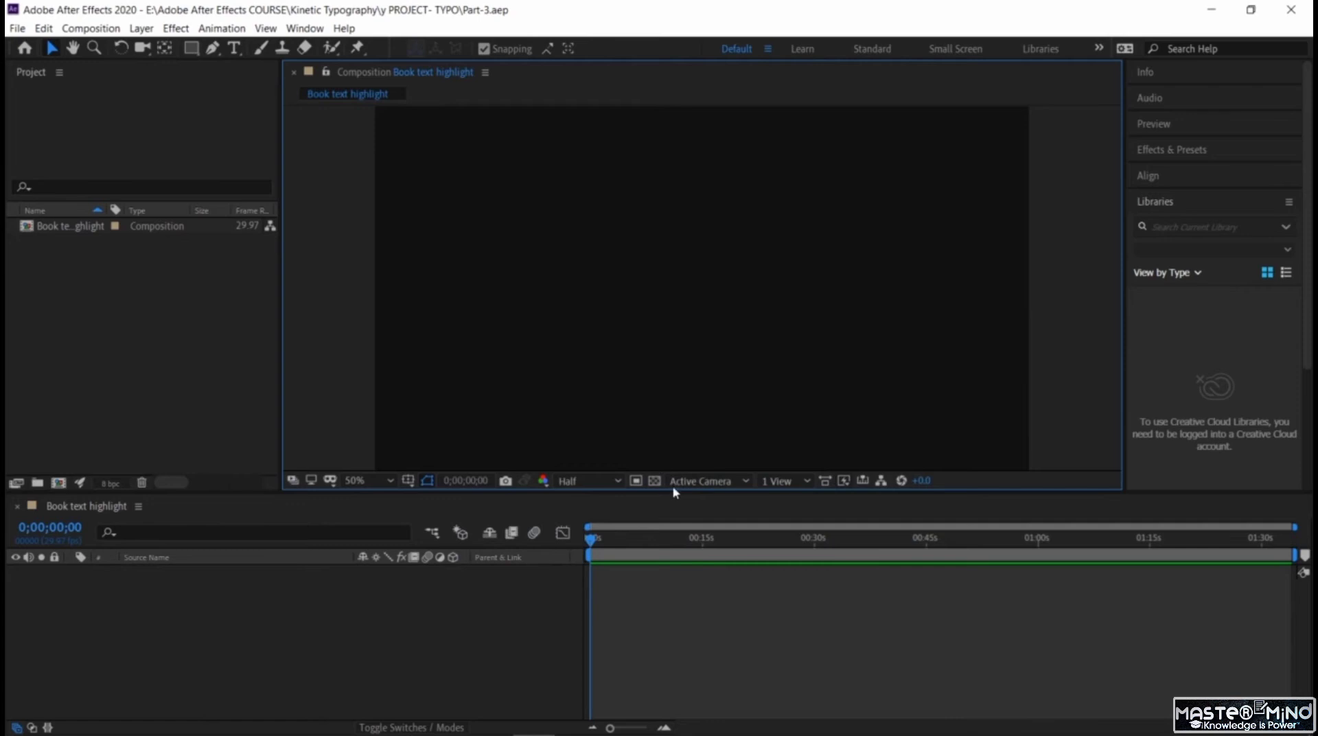
# - Add a full-frame solid layer in light orange as the composition's background
pyautogui.rightClick(433, 642)
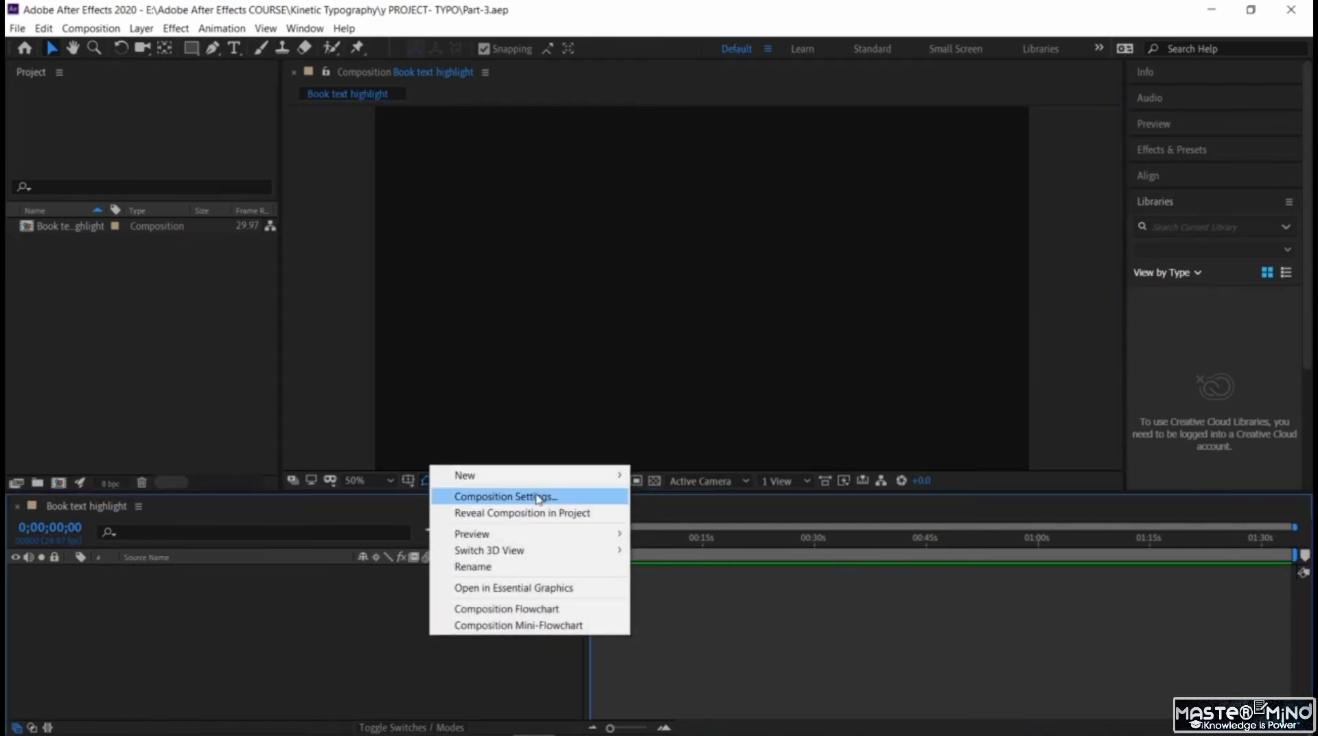
pyautogui.moveTo(548, 479)
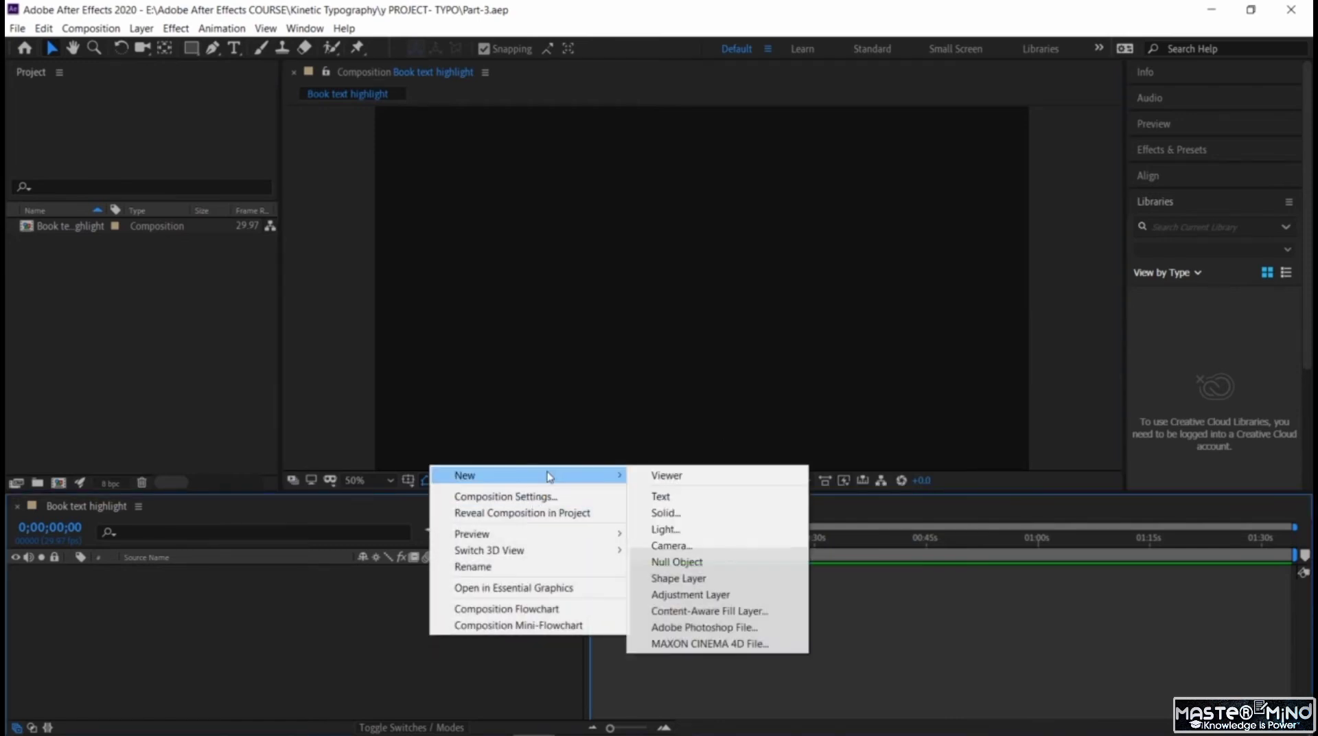
pyautogui.click(707, 520)
pyautogui.click(880, 480)
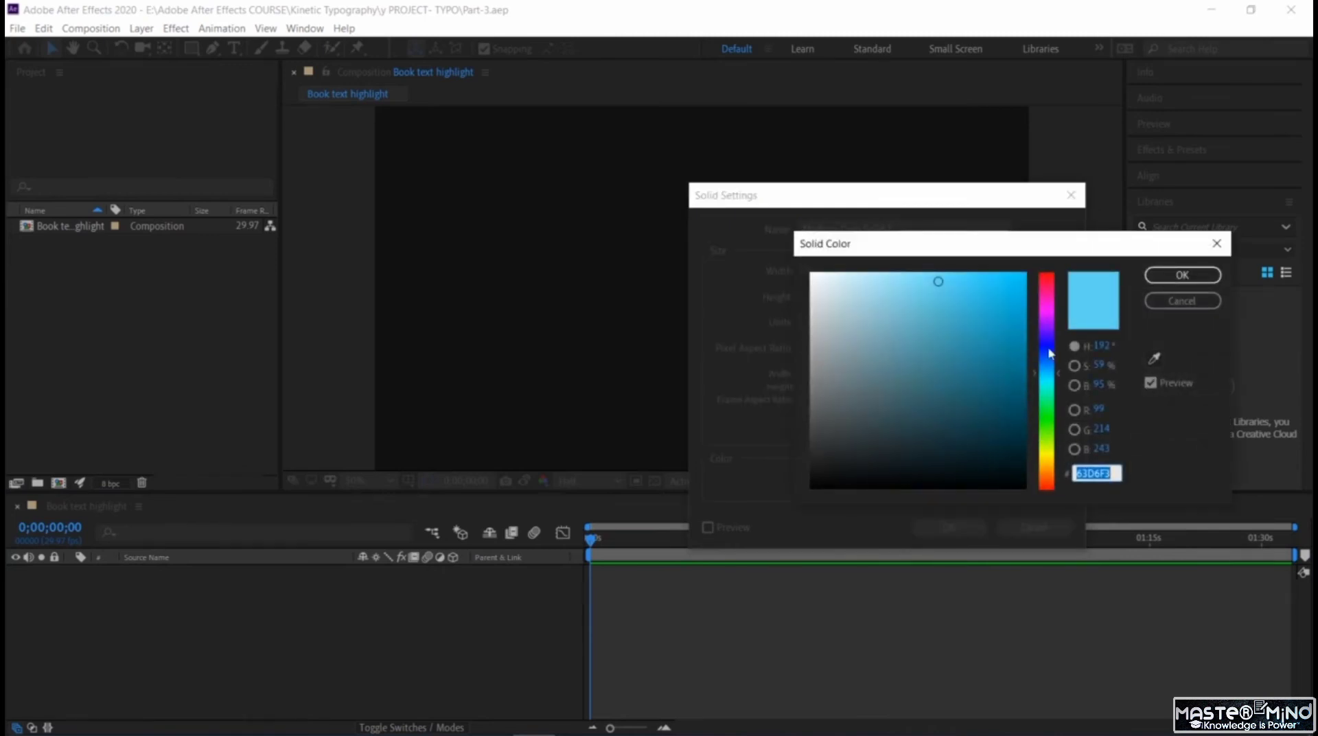
pyautogui.click(1047, 479)
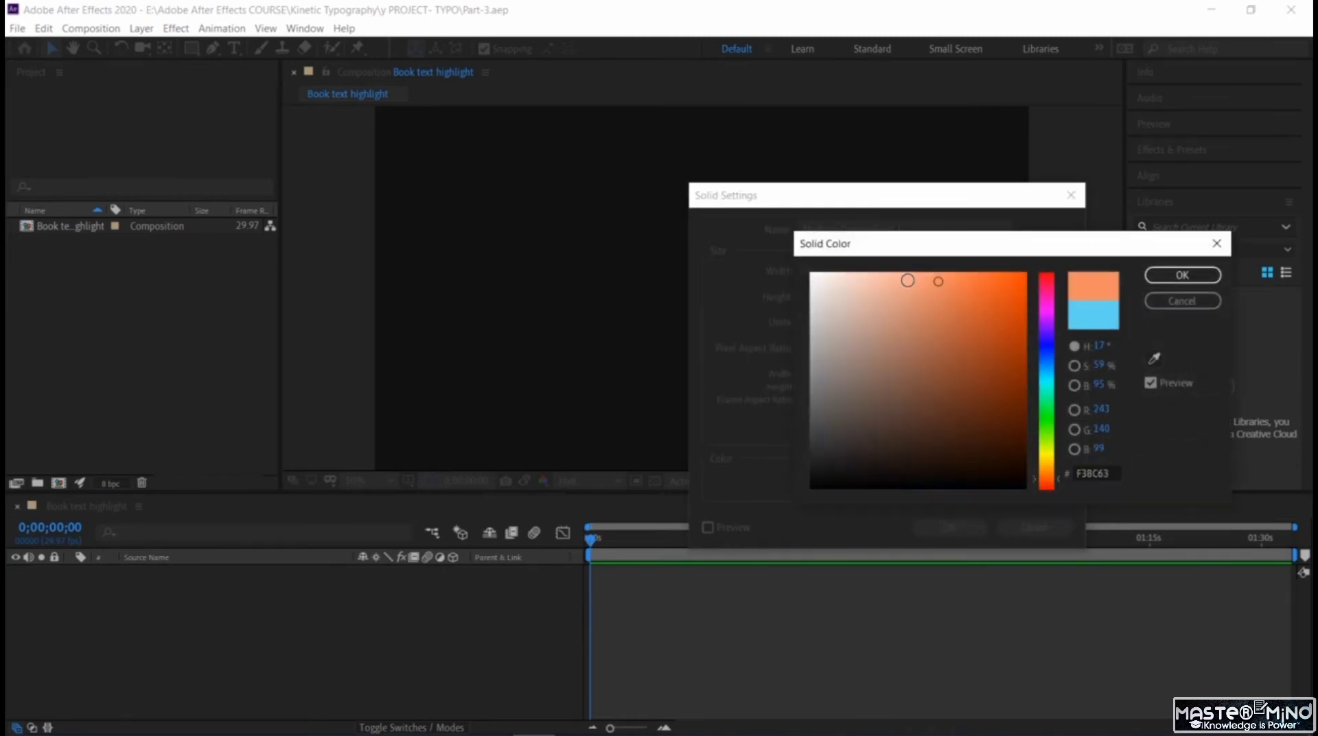
pyautogui.moveTo(938, 281); pyautogui.dragTo(933, 283)
pyautogui.click(1177, 275)
pyautogui.click(950, 529)
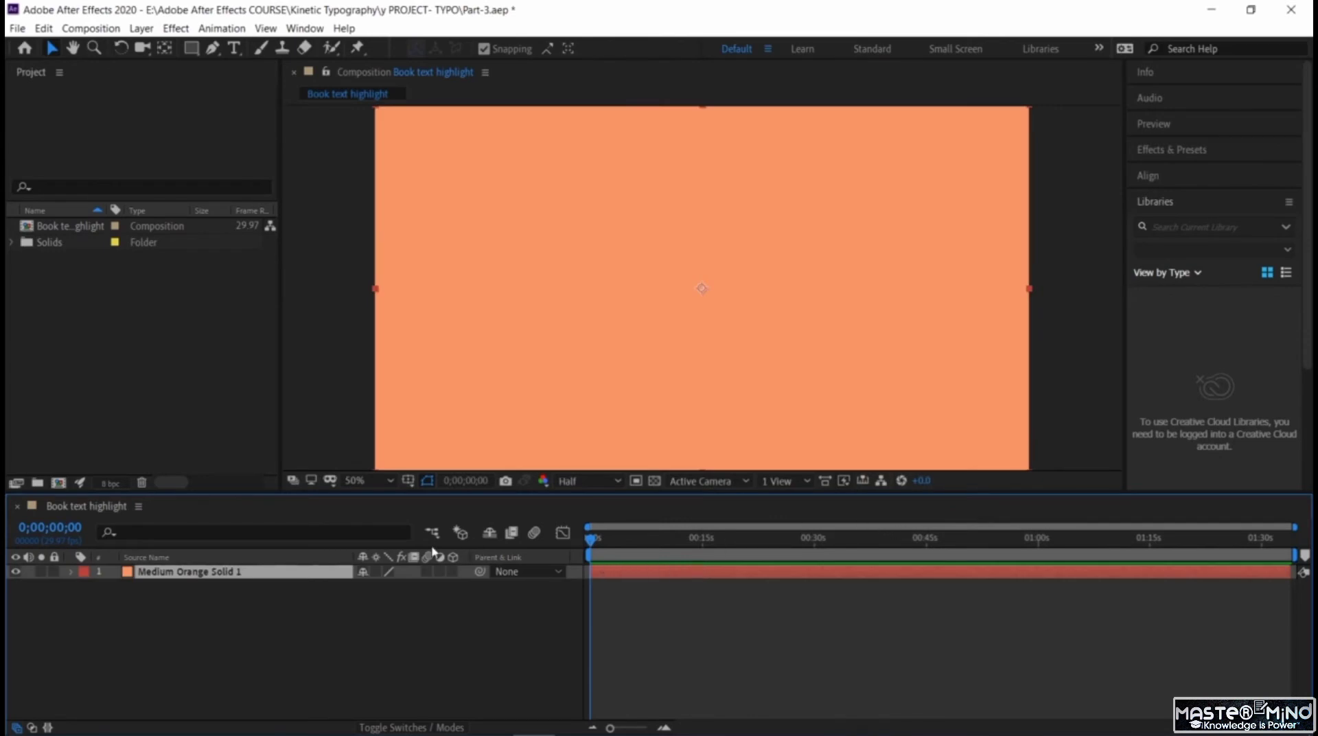
# - Create a text layer reading "After" near the top of the orange background
pyautogui.click(376, 484)
pyautogui.click(385, 315)
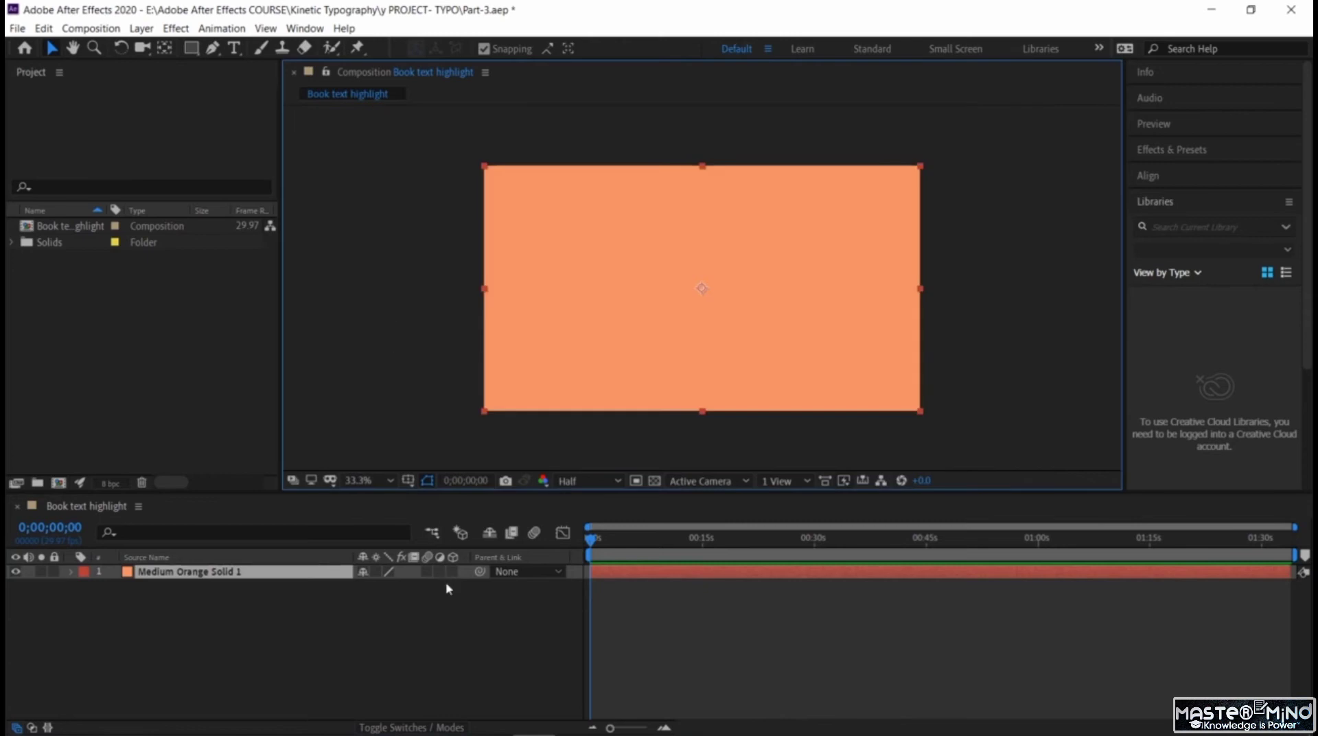
pyautogui.click(435, 635)
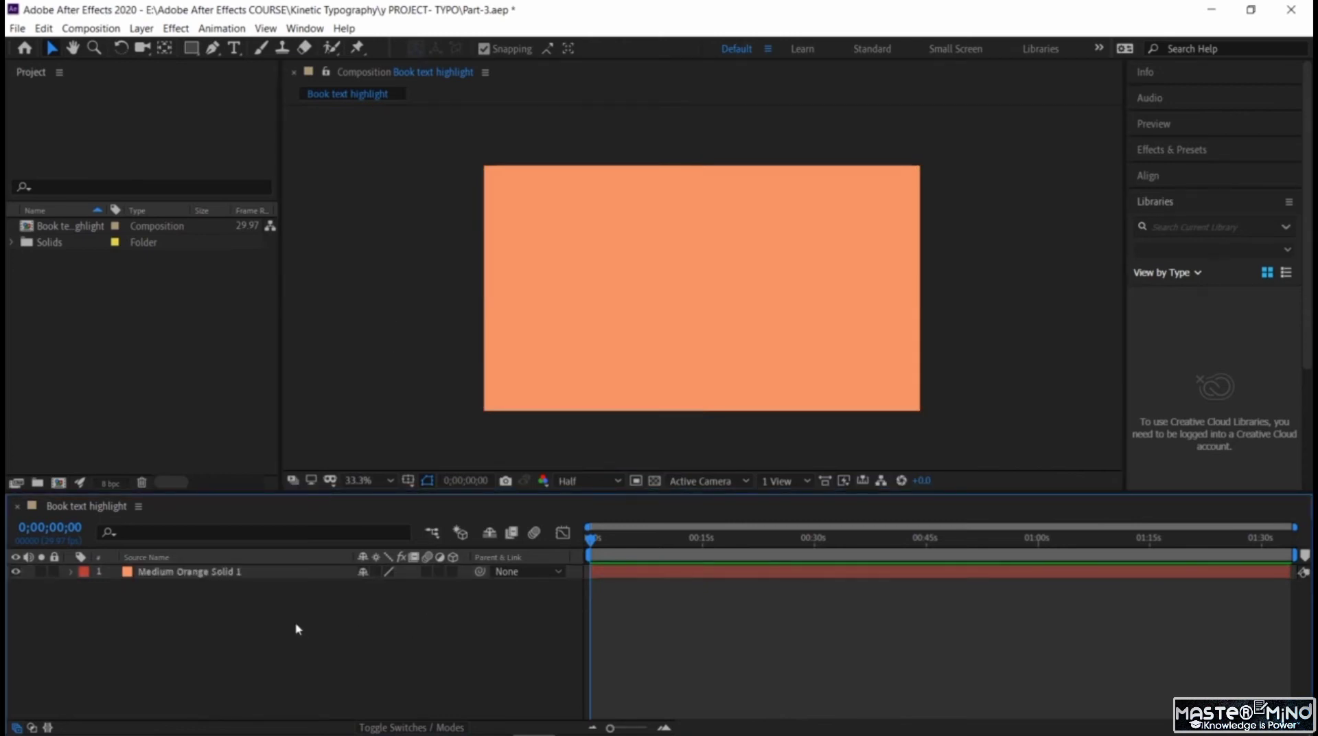
pyautogui.click(234, 47)
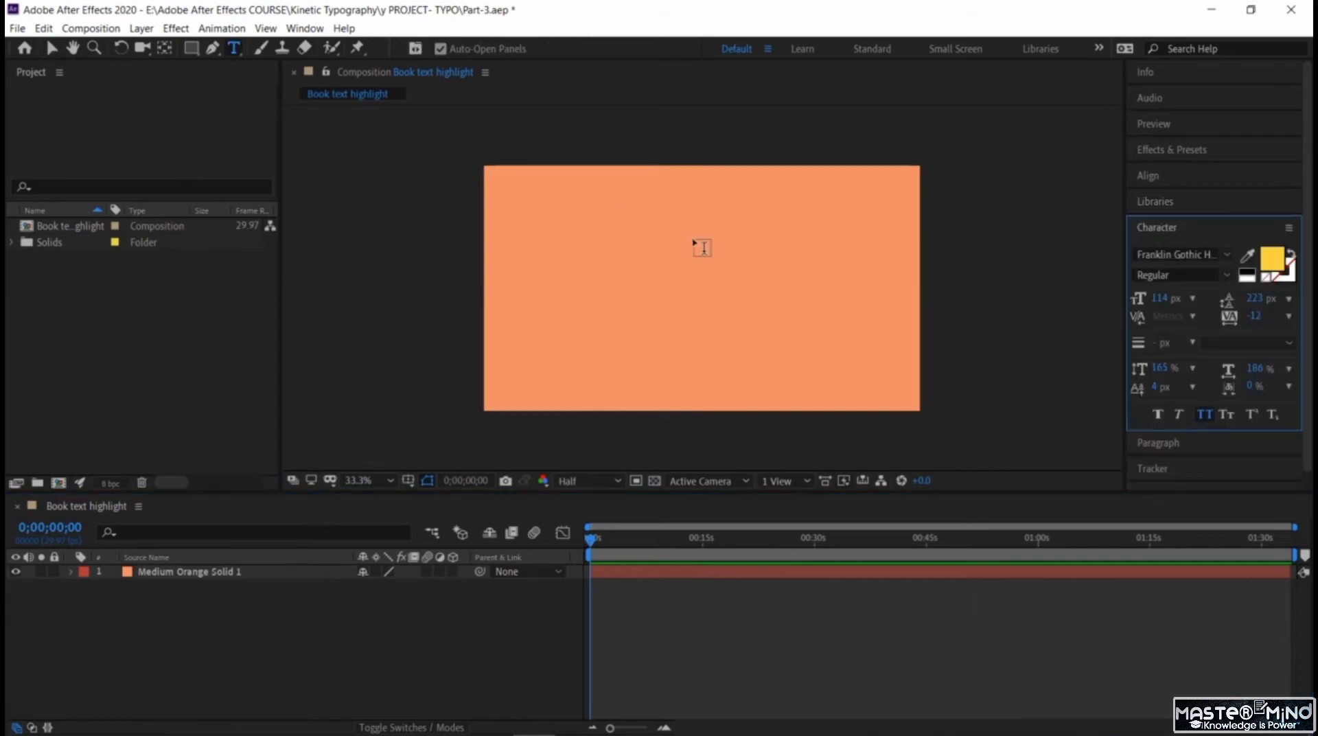
pyautogui.click(639, 213)
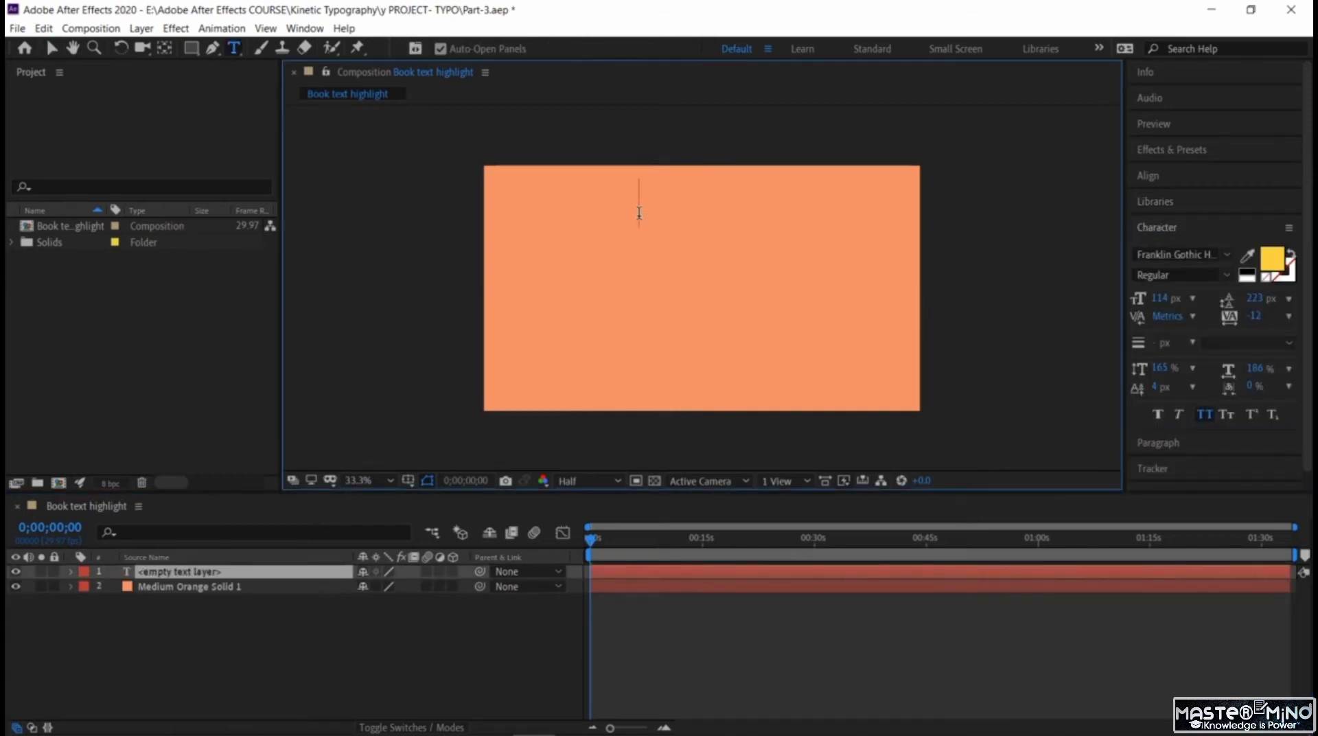
pyautogui.write('After')
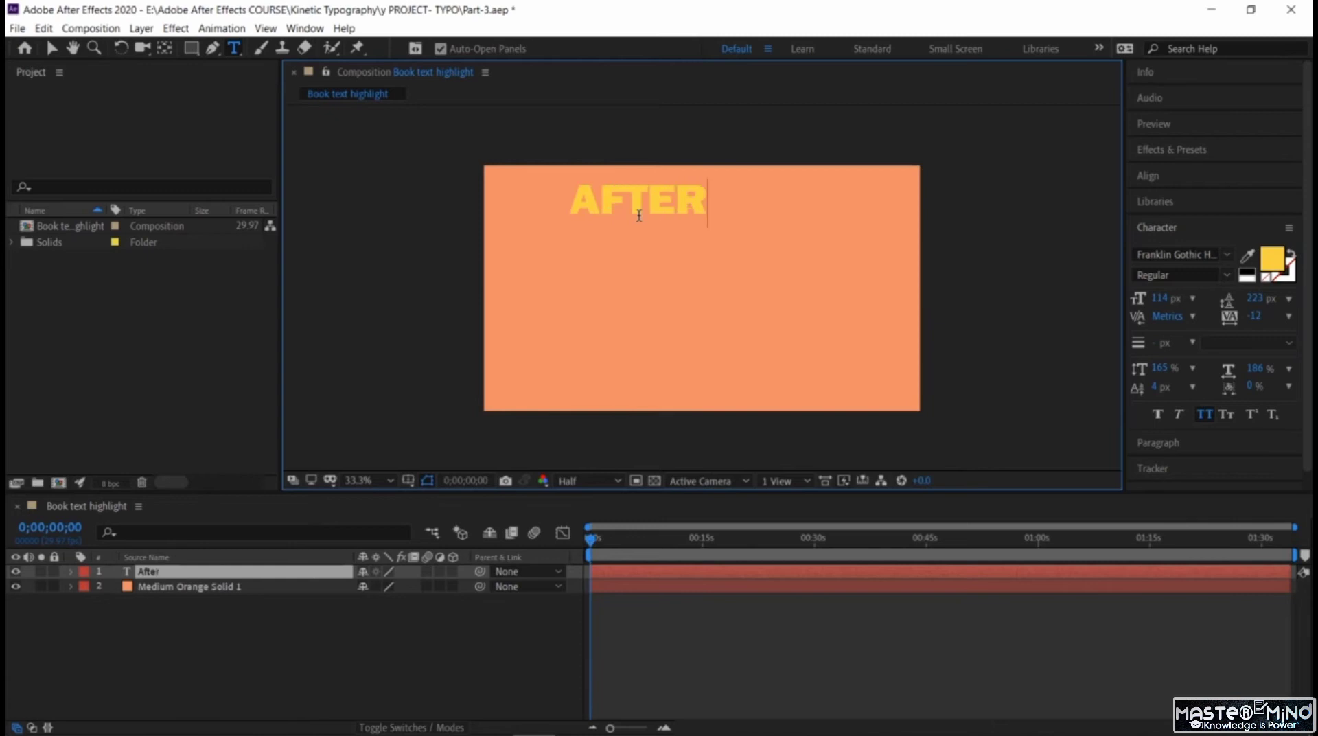
# - Set the "After" text to 86 px size, 175 px leading, 31 tracking and 201% vertical scale
pyautogui.hotkey('ctrl', 'a')
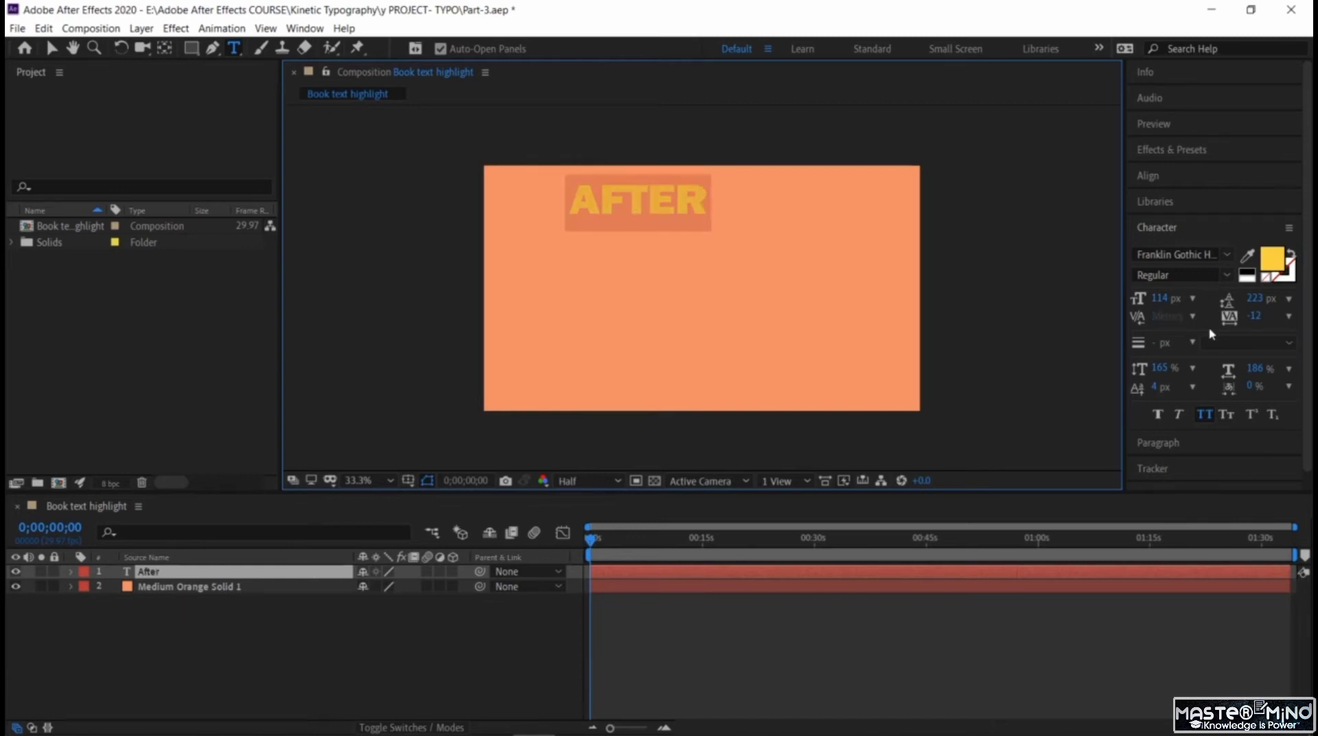
pyautogui.moveTo(1160, 297); pyautogui.dragTo(1139, 298)
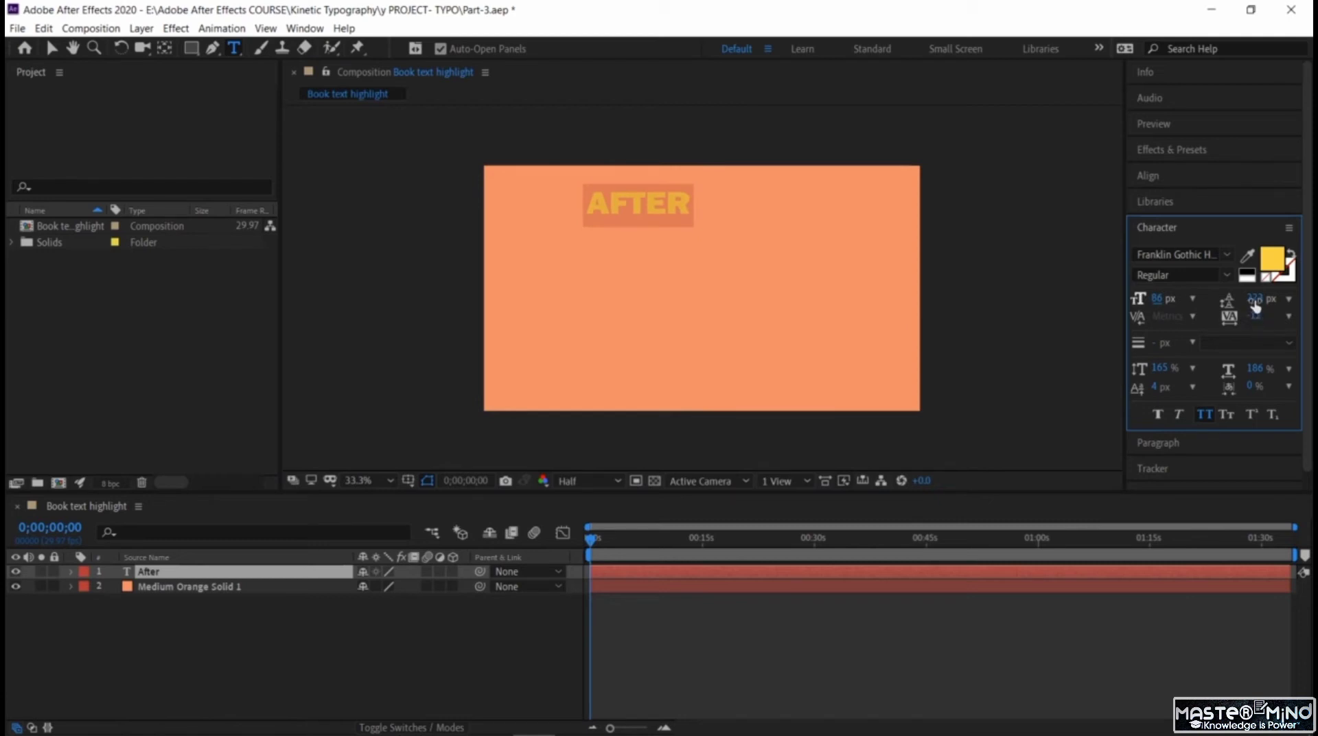
pyautogui.moveTo(1254, 300); pyautogui.dragTo(1302, 327)
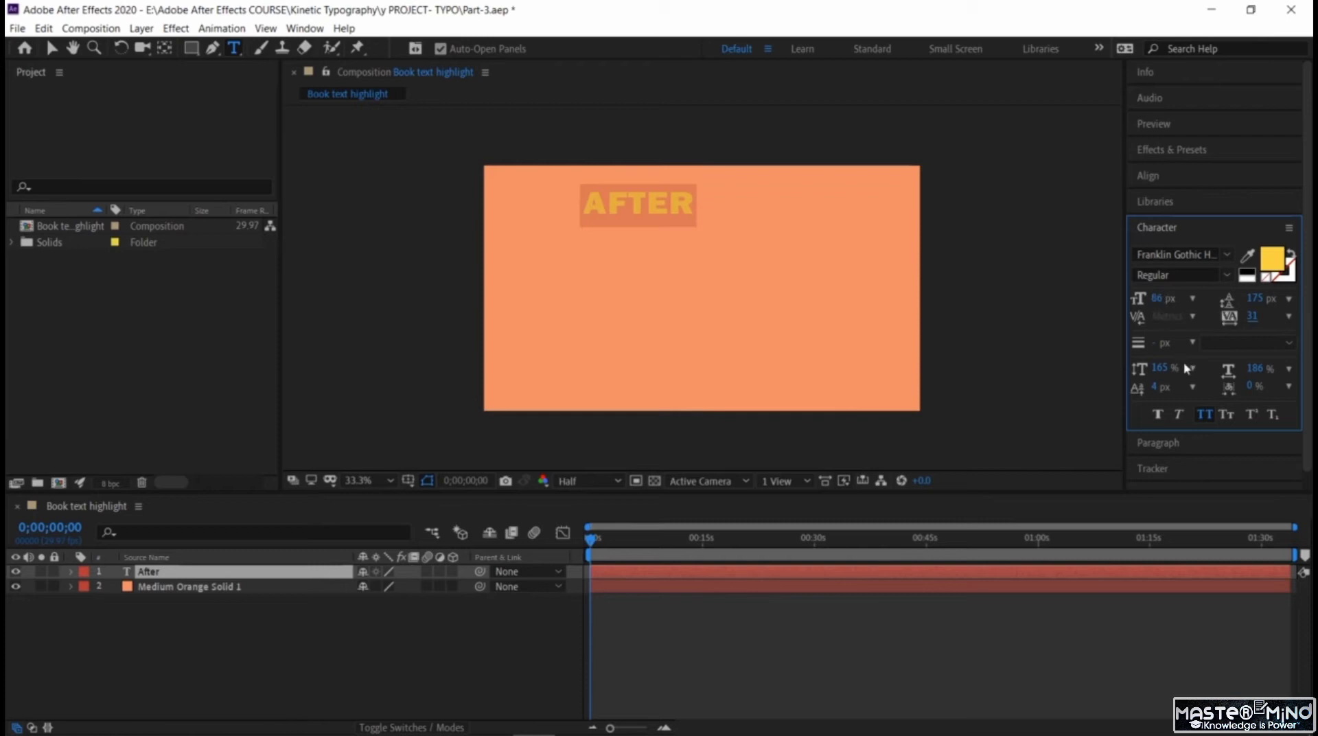
pyautogui.moveTo(1163, 369); pyautogui.dragTo(1205, 374)
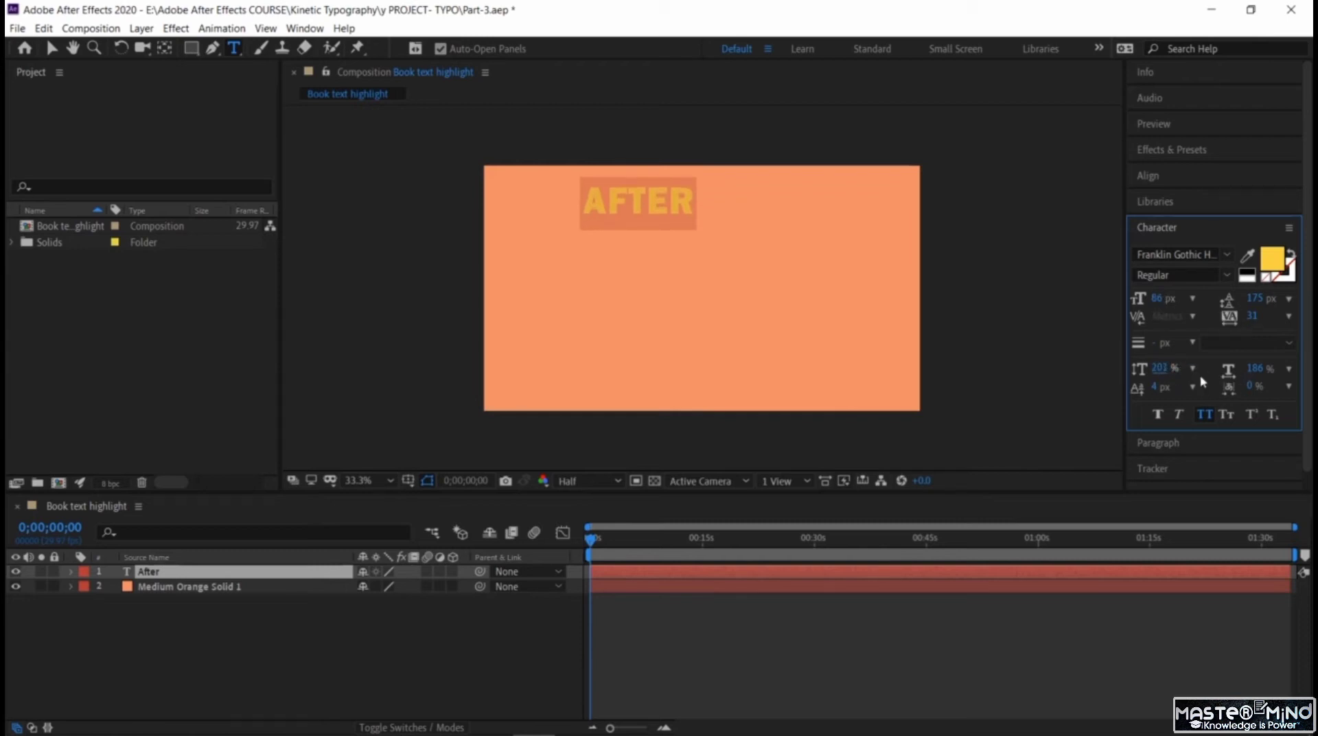
# - Change the "After" text's fill color to dark orange BF4C1A
pyautogui.click(1277, 262)
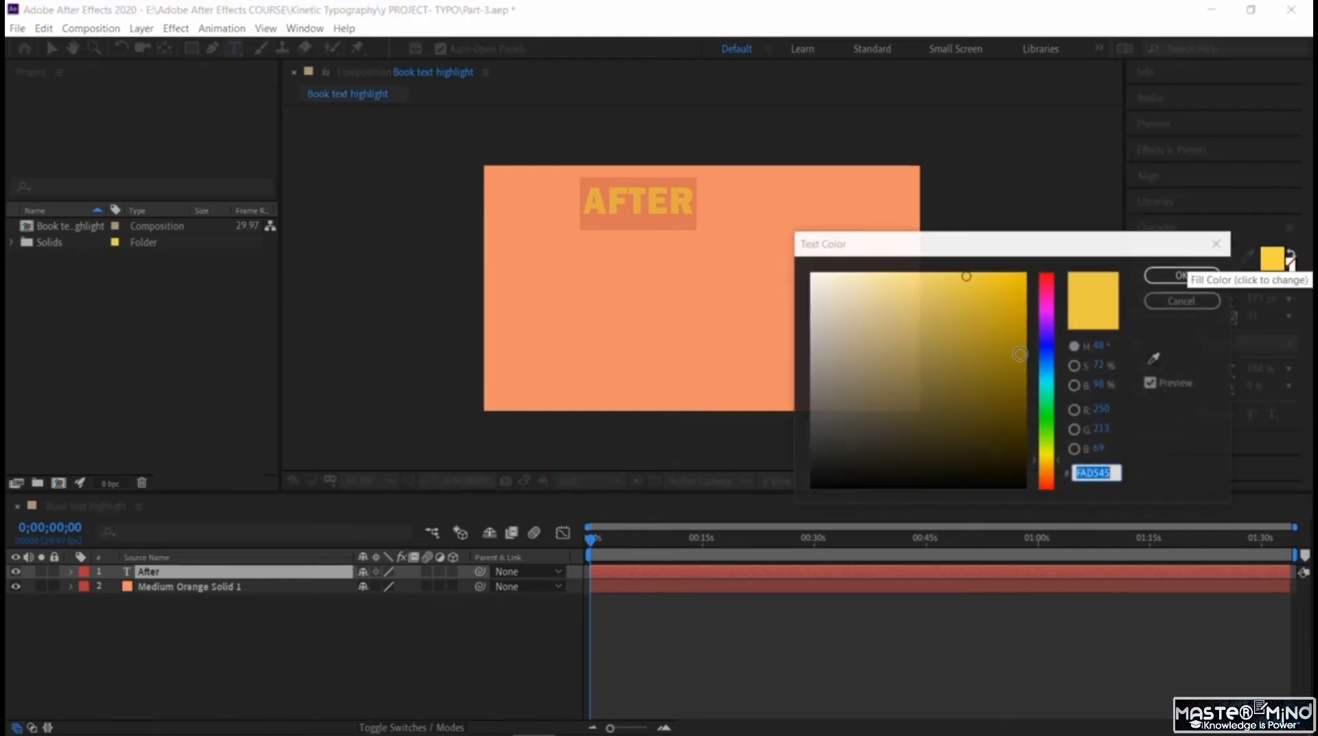
pyautogui.click(1051, 482)
pyautogui.moveTo(973, 299); pyautogui.dragTo(970, 327)
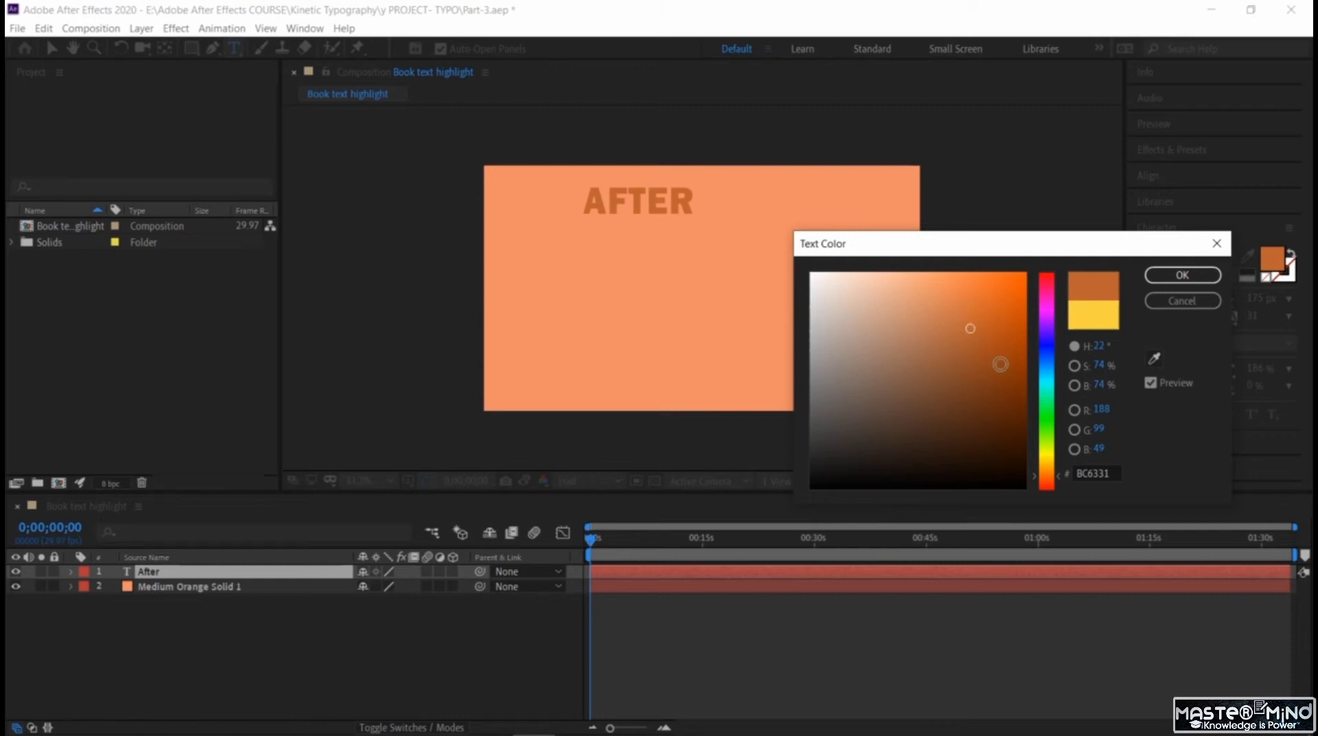
pyautogui.click(977, 302)
pyautogui.click(981, 316)
pyautogui.click(996, 325)
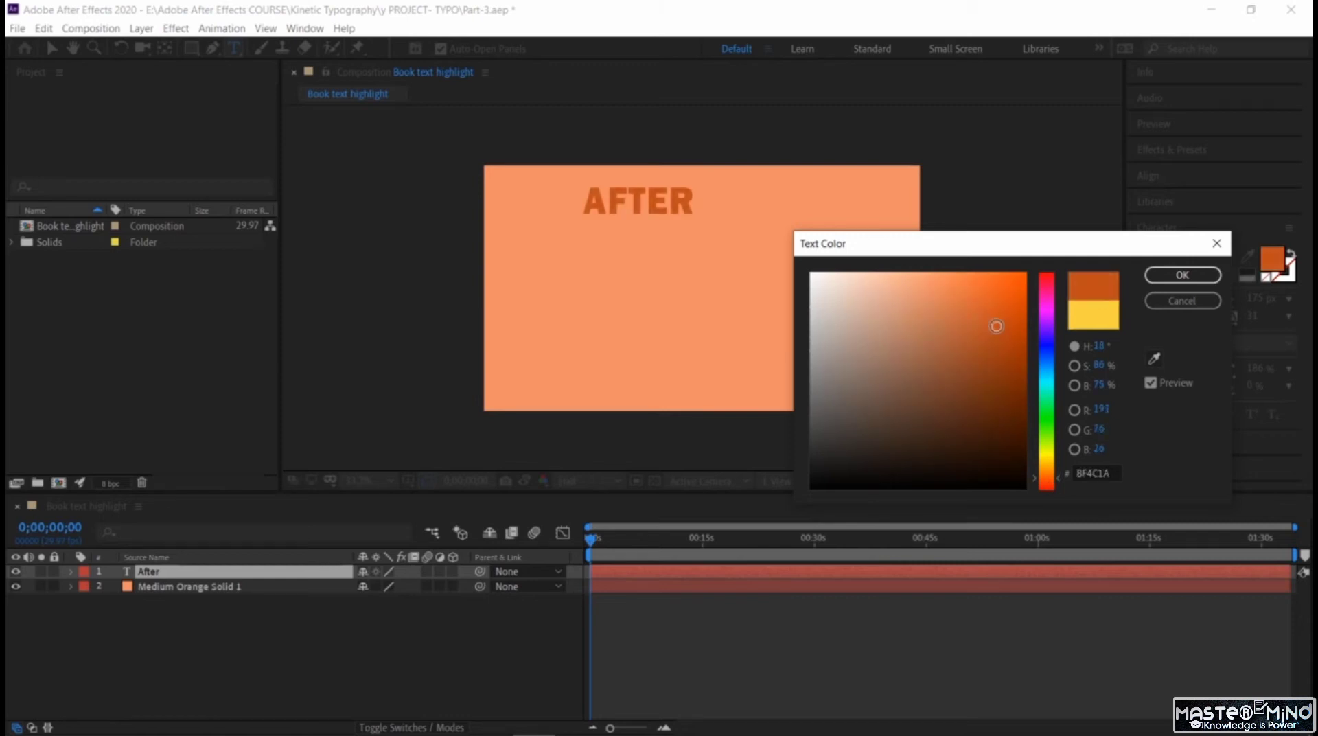
pyautogui.click(1164, 281)
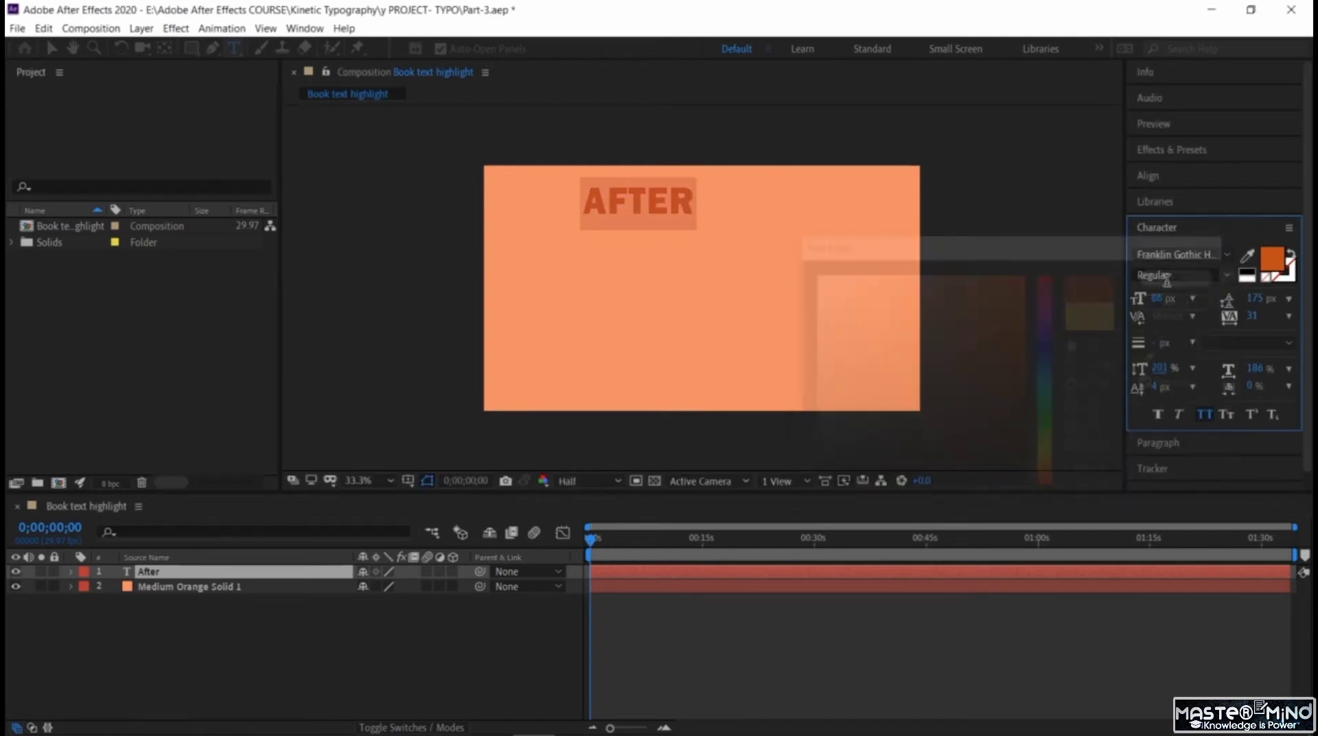
# - Extend the existing text so the line reads "After some"
pyautogui.click(669, 203)
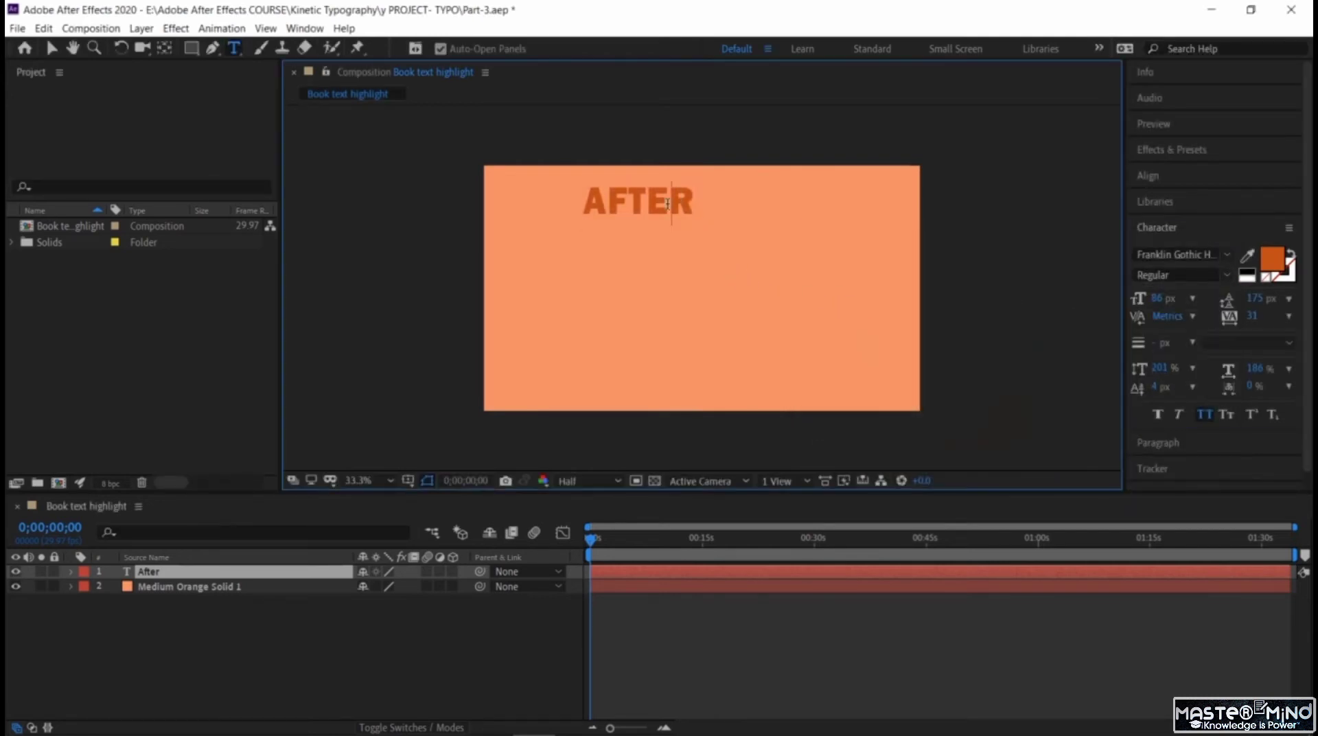
pyautogui.click(377, 482)
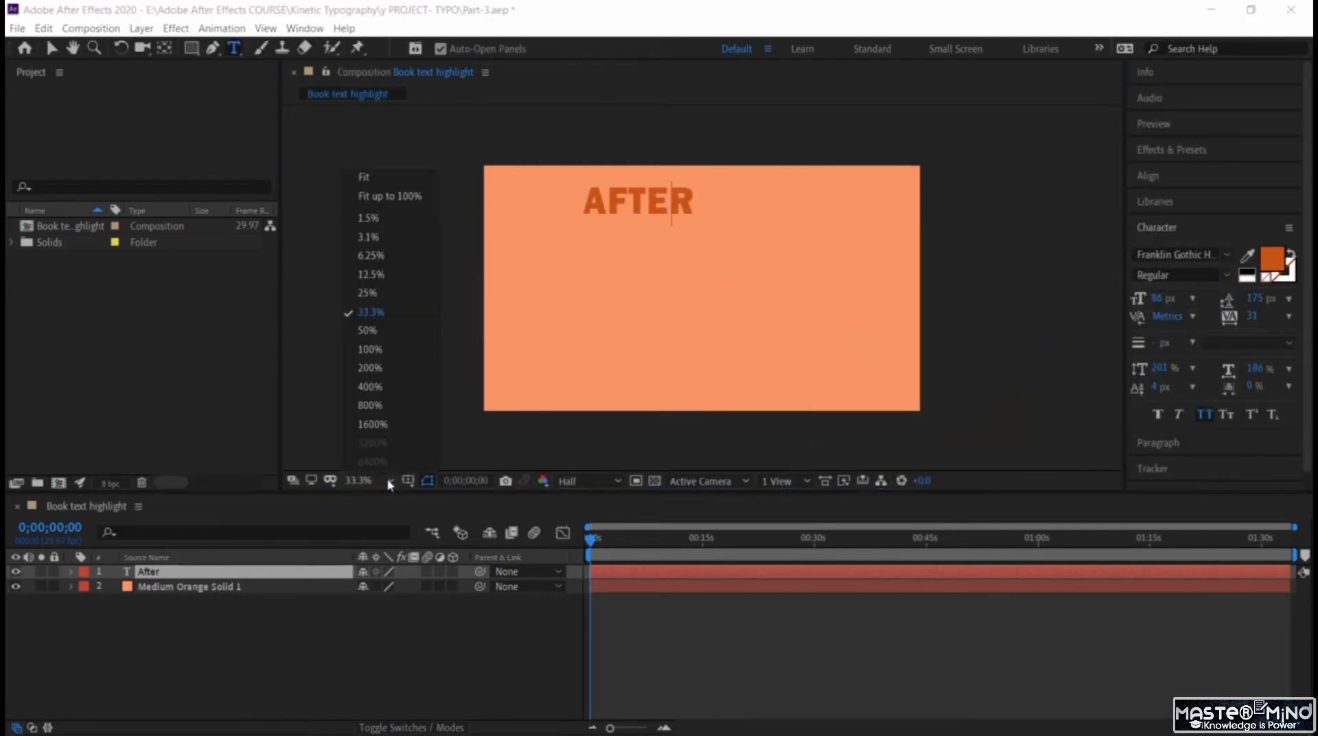
pyautogui.click(368, 330)
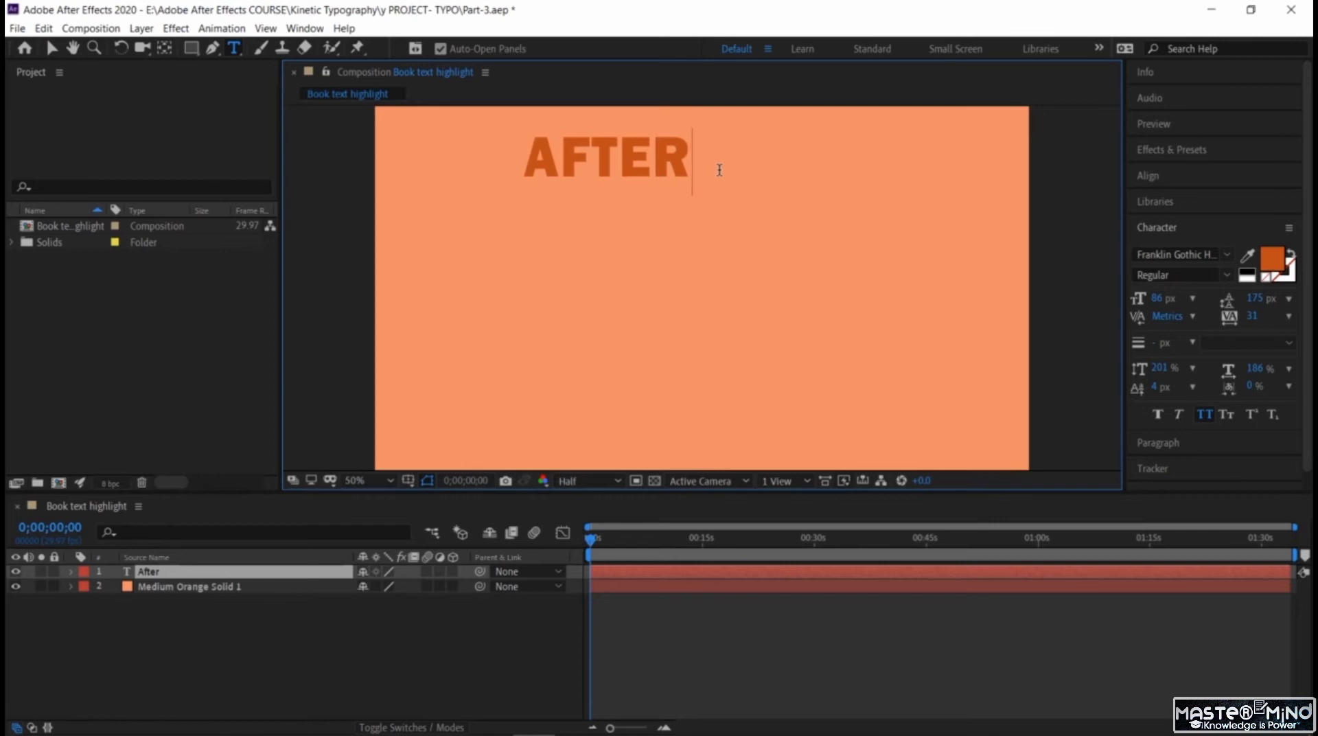
pyautogui.write('soem')
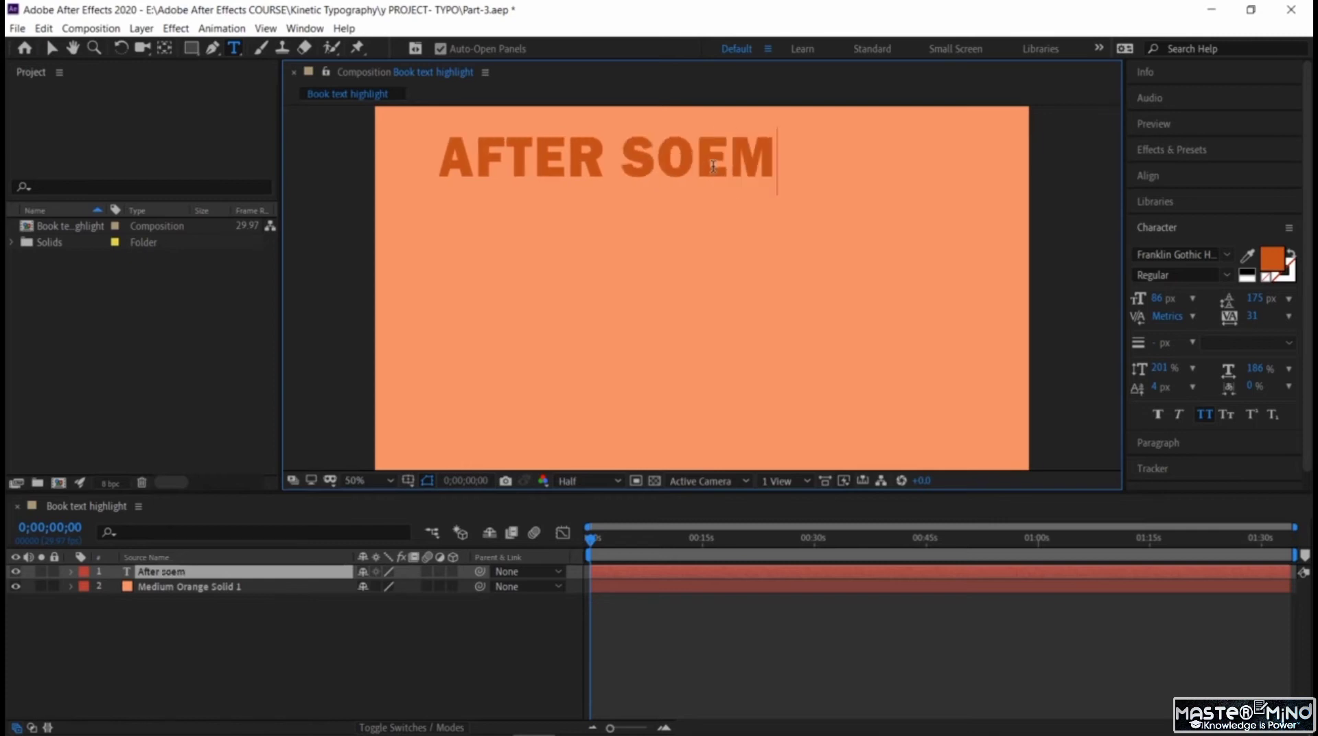
pyautogui.press('BackSpace')
pyautogui.press('BackSpace')
pyautogui.write('me')
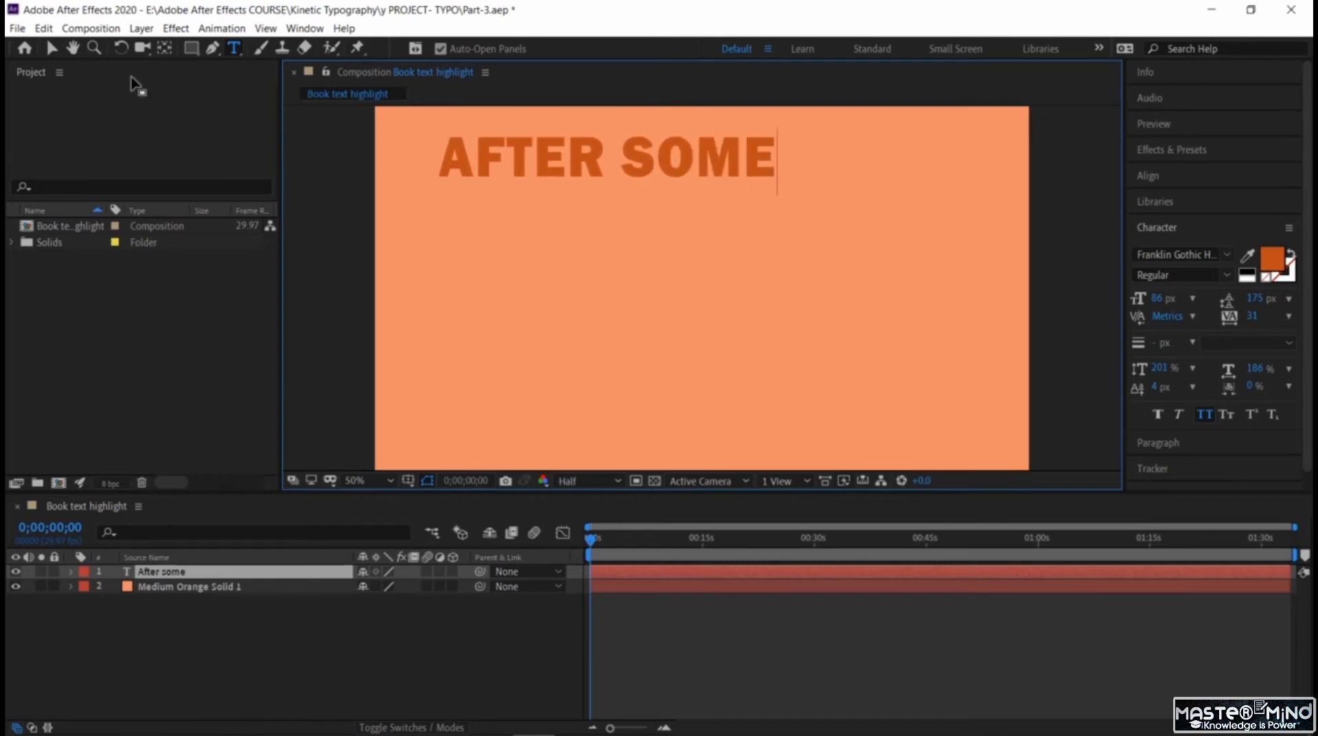
# - Move the "After some" line to the right and slightly down in the frame, and deselect it
pyautogui.click(49, 49)
pyautogui.moveTo(563, 161); pyautogui.dragTo(693, 173)
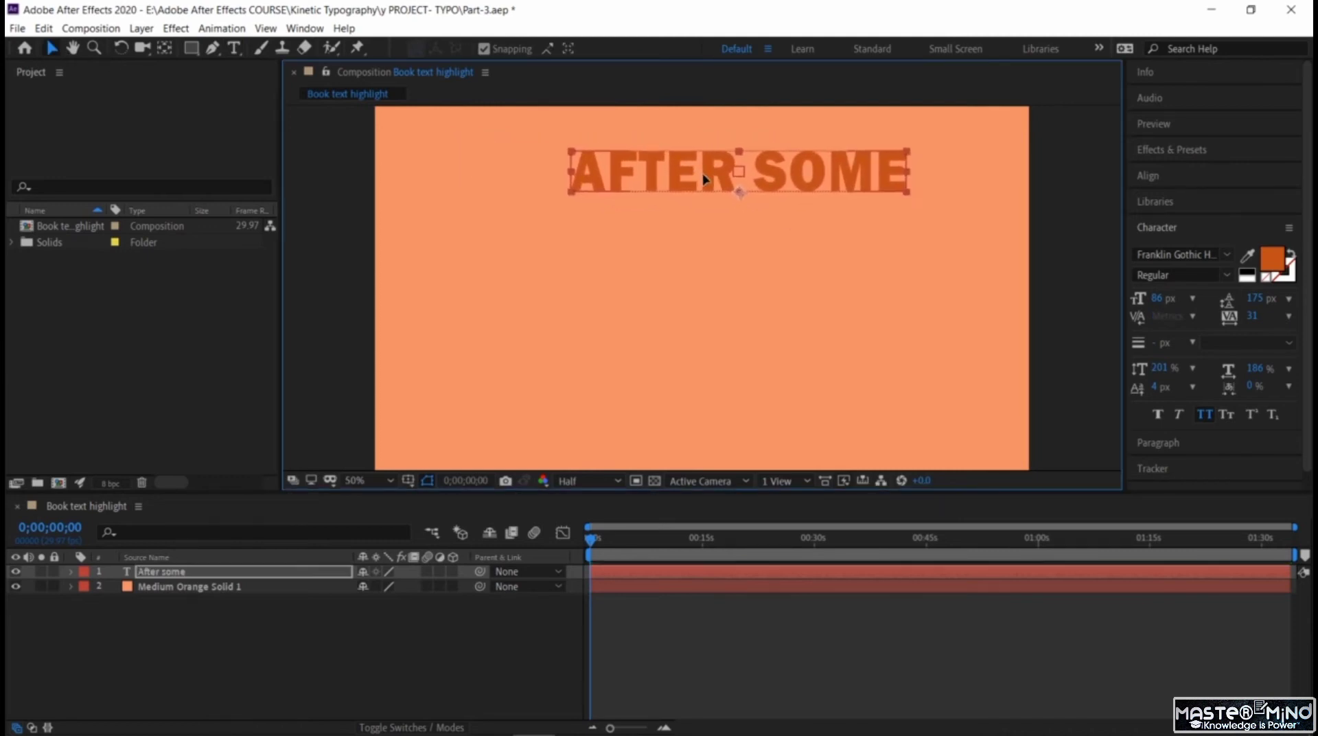
pyautogui.click(400, 200)
# - Add a separate text layer reading "centuries" and place it directly below "After some", aligned to its left edge
pyautogui.click(234, 48)
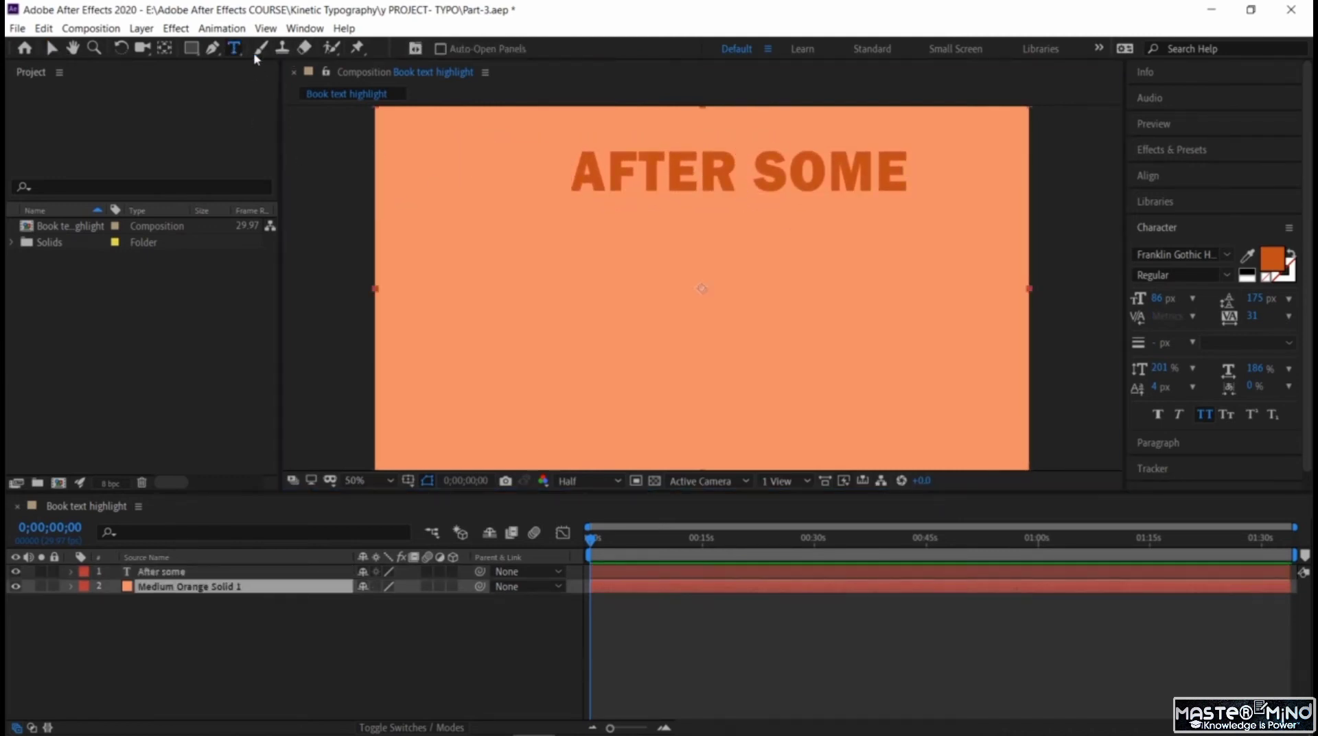
pyautogui.click(536, 254)
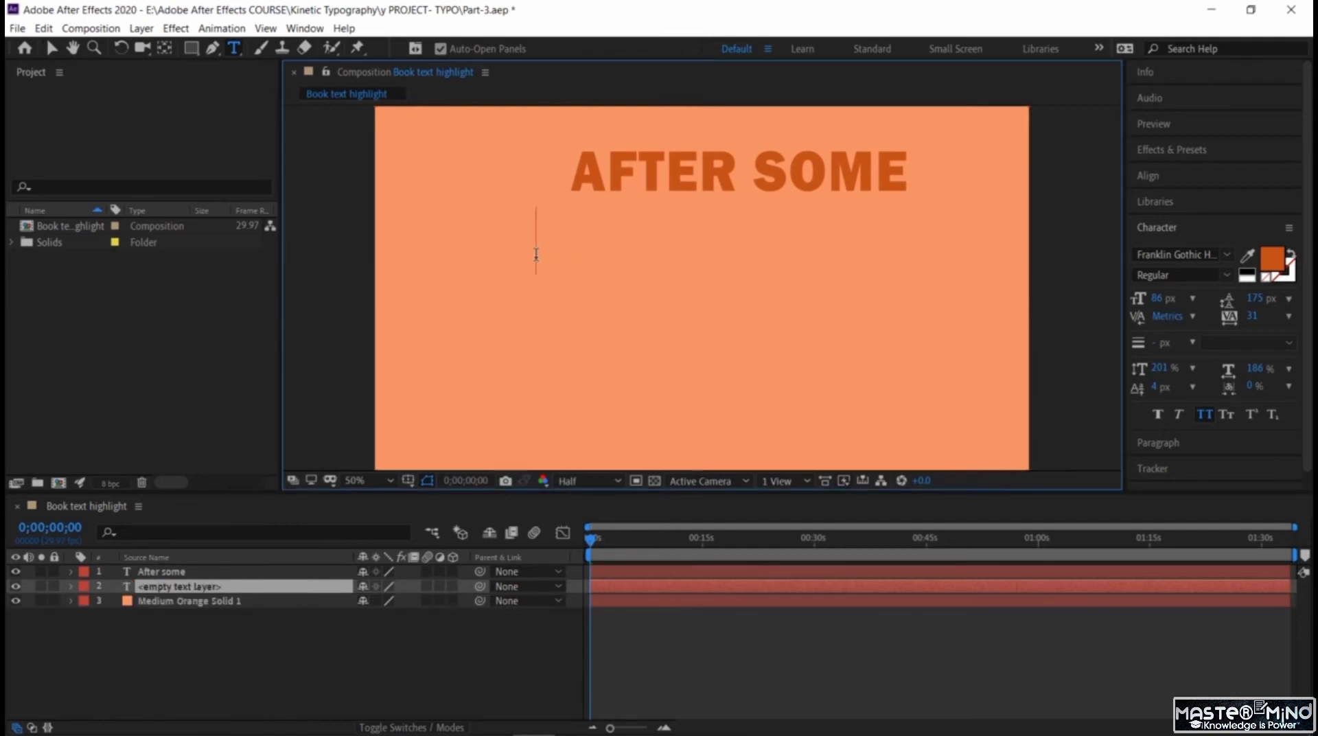
pyautogui.write('cent ')
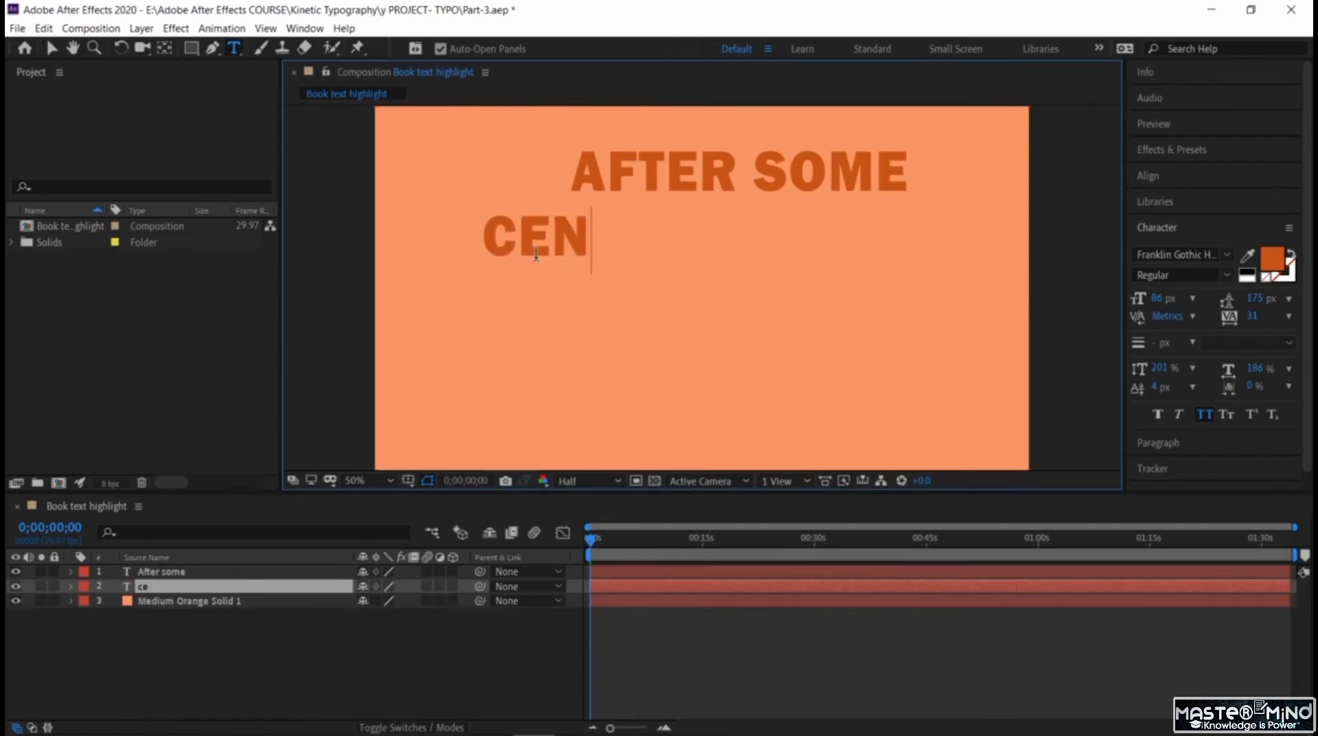
pyautogui.write('uries')
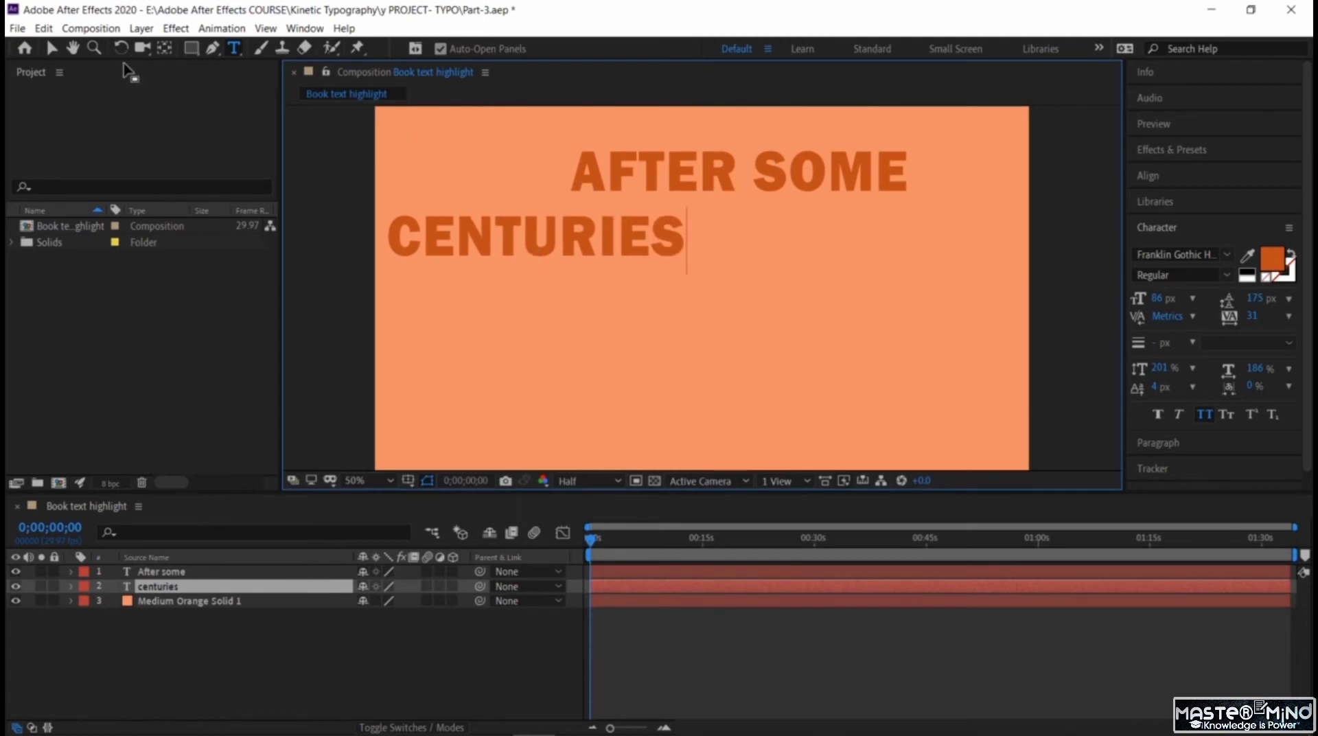
pyautogui.click(51, 47)
pyautogui.moveTo(557, 248); pyautogui.dragTo(646, 242)
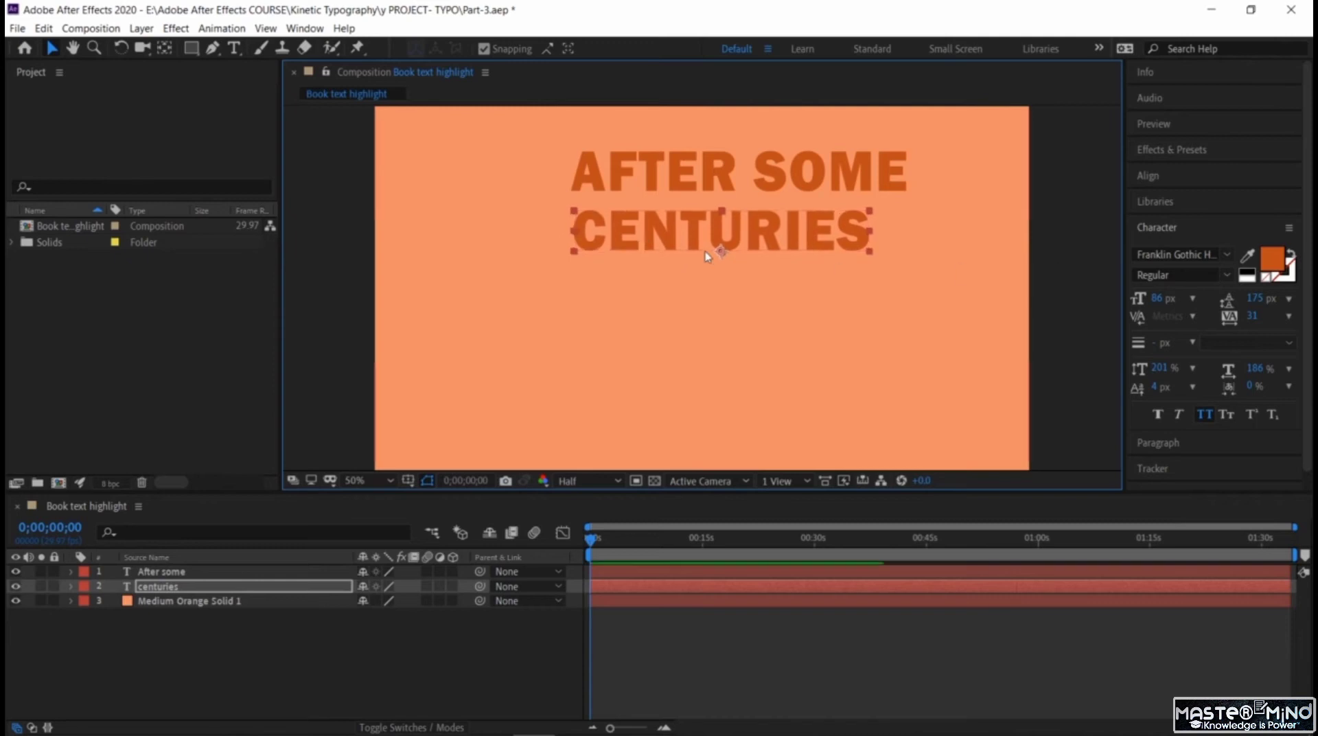
pyautogui.doubleClick(692, 239)
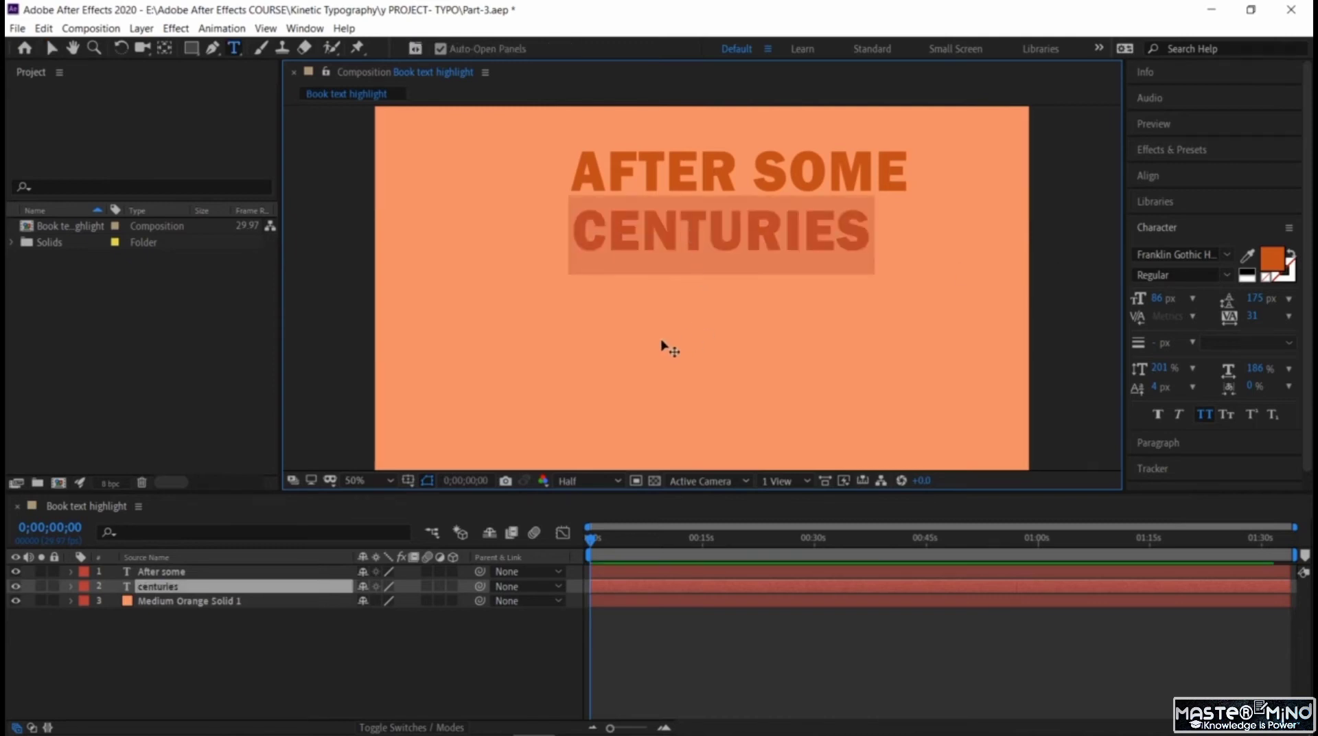
pyautogui.click(52, 48)
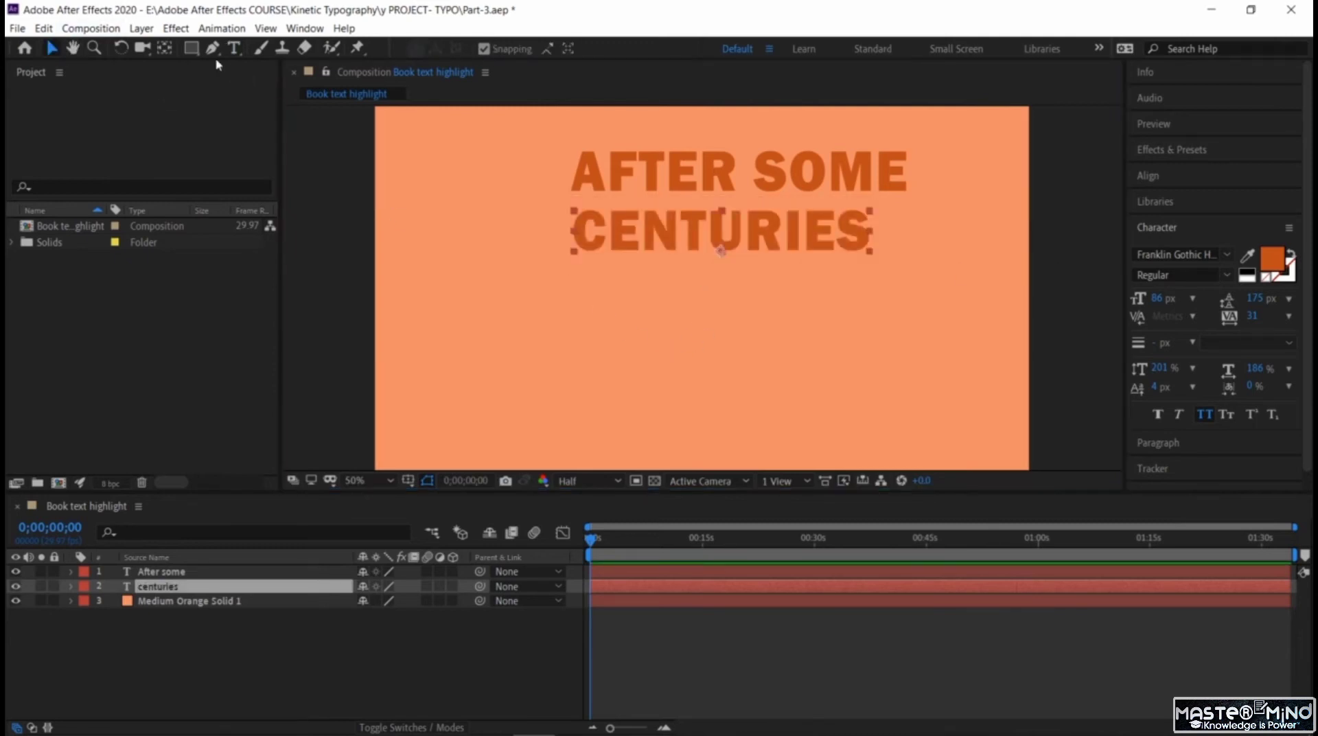
# - Add another text layer reading "people began" and place it below "centuries", aligned with the left edge of the lines above
pyautogui.click(234, 48)
pyautogui.click(447, 296)
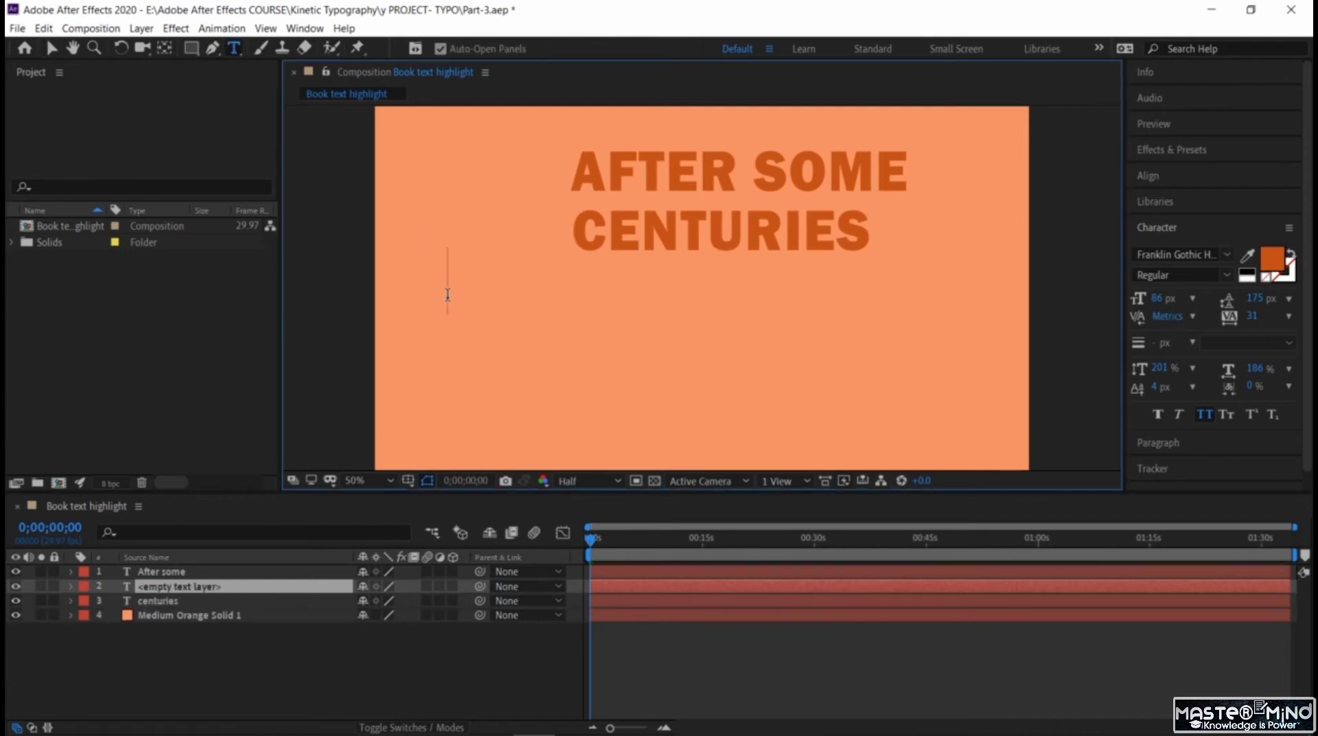
pyautogui.write('peo')
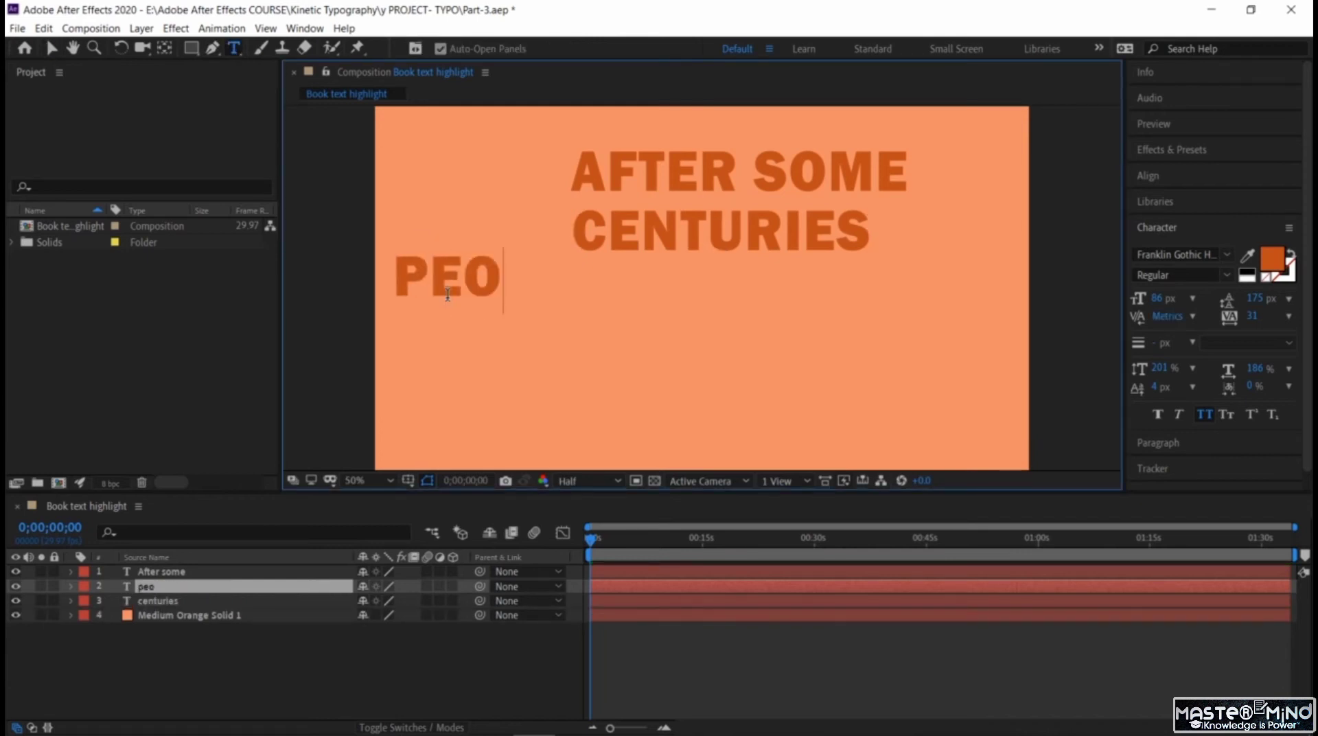
pyautogui.write('ple began')
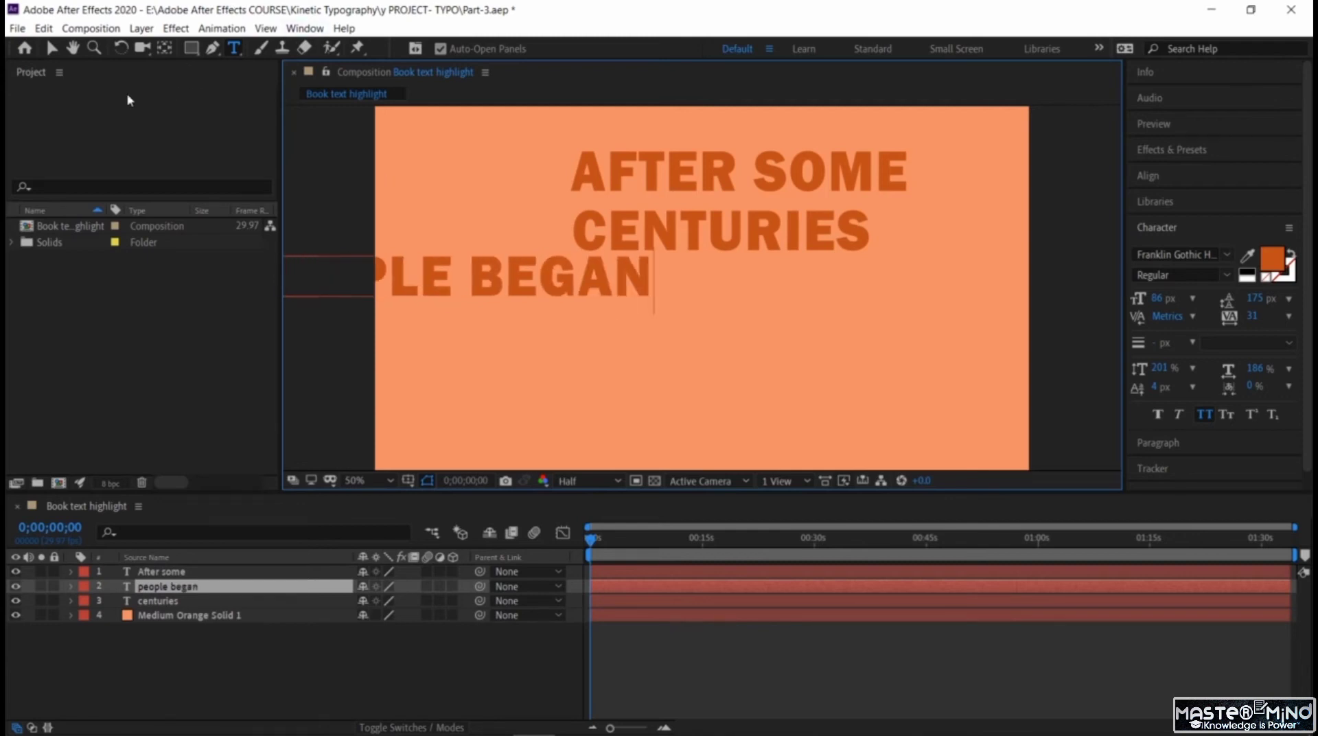
pyautogui.click(53, 57)
pyautogui.moveTo(500, 295); pyautogui.dragTo(827, 297)
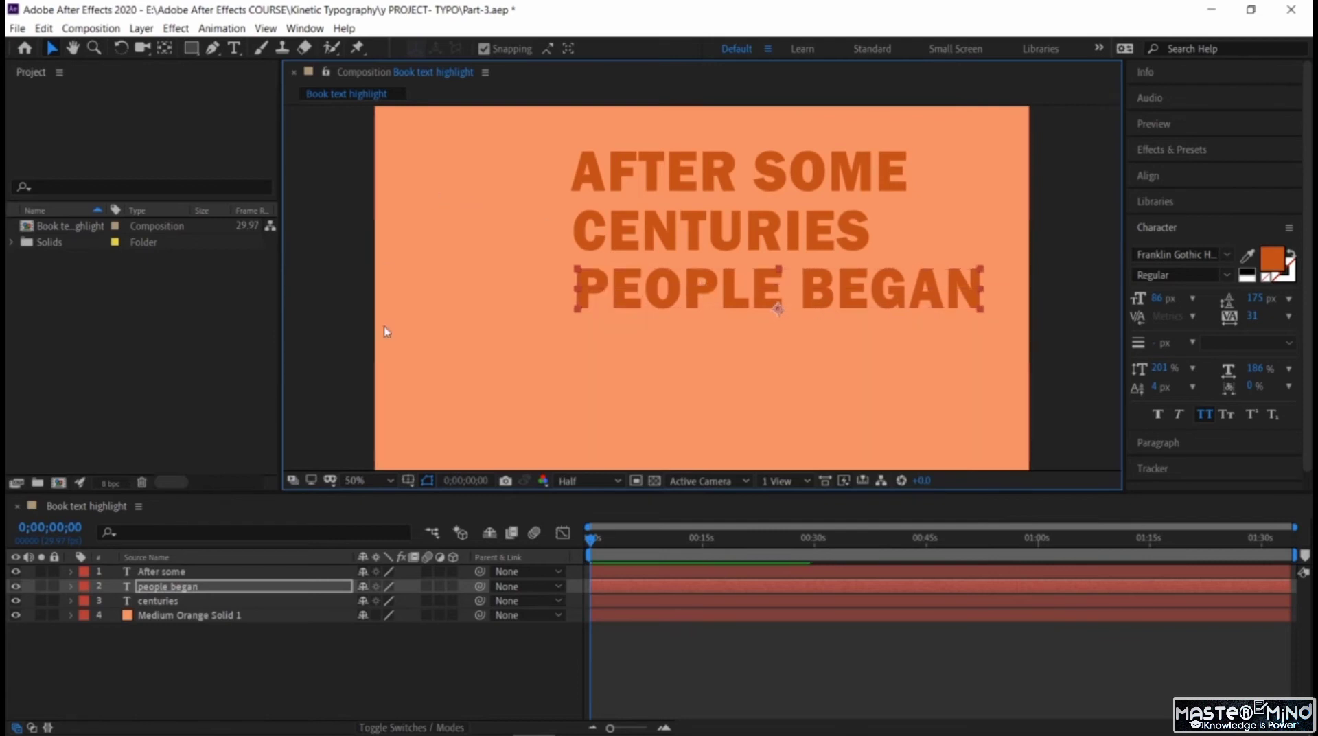
# - Add a separate text layer reading "using", move it below "people began" at the frame's horizontal centre, and deselect it
pyautogui.click(311, 242)
pyautogui.click(234, 47)
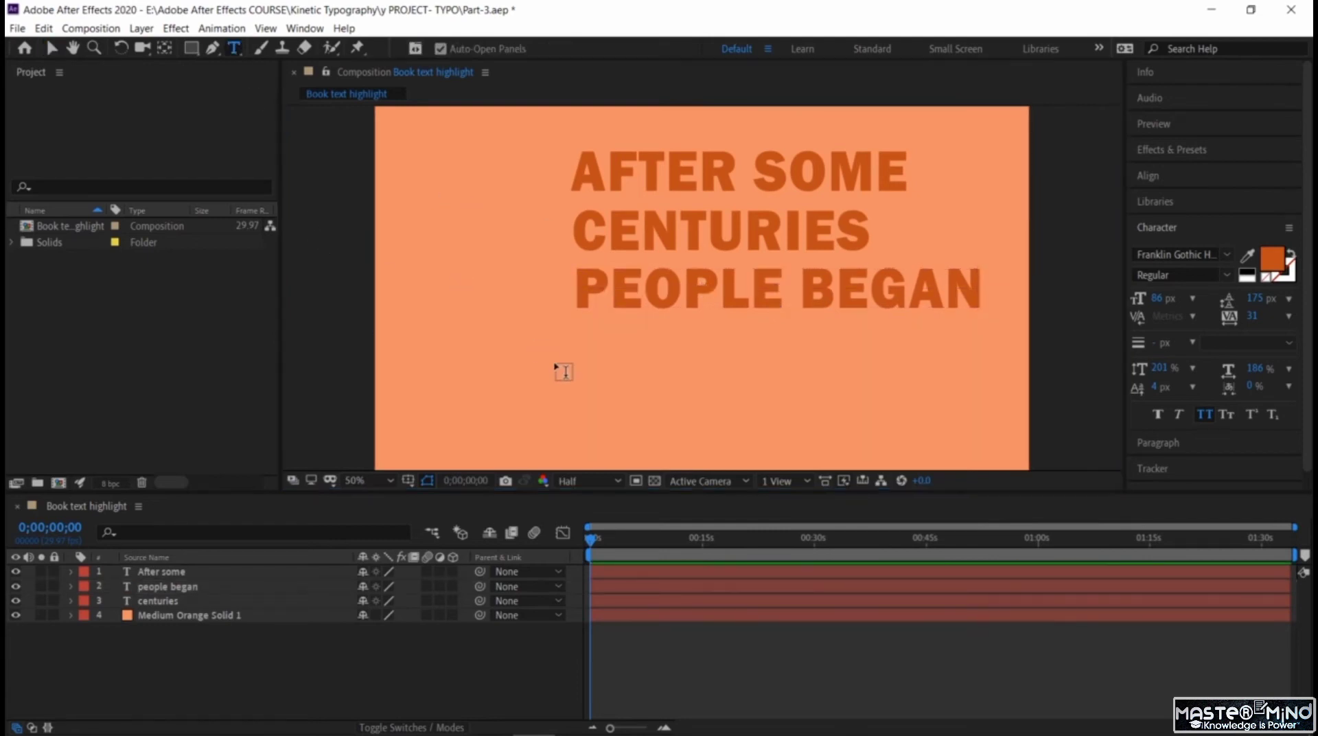
pyautogui.click(555, 360)
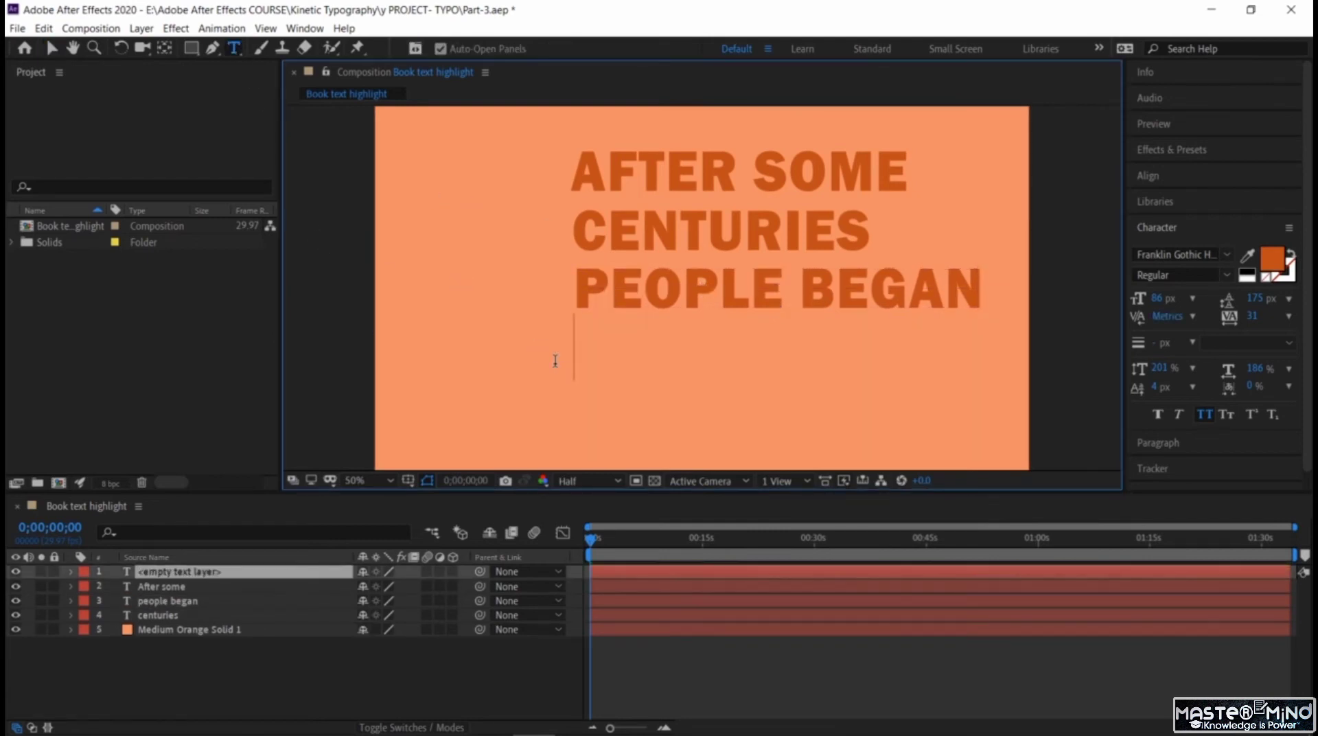
pyautogui.write('using')
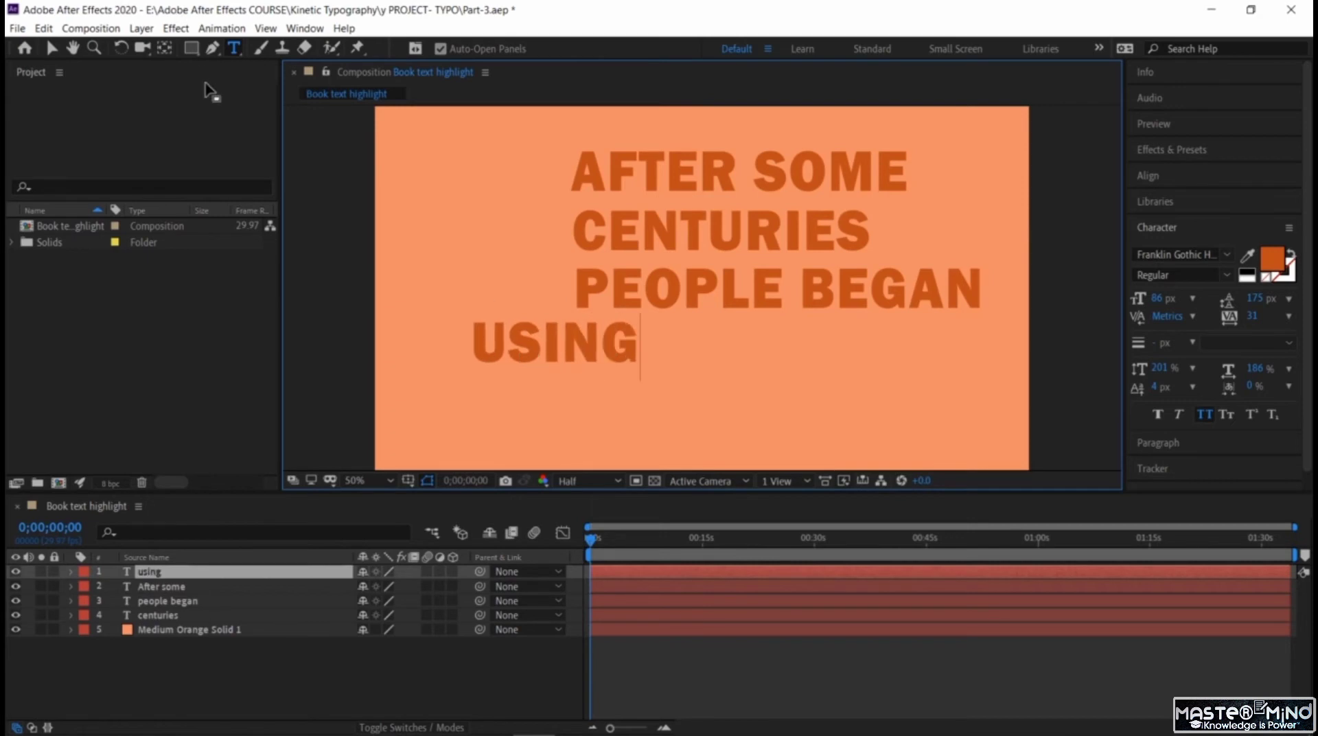
pyautogui.click(51, 47)
pyautogui.moveTo(535, 332); pyautogui.dragTo(683, 345)
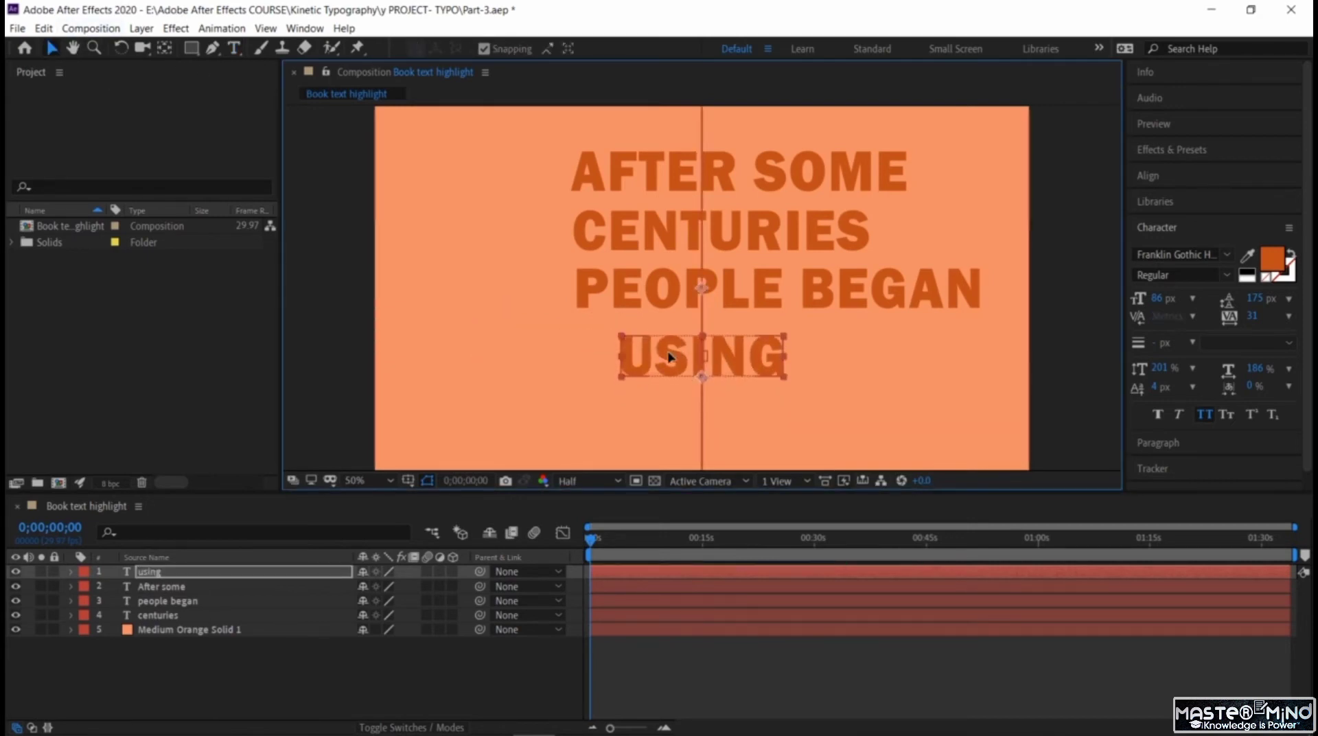
pyautogui.click(323, 210)
# - Add a text layer reading "paper" just left of the "centuries" line, and leave text editing
pyautogui.hotkey('ctrl', 't')
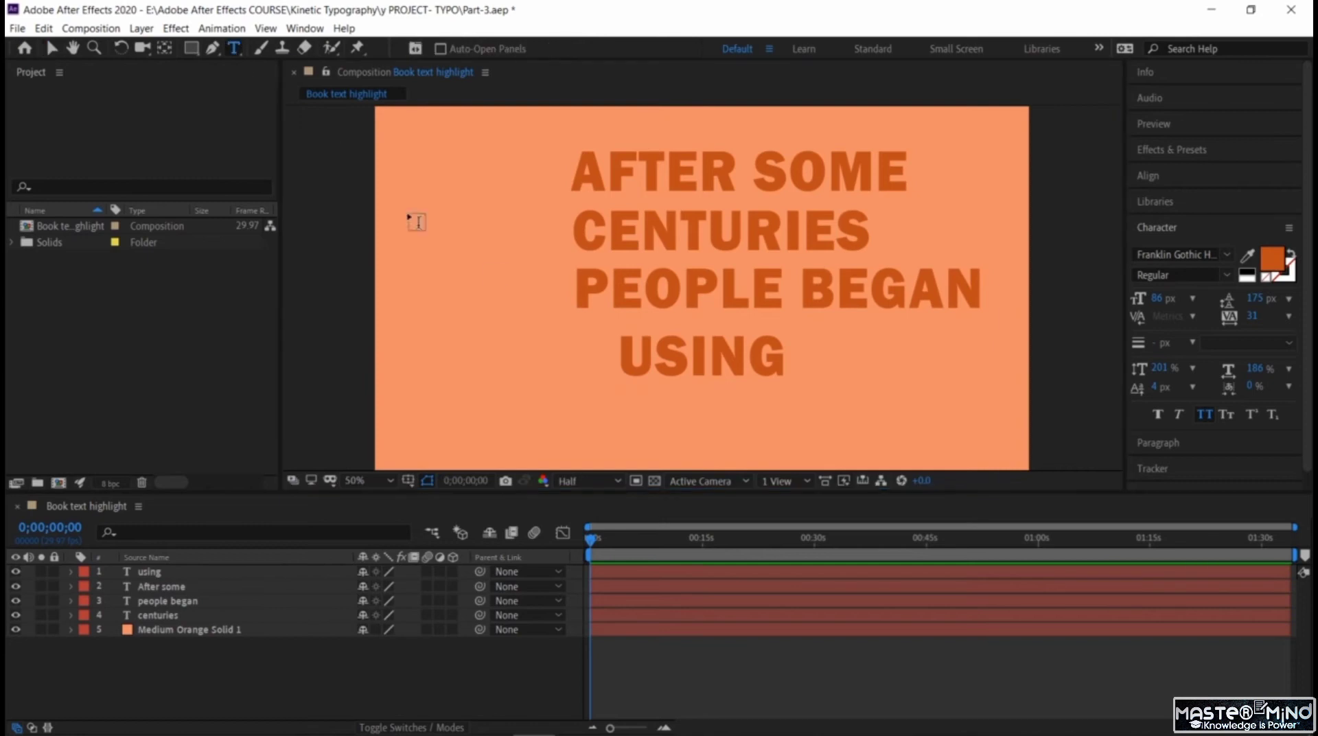
pyautogui.click(487, 265)
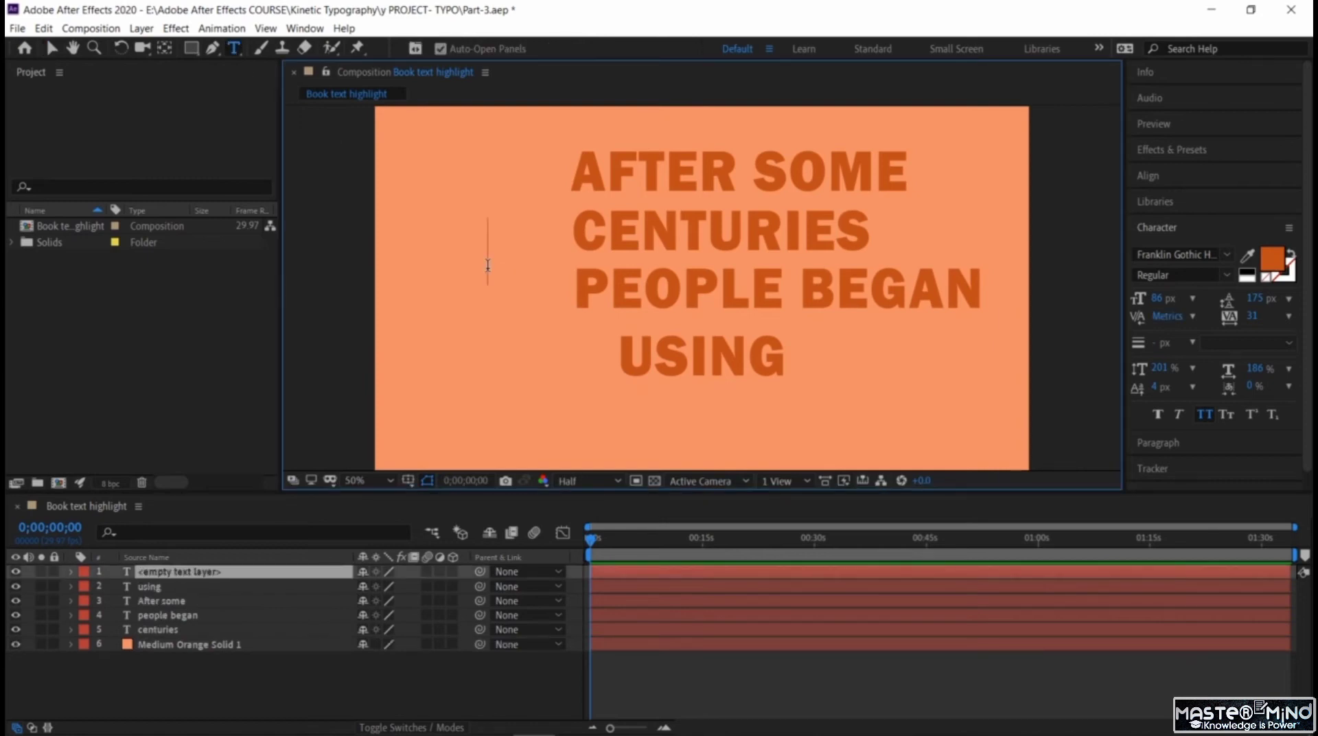
pyautogui.write('paper')
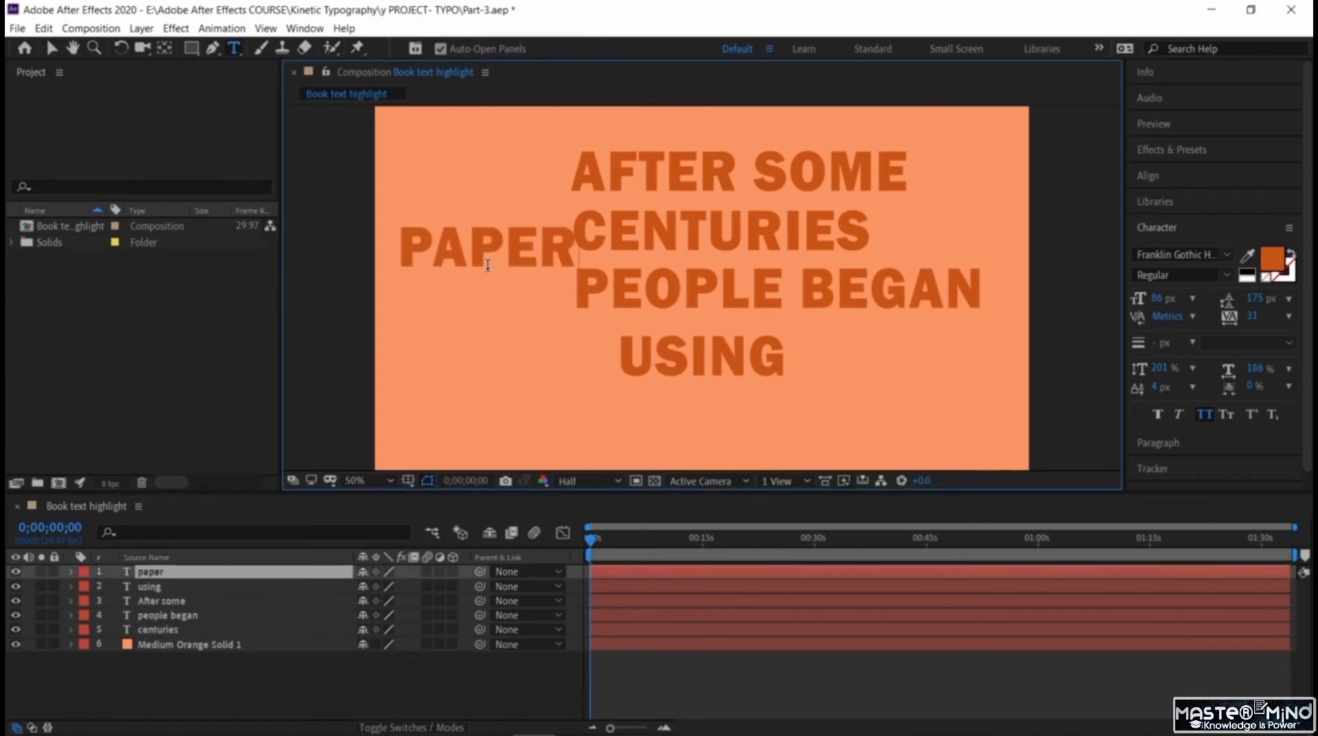
pyautogui.click(51, 47)
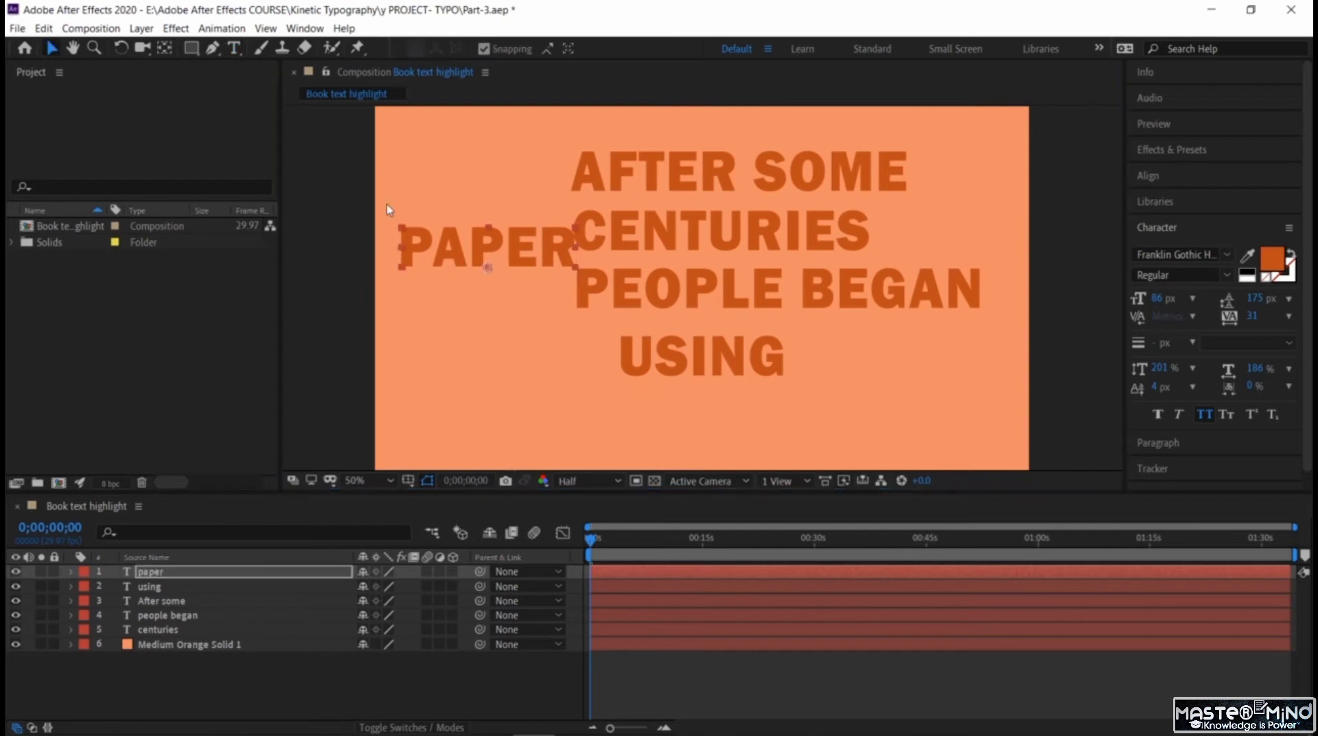
pyautogui.click(398, 336)
# - Add another text layer reading "notes" directly below "paper"
pyautogui.click(234, 47)
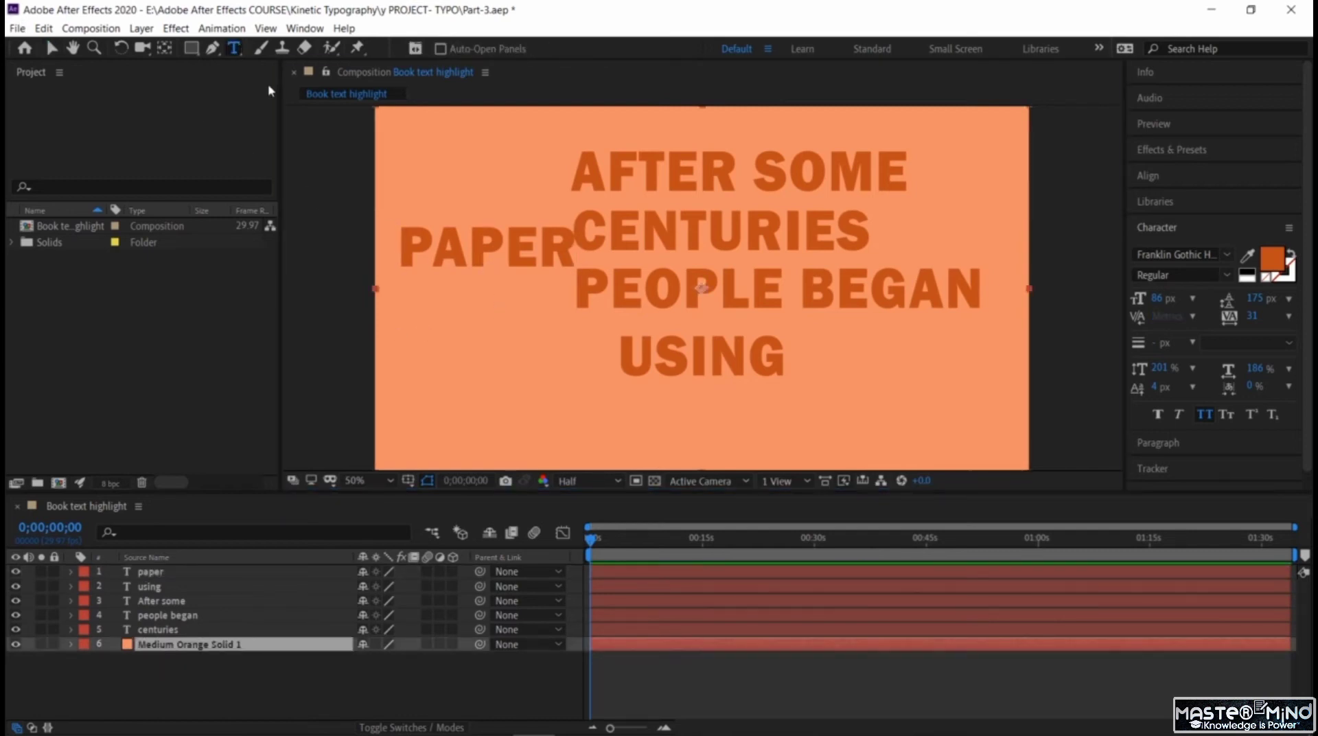
pyautogui.click(485, 338)
pyautogui.write('notes')
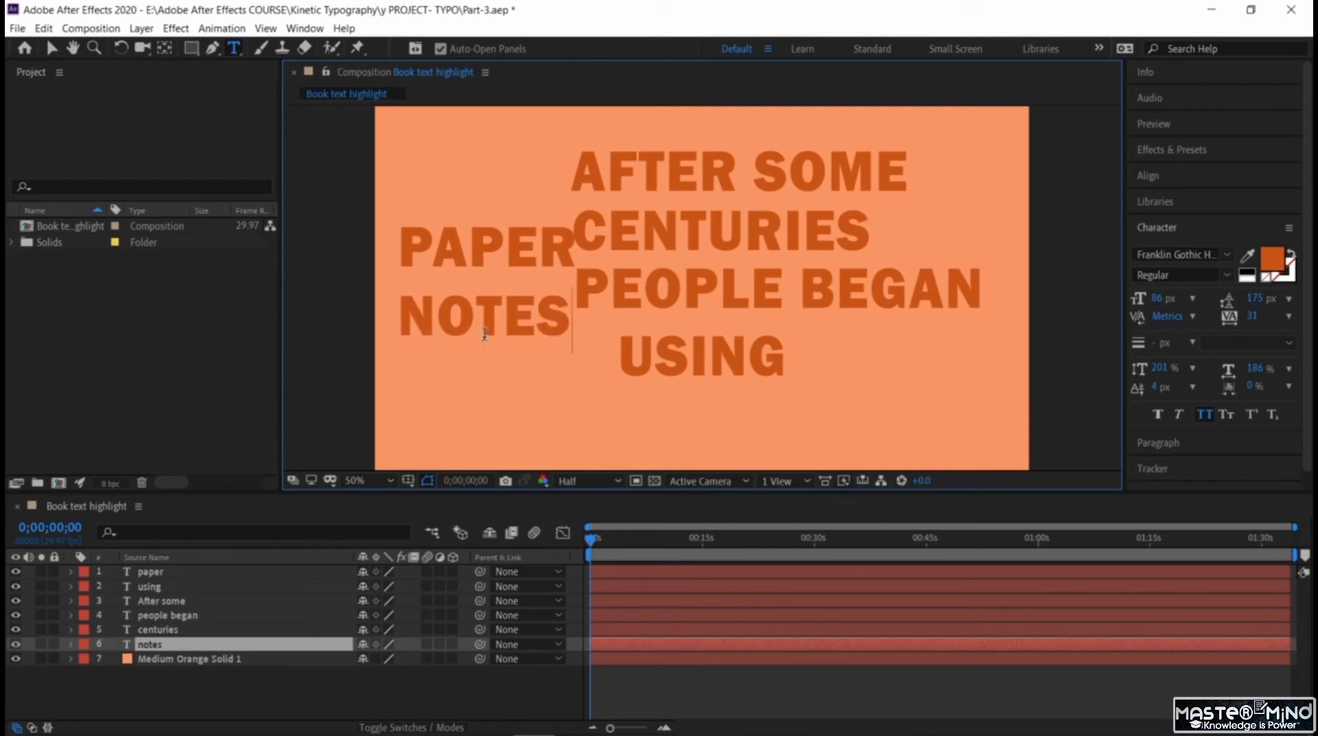
# - Trim the start of all six text layers to 0;00;03;00 in the timeline
pyautogui.click(726, 586)
pyautogui.click(718, 576)
pyautogui.keyDown('ctrl'); pyautogui.click(714, 585); pyautogui.keyUp('ctrl')
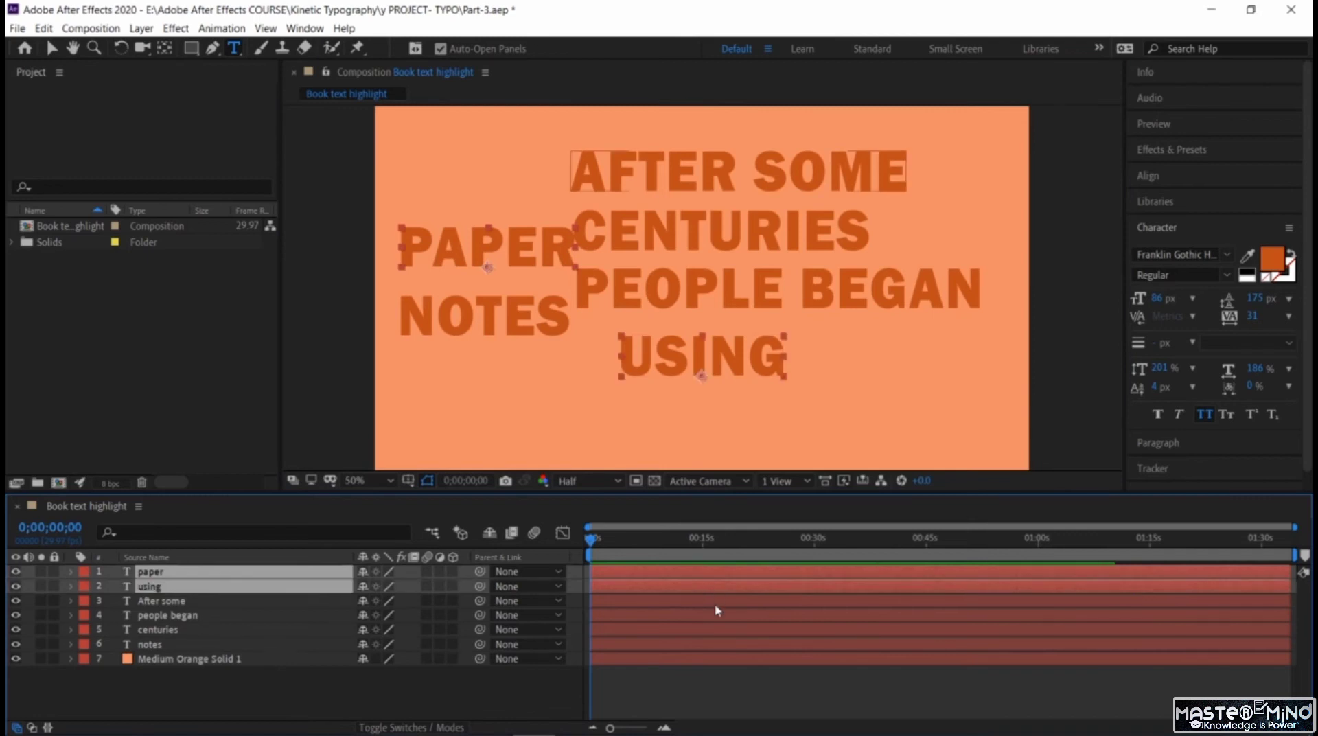
pyautogui.keyDown('ctrl'); pyautogui.click(714, 601); pyautogui.keyUp('ctrl')
pyautogui.keyDown('ctrl'); pyautogui.click(715, 616); pyautogui.keyUp('ctrl')
pyautogui.keyDown('ctrl'); pyautogui.click(719, 630); pyautogui.keyUp('ctrl')
pyautogui.keyDown('ctrl'); pyautogui.click(723, 647); pyautogui.keyUp('ctrl')
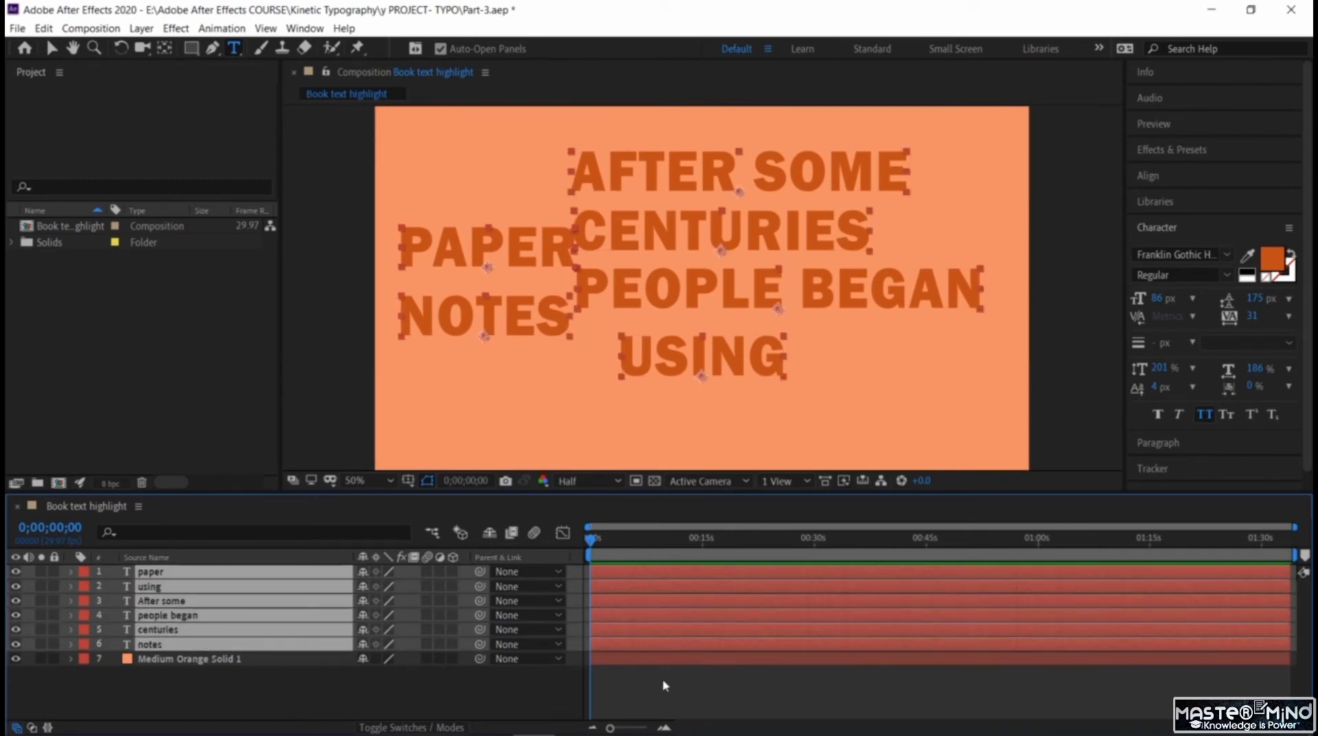
pyautogui.moveTo(590, 542); pyautogui.dragTo(624, 540)
pyautogui.click(664, 727)
pyautogui.click(664, 727)
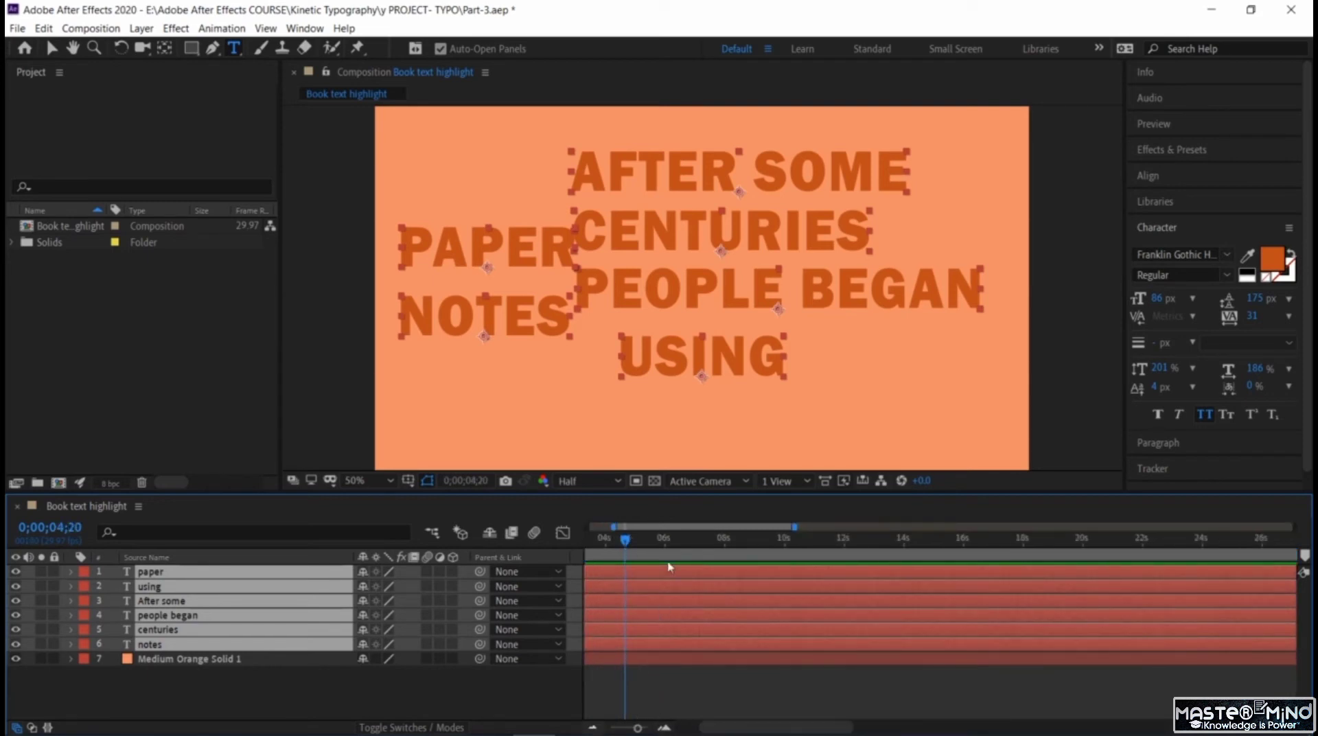
pyautogui.moveTo(684, 528); pyautogui.dragTo(619, 525)
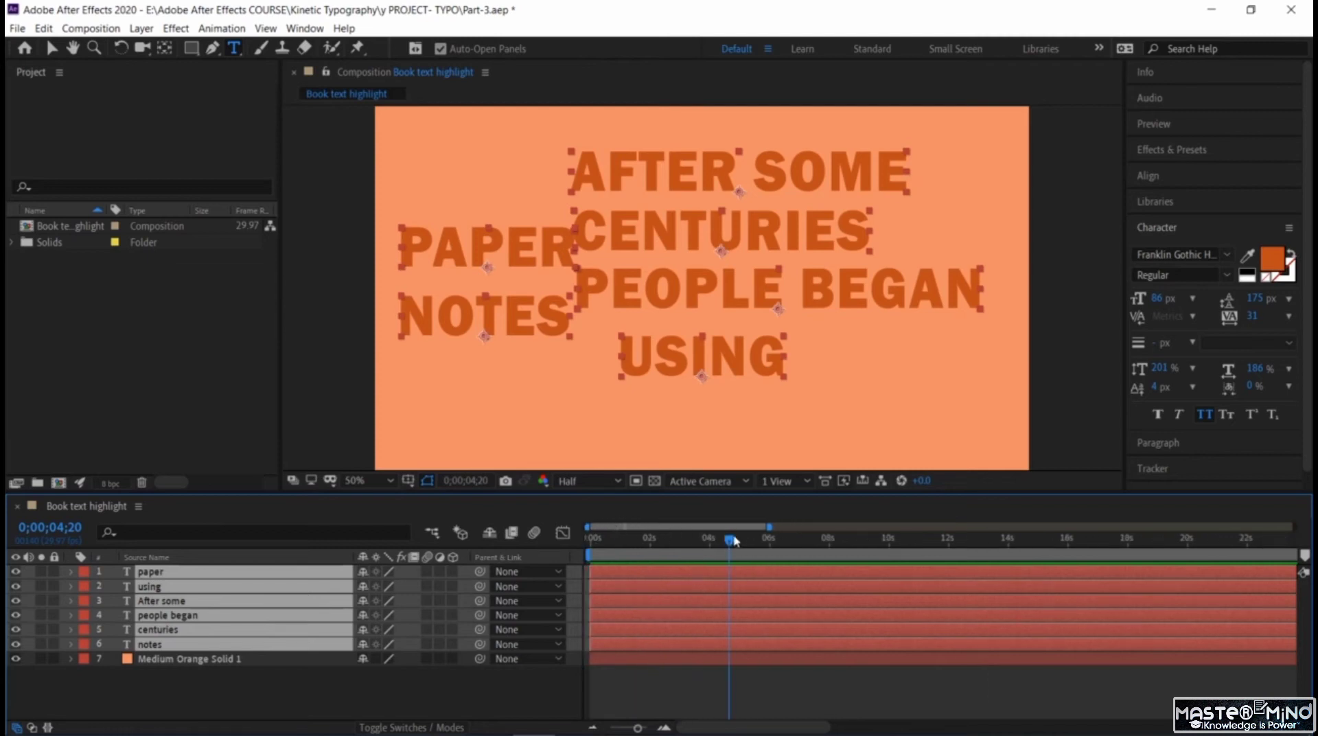
pyautogui.moveTo(733, 540); pyautogui.dragTo(682, 540)
pyautogui.click(666, 727)
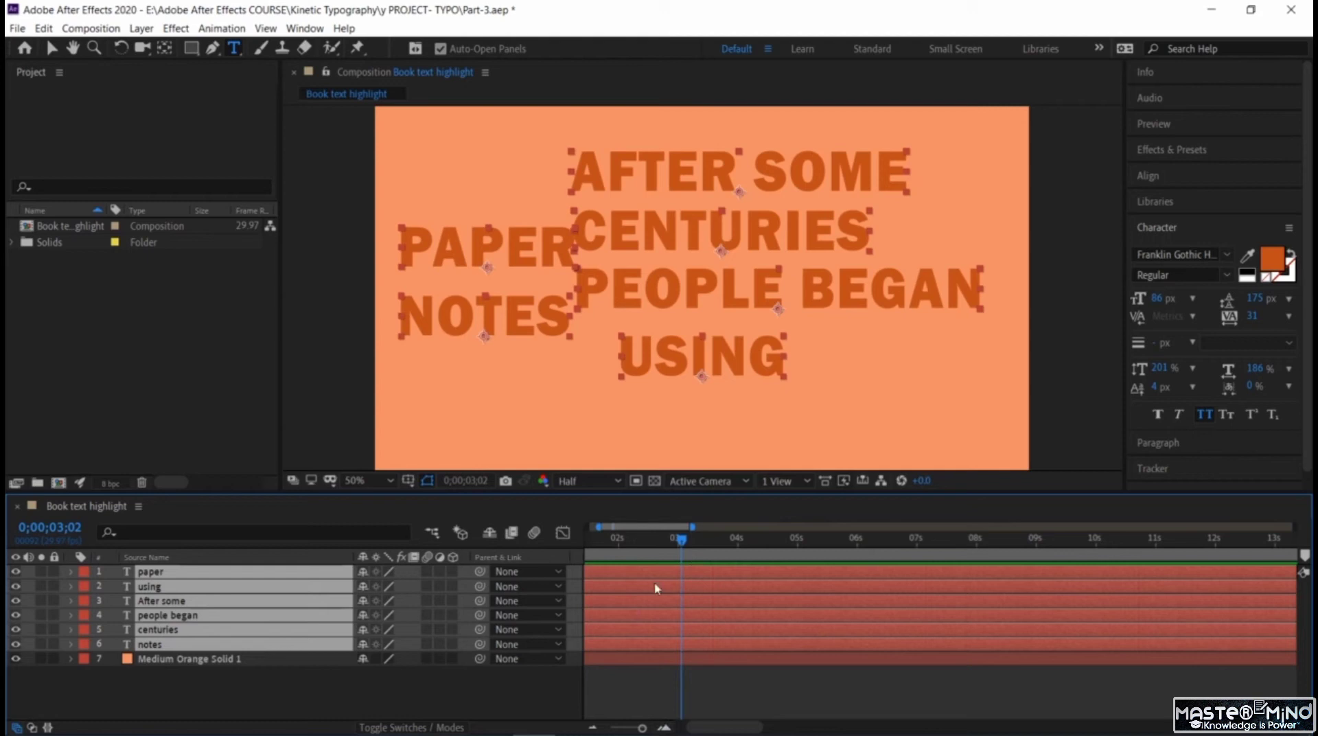
pyautogui.moveTo(662, 530); pyautogui.dragTo(624, 531)
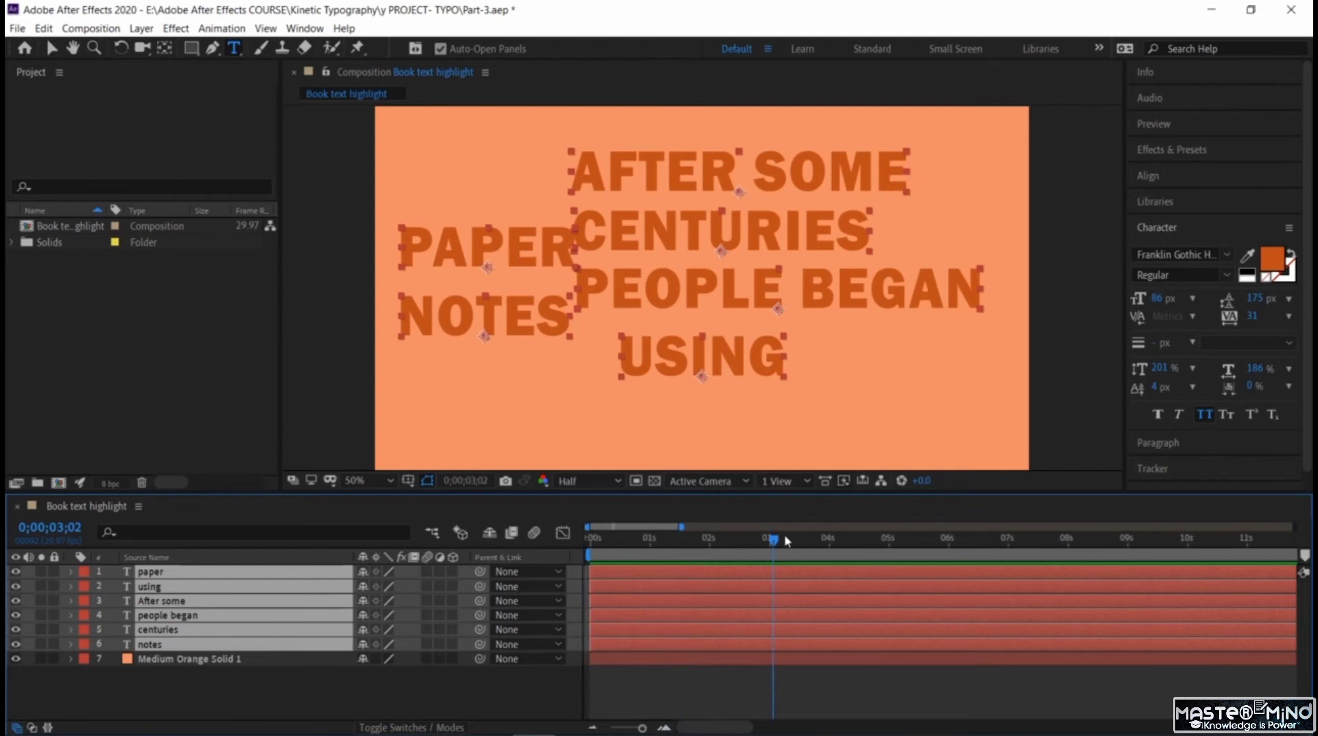
pyautogui.moveTo(775, 540); pyautogui.dragTo(768, 539)
pyautogui.hotkey('alt', '[')
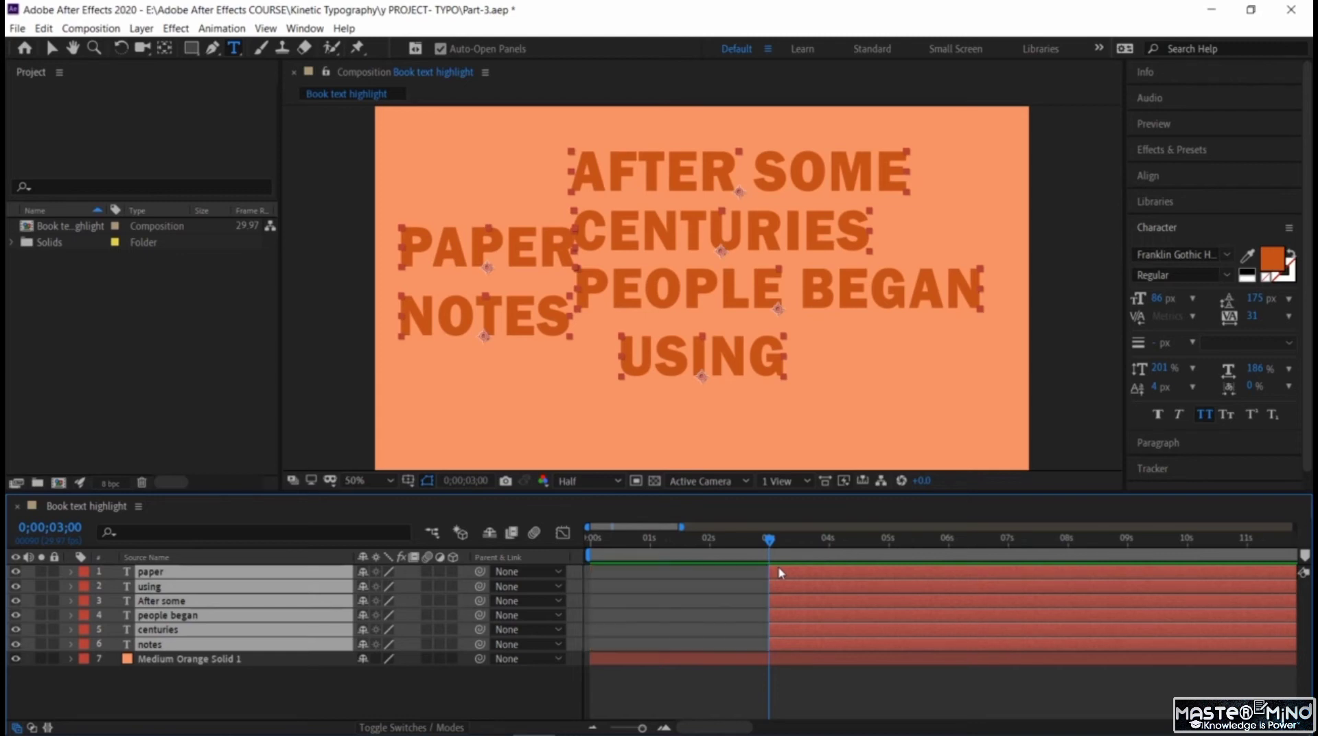
# - At the start of the composition, draw a rectangle shape that covers the whole frame and extends beyond its edges
pyautogui.moveTo(768, 539); pyautogui.dragTo(575, 535)
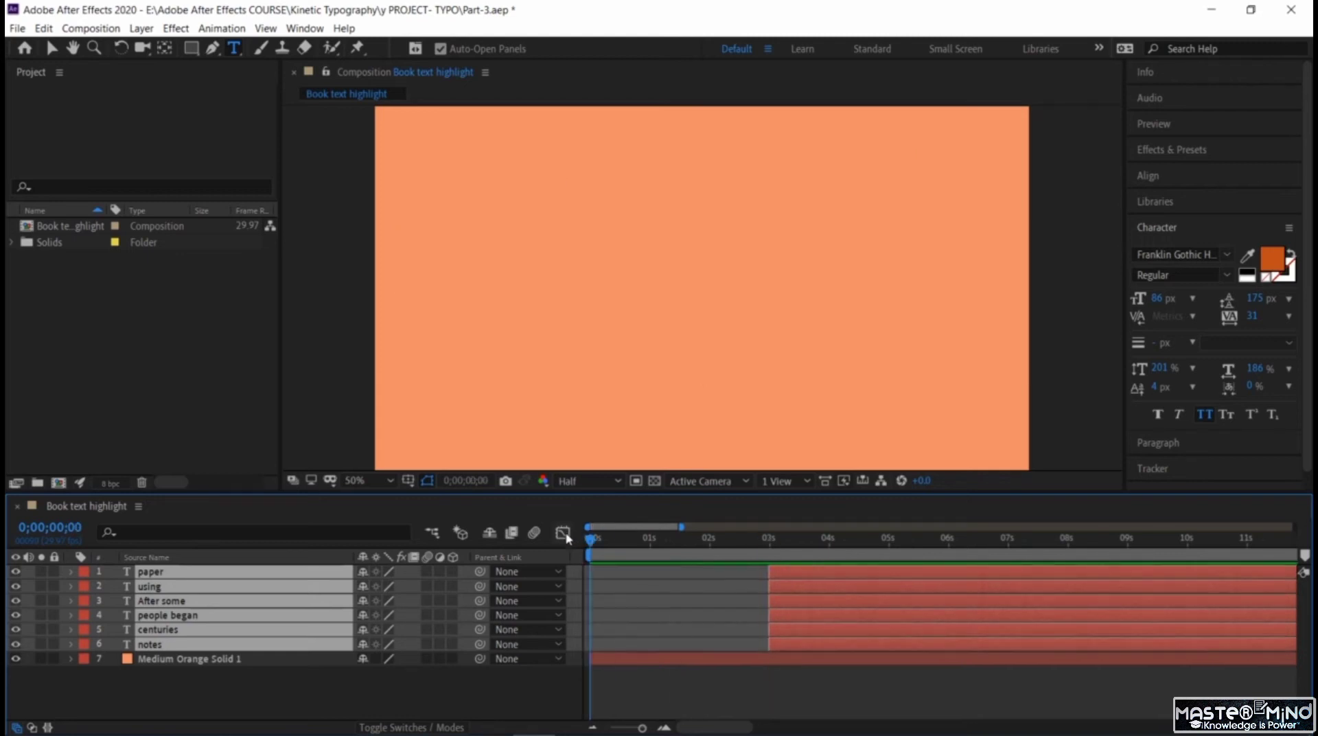
pyautogui.click(611, 662)
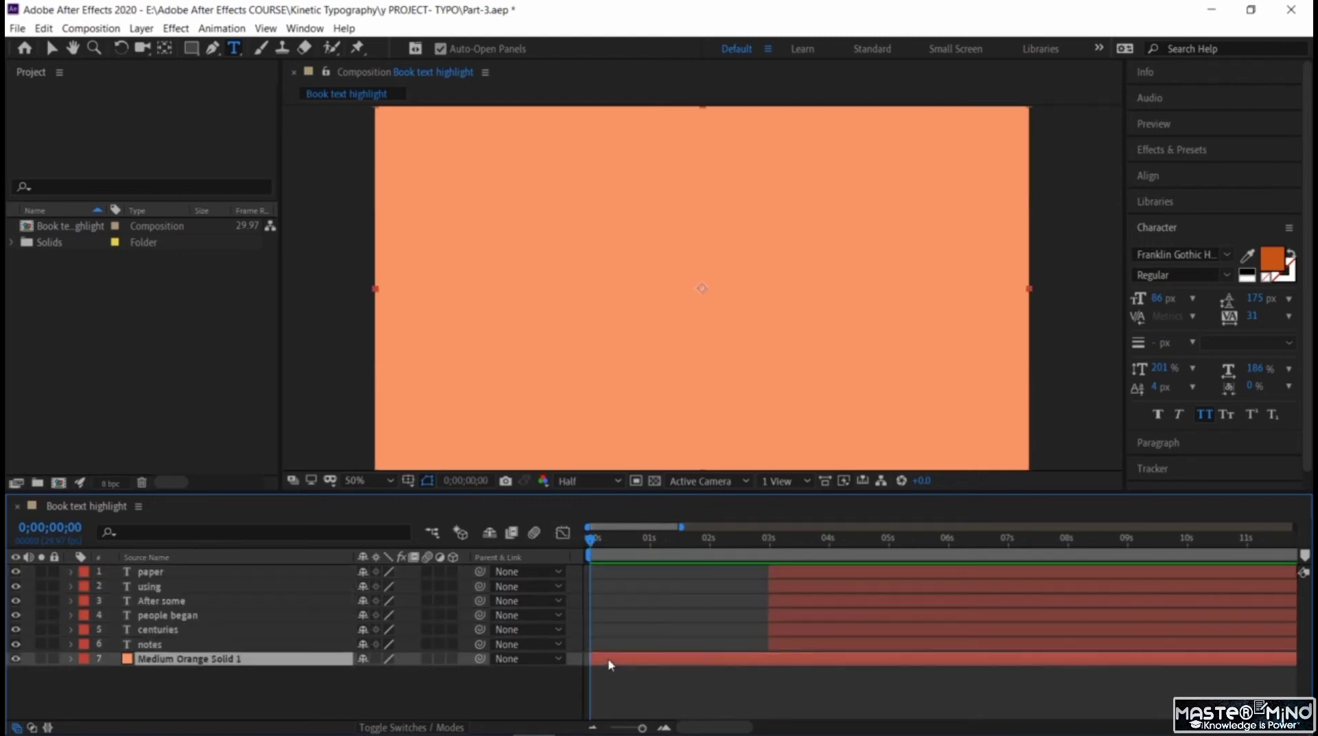
pyautogui.click(423, 706)
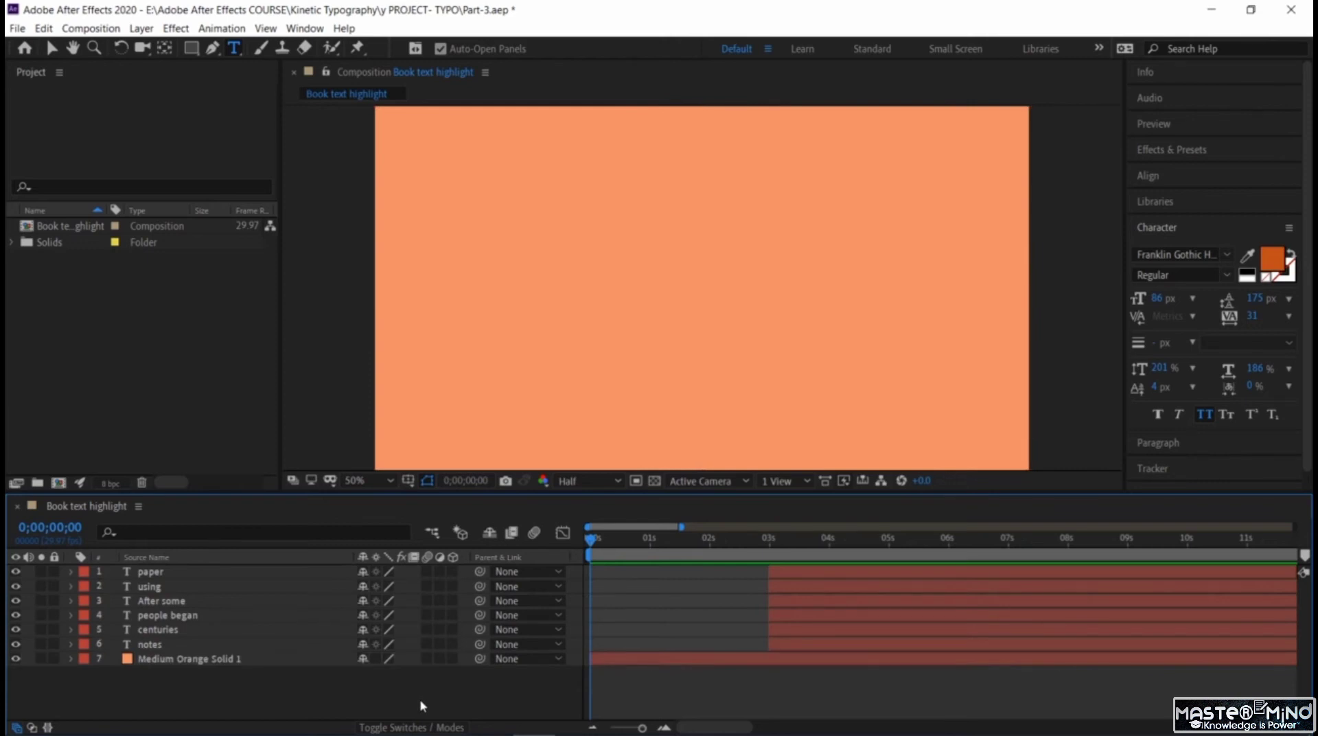
pyautogui.click(378, 479)
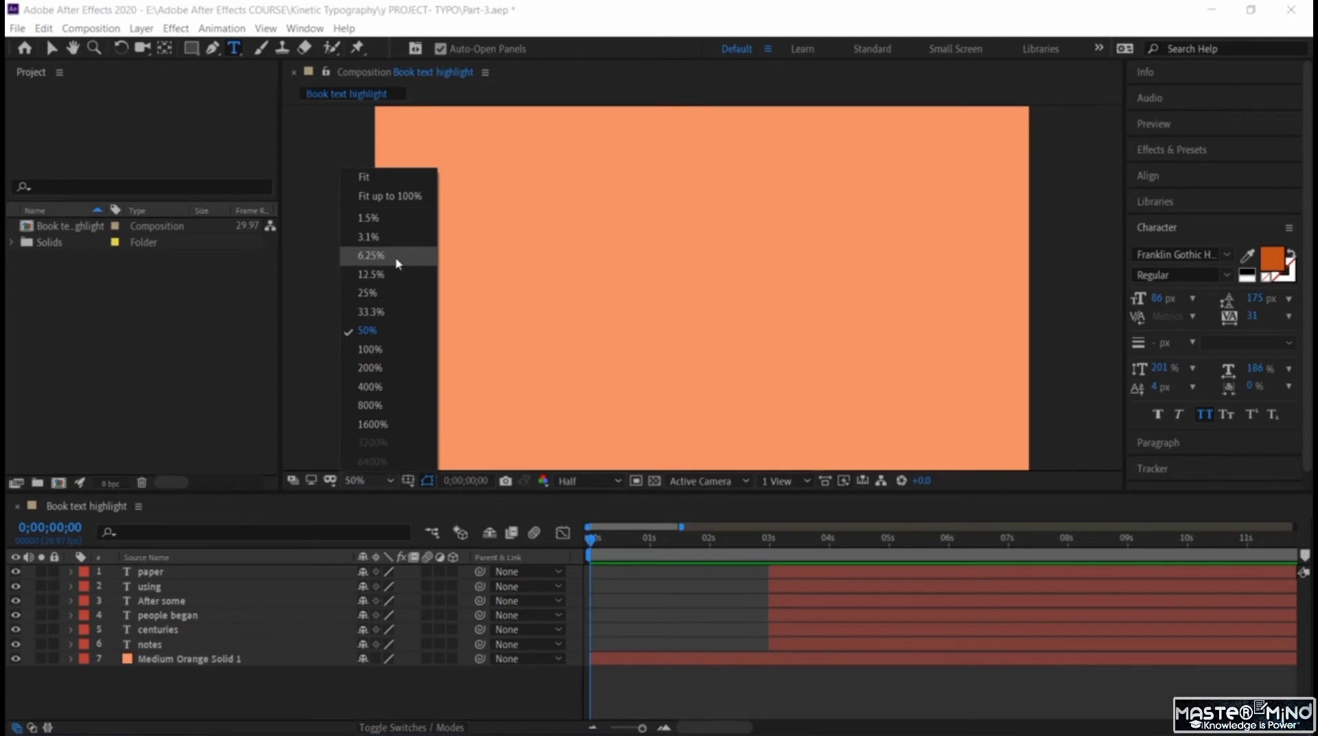
pyautogui.click(396, 277)
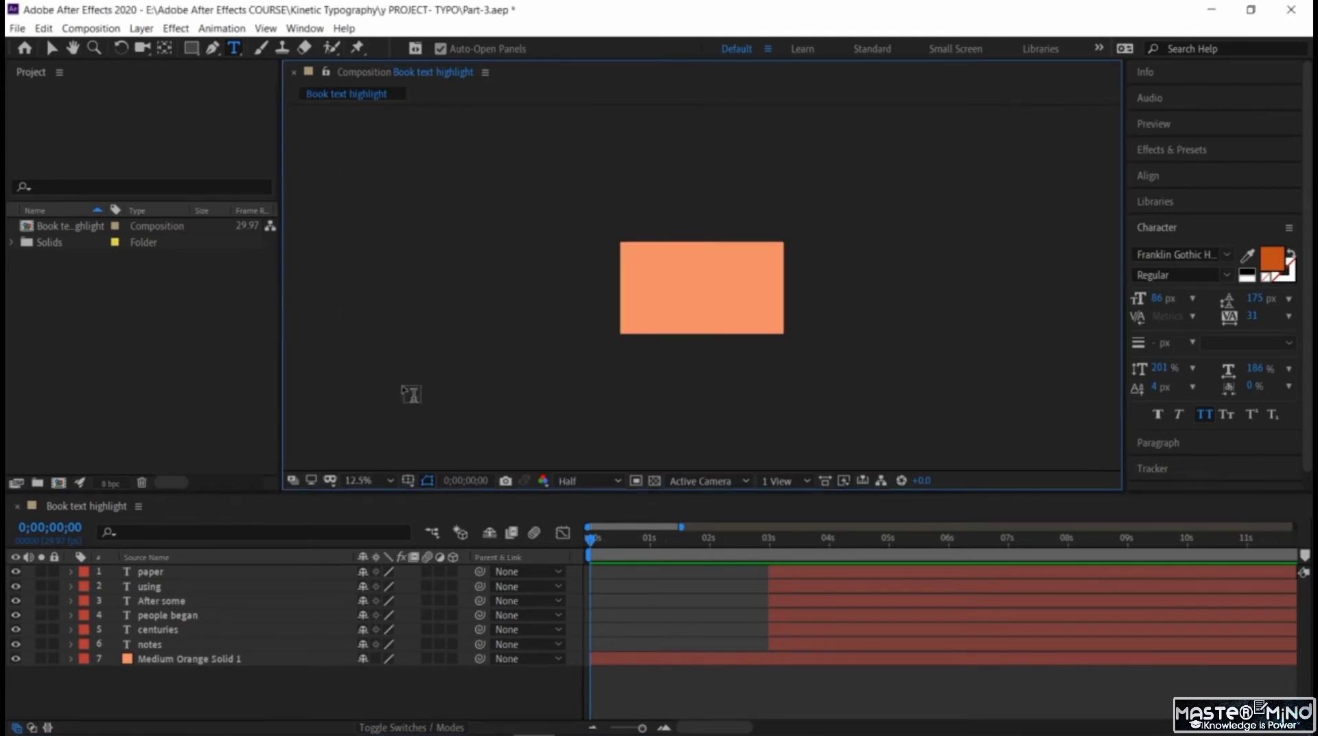
pyautogui.click(191, 48)
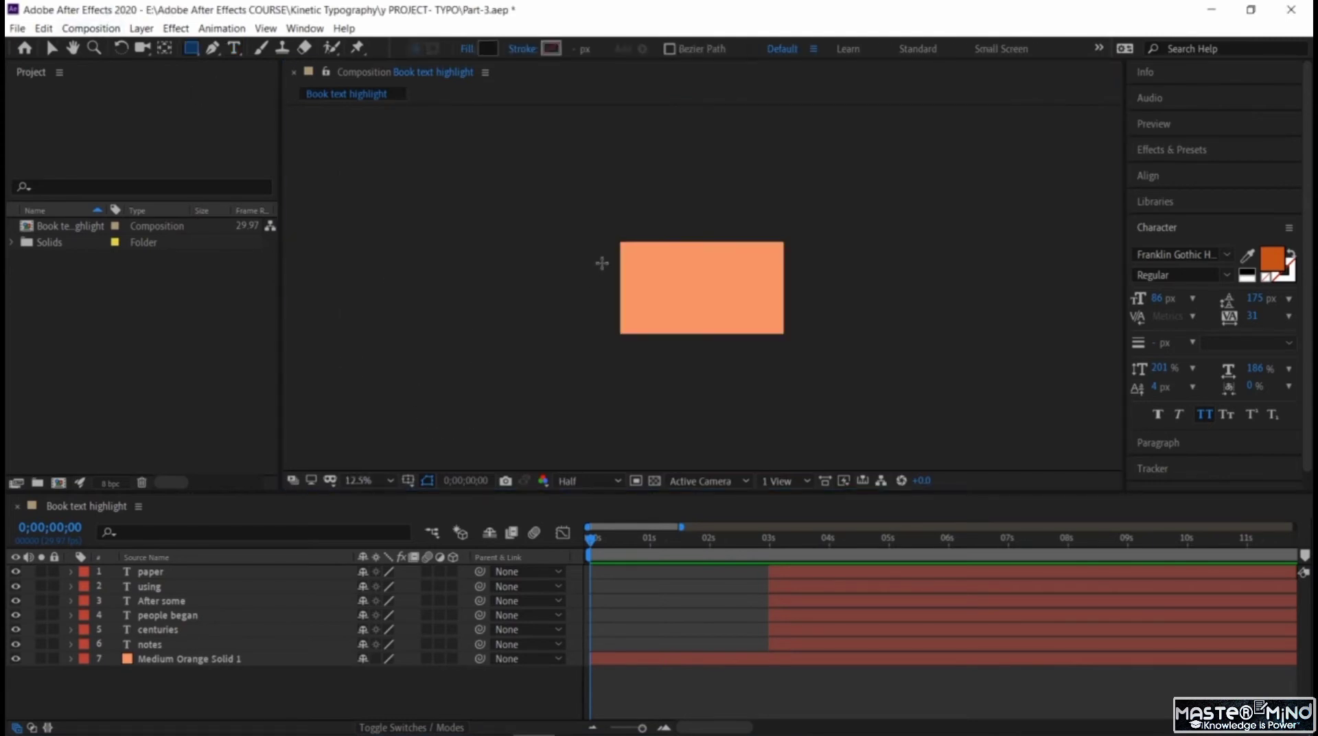
pyautogui.moveTo(592, 220); pyautogui.dragTo(797, 362)
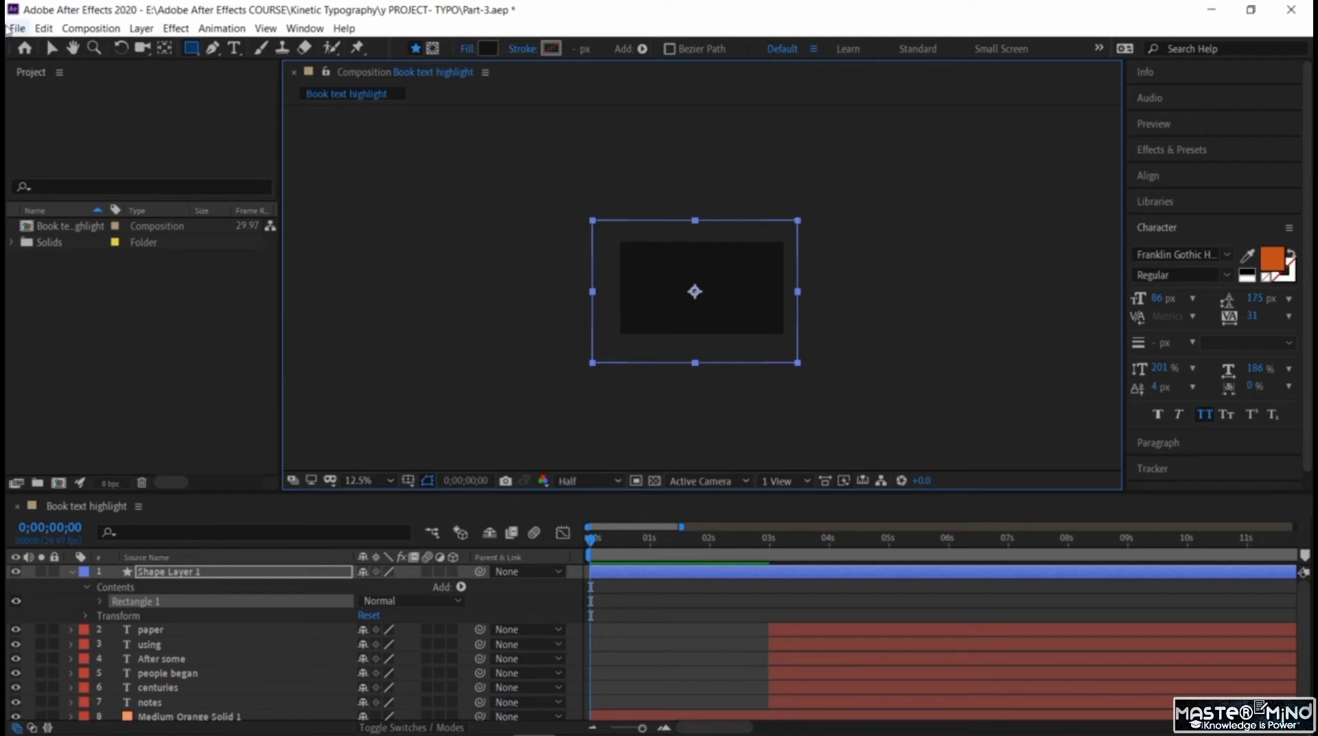
# - Rotate the rectangle clockwise around its centre and widen it so the tilted shape still covers the whole frame
pyautogui.click(53, 48)
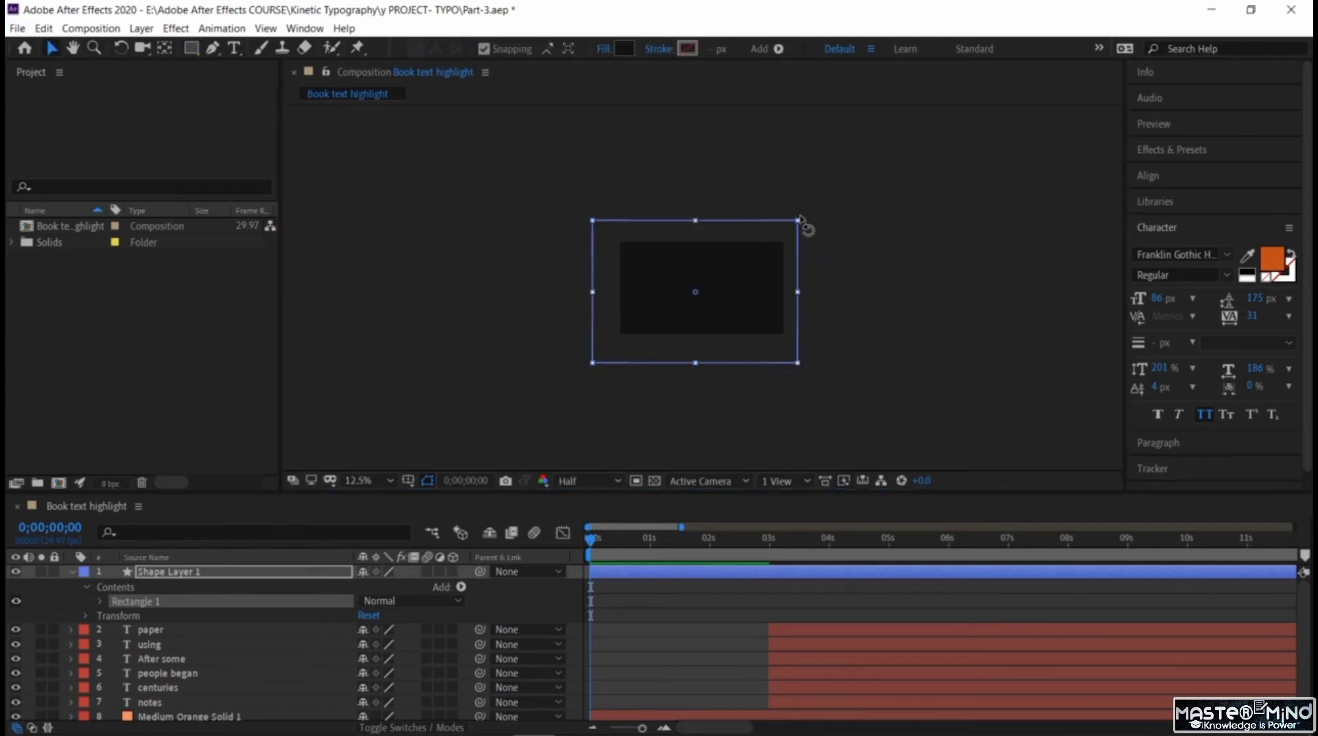
pyautogui.moveTo(806, 227); pyautogui.dragTo(791, 333)
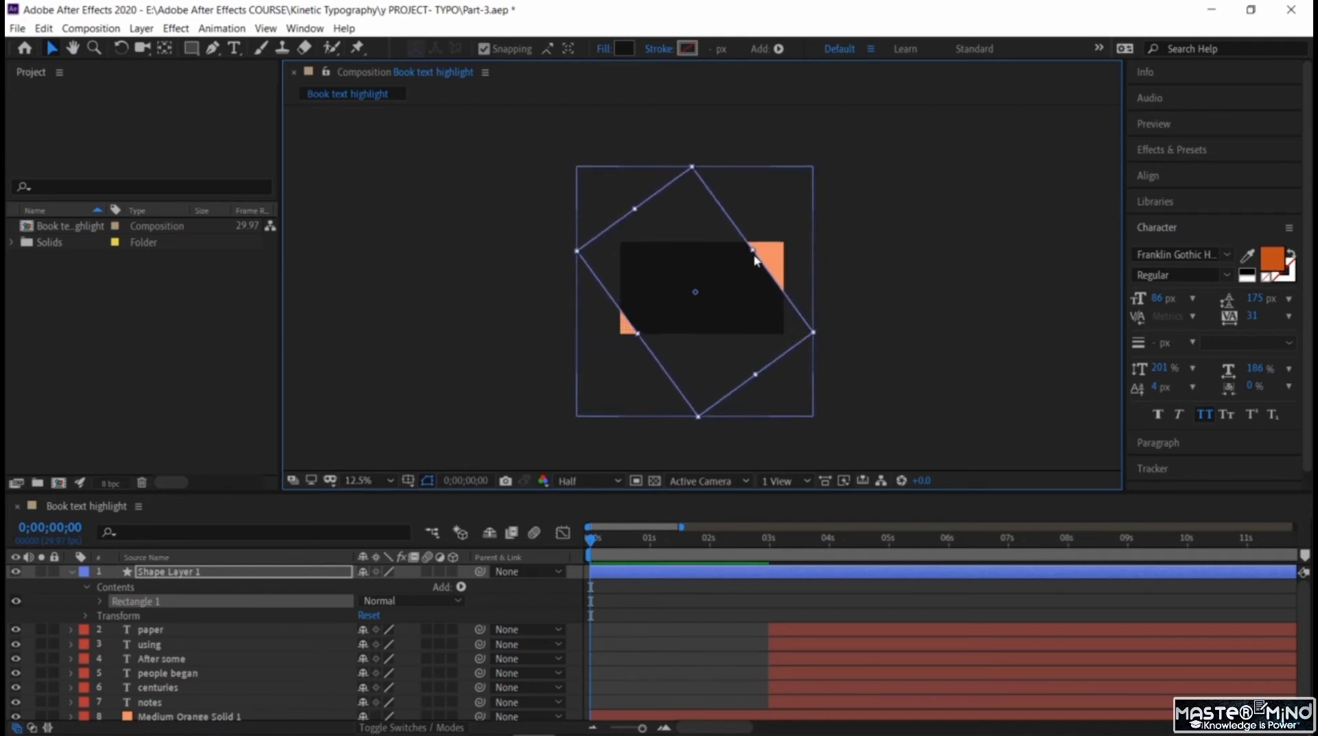
pyautogui.moveTo(754, 255); pyautogui.dragTo(780, 230)
pyautogui.moveTo(639, 214); pyautogui.dragTo(641, 219)
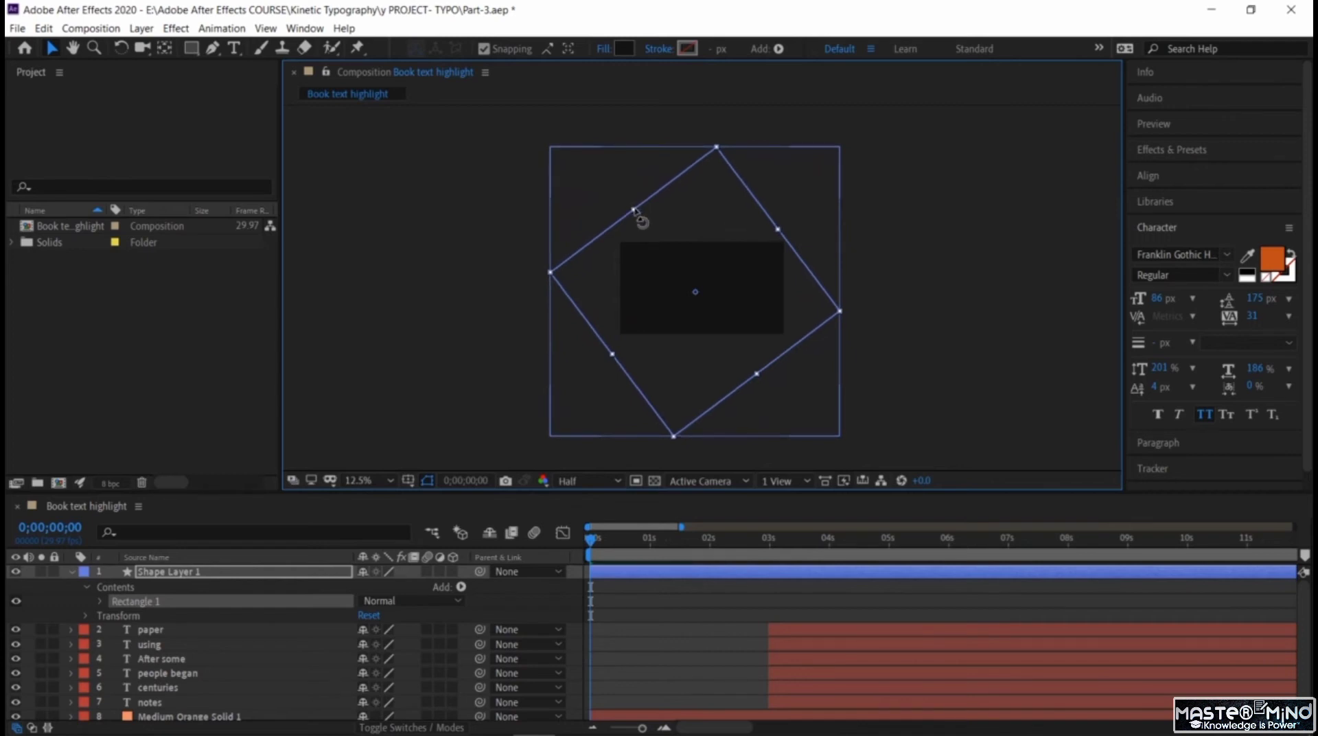
# - Hide the rectangle's shape layer and display the layers' blend mode and track matte options
pyautogui.click(72, 574)
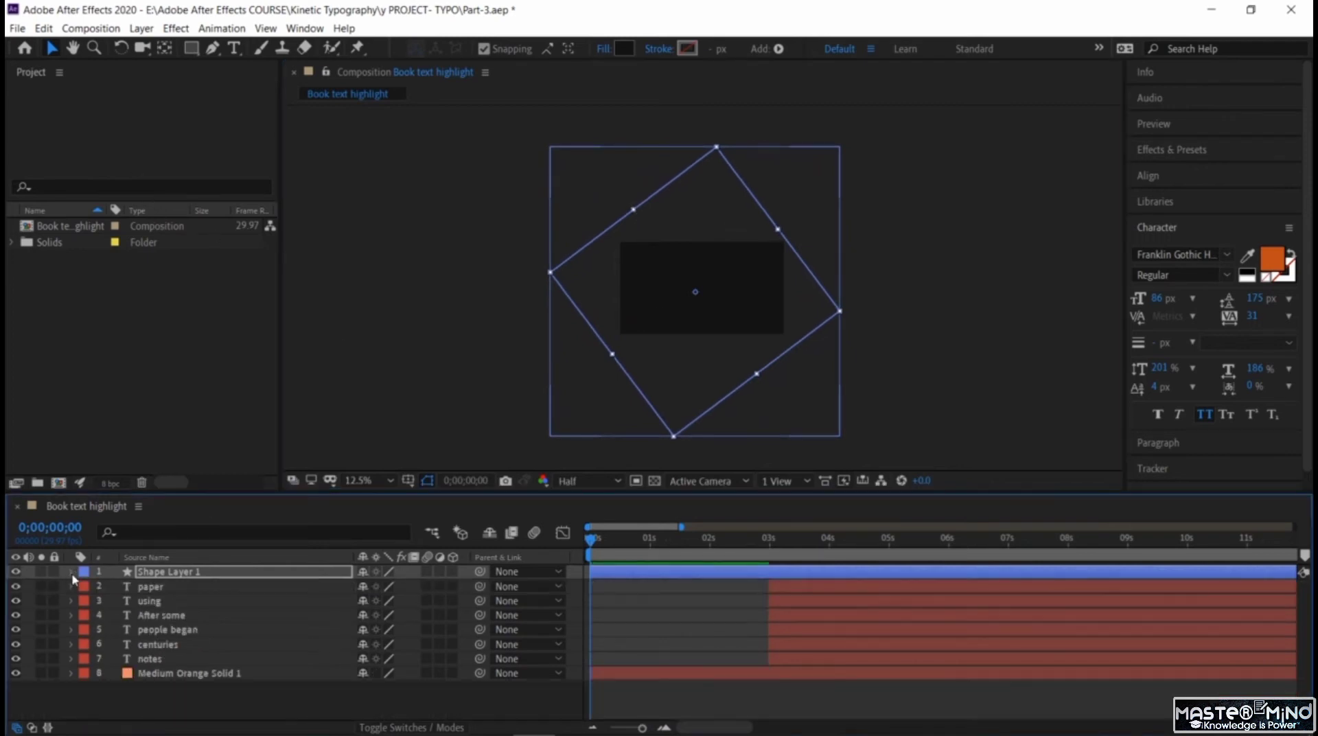
pyautogui.click(14, 573)
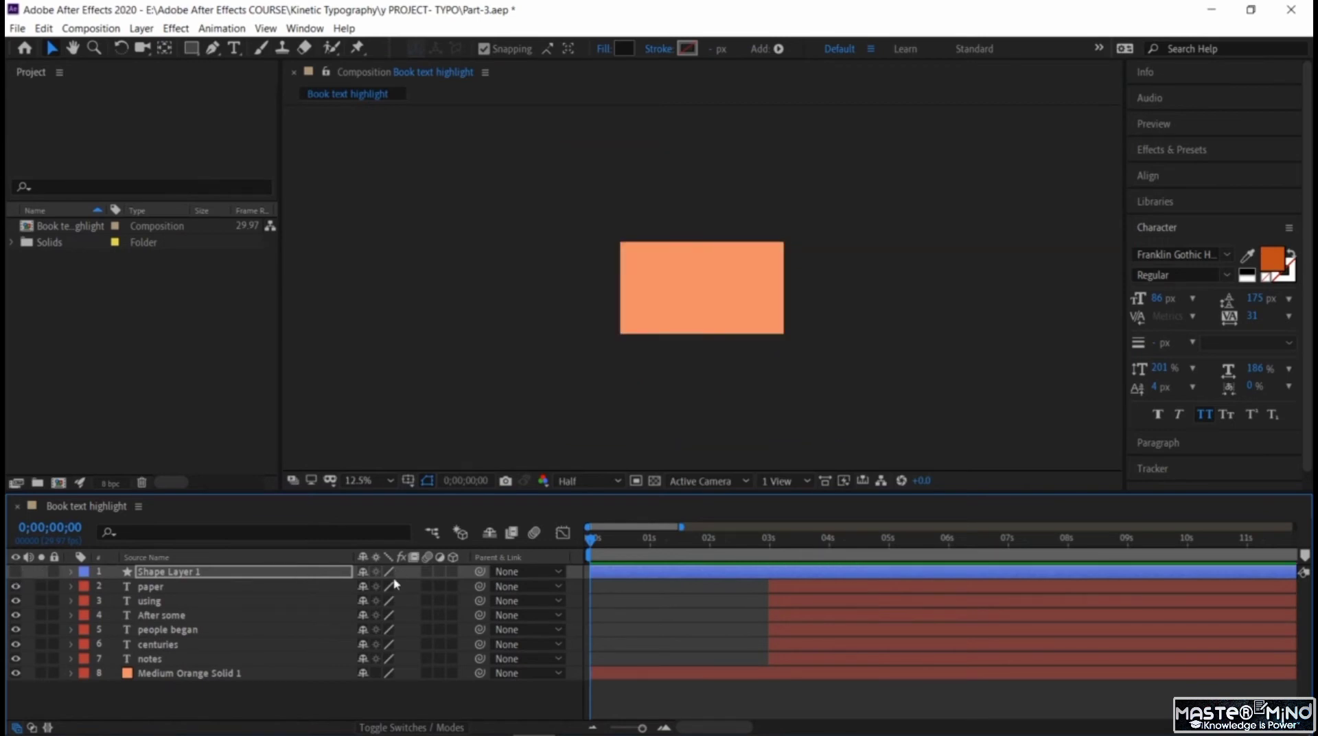
pyautogui.click(32, 727)
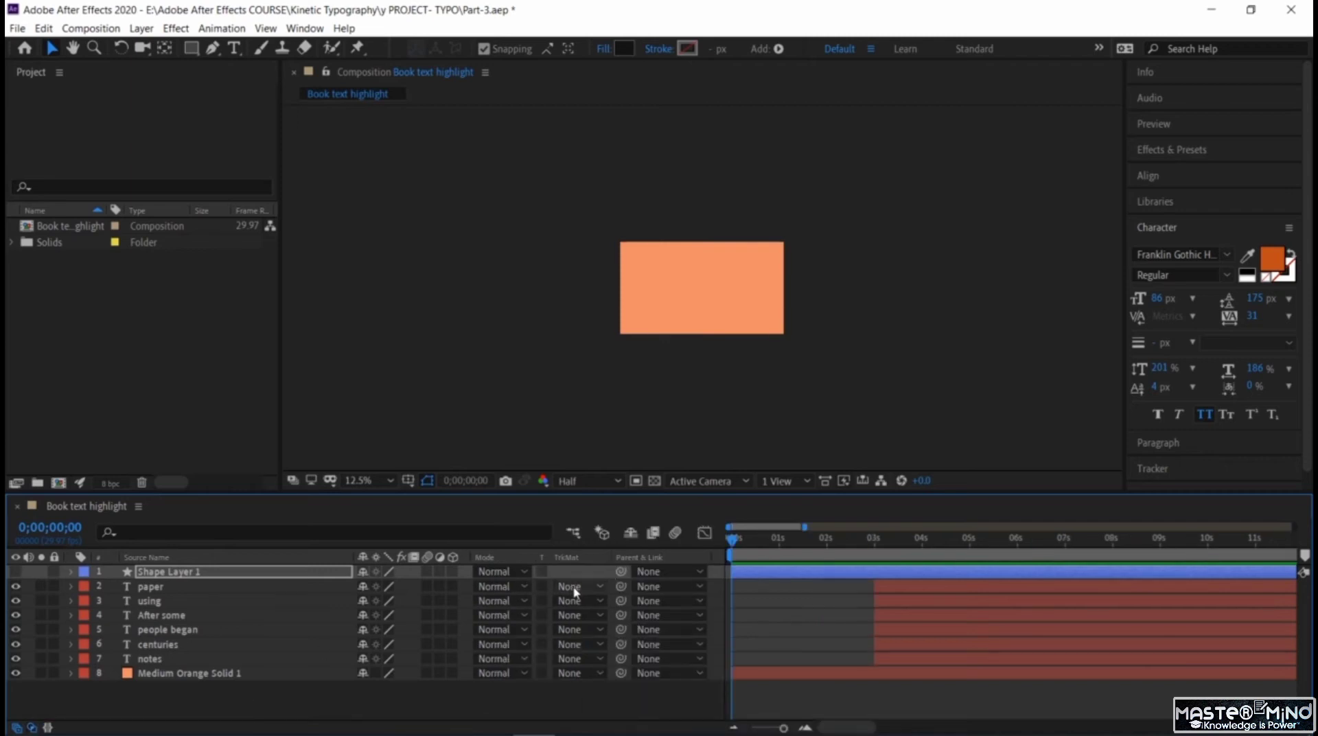
# - Place the rectangle's shape layer directly above Medium Orange Solid 1 and set the solid's track matte to Alpha
pyautogui.click(286, 674)
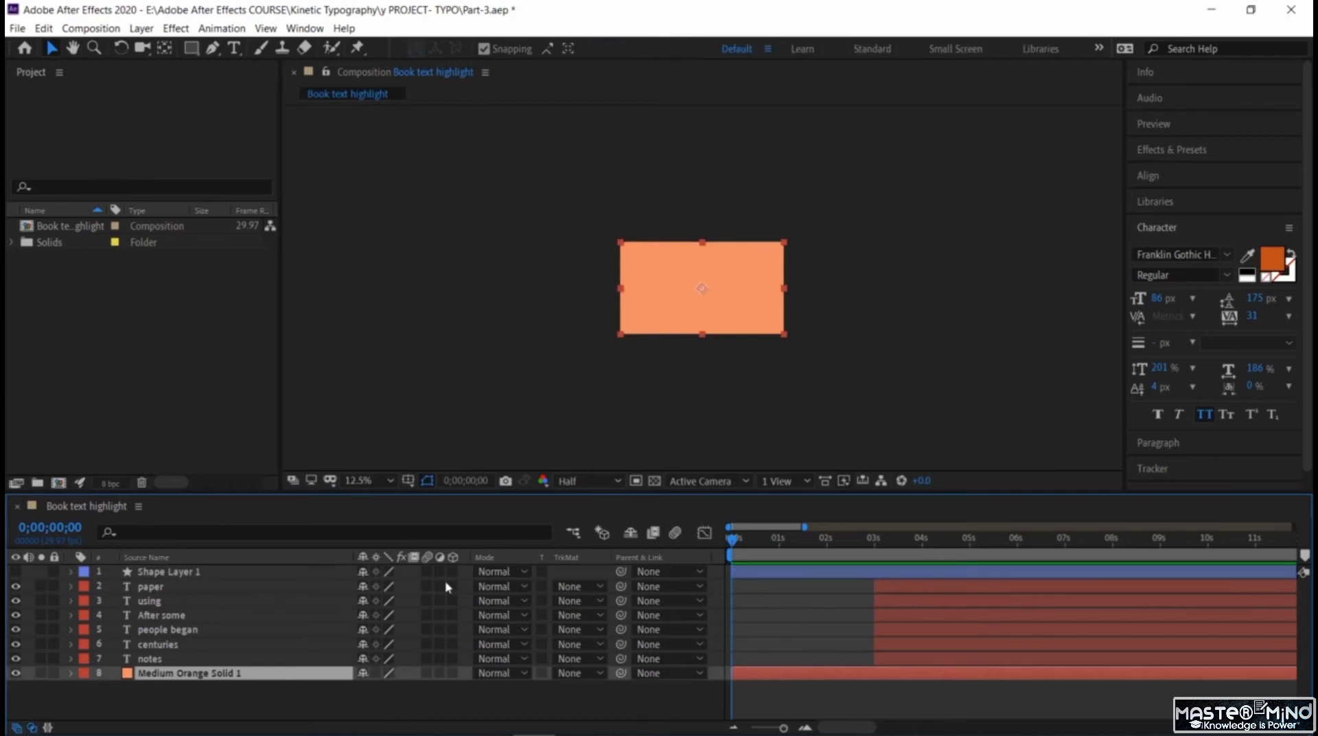
pyautogui.moveTo(274, 565); pyautogui.dragTo(280, 671)
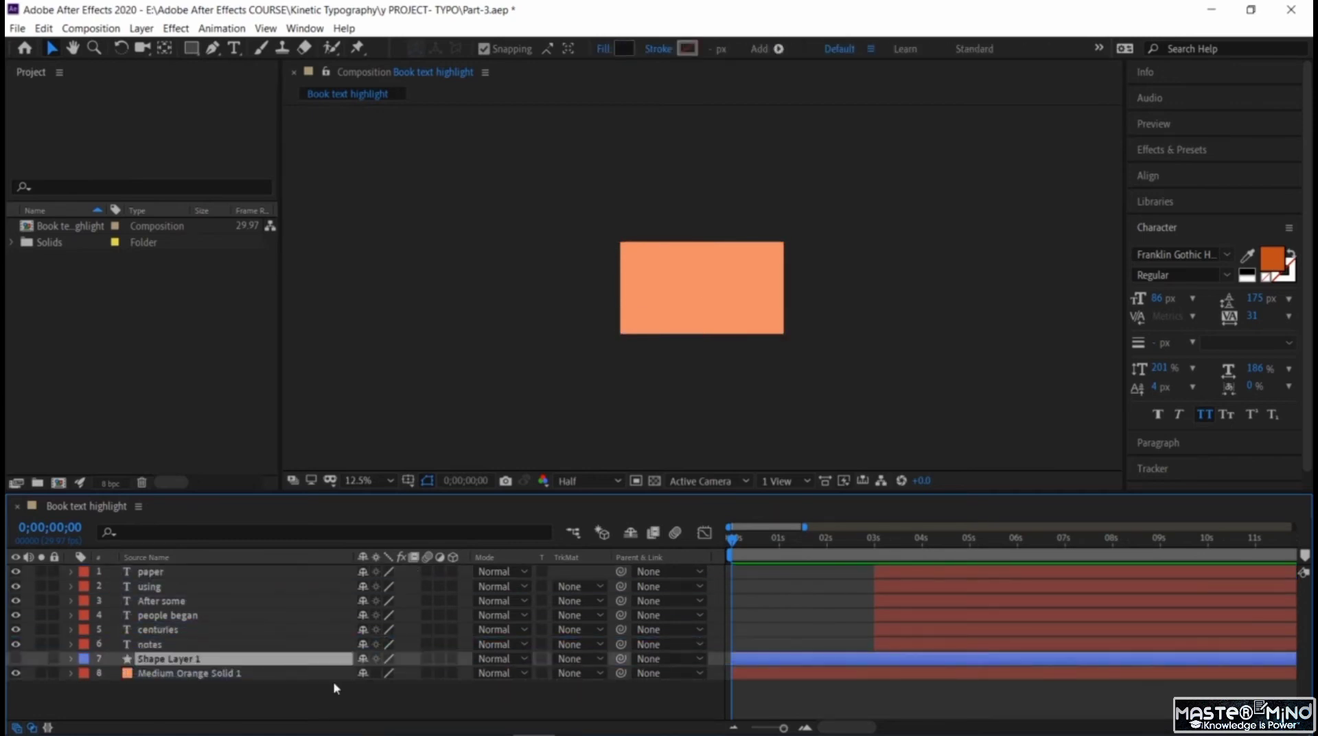
pyautogui.click(584, 674)
pyautogui.click(607, 608)
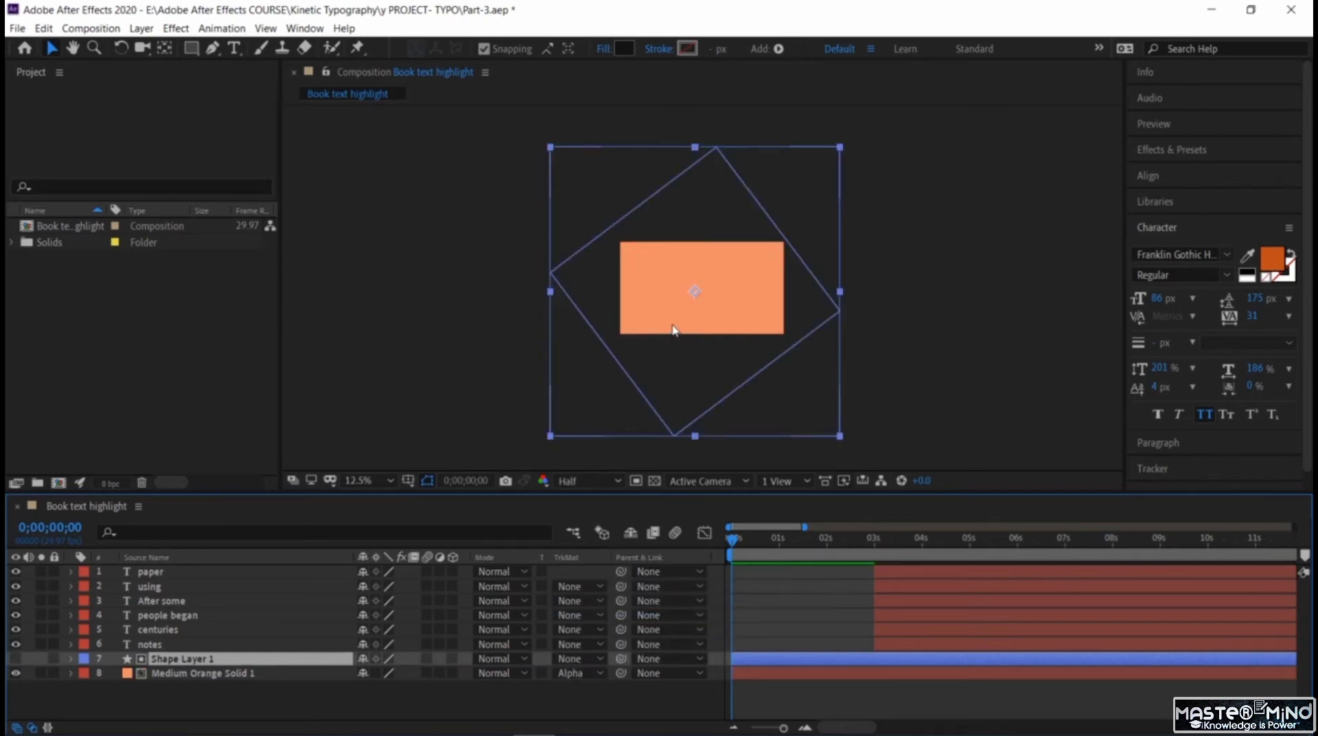
pyautogui.click(69, 661)
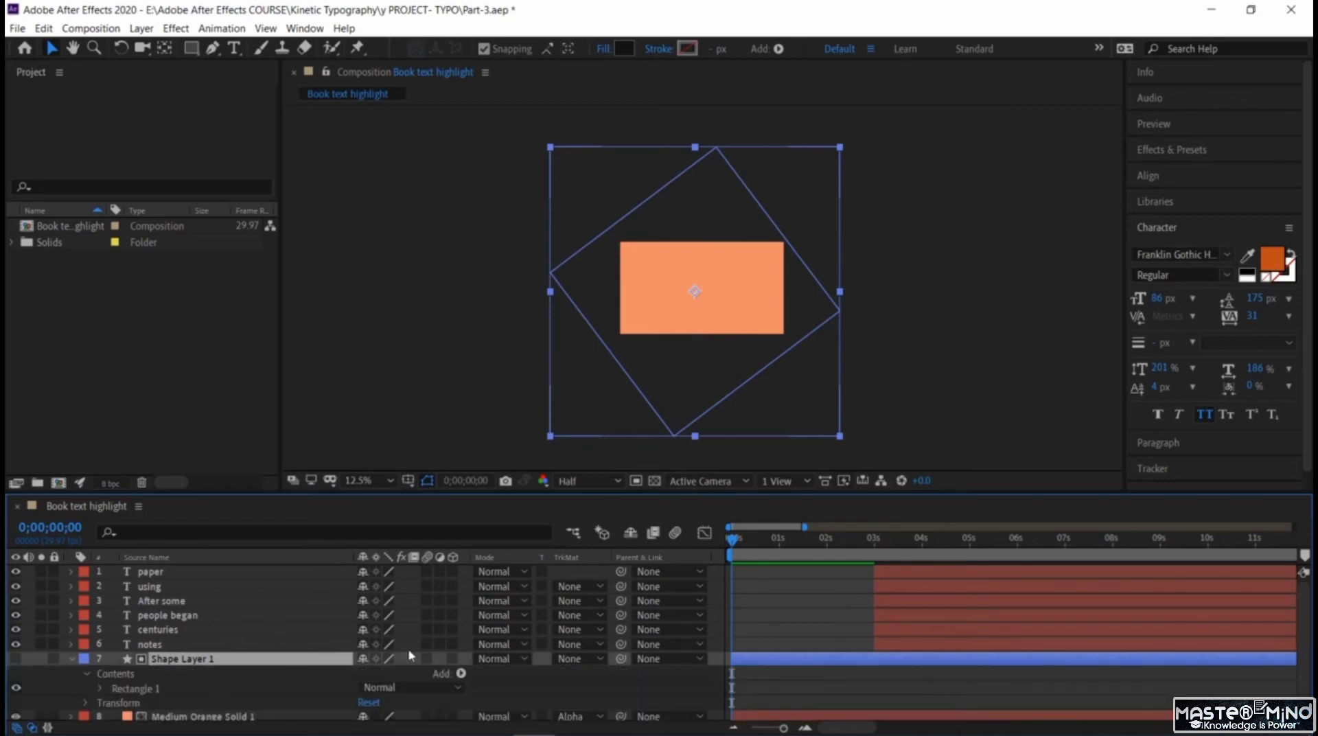
pyautogui.click(85, 702)
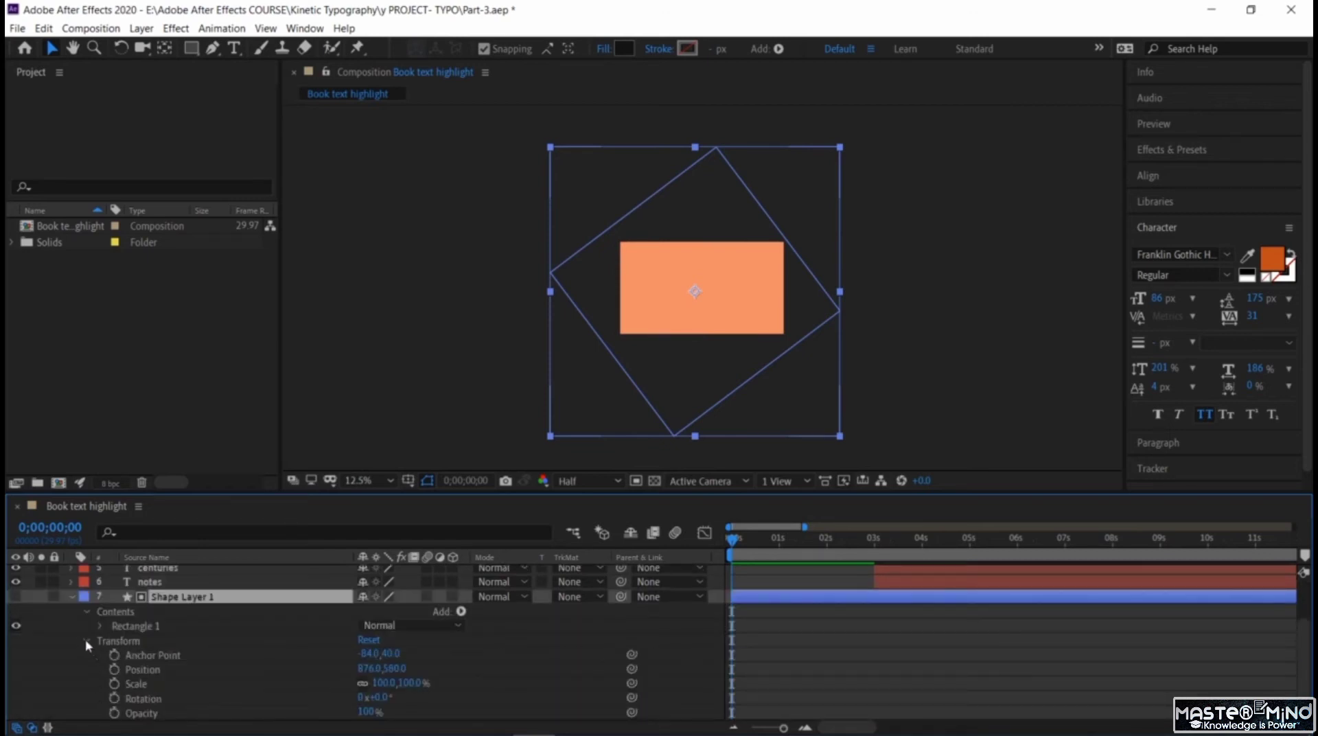
pyautogui.click(86, 640)
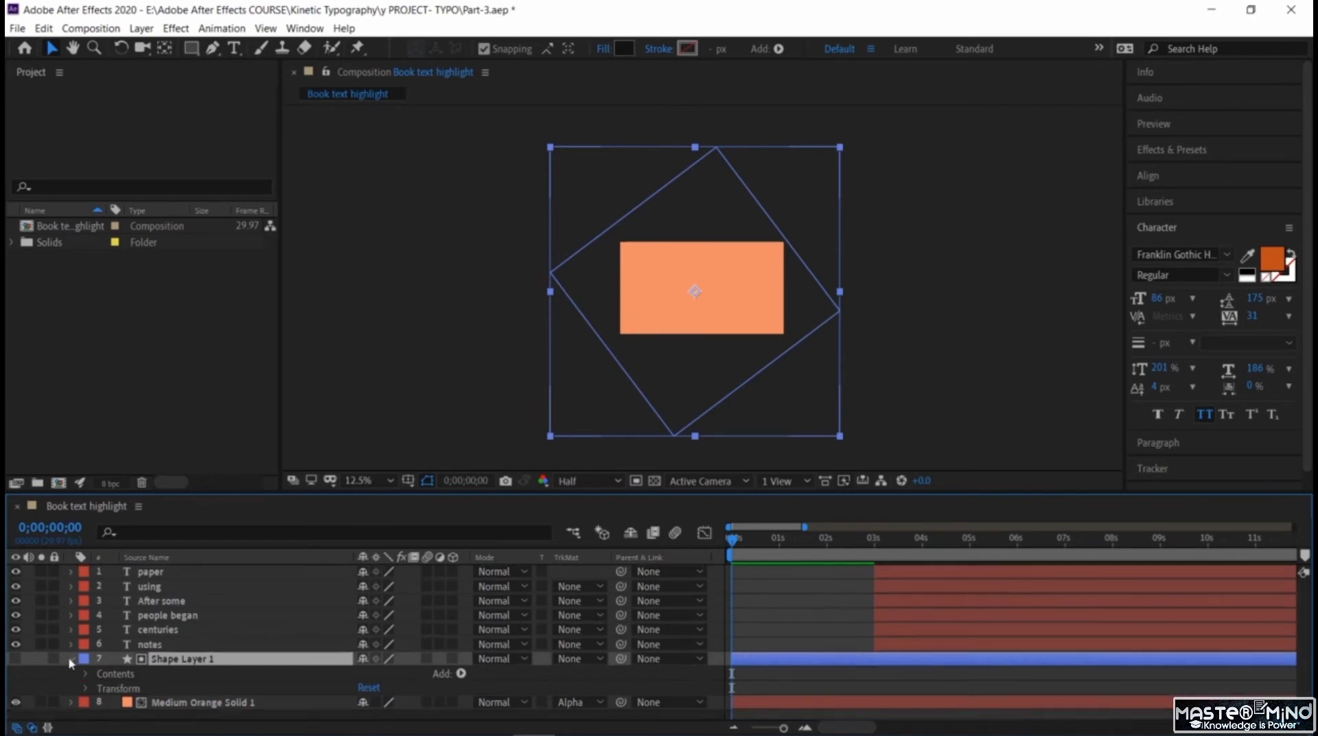
pyautogui.click(71, 654)
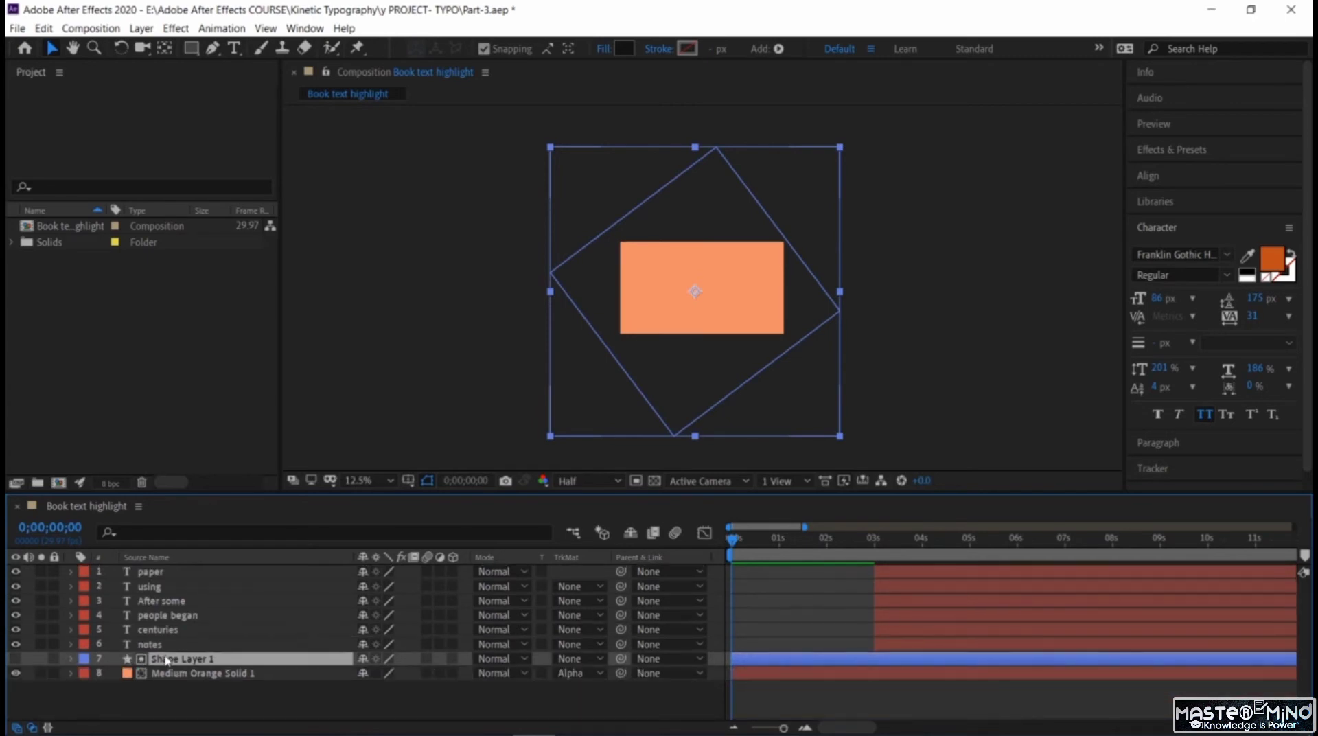
# - At 0;00;00;14, add a Position keyframe to Shape Layer 1 and move the shape off the frame's upper-right corner, to about 2804, -916
pyautogui.press('p')
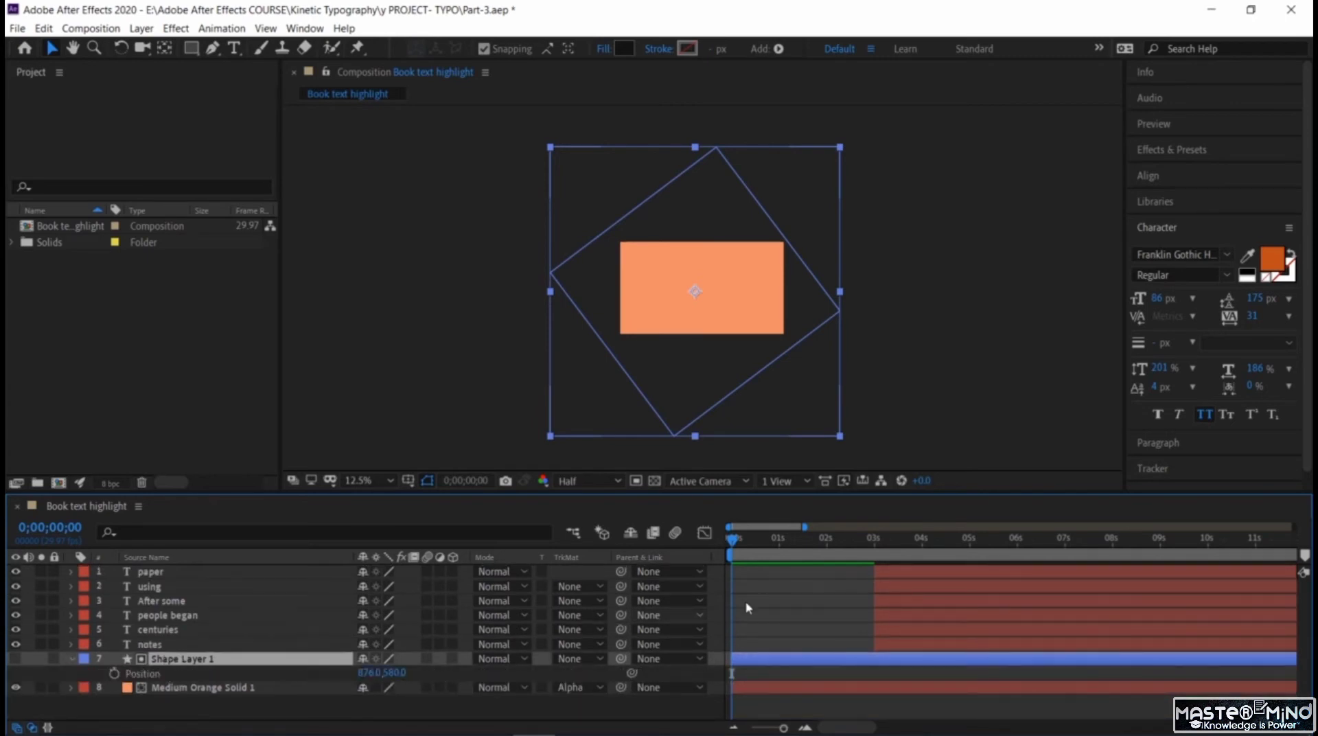
pyautogui.moveTo(733, 539); pyautogui.dragTo(724, 539)
pyautogui.moveTo(736, 541); pyautogui.dragTo(760, 559)
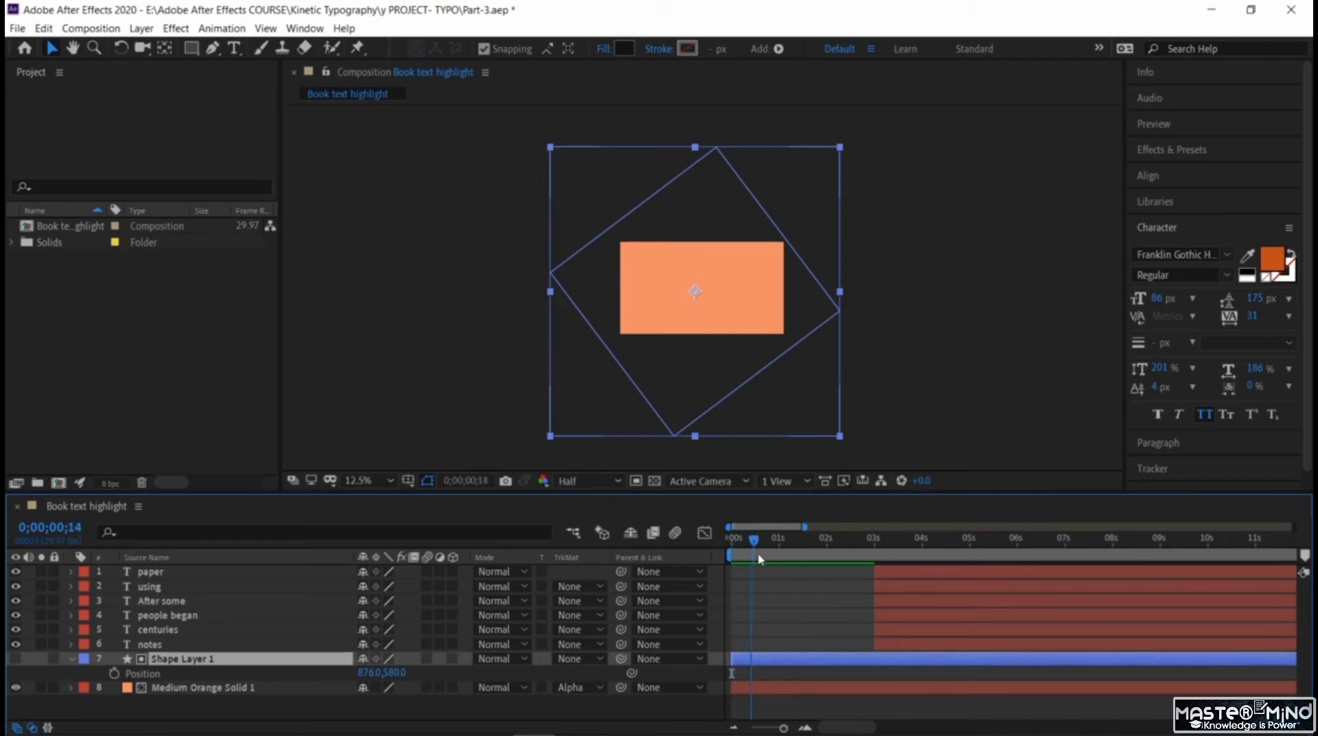
pyautogui.click(115, 674)
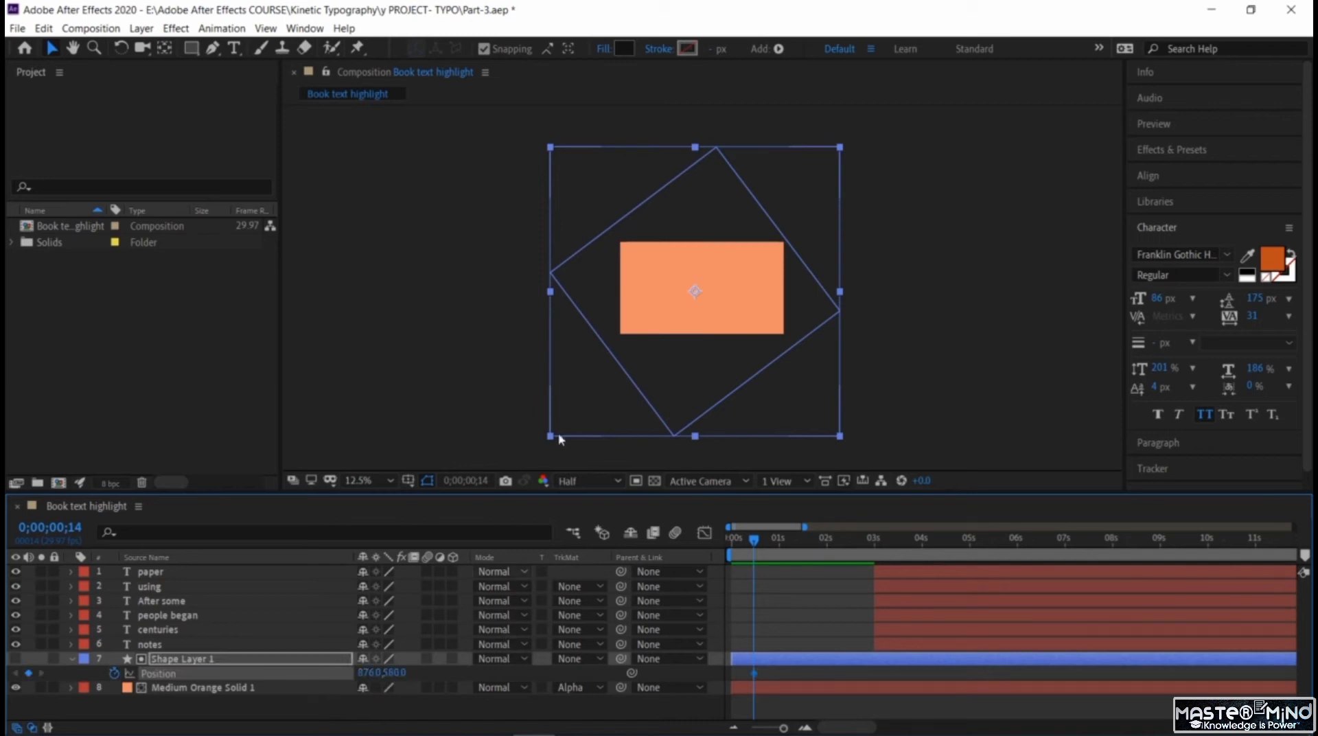
pyautogui.moveTo(663, 336); pyautogui.dragTo(831, 210)
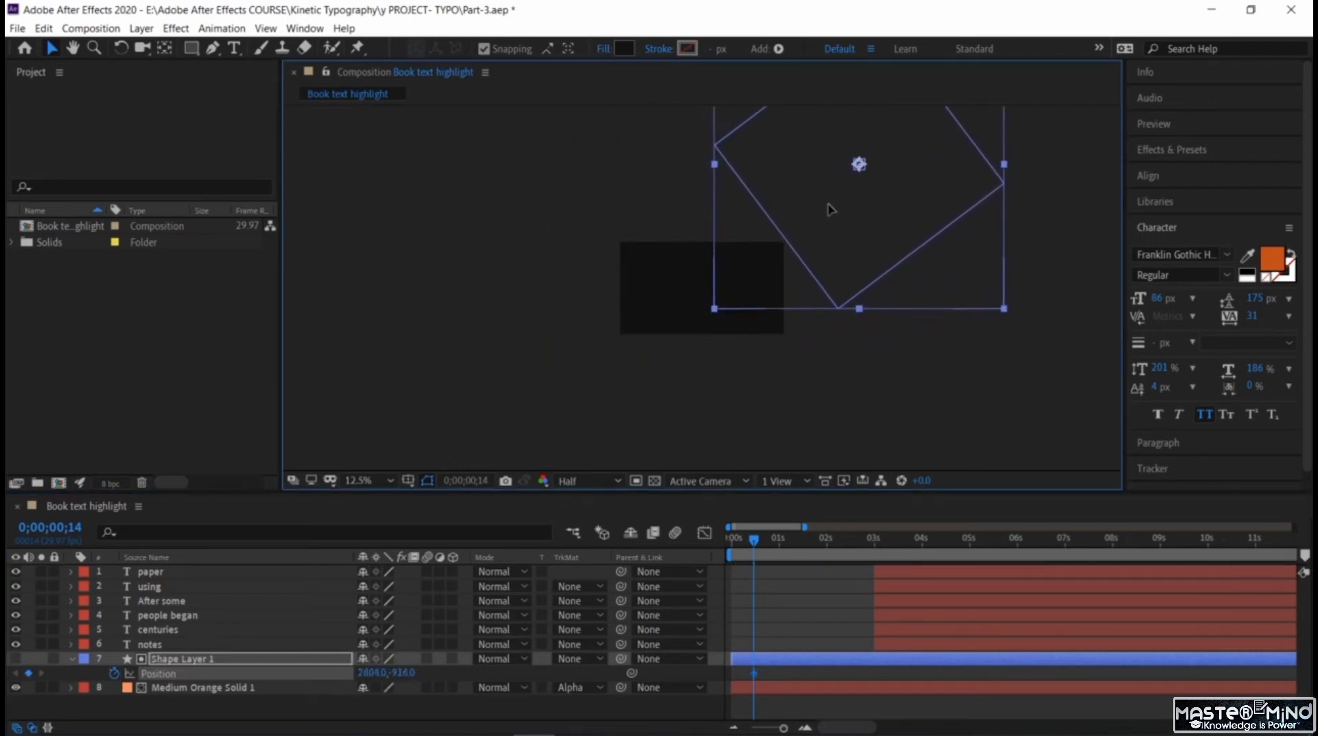
# - At 0;00;01;00, keyframe the shape's Position back over the frame at about 884, 480.6 and preview the reveal from the start
pyautogui.moveTo(755, 541); pyautogui.dragTo(779, 541)
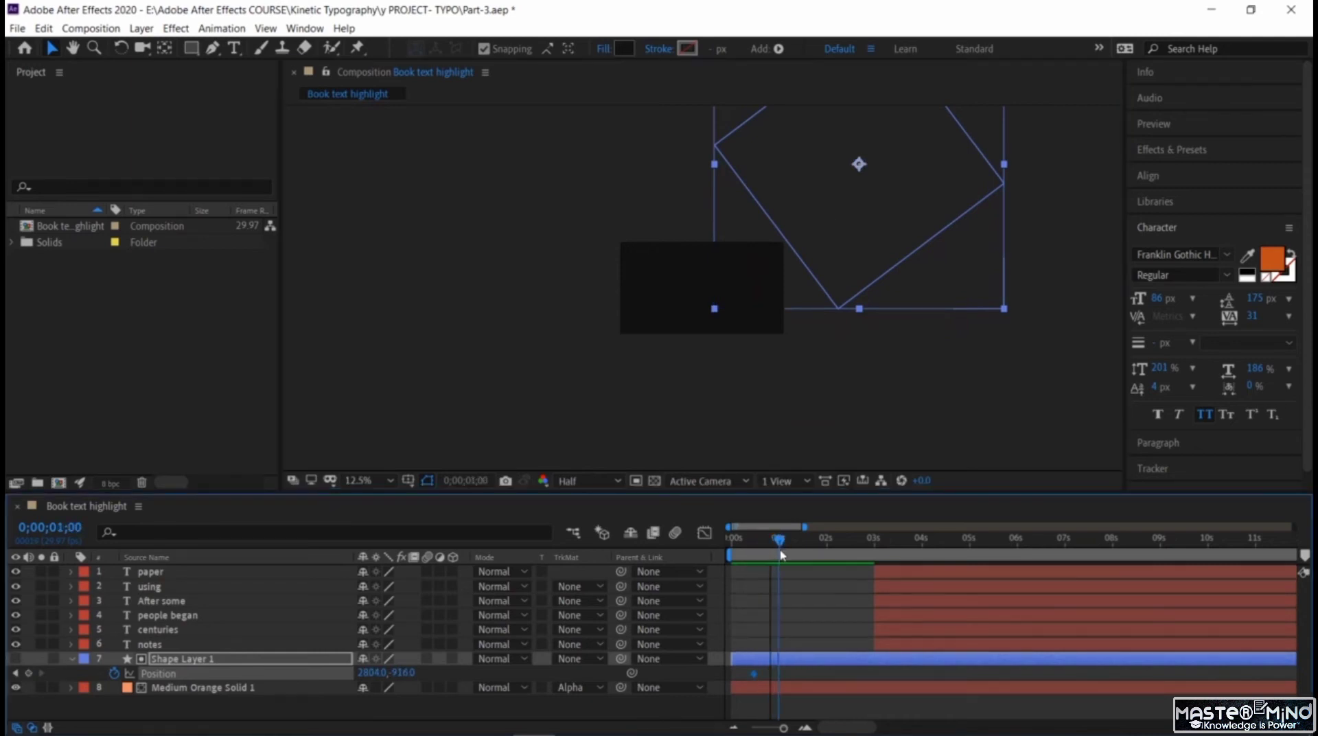
pyautogui.click(28, 673)
pyautogui.moveTo(803, 206); pyautogui.dragTo(651, 310)
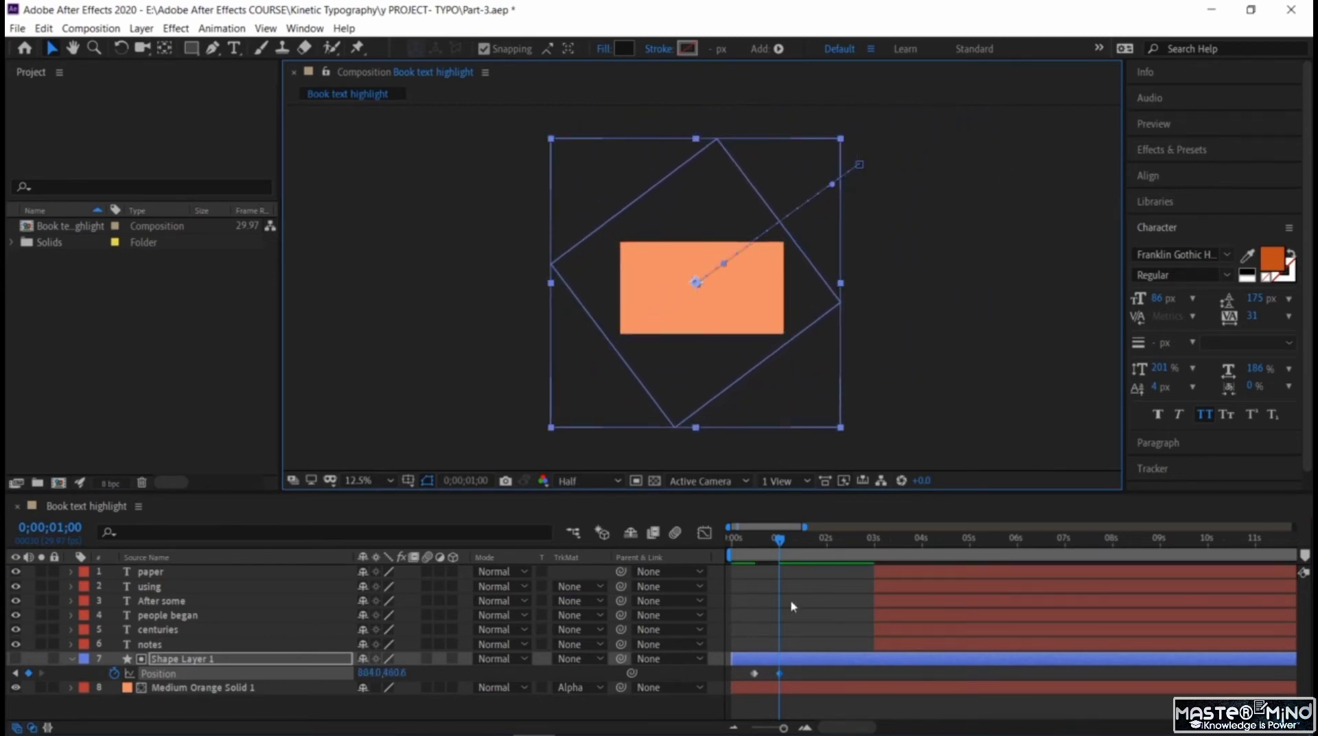
pyautogui.moveTo(782, 545); pyautogui.dragTo(703, 534)
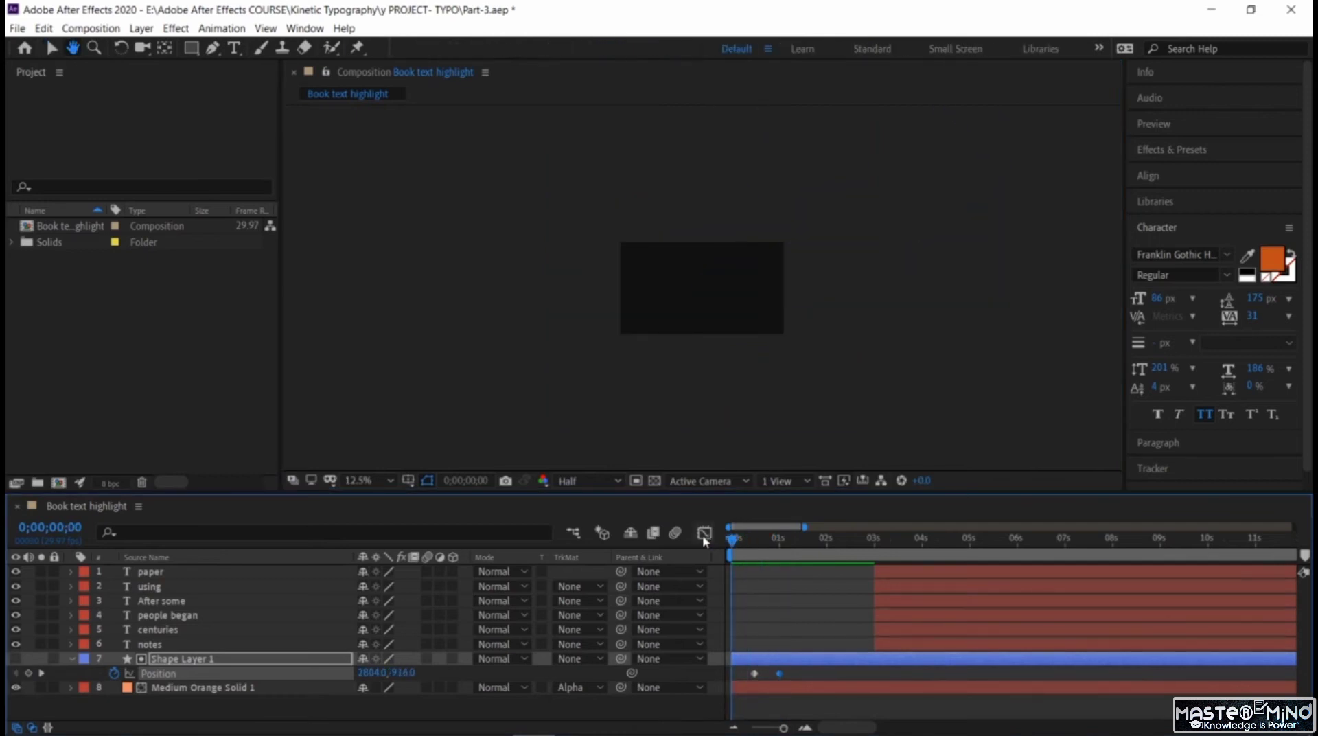
pyautogui.press('space')
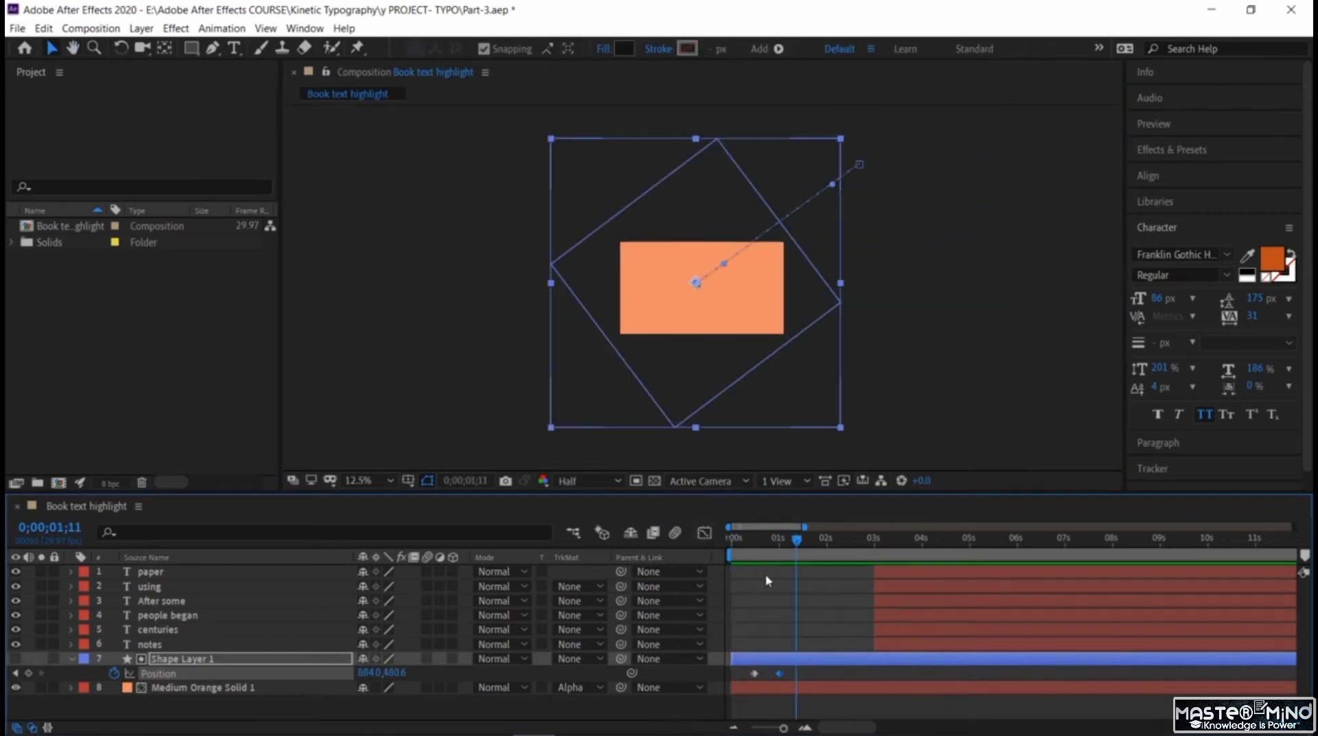
# - Apply Easy Ease to both Position keyframes of Shape Layer 1 and collapse the layer
pyautogui.moveTo(745, 669); pyautogui.dragTo(781, 674)
pyautogui.rightClick(781, 673)
pyautogui.moveTo(868, 663)
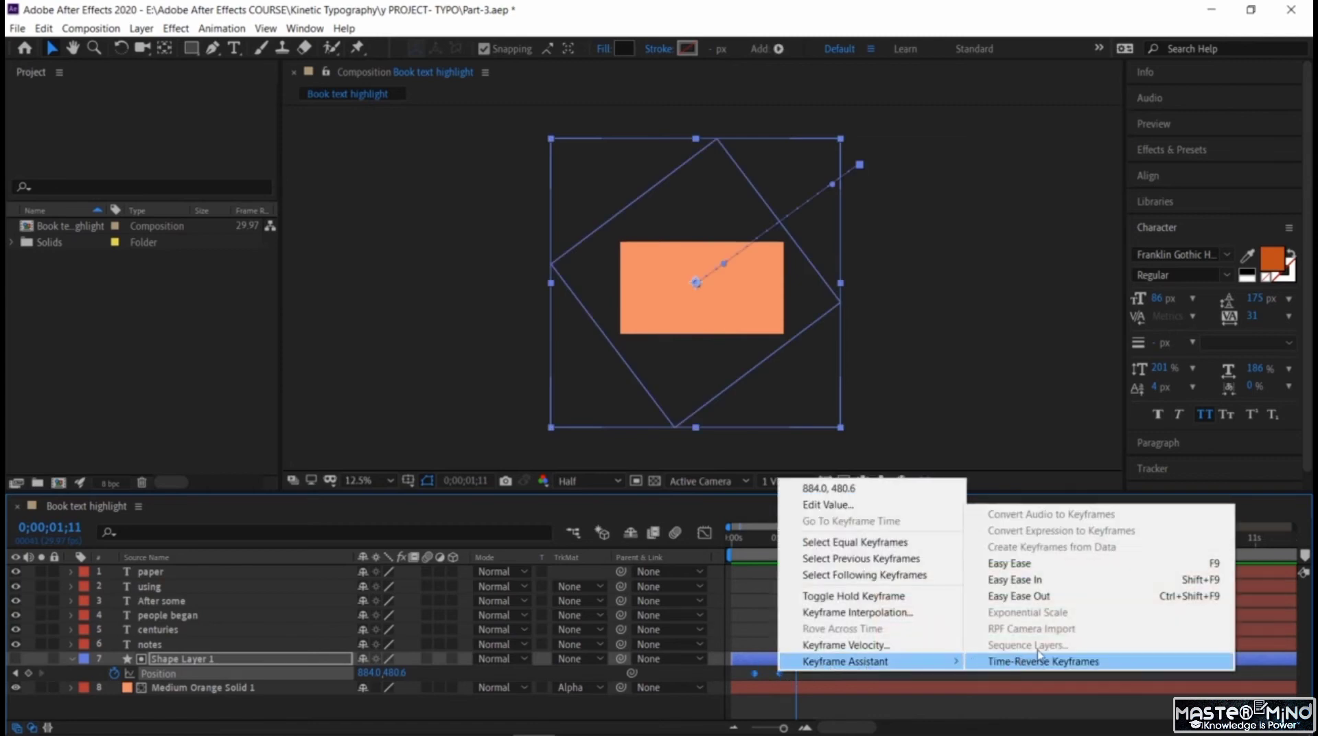
pyautogui.click(1009, 562)
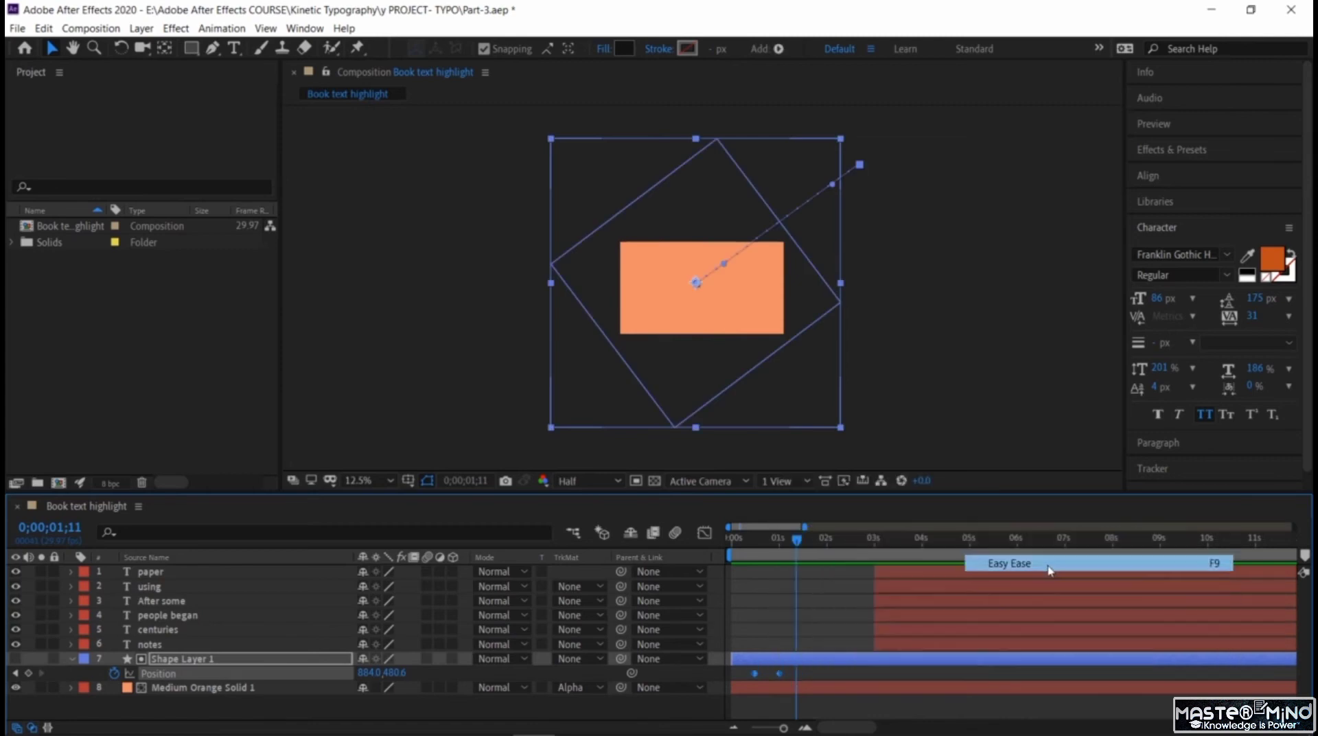
pyautogui.click(70, 659)
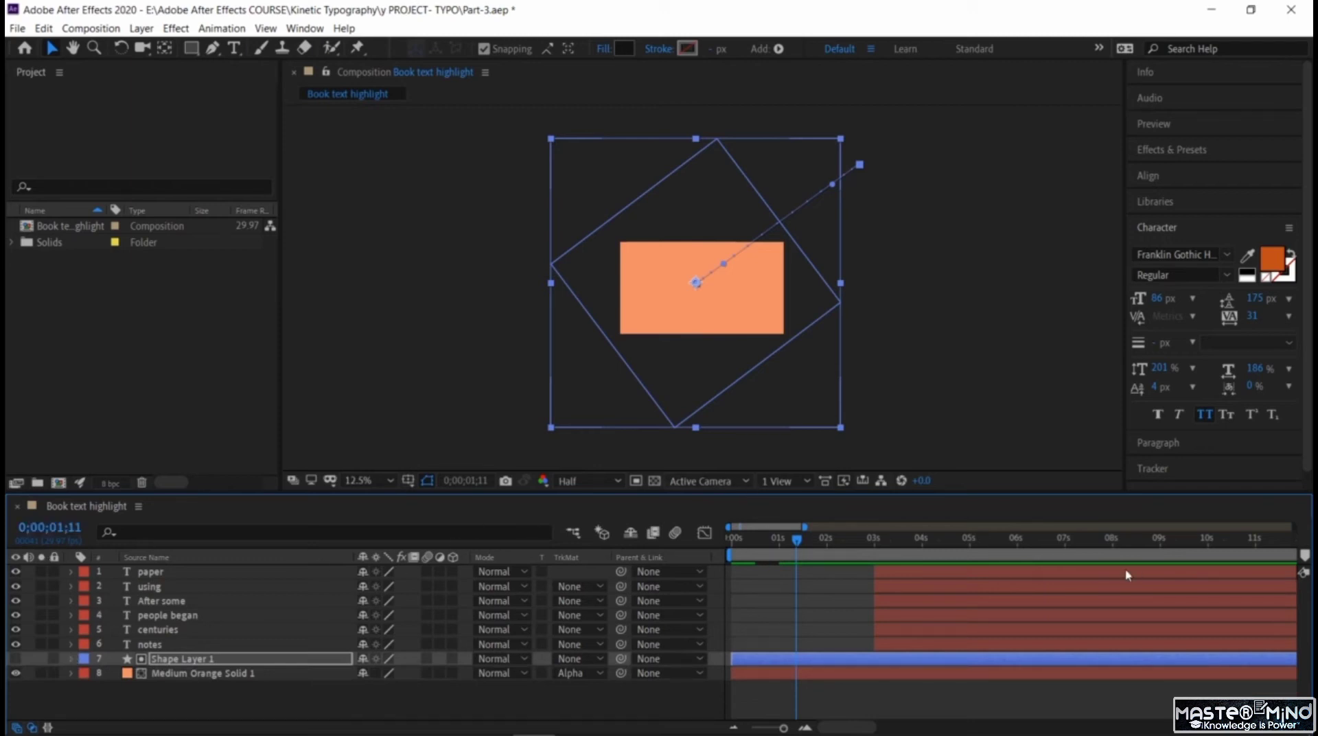
# - Shift all six text layers, from paper to notes, so they start at 0;00;01;00
pyautogui.click(933, 580)
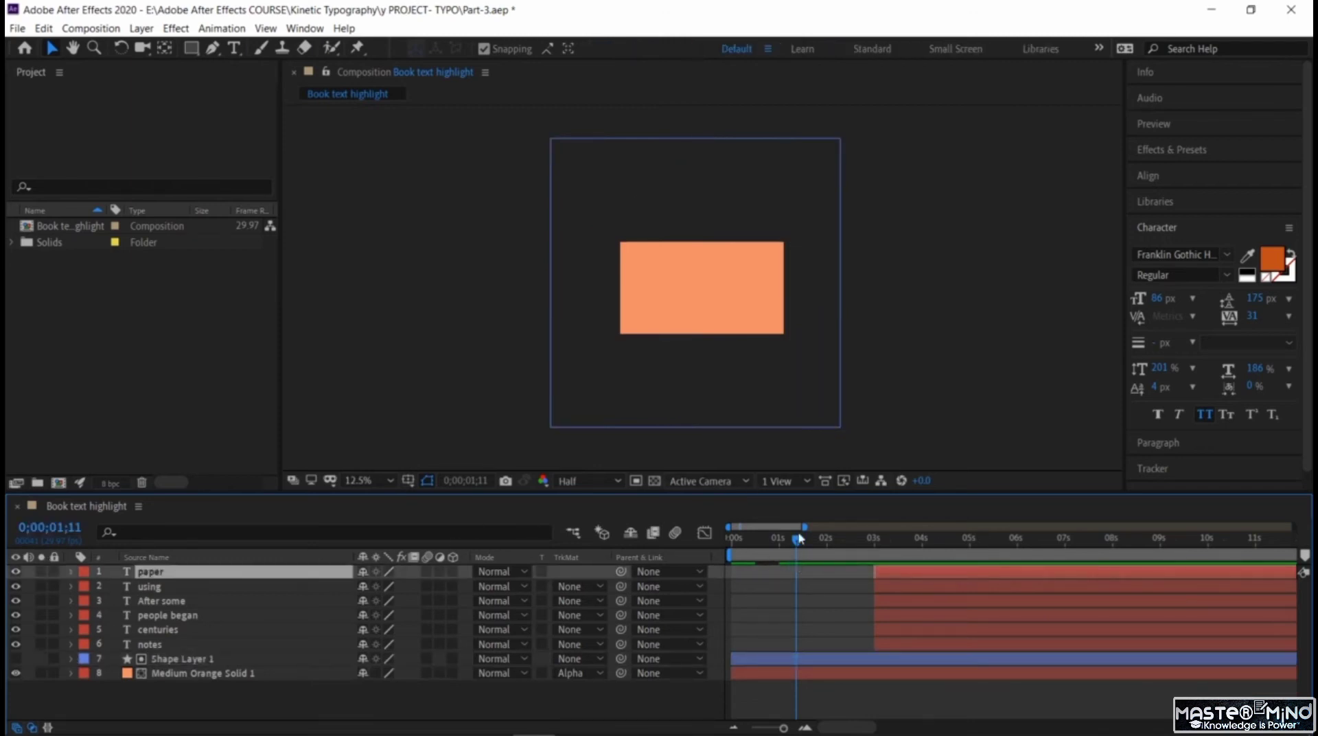
pyautogui.moveTo(778, 542); pyautogui.dragTo(780, 574)
pyautogui.keyDown('ctrl'); pyautogui.click(916, 587); pyautogui.keyUp('ctrl')
pyautogui.keyDown('ctrl'); pyautogui.click(921, 602); pyautogui.keyUp('ctrl')
pyautogui.keyDown('ctrl'); pyautogui.click(922, 614); pyautogui.keyUp('ctrl')
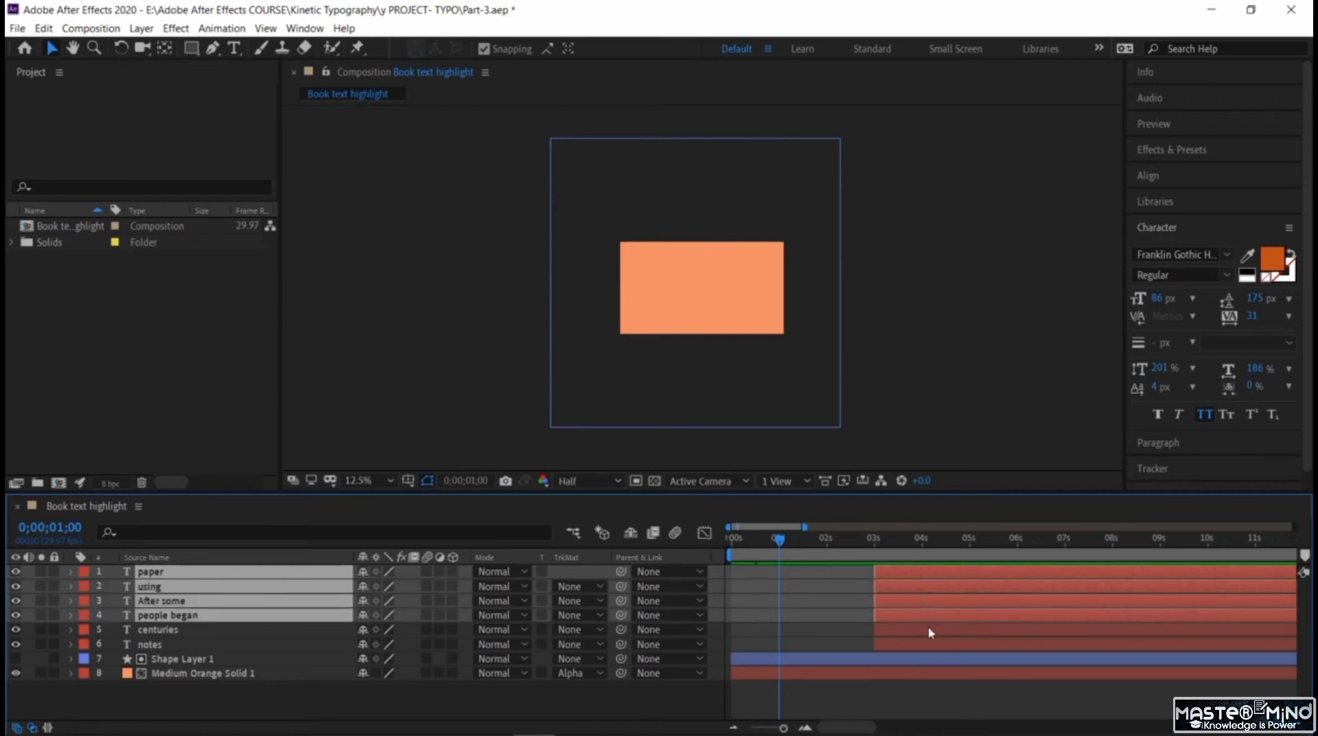
pyautogui.keyDown('ctrl'); pyautogui.click(928, 628); pyautogui.keyUp('ctrl')
pyautogui.keyDown('ctrl'); pyautogui.click(931, 644); pyautogui.keyUp('ctrl')
pyautogui.moveTo(930, 585); pyautogui.dragTo(834, 585)
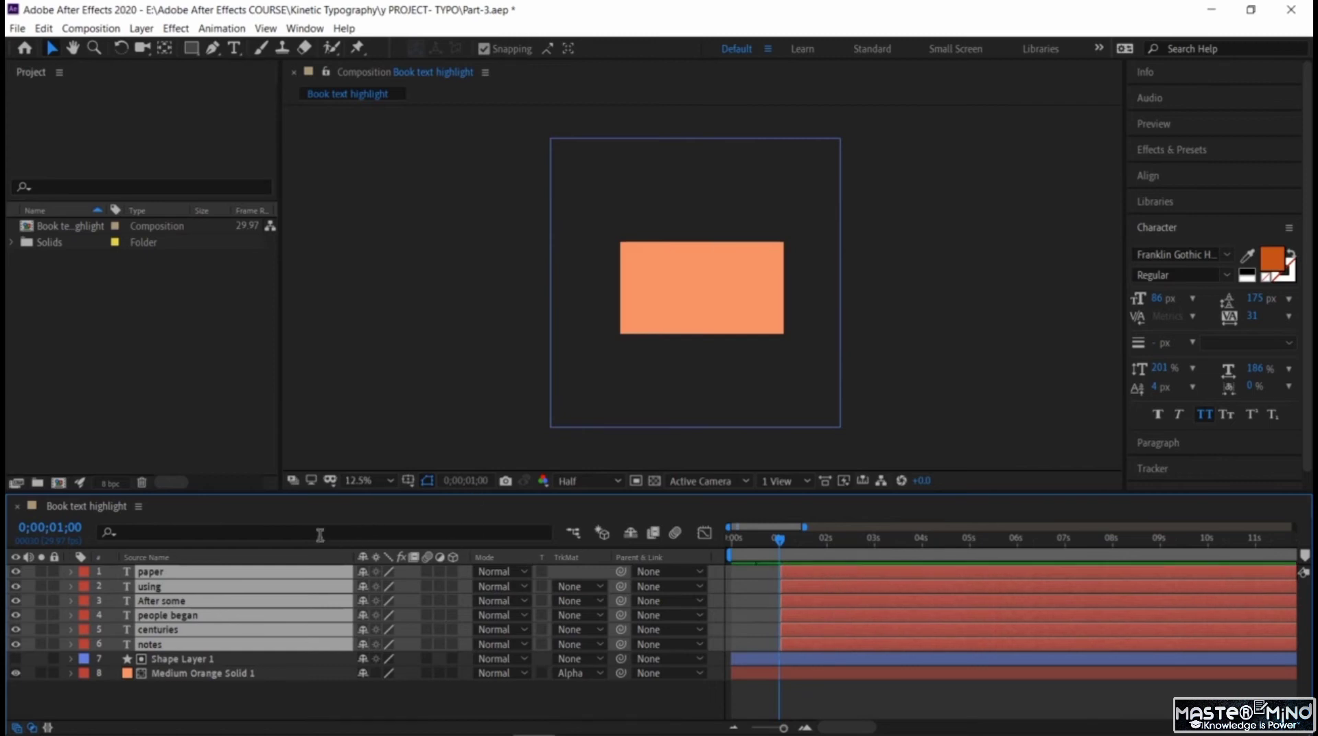
# - At 0;00;01;02, make the paper and notes text layers 3D and place the notes layer directly below paper
pyautogui.click(386, 481)
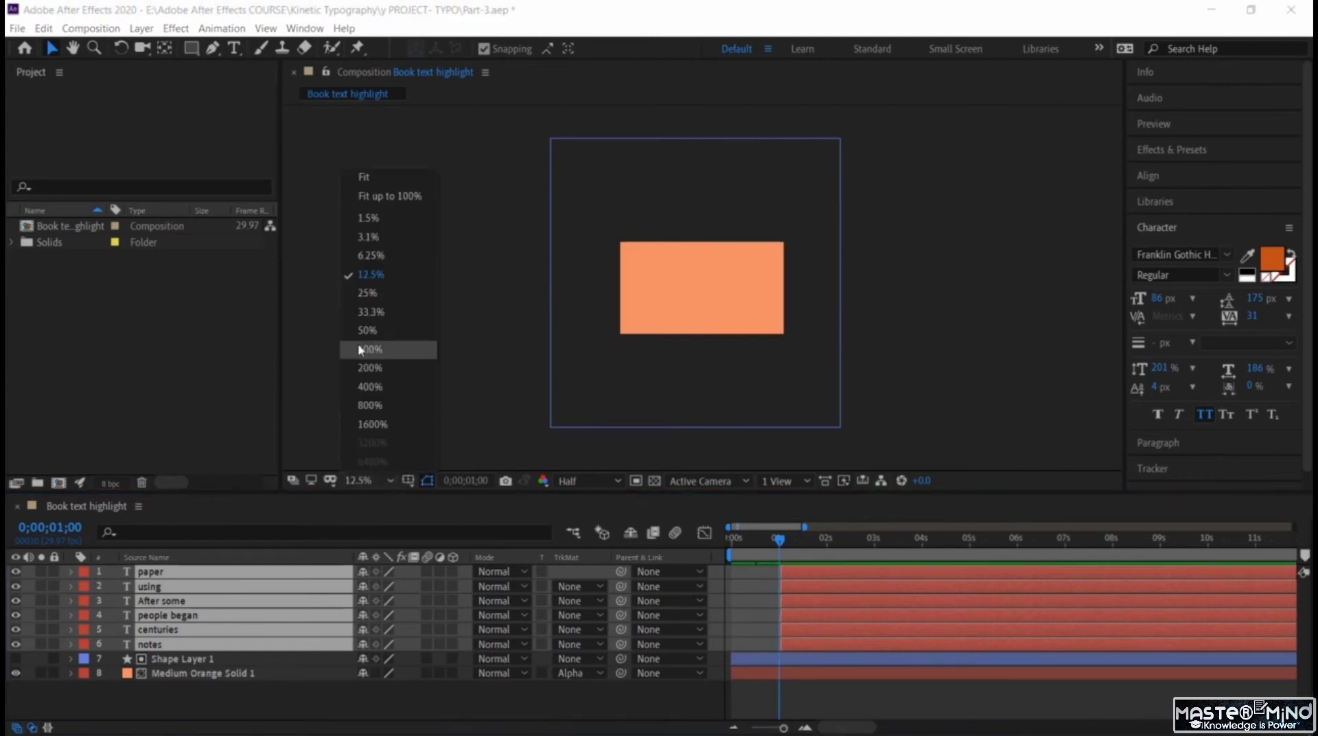
pyautogui.click(369, 312)
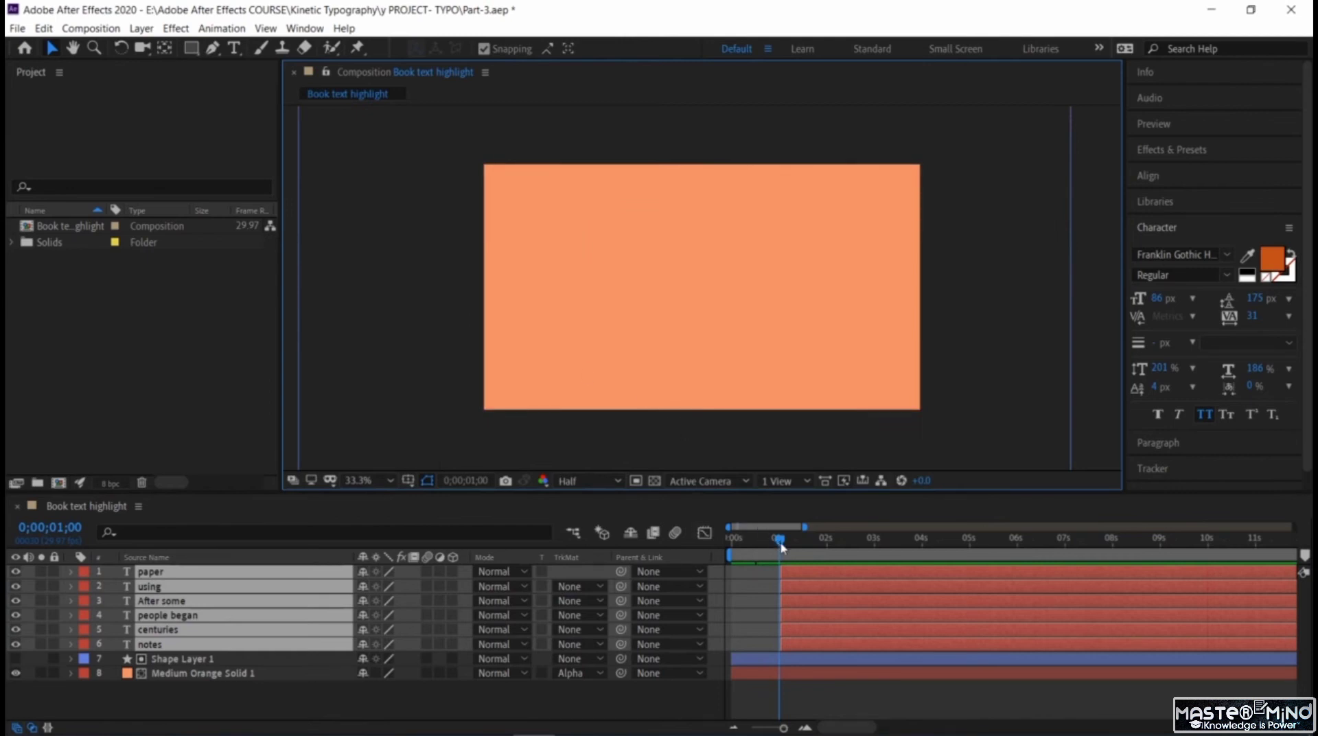
pyautogui.click(639, 691)
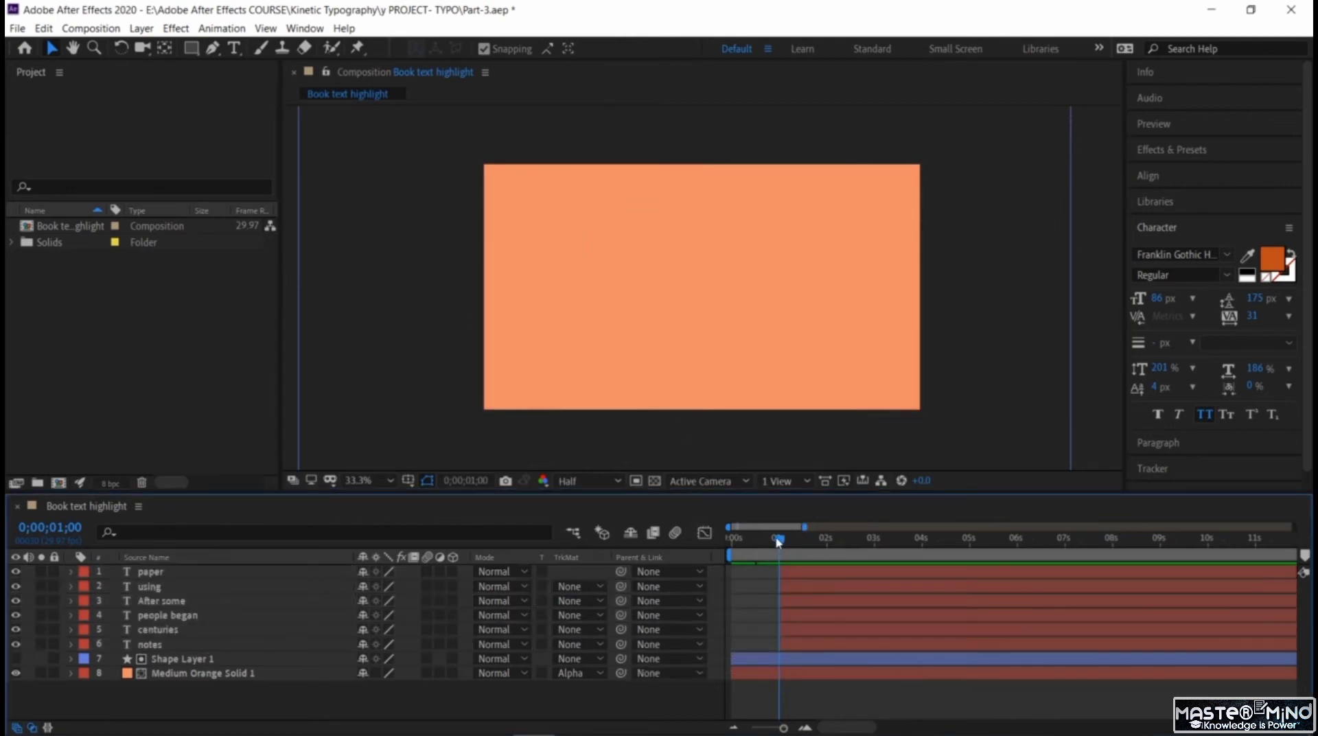
pyautogui.moveTo(777, 542); pyautogui.dragTo(782, 542)
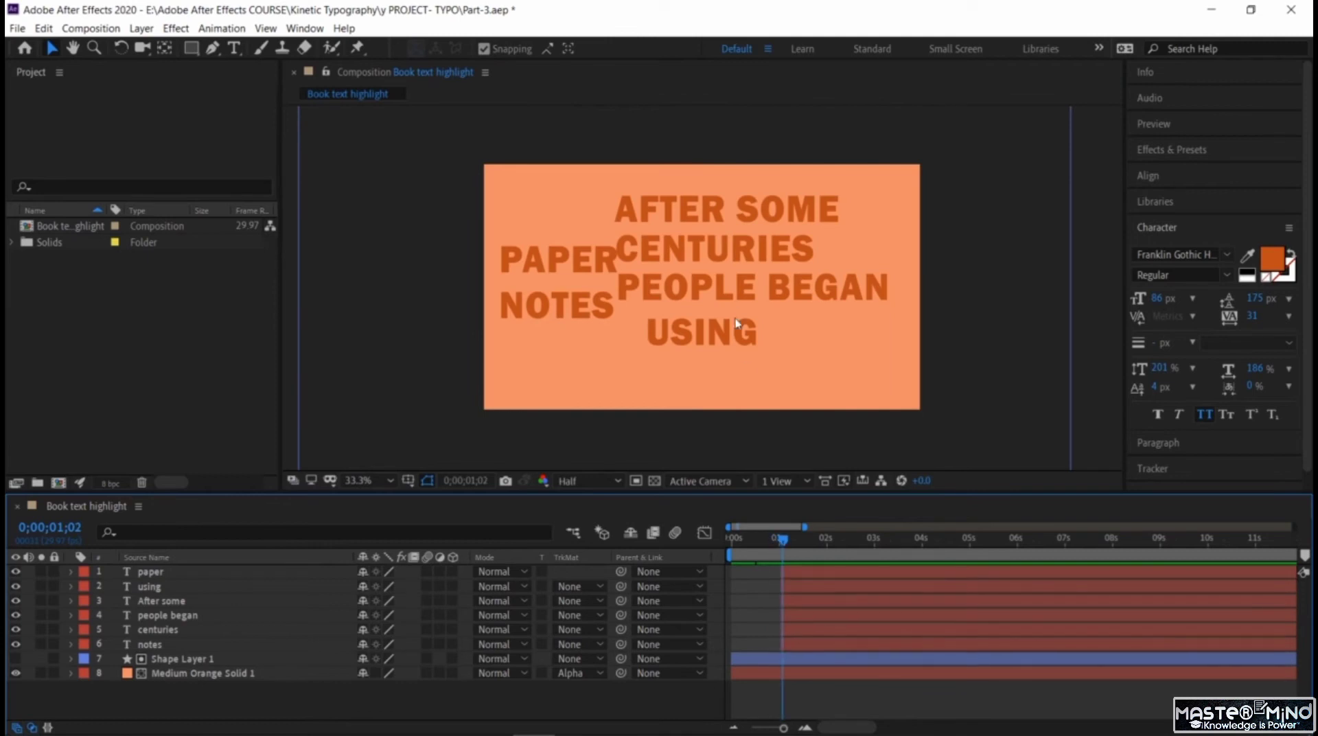
pyautogui.click(729, 207)
pyautogui.click(573, 261)
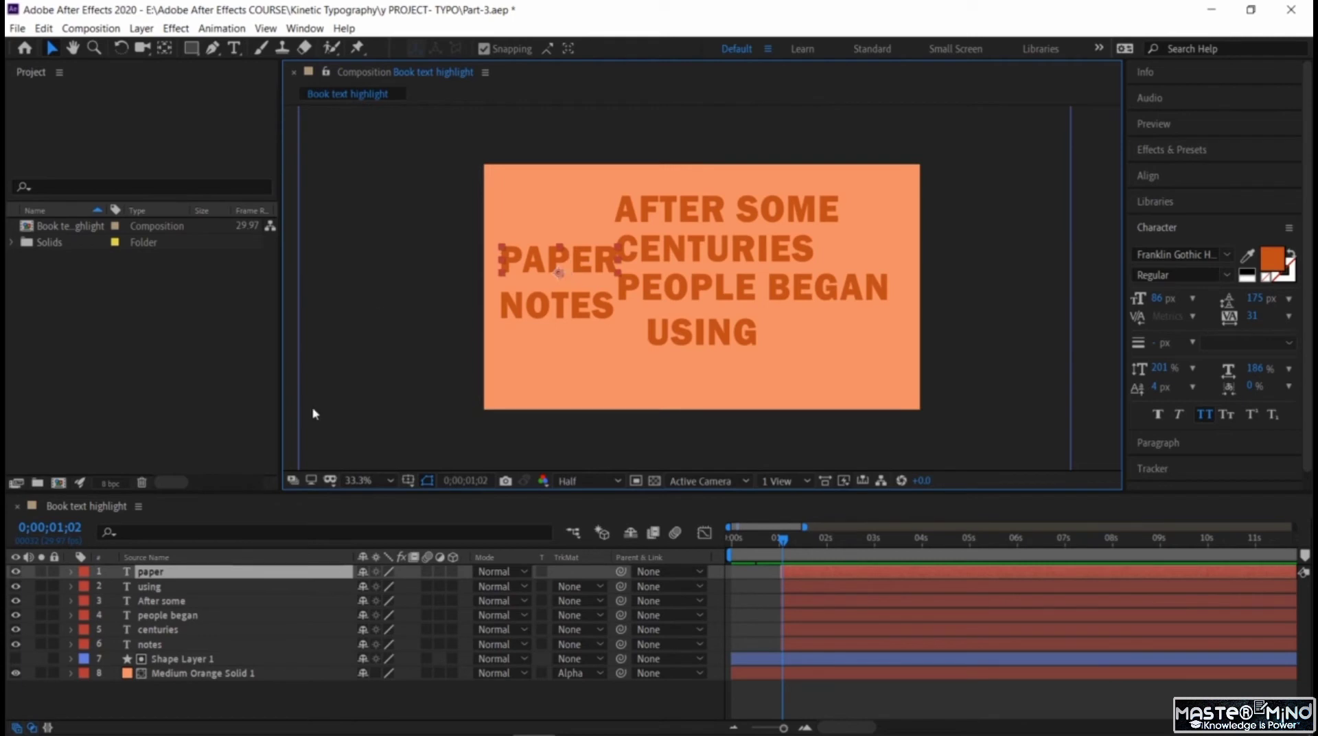
pyautogui.click(454, 574)
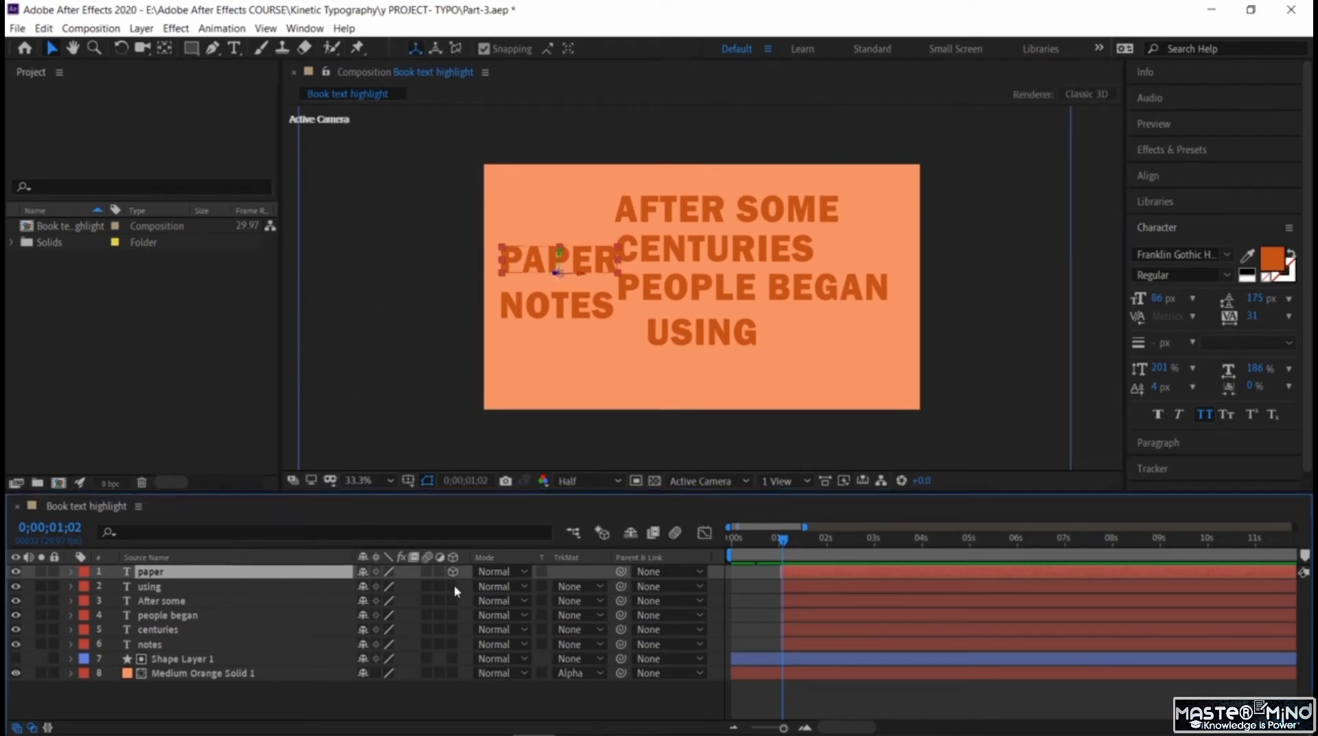
pyautogui.click(453, 644)
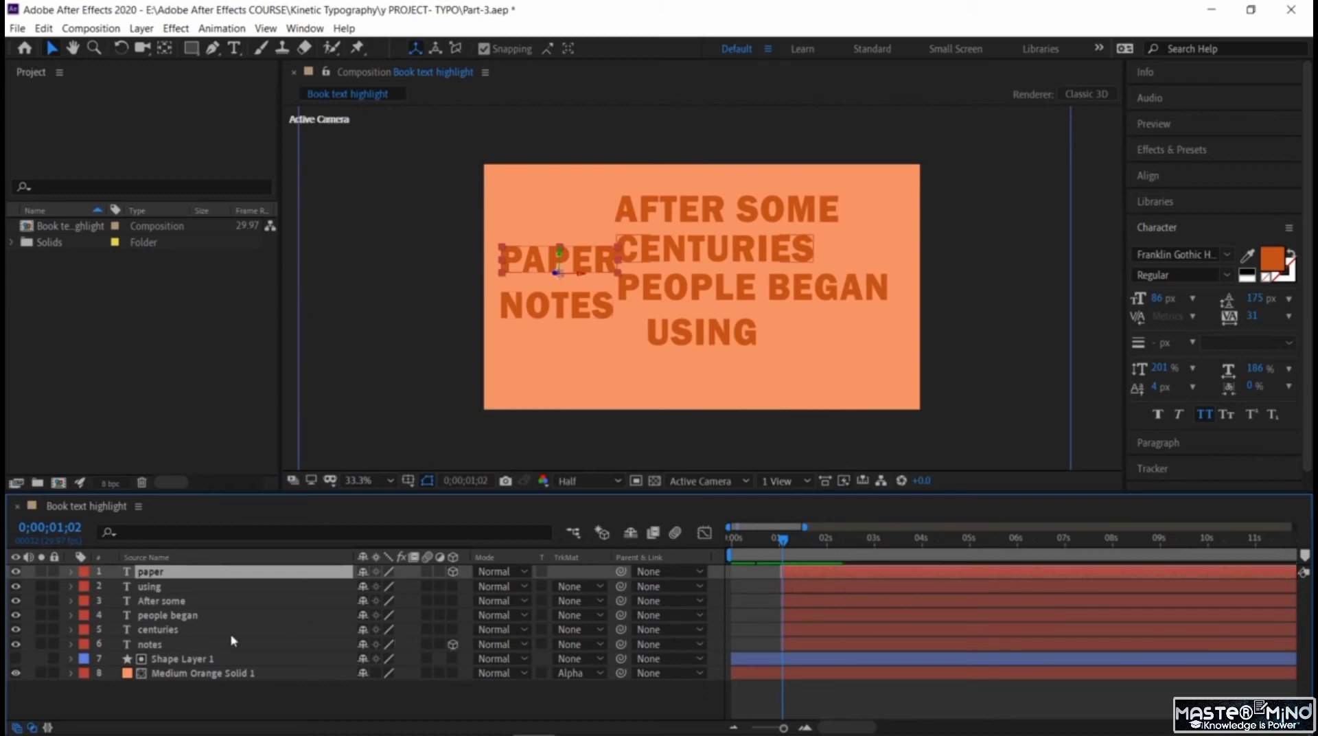
pyautogui.moveTo(191, 643); pyautogui.dragTo(188, 580)
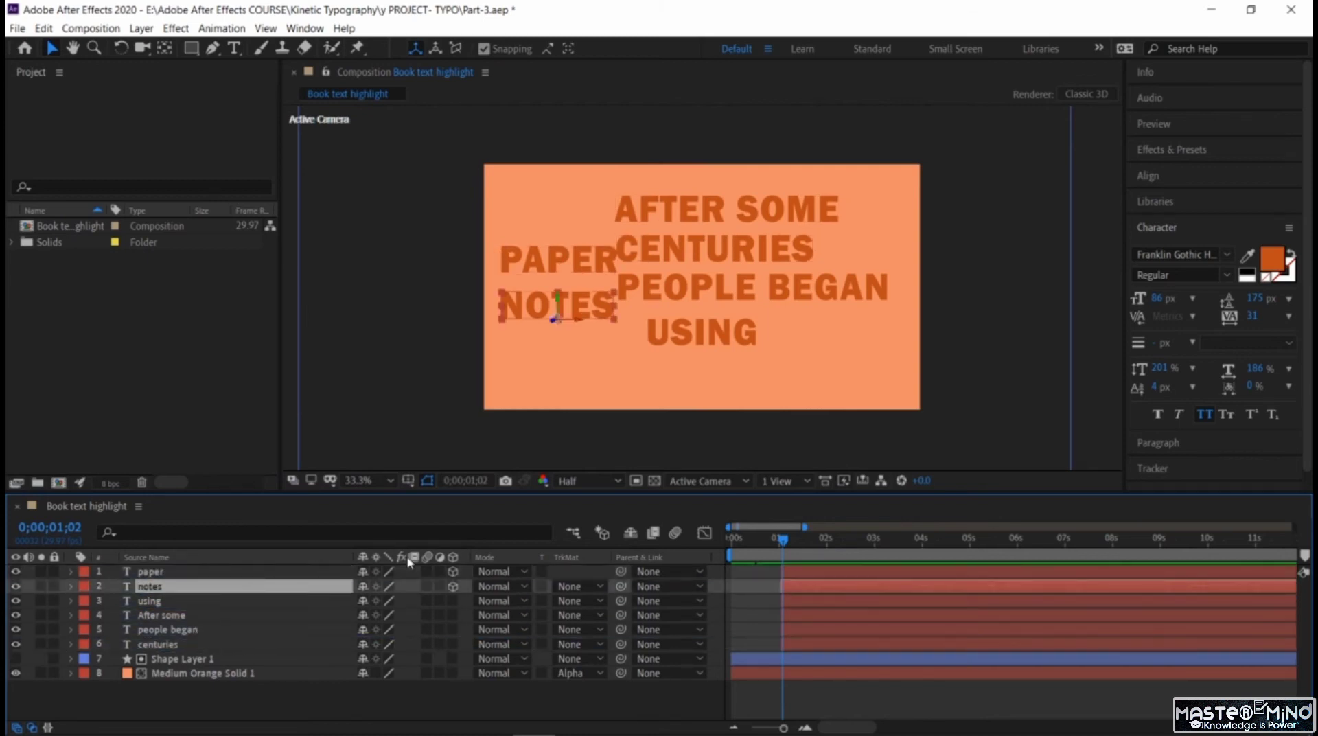
# - Set the paper layer's Z Rotation to 90° so the word runs vertically
pyautogui.click(158, 574)
pyautogui.press('r')
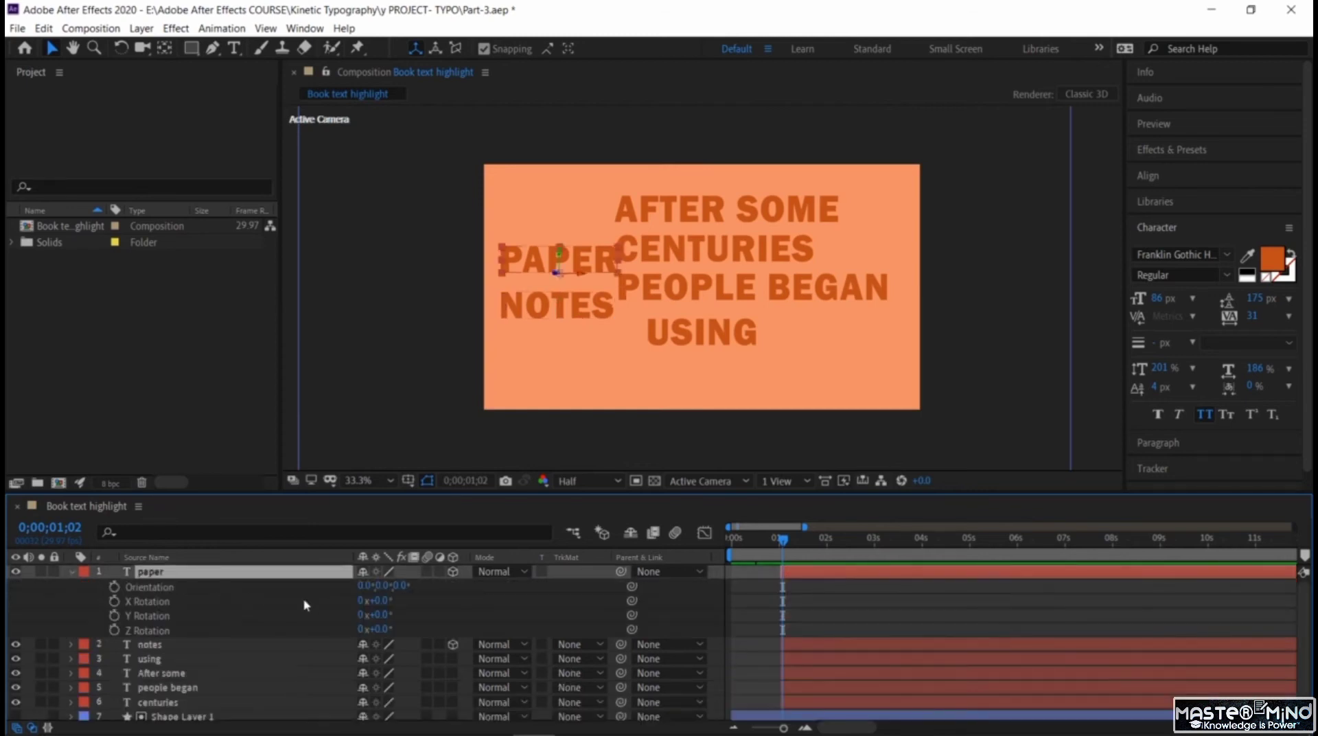
pyautogui.moveTo(380, 601); pyautogui.dragTo(443, 631)
pyautogui.hotkey('ctrl', 'z')
pyautogui.hotkey('ctrl', 'z')
pyautogui.click(382, 629)
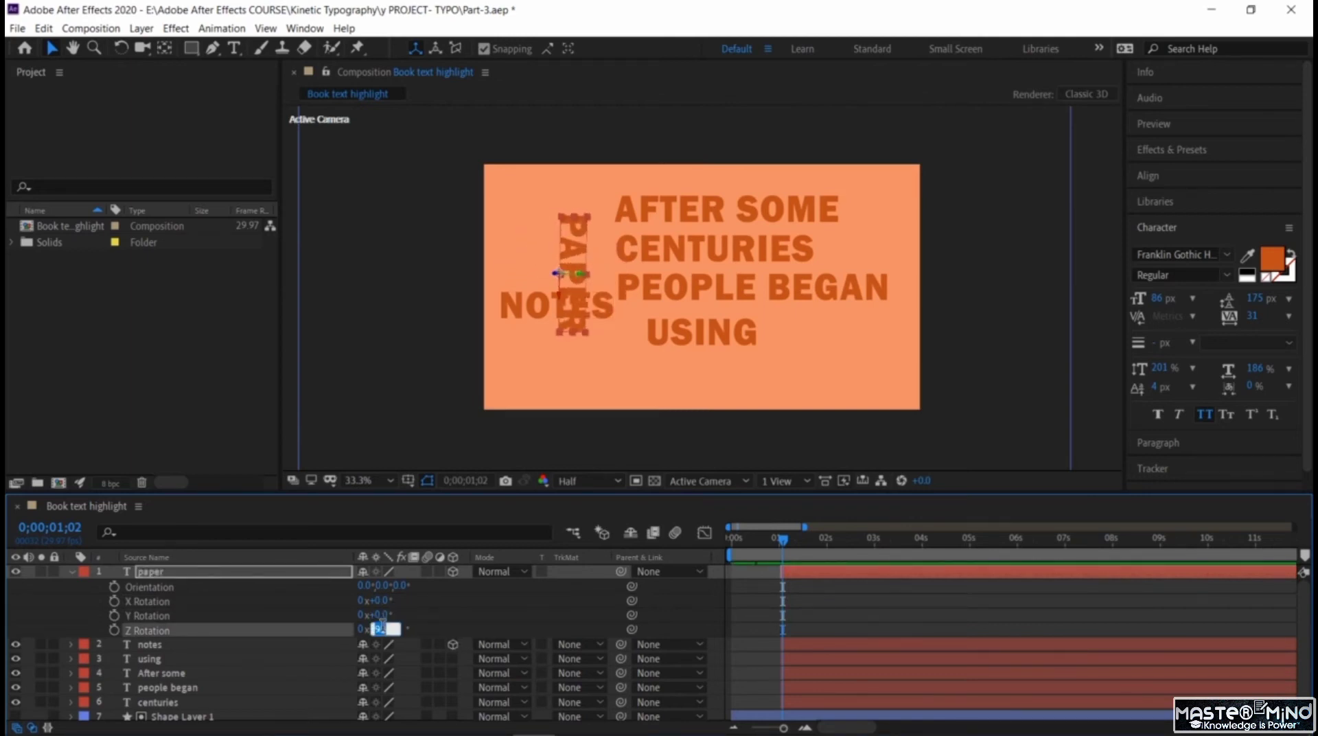
pyautogui.write('90')
pyautogui.press('Return')
# - Paste the paper layer's 90° Z Rotation onto the notes layer and move NOTES alongside PAPER, just to its left
pyautogui.click(244, 644)
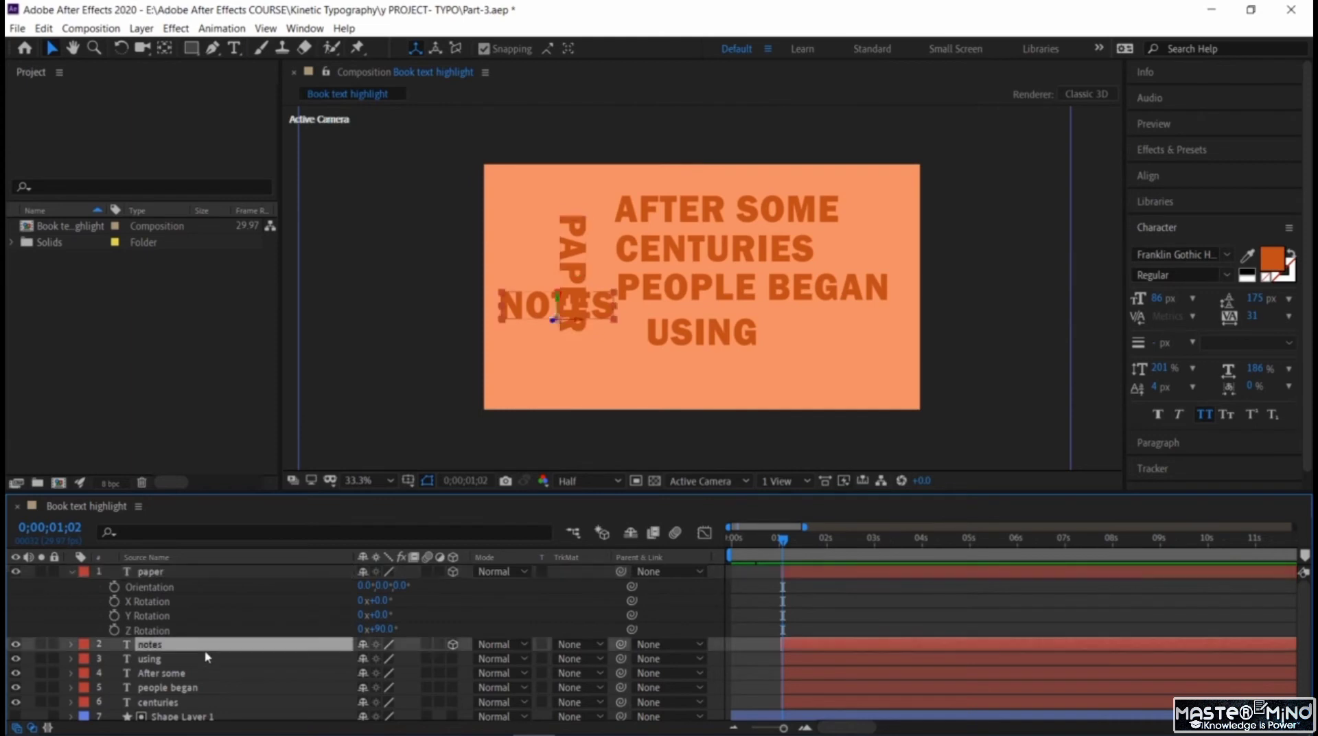
pyautogui.hotkey('ctrl', 'v')
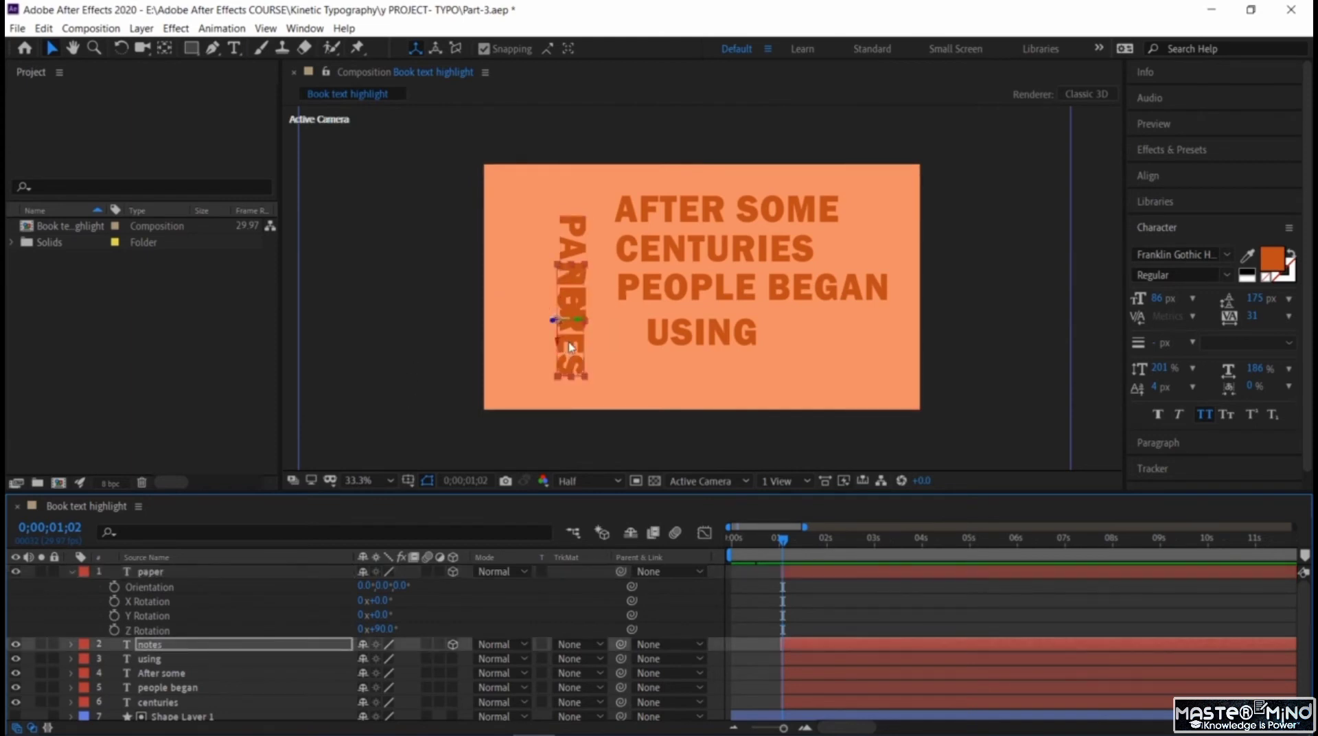
pyautogui.moveTo(575, 346); pyautogui.dragTo(532, 298)
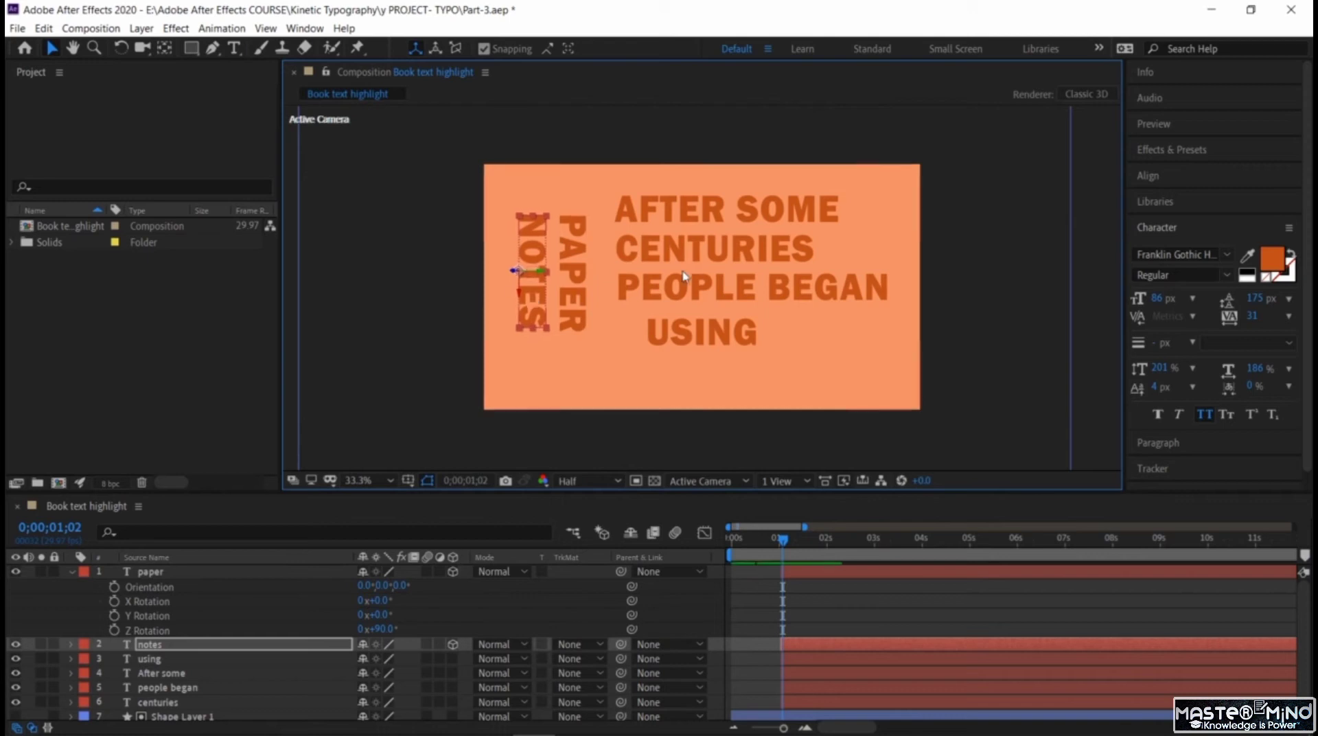
# - Move the USING and PEOPLE BEGAN lines down to make room, and enlarge the CENTURIES text to 138 px
pyautogui.moveTo(721, 346); pyautogui.dragTo(720, 367)
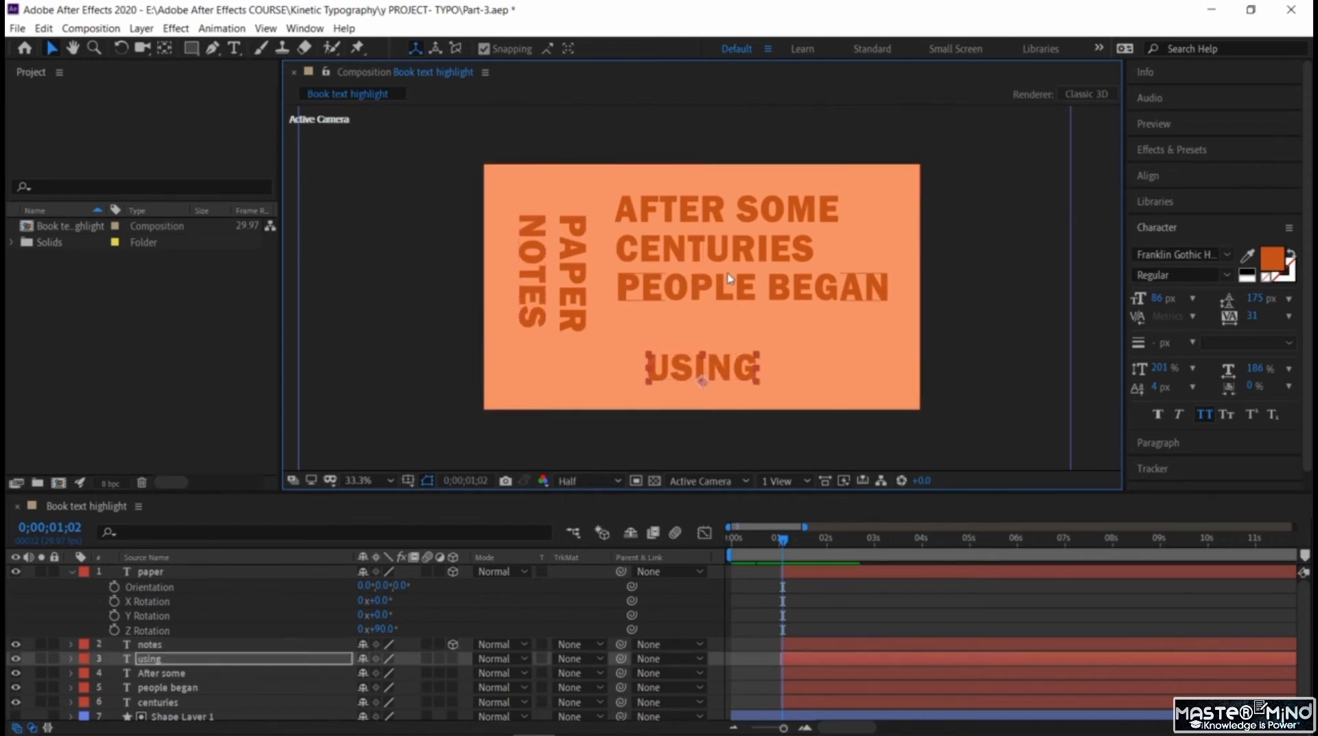
pyautogui.moveTo(731, 288); pyautogui.dragTo(731, 334)
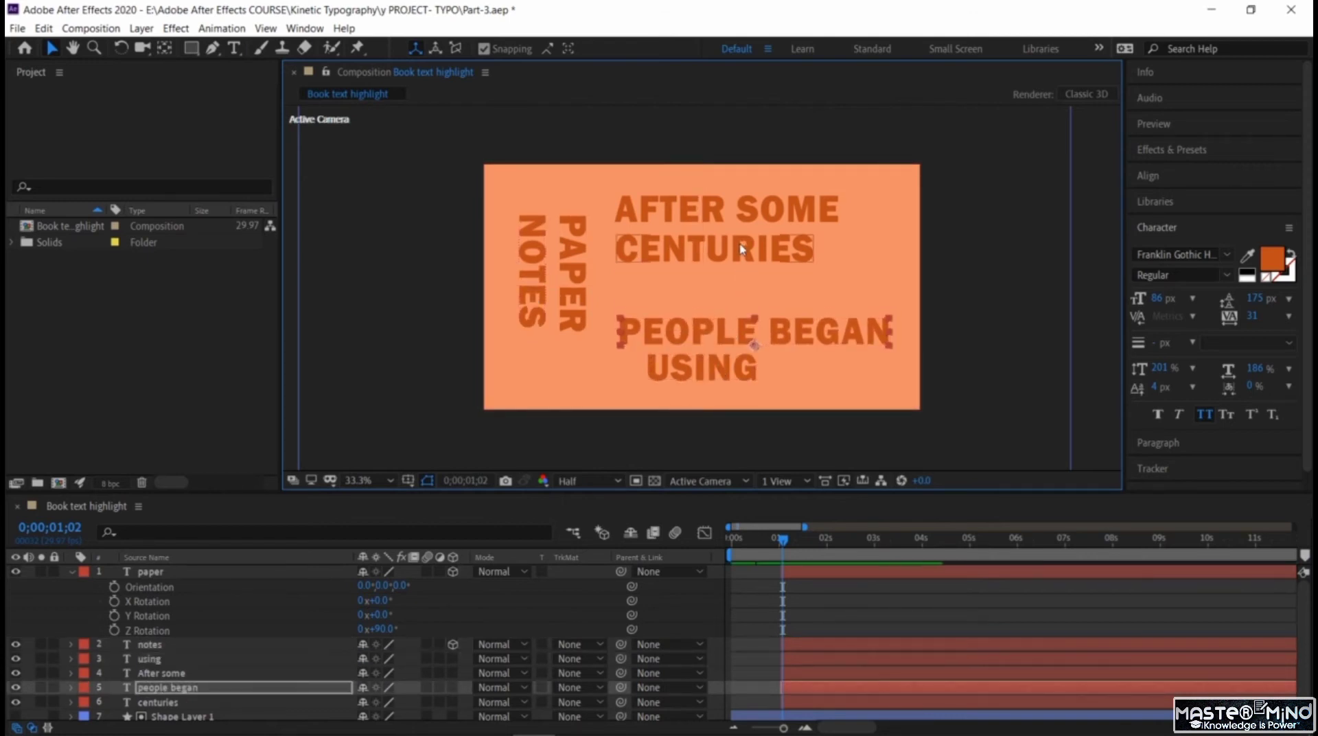
pyautogui.click(741, 252)
pyautogui.doubleClick(741, 245)
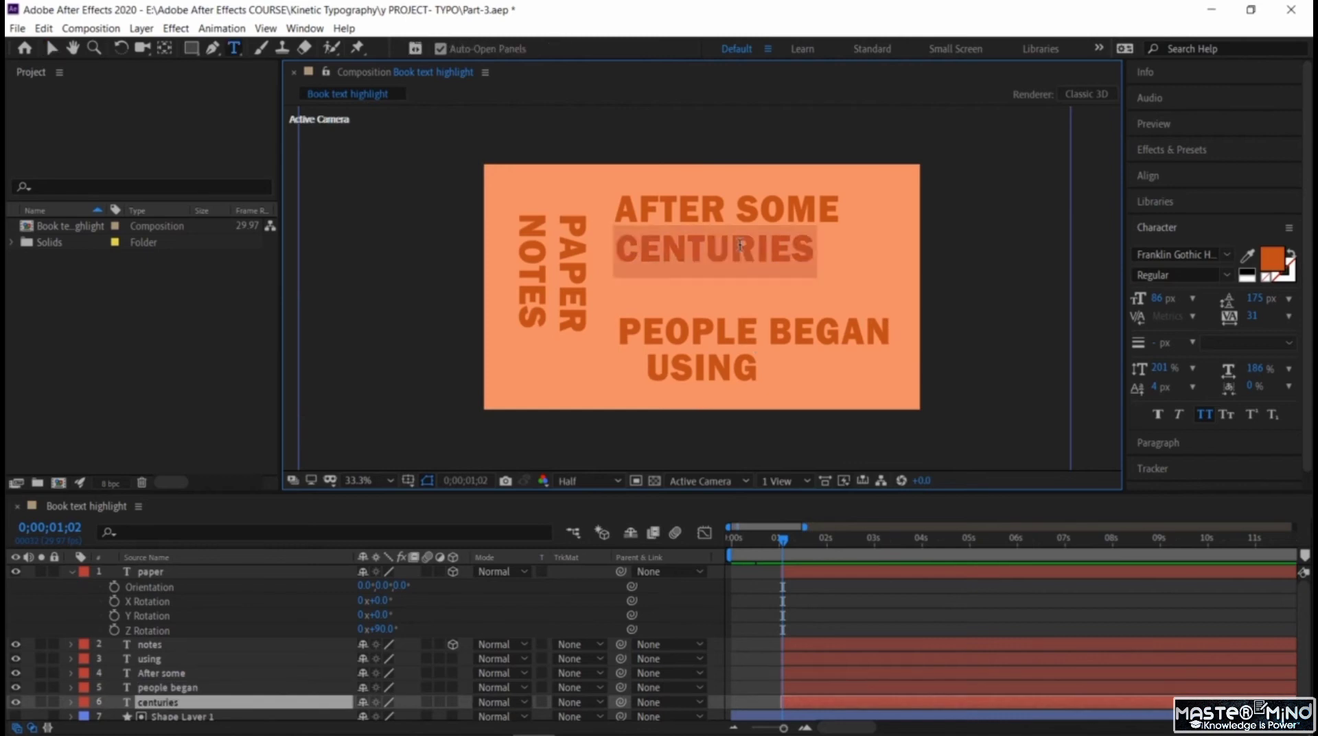
pyautogui.click(1161, 298)
pyautogui.moveTo(1160, 297)
pyautogui.mouseDown()
pyautogui.moveTo(1227, 311)
pyautogui.moveTo(1148, 299)
pyautogui.mouseUp()
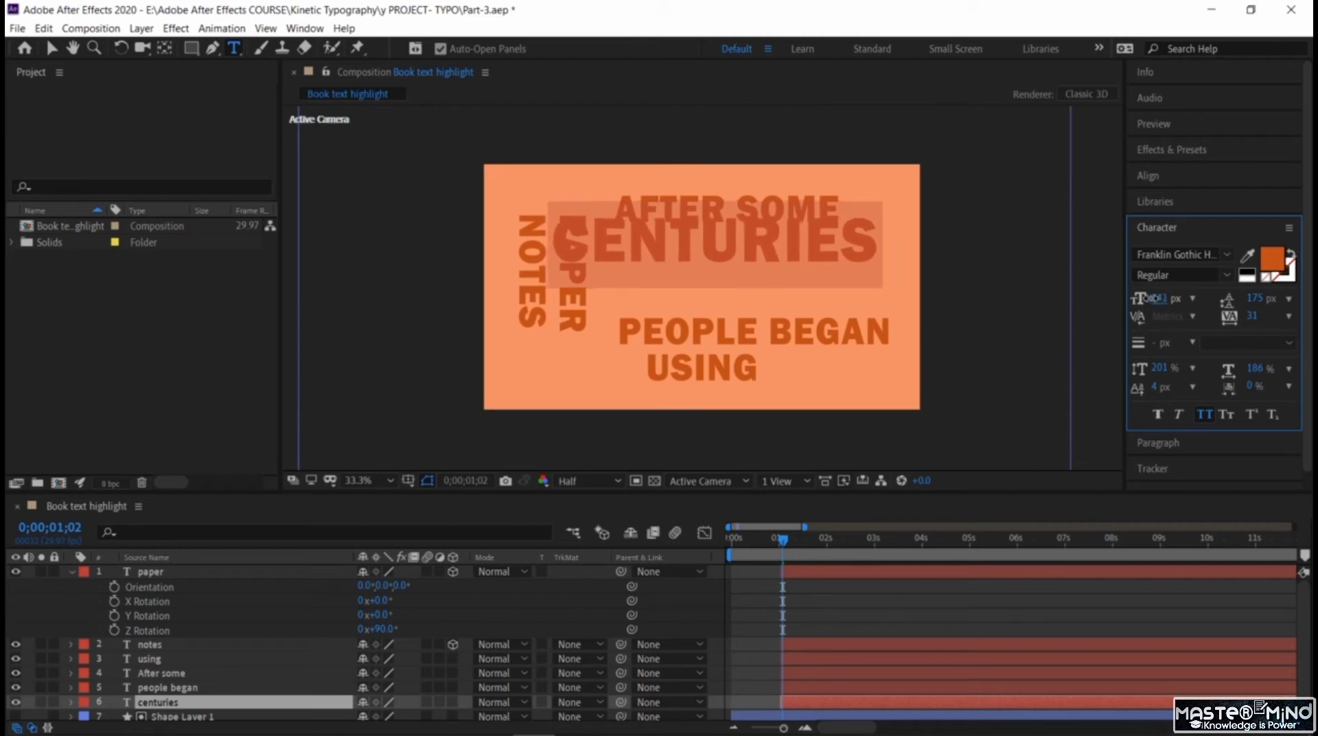
pyautogui.click(52, 48)
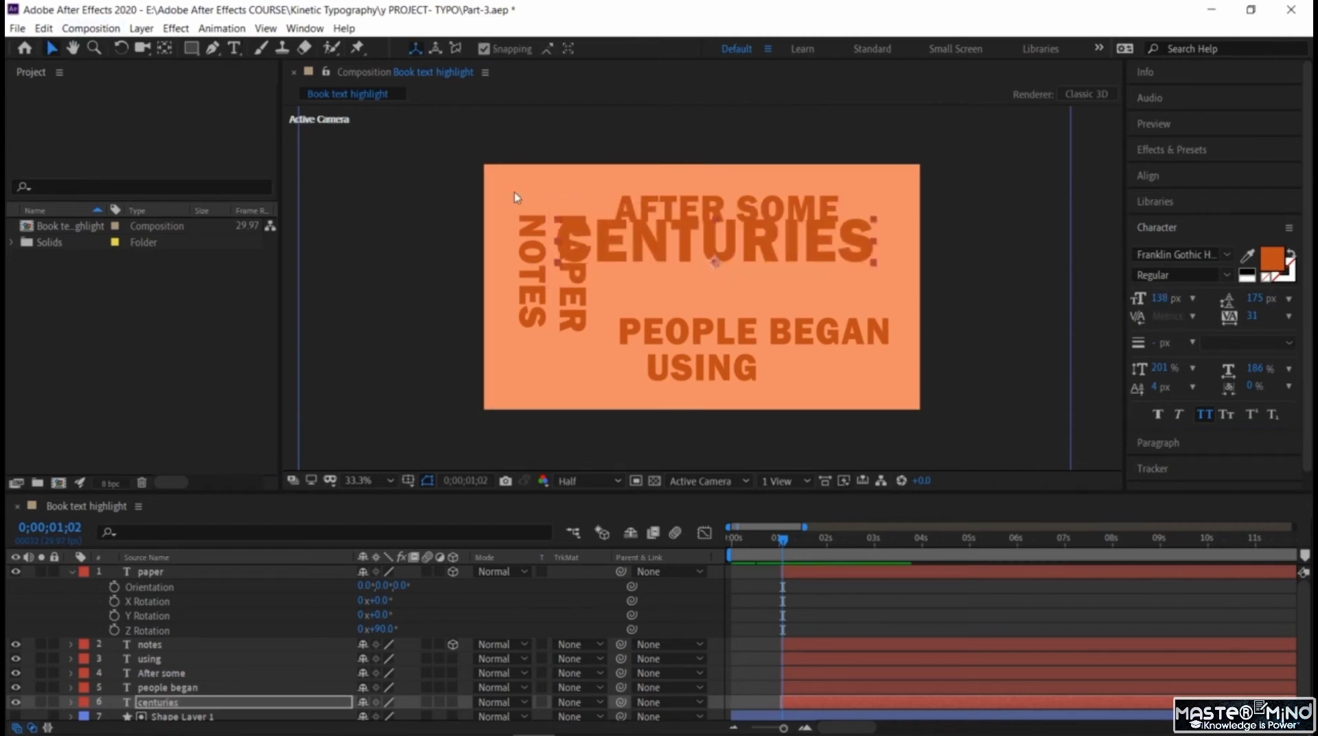
# - Stack AFTER SOME, CENTURIES and PEOPLE BEGAN closely beside PAPER, with USING below the right end of PEOPLE BEGAN
pyautogui.moveTo(646, 237); pyautogui.dragTo(687, 278)
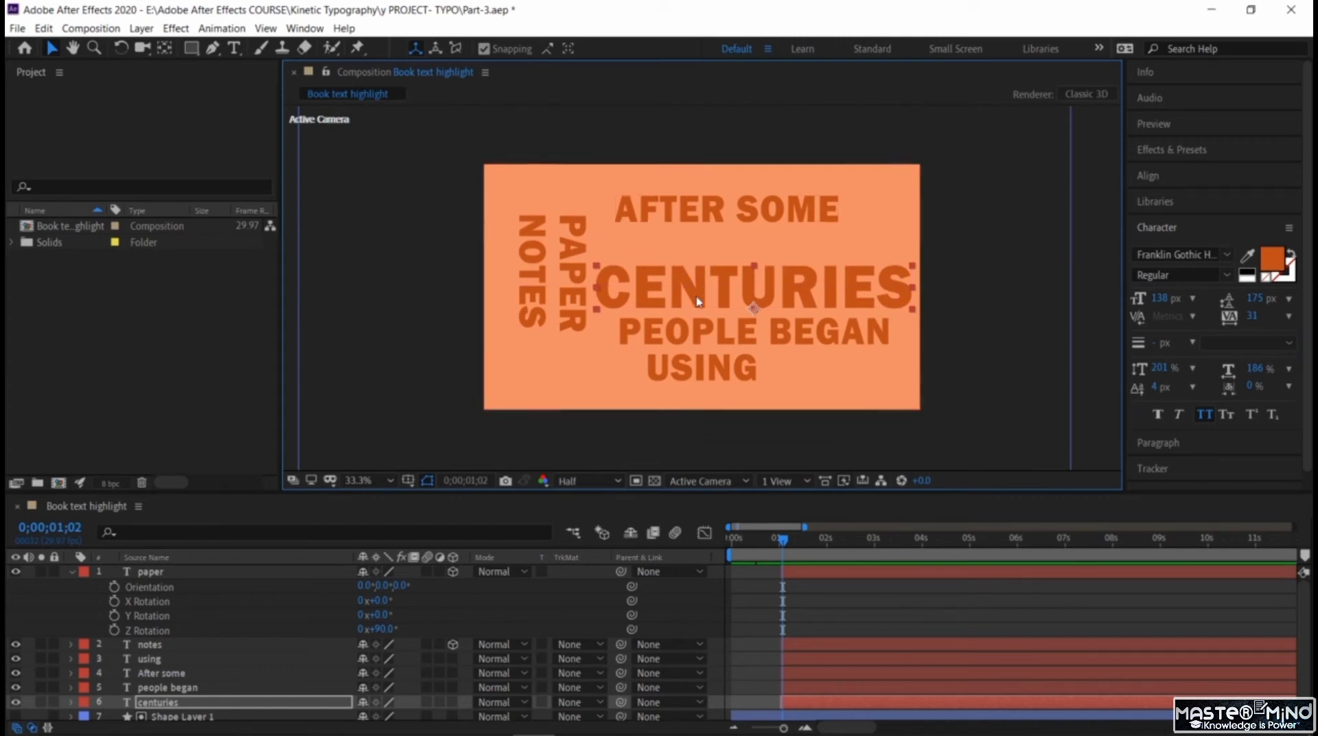
pyautogui.moveTo(697, 287); pyautogui.dragTo(696, 274)
pyautogui.moveTo(720, 215)
pyautogui.mouseDown()
pyautogui.moveTo(697, 239)
pyautogui.moveTo(707, 236)
pyautogui.mouseUp()
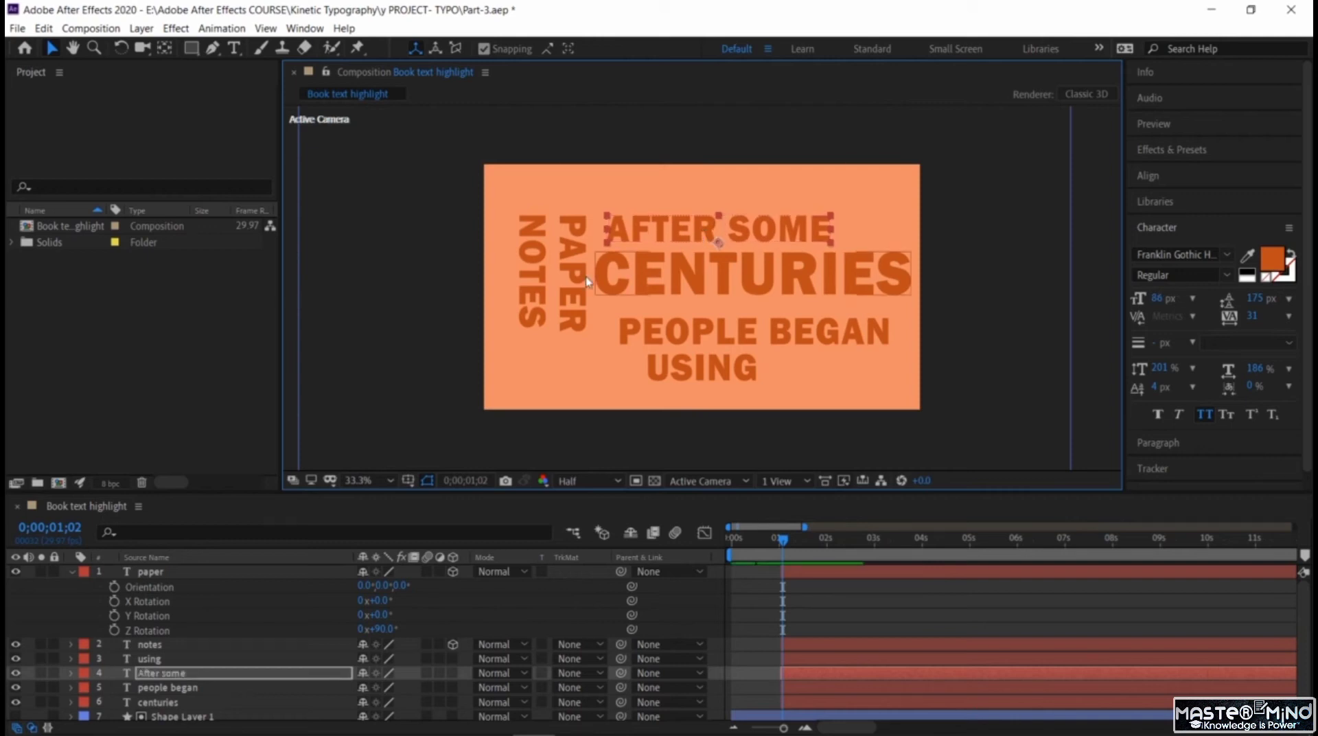
pyautogui.click(696, 334)
pyautogui.moveTo(696, 335); pyautogui.dragTo(679, 321)
pyautogui.moveTo(697, 381); pyautogui.dragTo(811, 368)
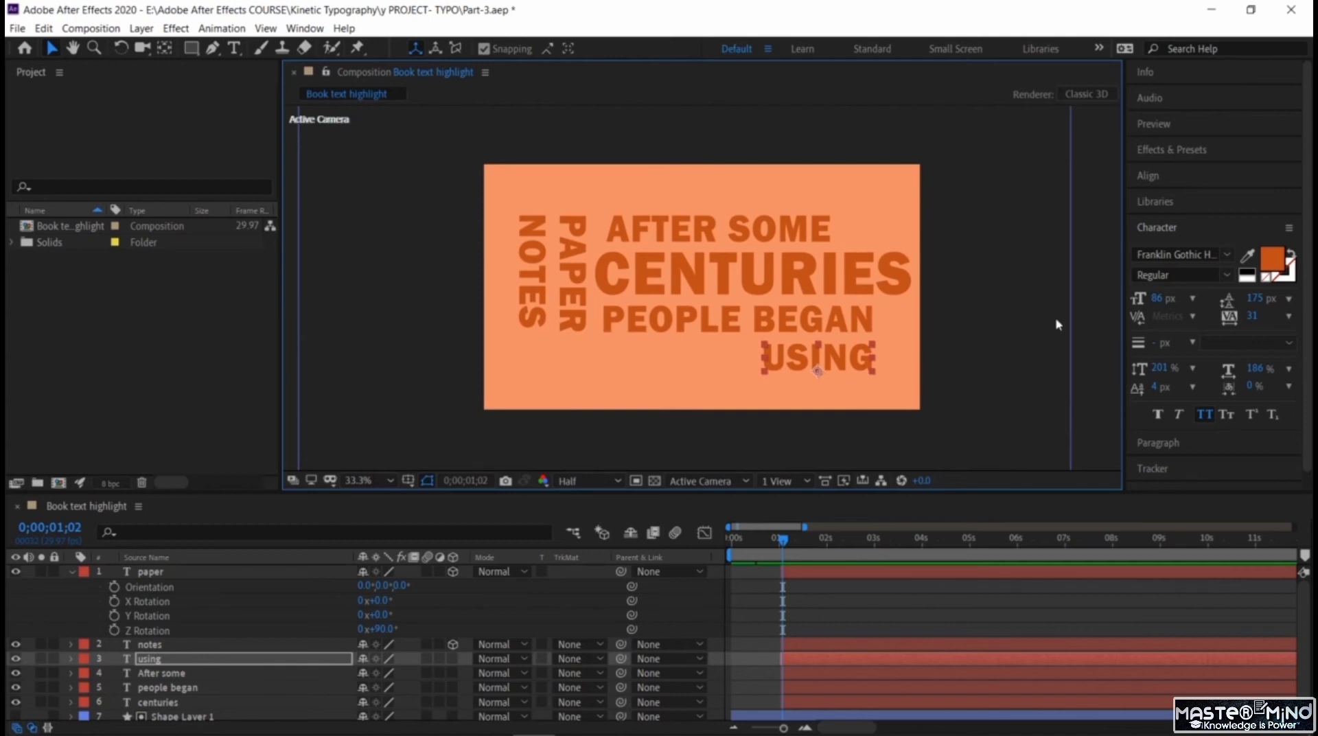
# - Enlarge the USING and PAPER texts to 94 px each and nudge both slightly into place
pyautogui.moveTo(1142, 304); pyautogui.dragTo(1188, 311)
pyautogui.moveTo(795, 358); pyautogui.dragTo(794, 361)
pyautogui.click(565, 288)
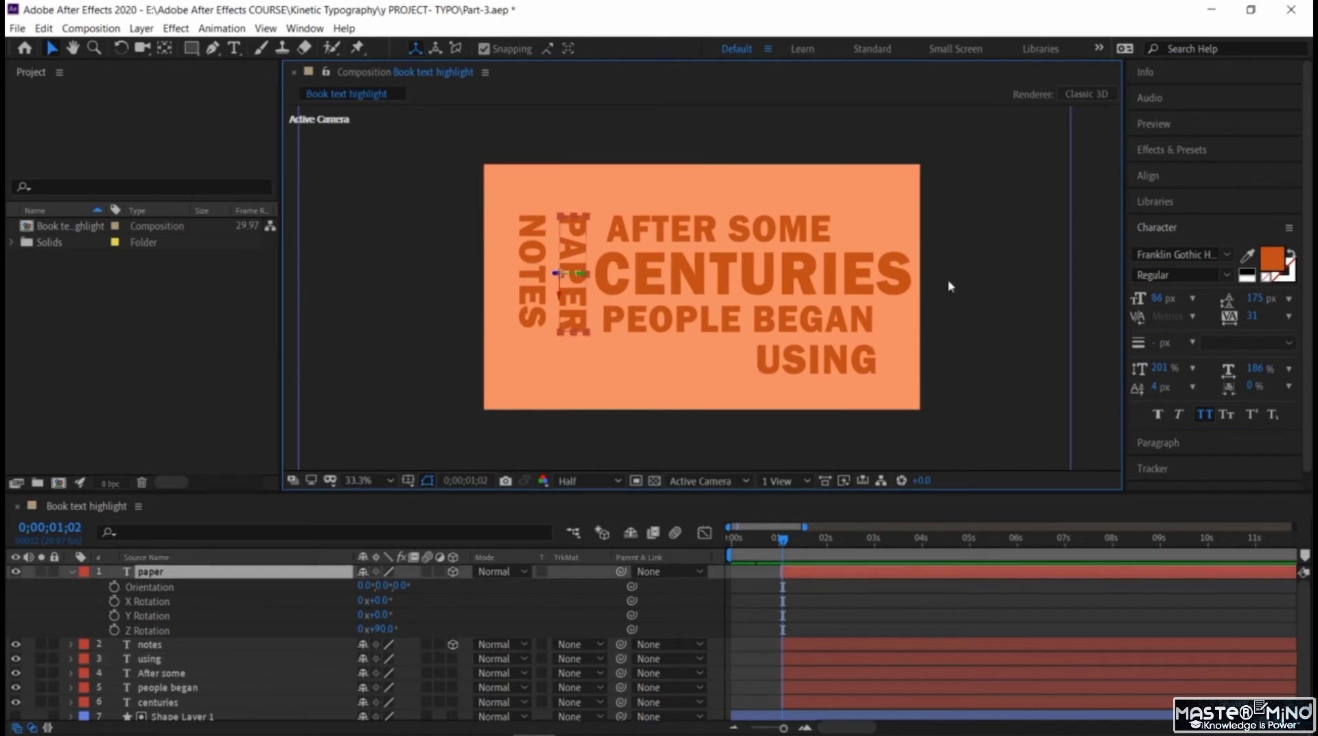
pyautogui.moveTo(1161, 301); pyautogui.dragTo(1169, 302)
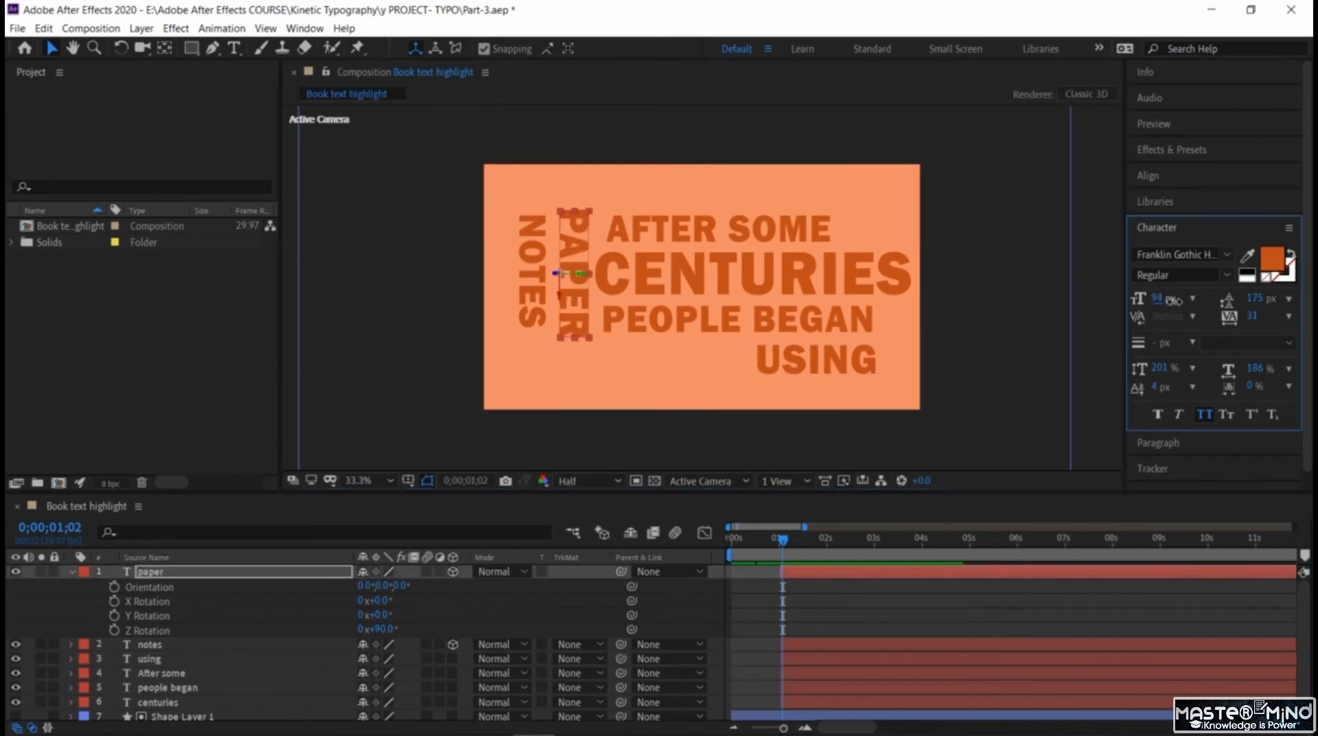
pyautogui.moveTo(577, 309); pyautogui.dragTo(576, 311)
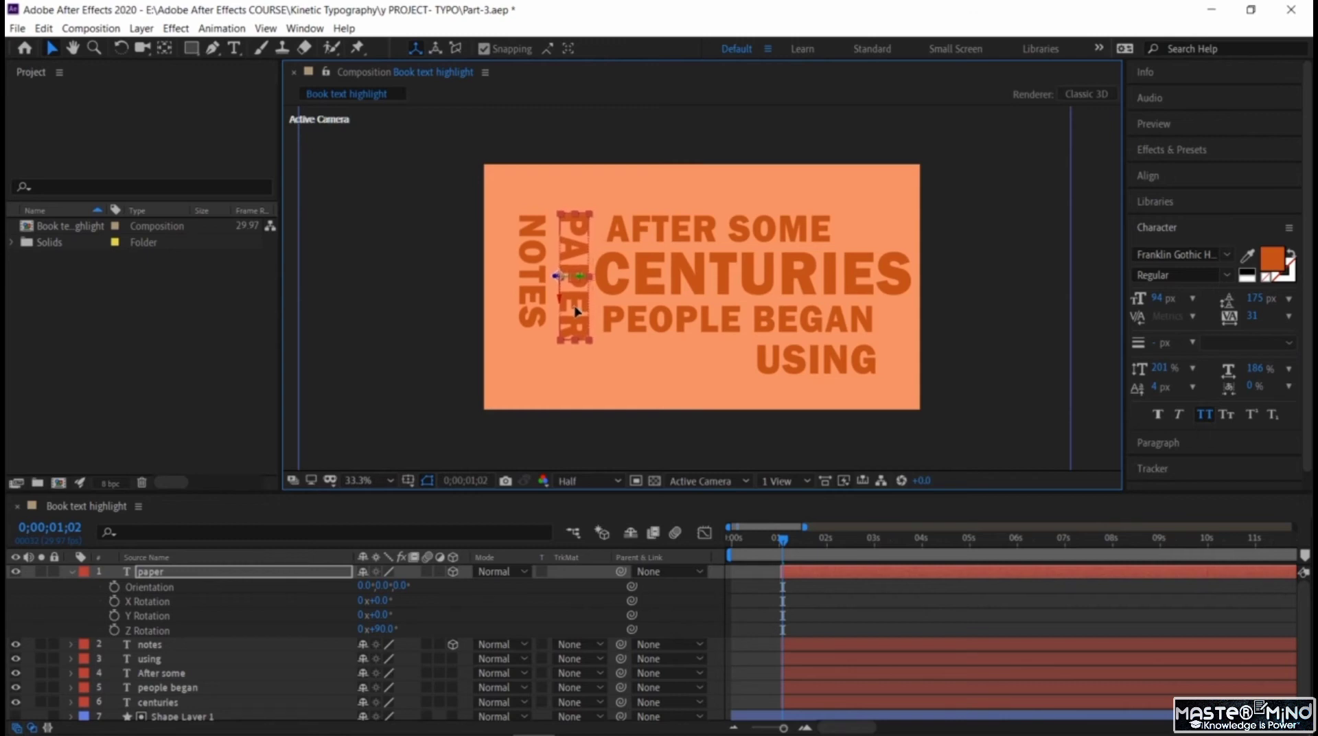
# - Enlarge the NOTES text to 94 px and adjust the positions of NOTES and PAPER so the vertical words line up
pyautogui.click(532, 302)
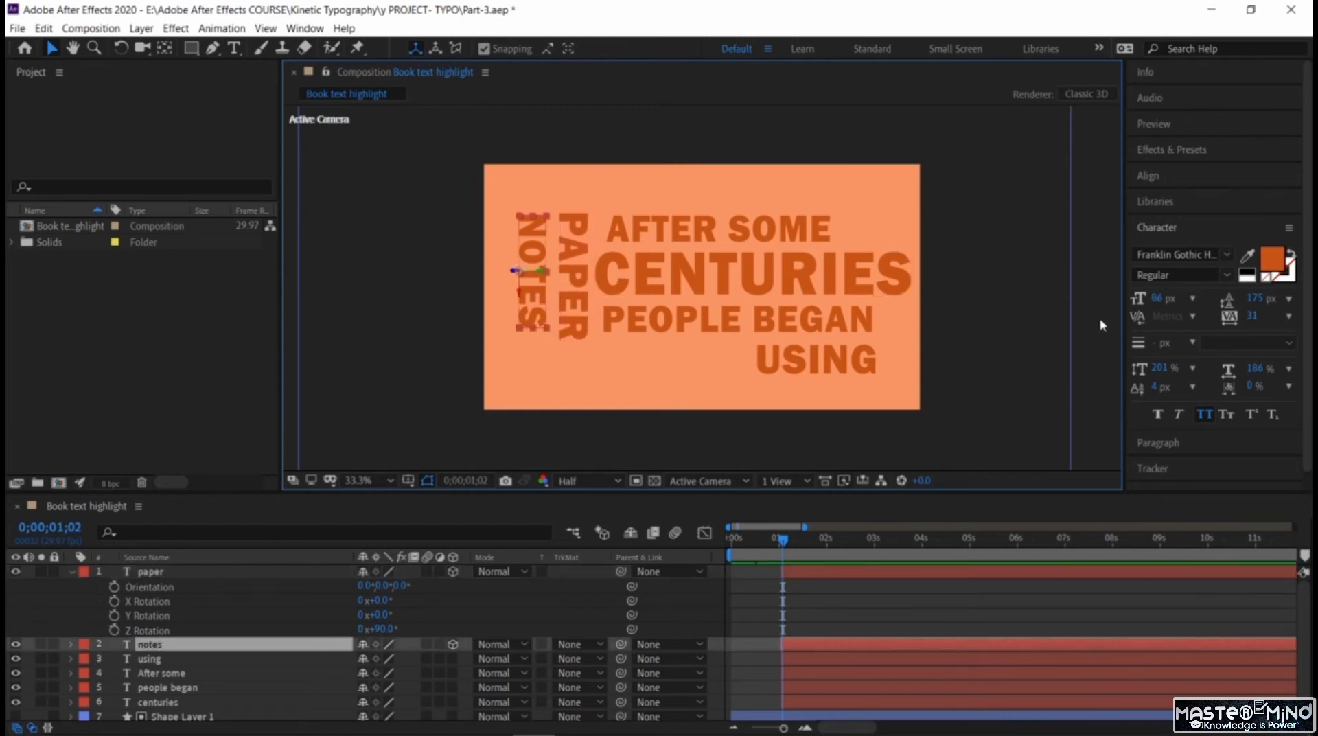
pyautogui.moveTo(1155, 302); pyautogui.dragTo(1162, 302)
pyautogui.moveTo(1166, 304); pyautogui.dragTo(1168, 303)
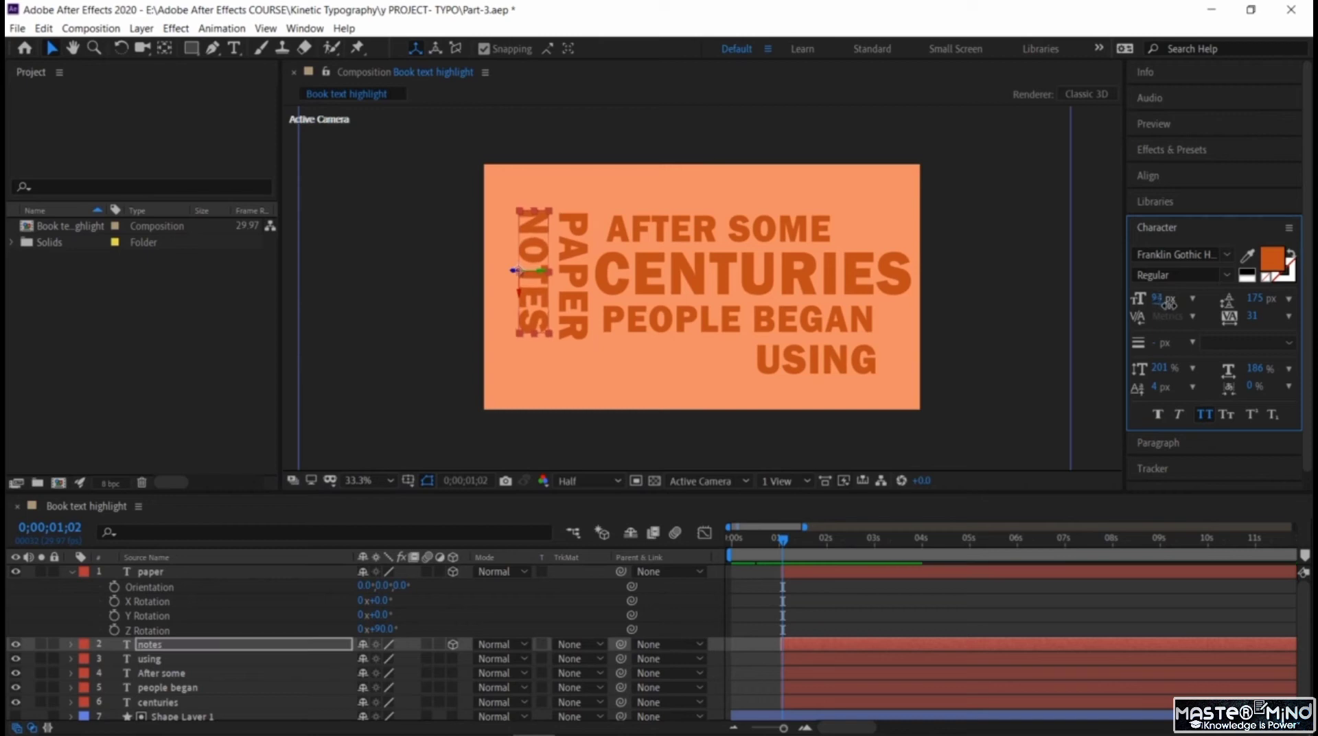
pyautogui.moveTo(530, 301); pyautogui.dragTo(527, 305)
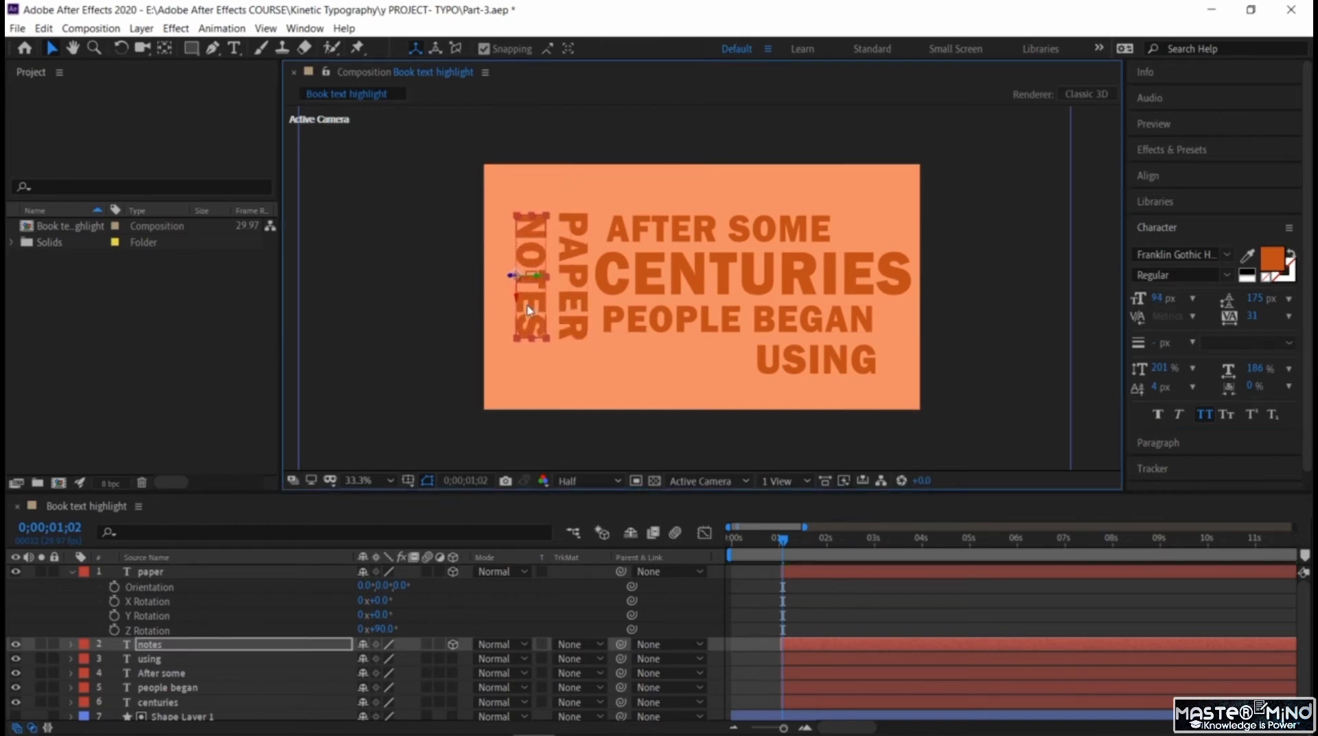
pyautogui.click(571, 296)
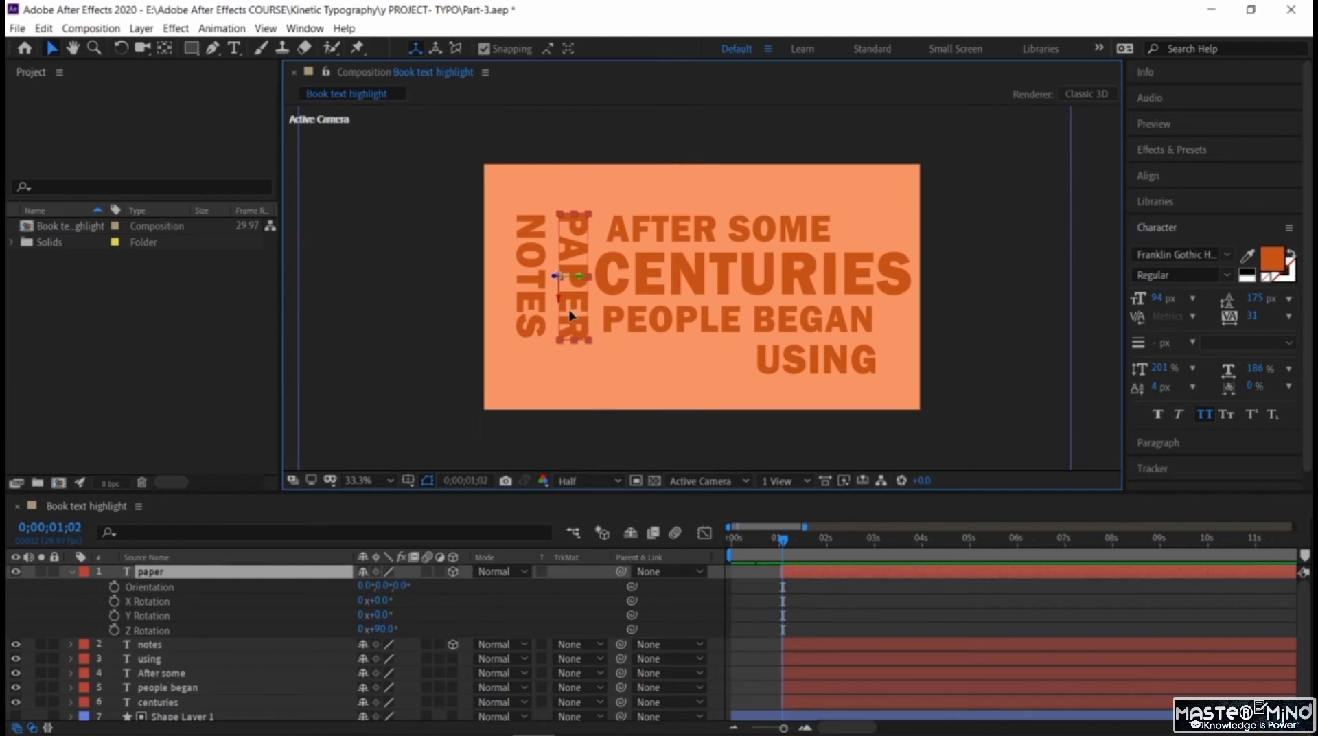
pyautogui.click(613, 376)
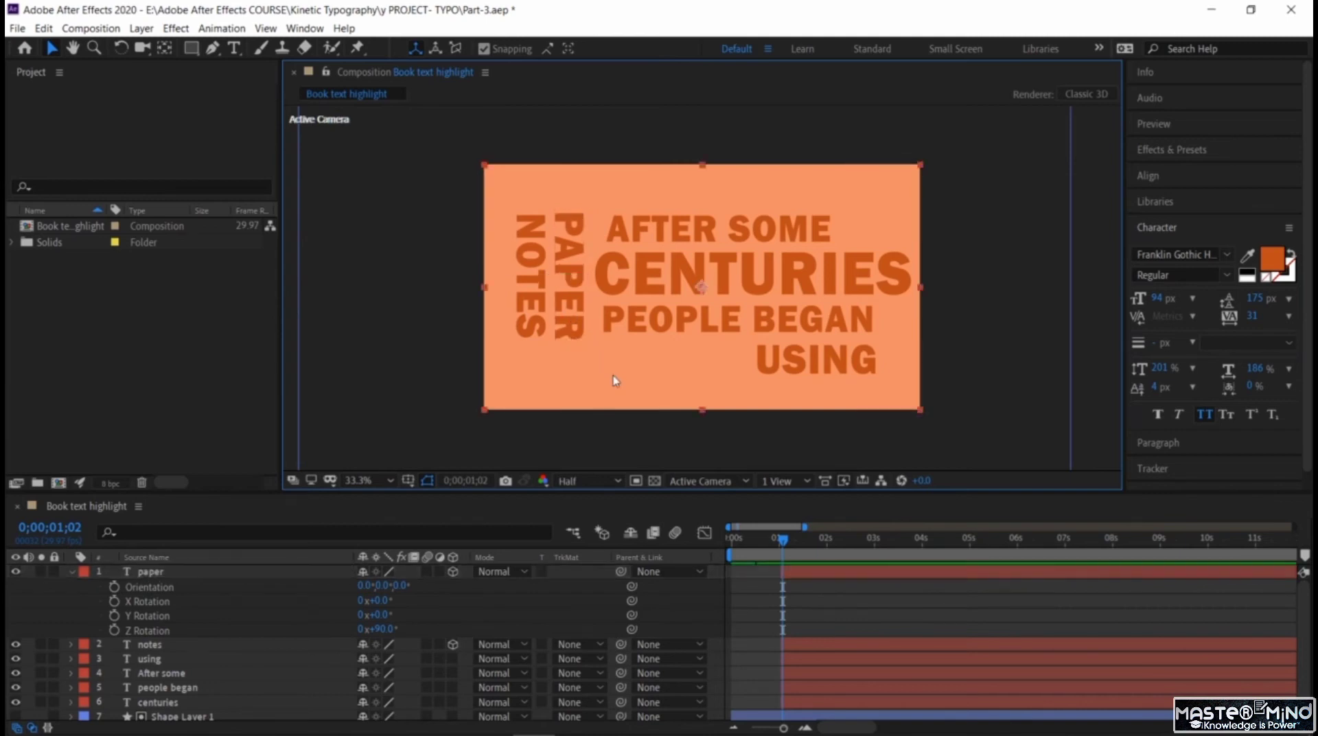
pyautogui.doubleClick(771, 318)
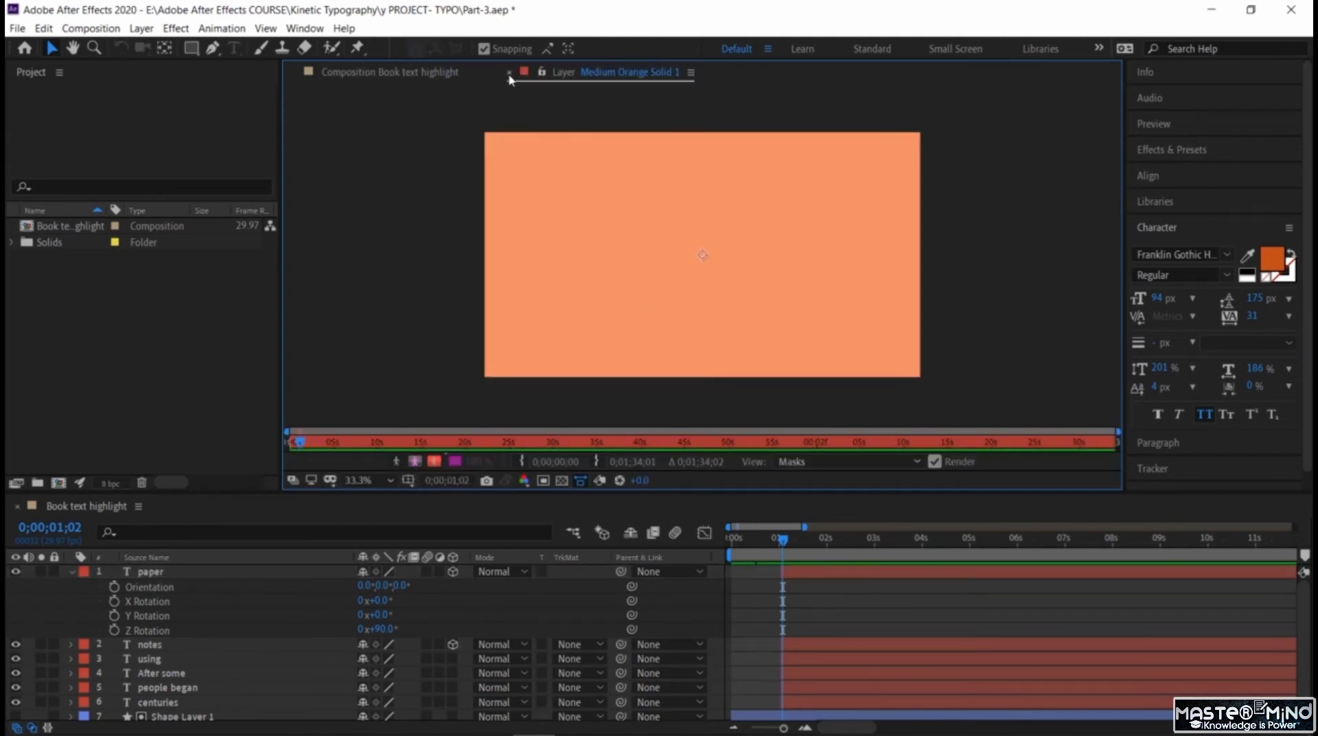
pyautogui.click(509, 72)
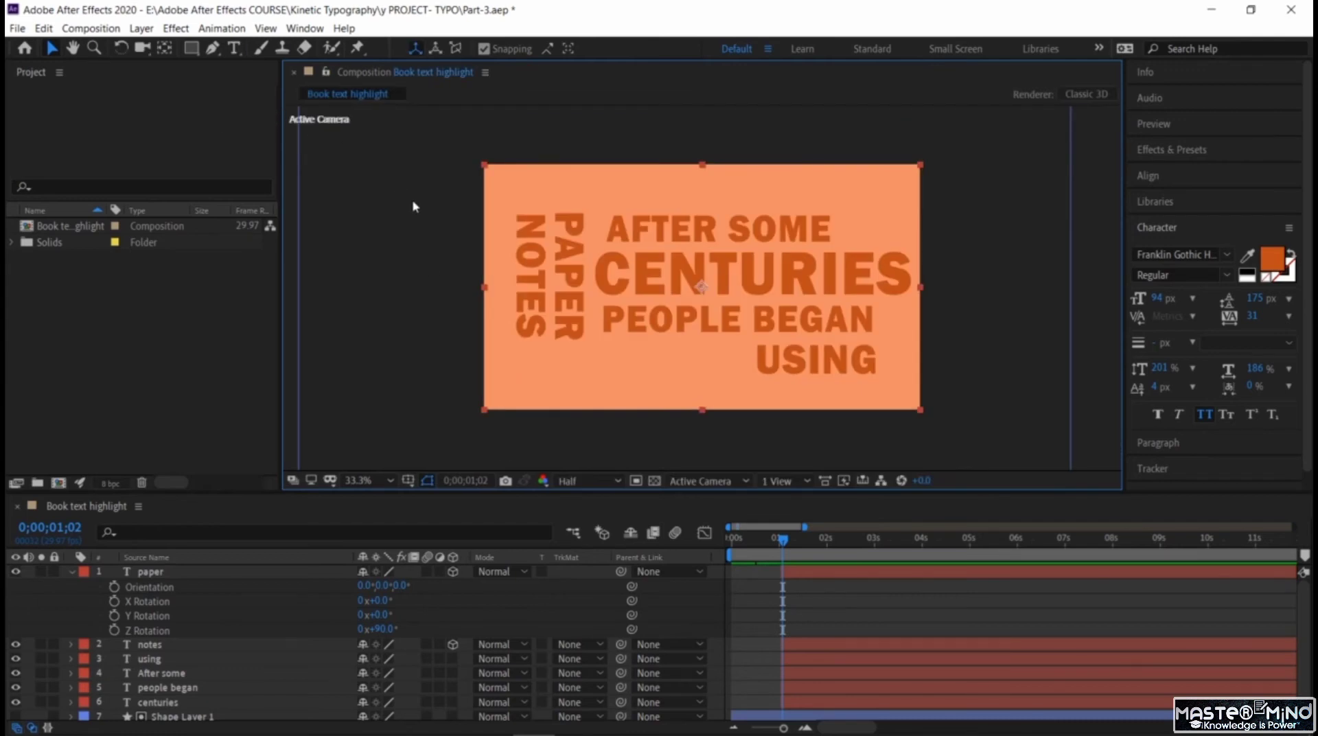
pyautogui.click(53, 50)
pyautogui.click(751, 331)
# - Collapse the paper layer's properties and recolor the PEOPLE BEGAN text to brown, hex 8D4A2C
pyautogui.click(72, 572)
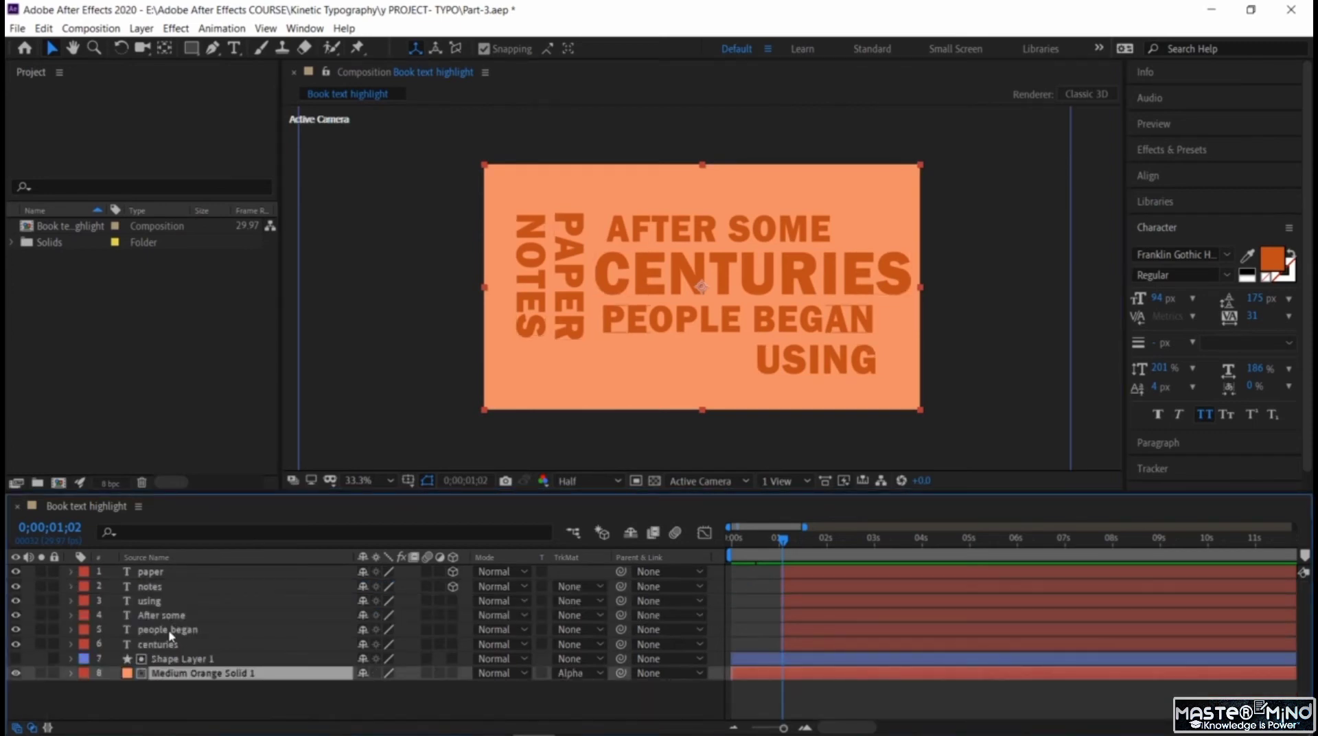
pyautogui.click(169, 630)
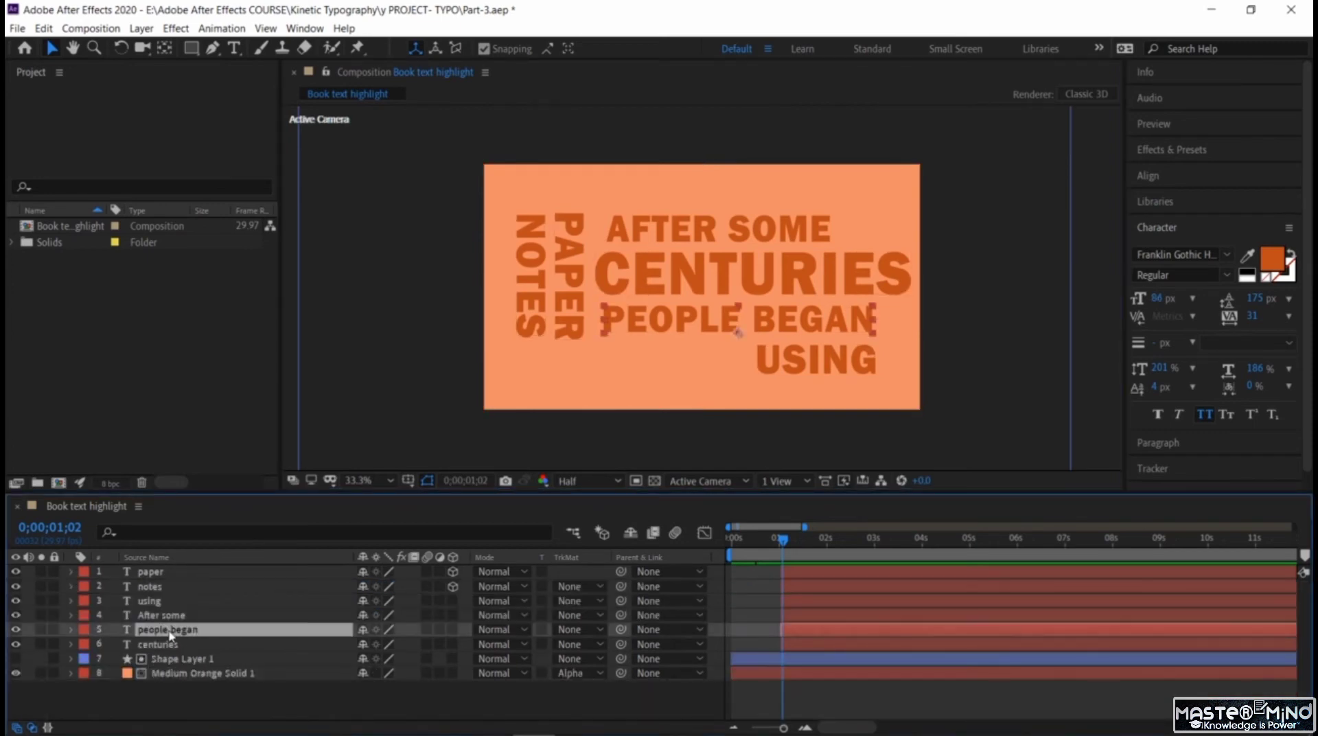
pyautogui.doubleClick(663, 322)
pyautogui.click(1273, 260)
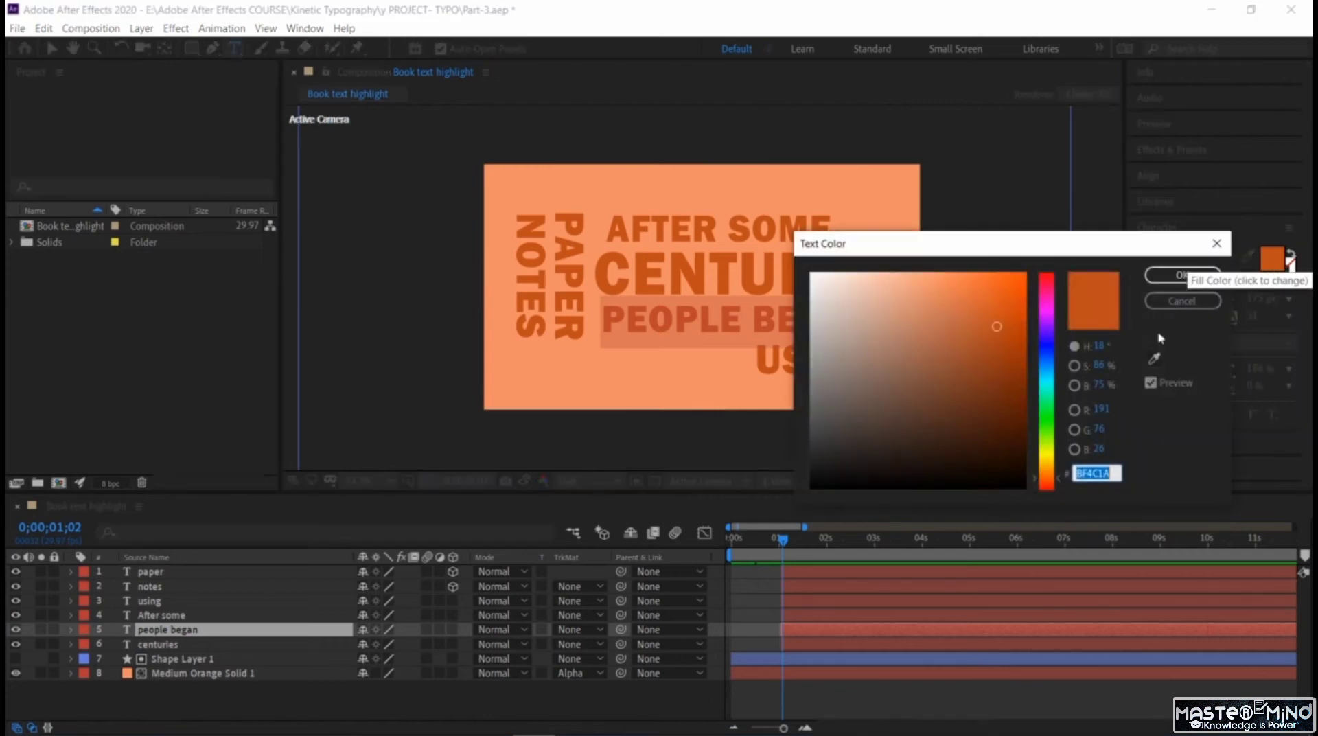
pyautogui.click(830, 298)
pyautogui.moveTo(829, 298)
pyautogui.mouseDown()
pyautogui.moveTo(962, 274)
pyautogui.moveTo(958, 367)
pyautogui.mouseUp()
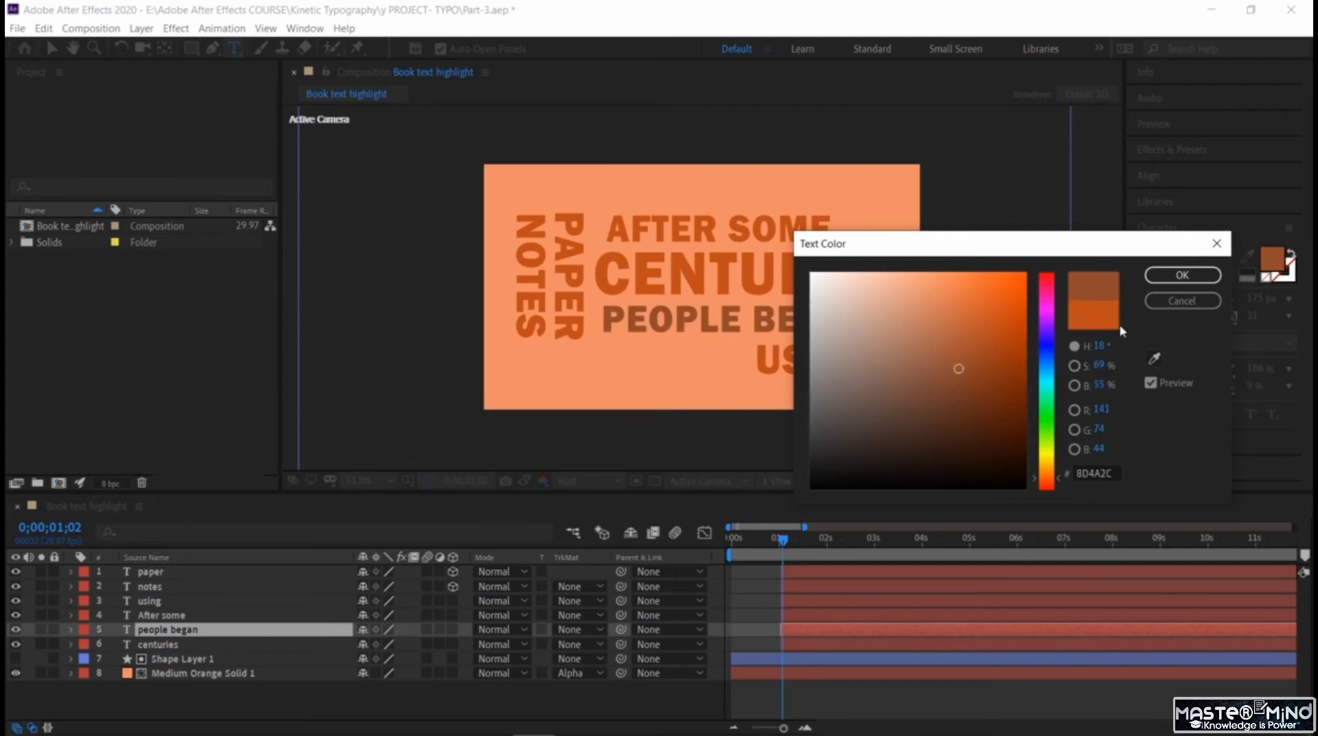
pyautogui.click(1182, 274)
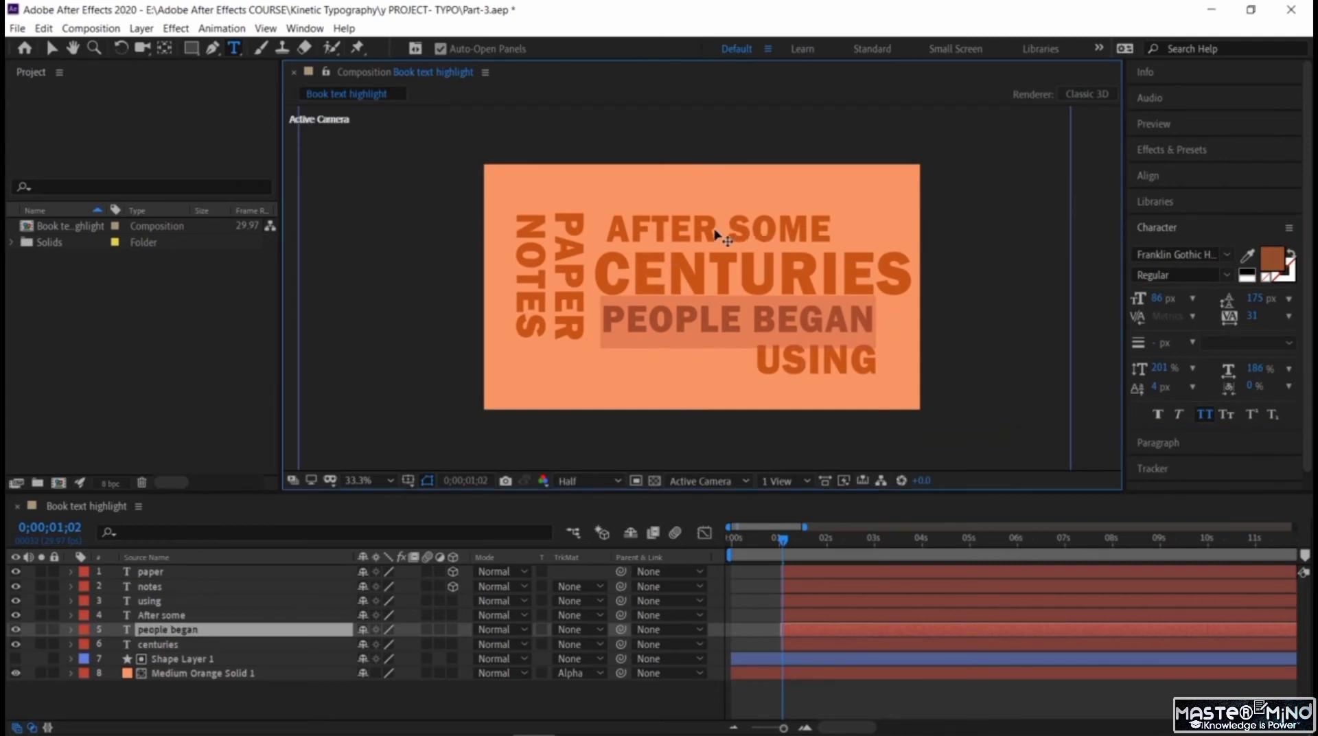
pyautogui.click(52, 48)
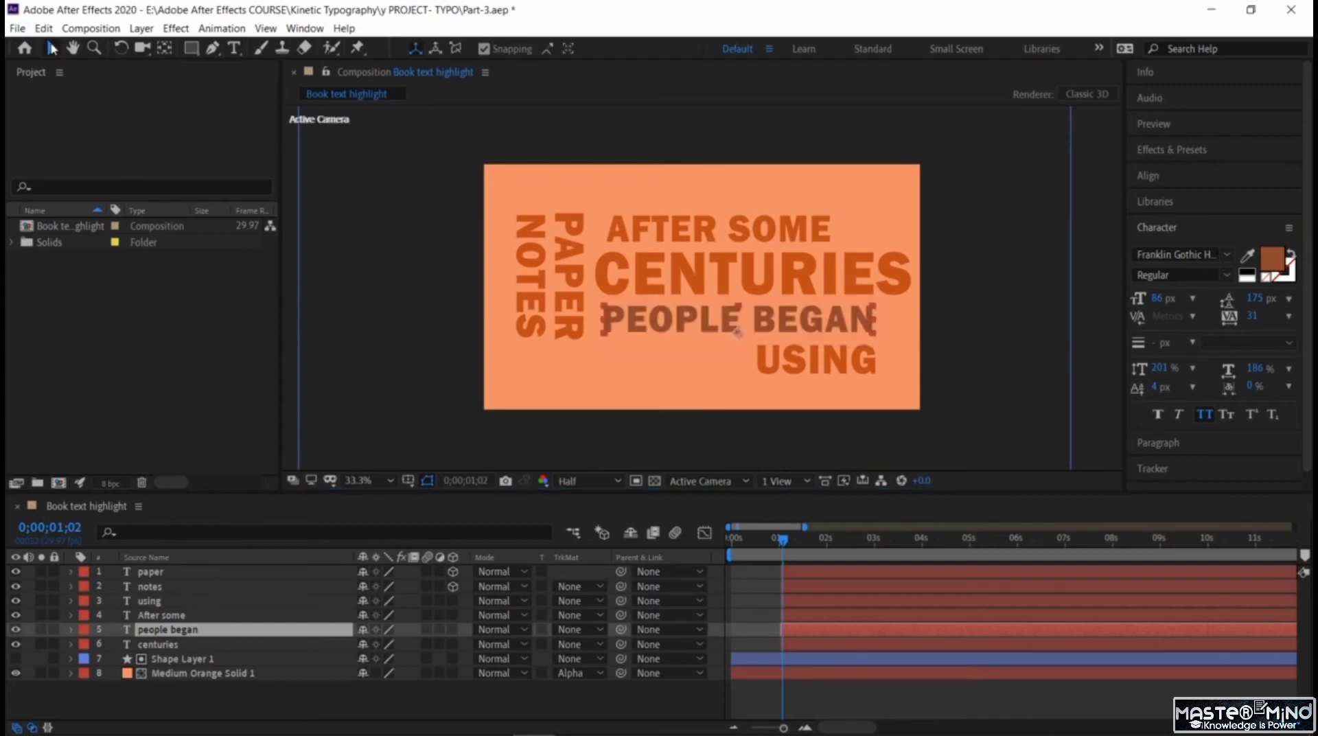
# - Recolor the AFTER SOME text to a brighter orange that still stands out from the background
pyautogui.click(614, 228)
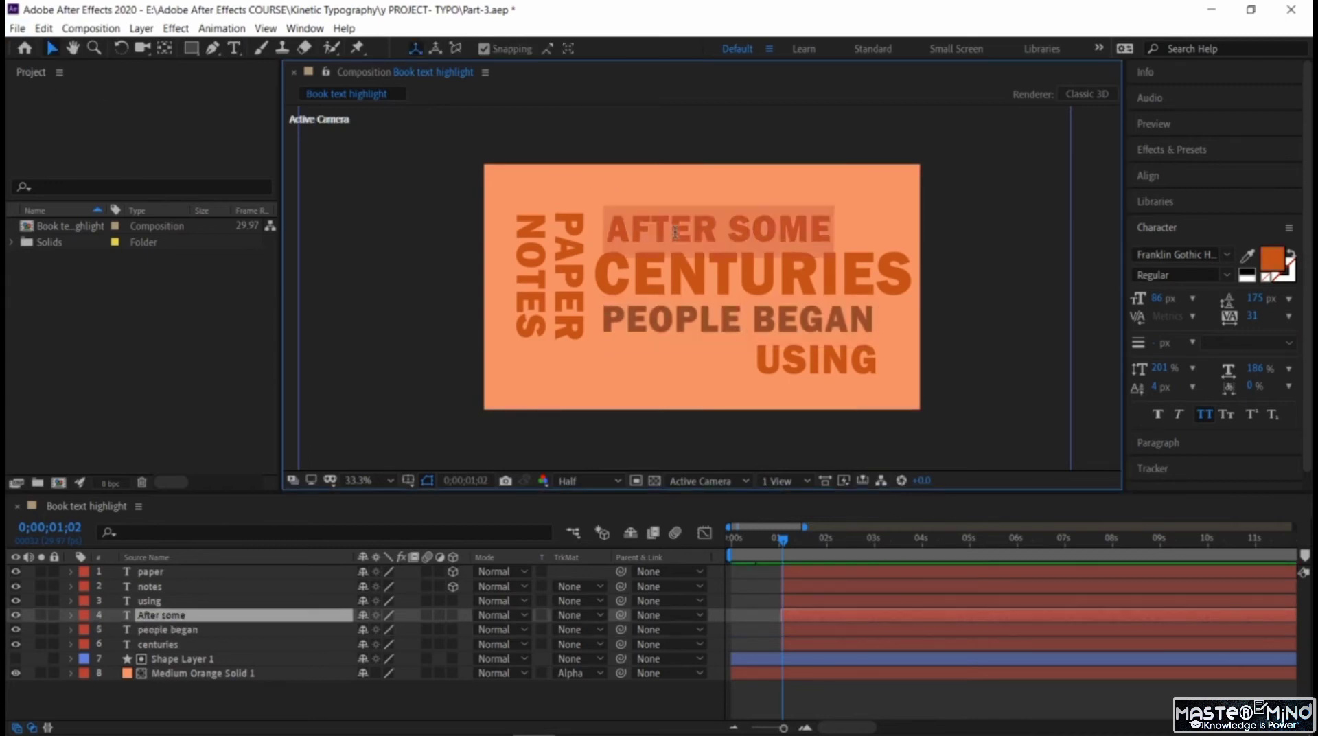
pyautogui.hotkey('ctrl', 't')
pyautogui.click(1274, 258)
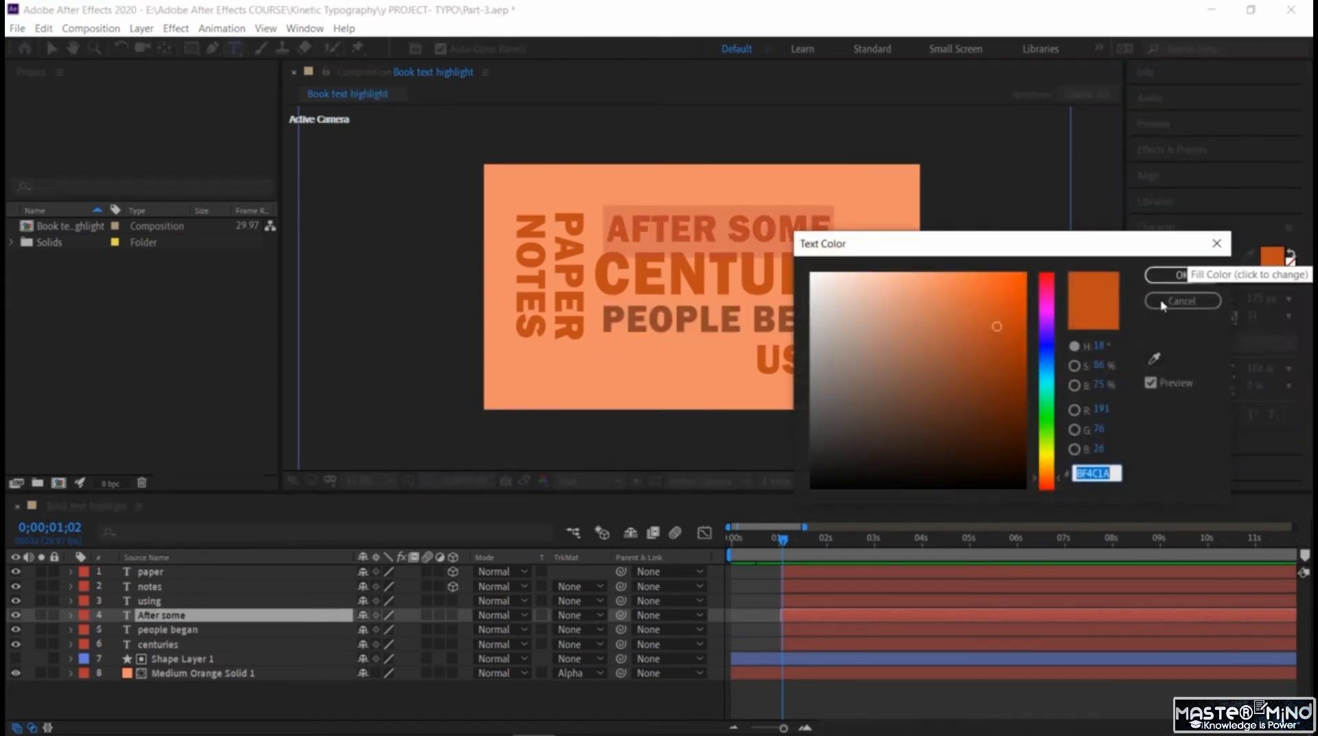
pyautogui.click(965, 290)
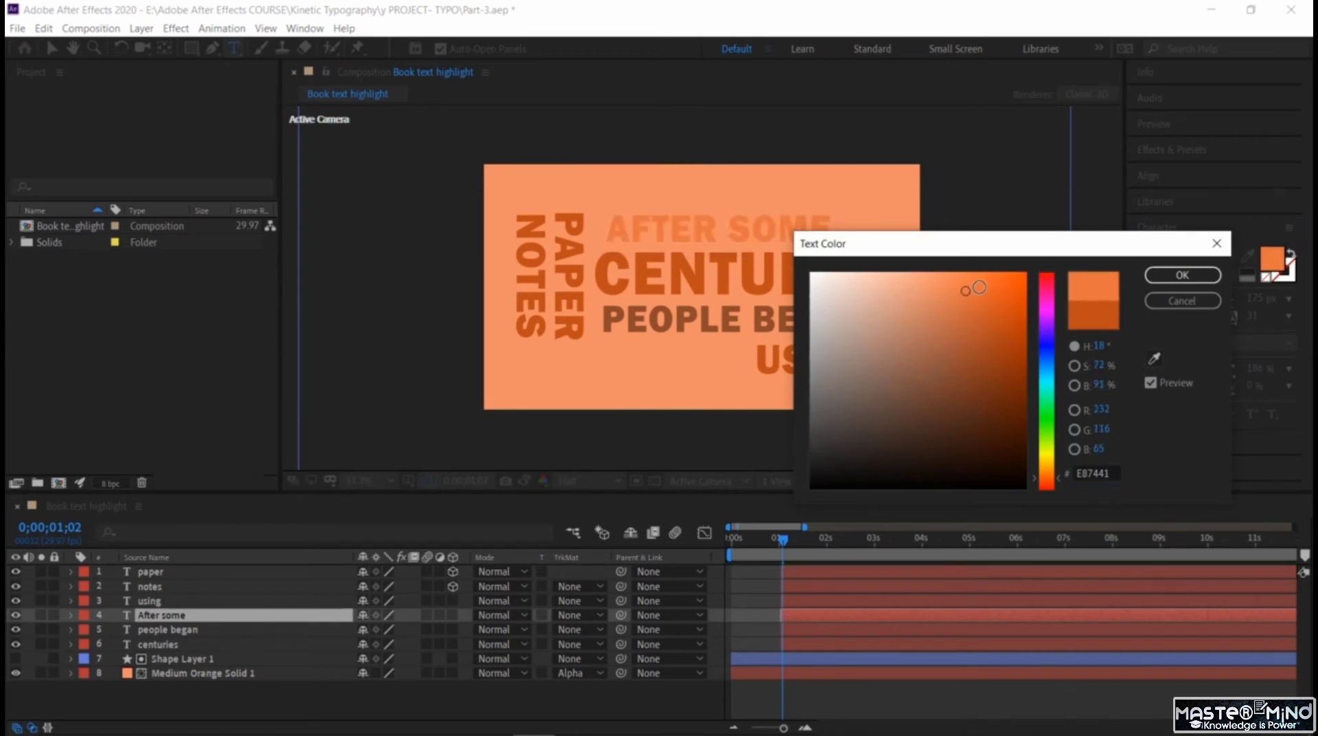
pyautogui.click(988, 280)
pyautogui.click(964, 278)
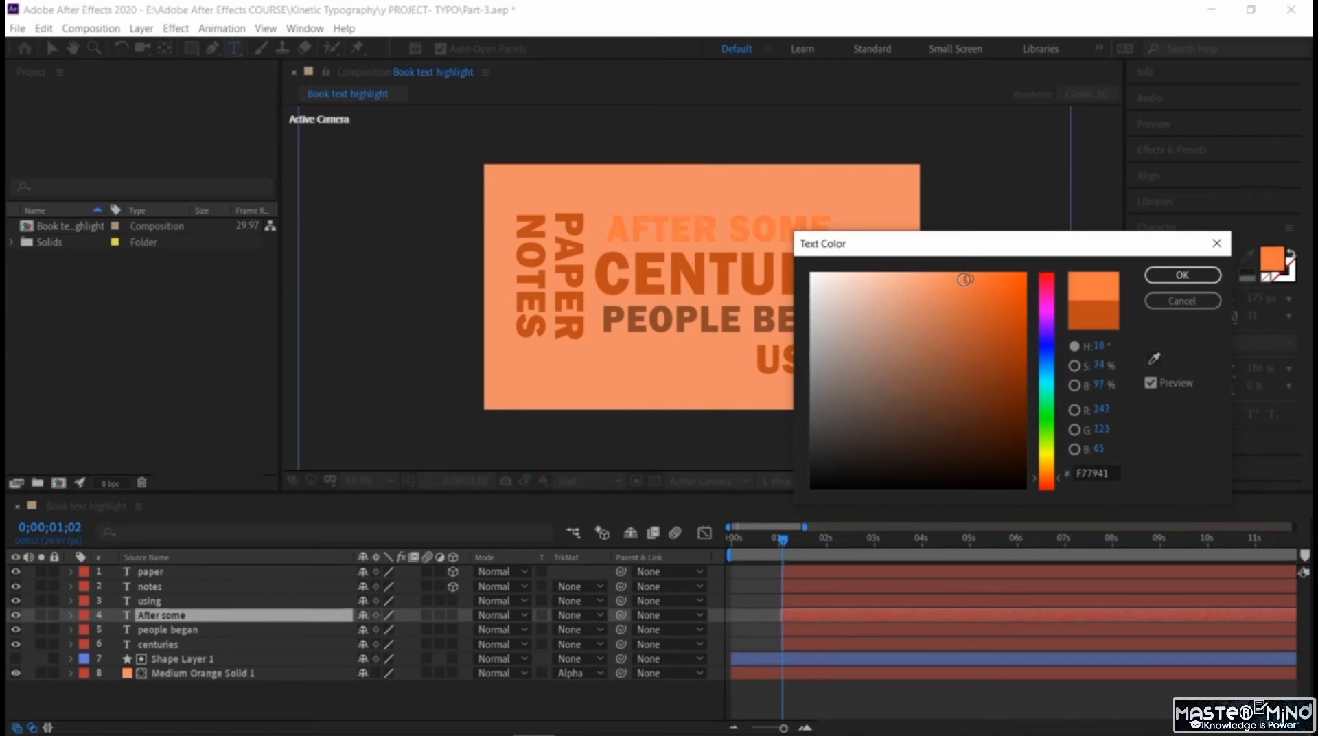
pyautogui.click(1000, 300)
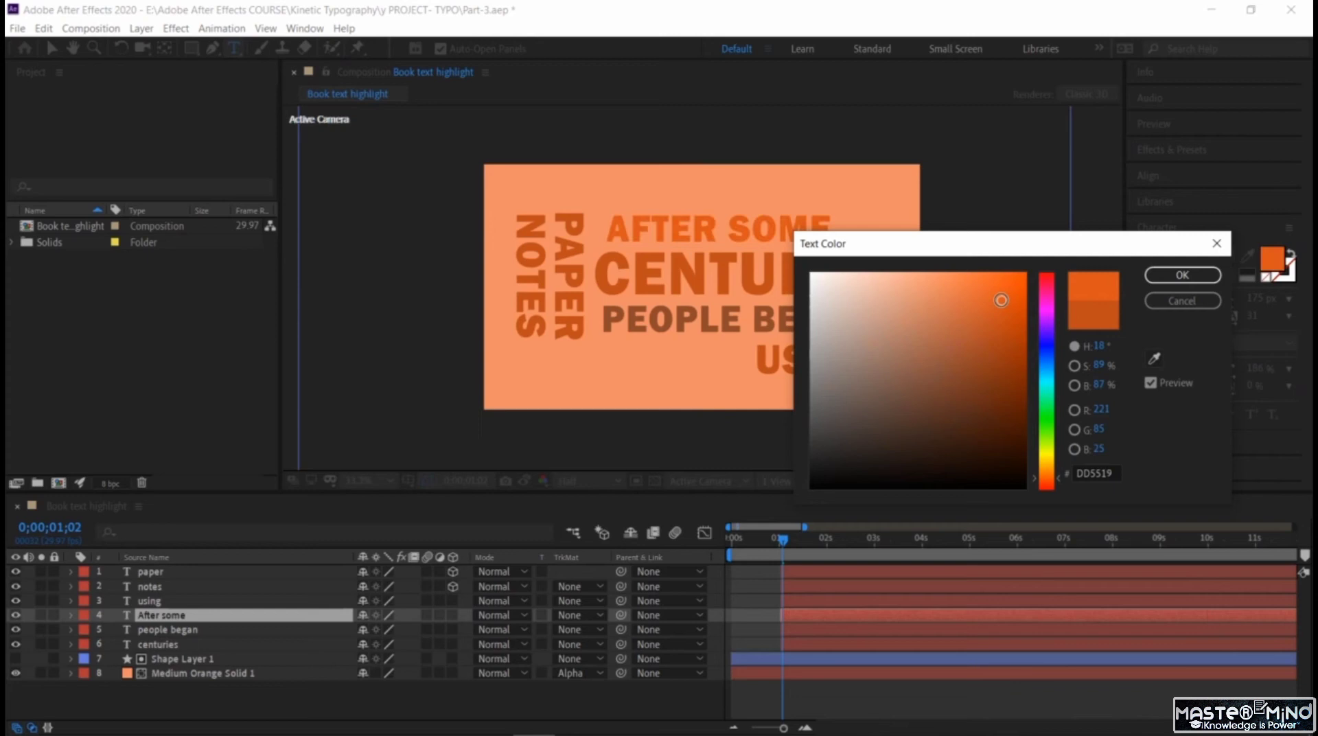
pyautogui.click(998, 299)
pyautogui.click(999, 302)
pyautogui.click(997, 293)
pyautogui.click(997, 299)
pyautogui.click(1182, 274)
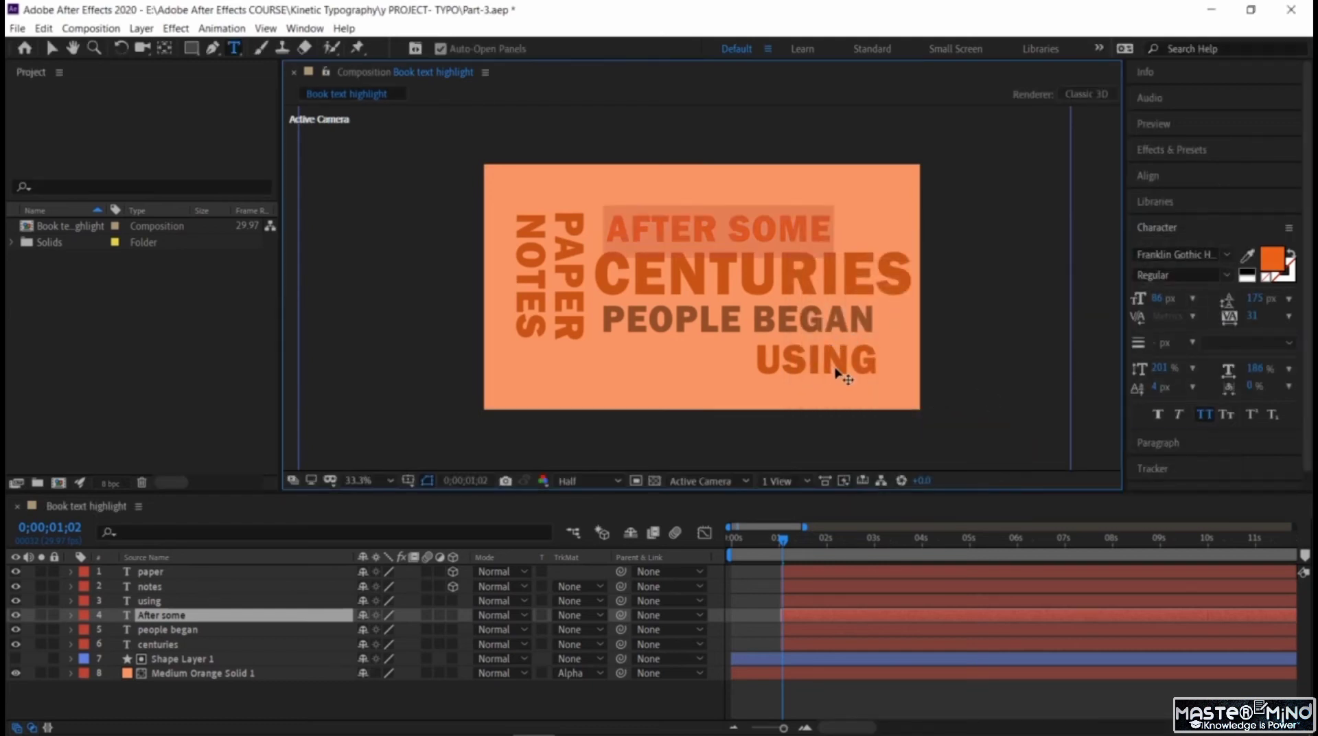
pyautogui.click(51, 47)
# - Recolor the USING text to a pale peach
pyautogui.doubleClick(824, 374)
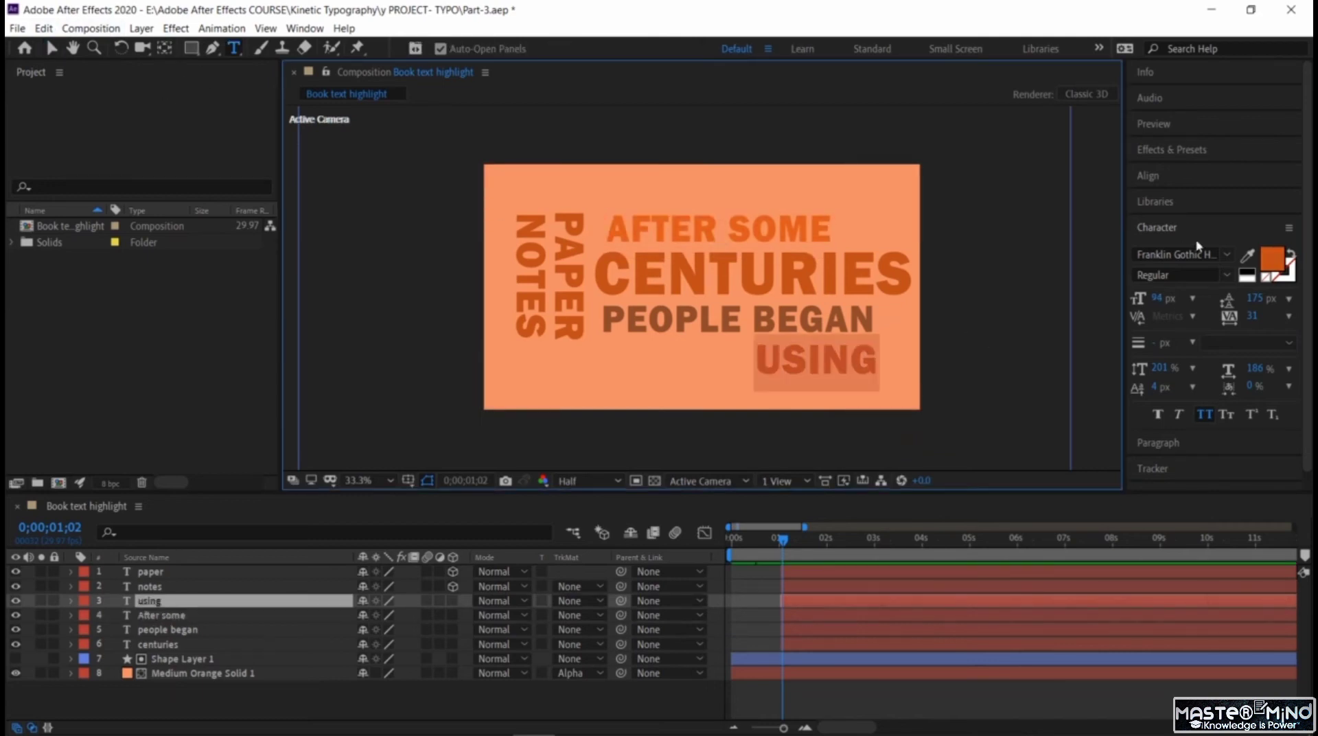
pyautogui.click(1273, 260)
pyautogui.moveTo(824, 299); pyautogui.dragTo(858, 288)
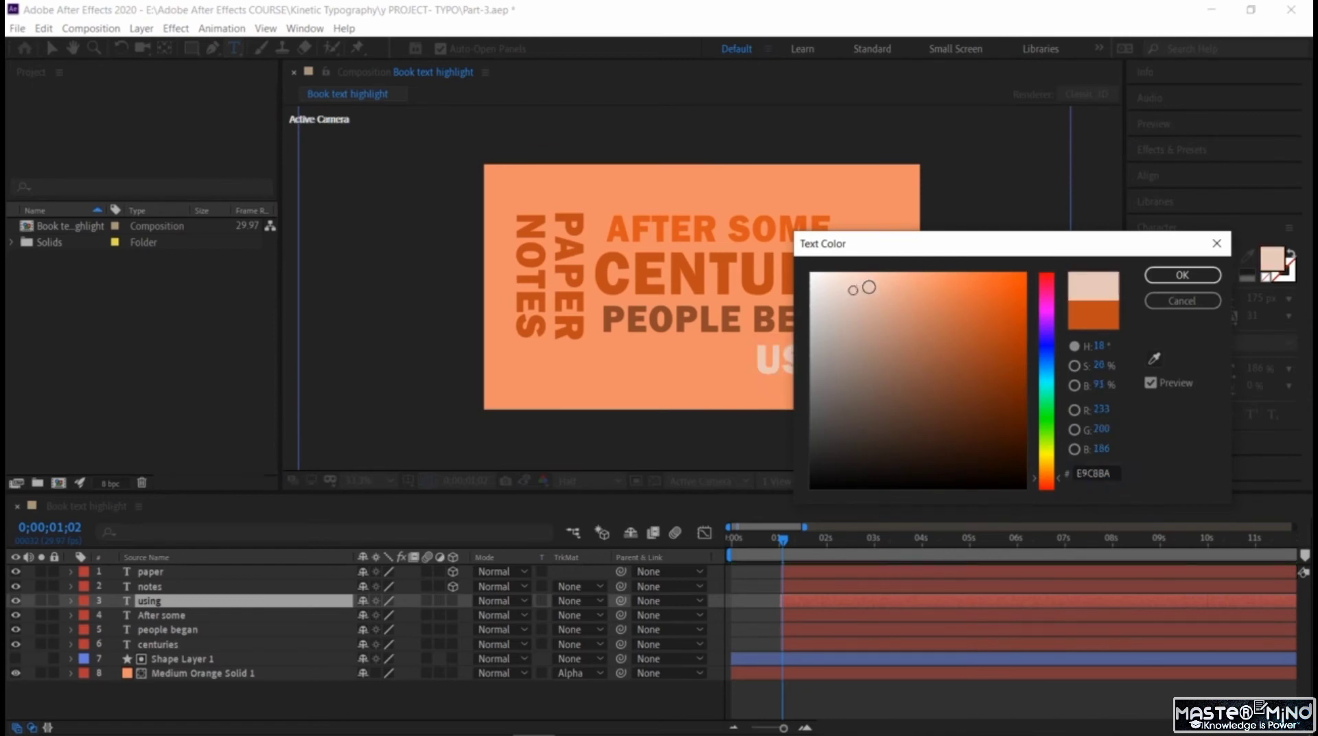
pyautogui.click(1182, 275)
pyautogui.click(812, 372)
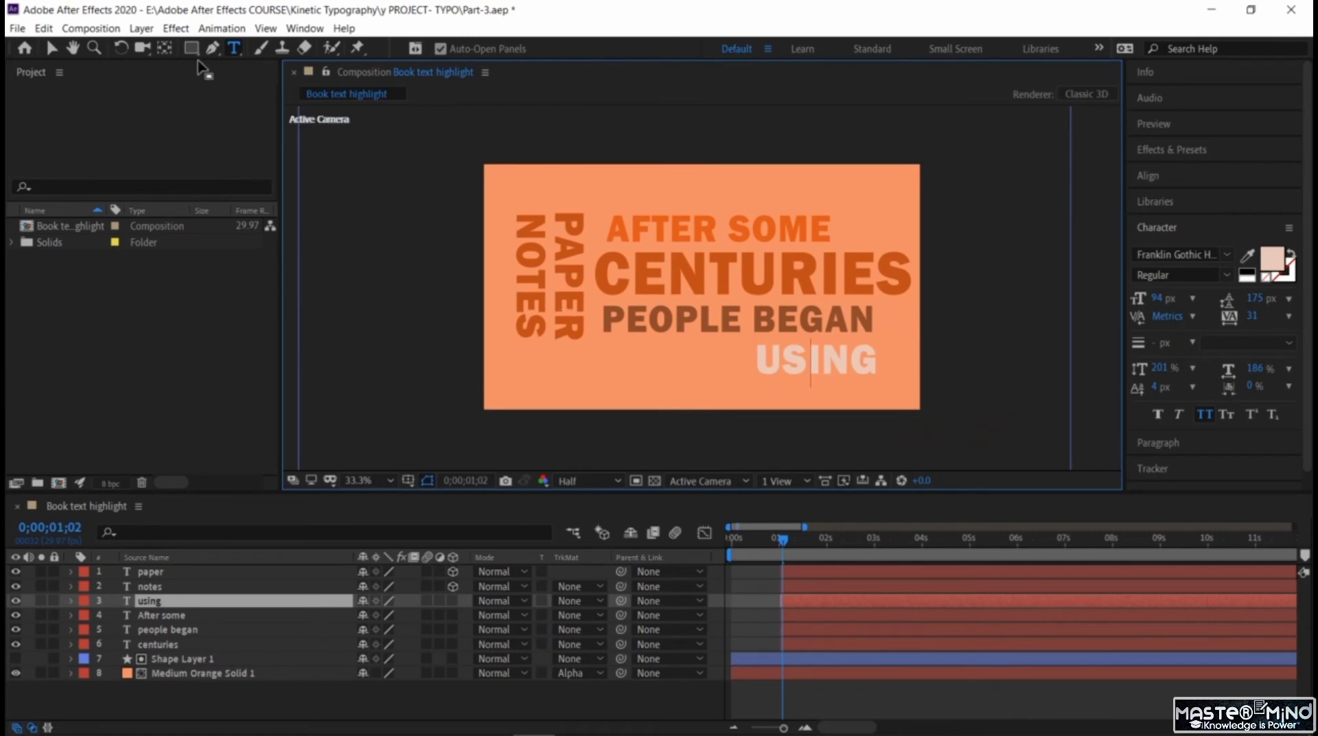
# - Recolor the PAPER text to a darker orange-brown, hex A33C0E, and copy that hex code
pyautogui.doubleClick(577, 273)
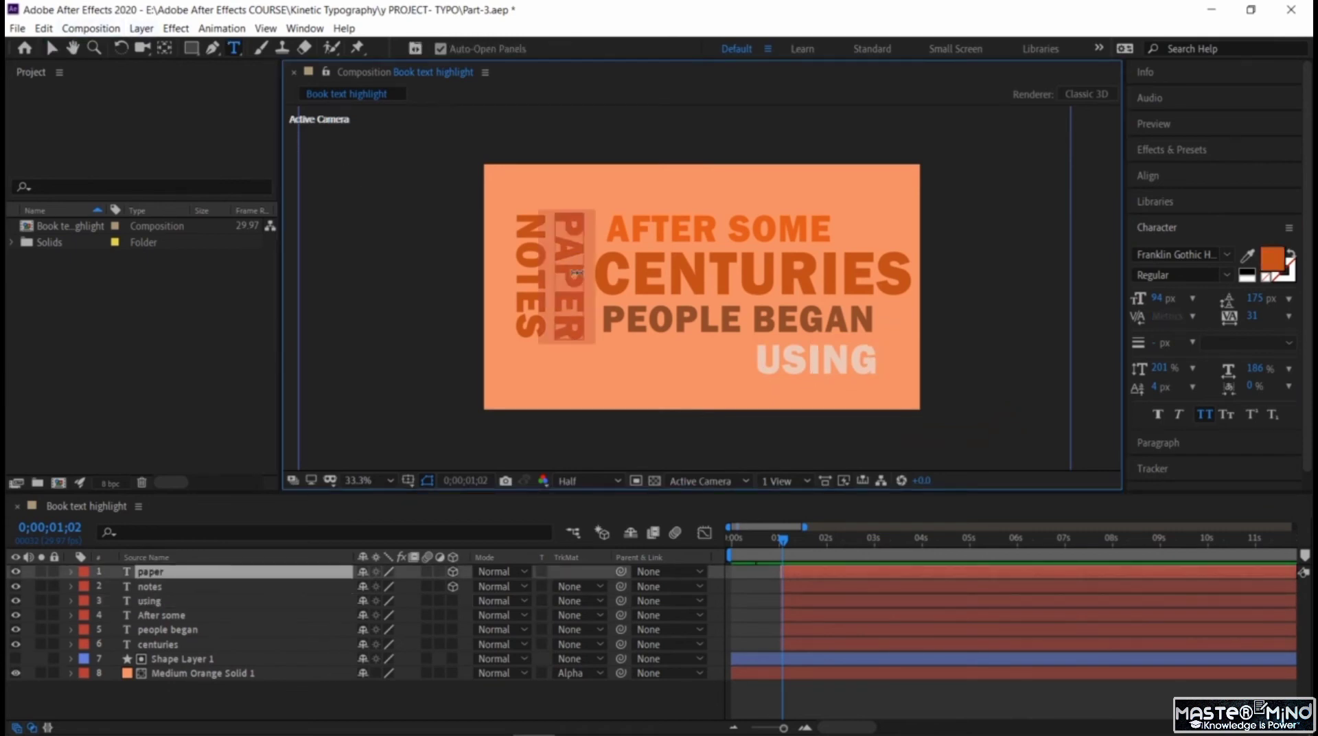
pyautogui.click(1272, 258)
pyautogui.click(1006, 349)
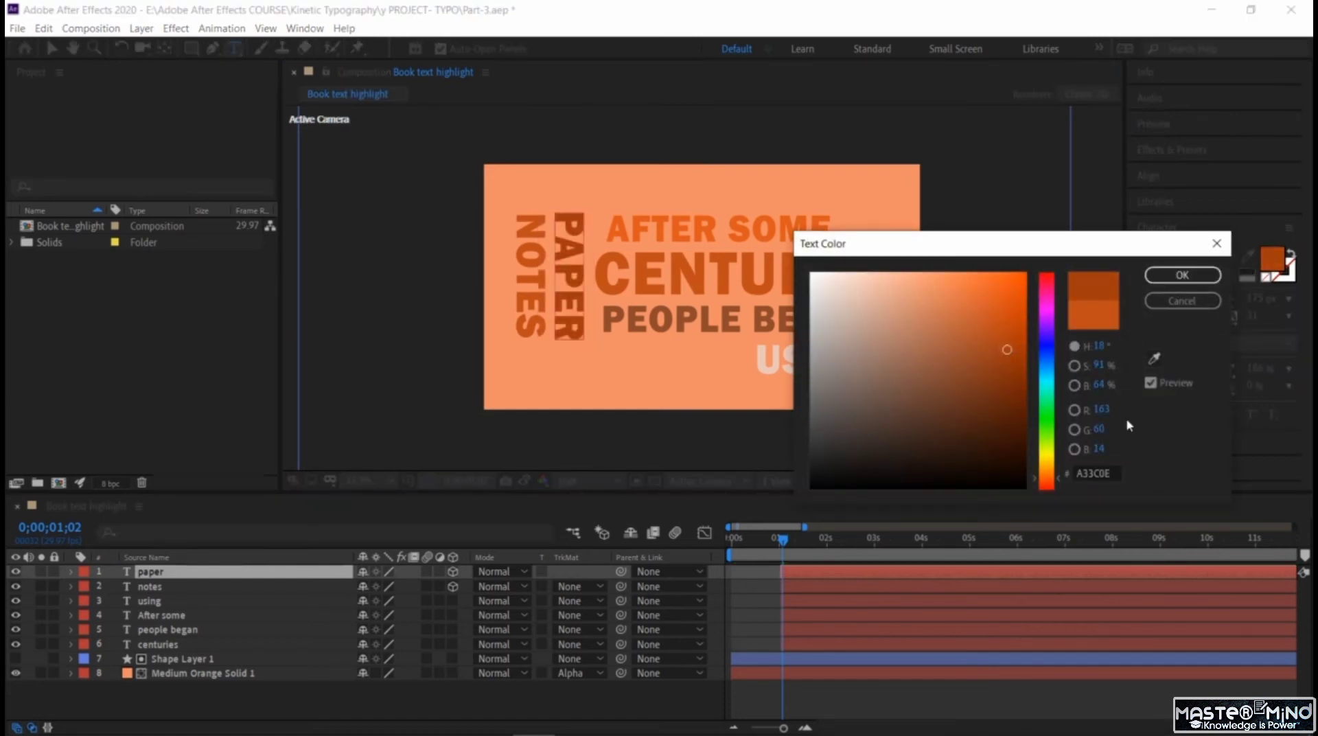
pyautogui.click(1098, 469)
pyautogui.hotkey('ctrl', 'c')
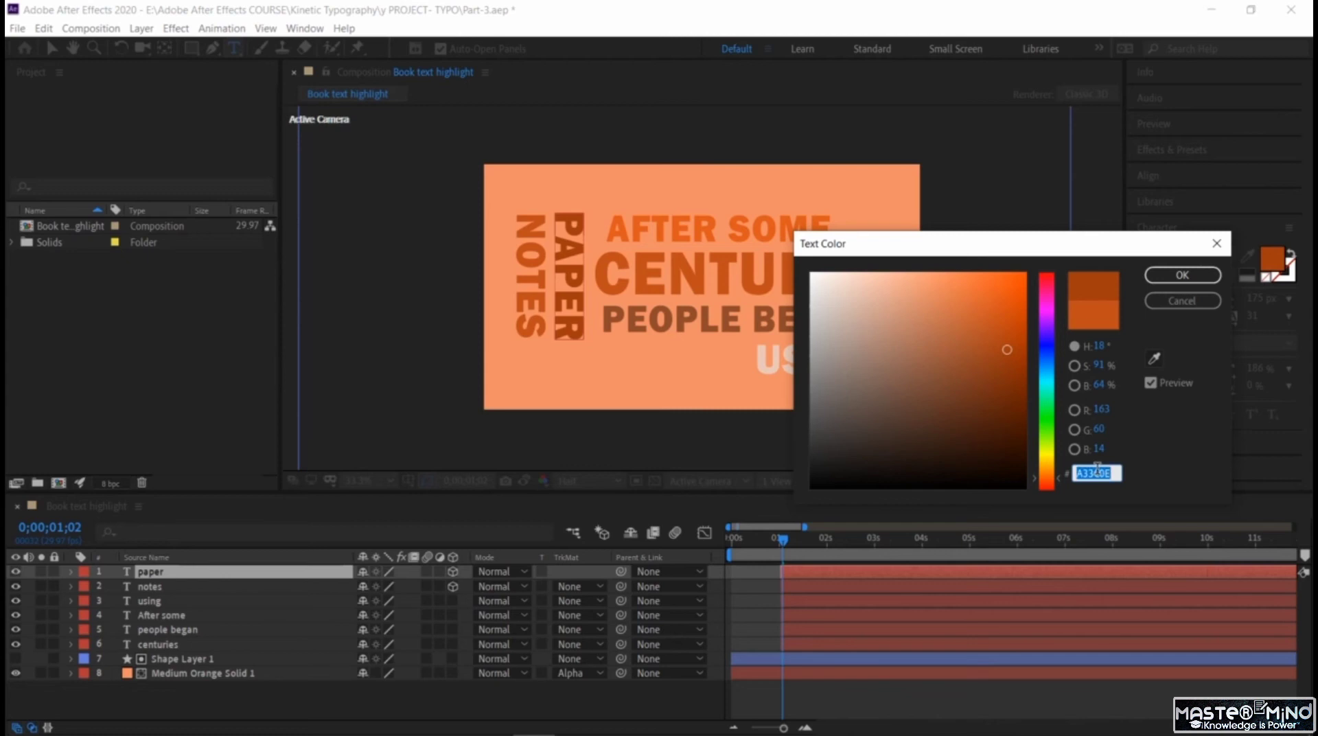
pyautogui.click(1182, 275)
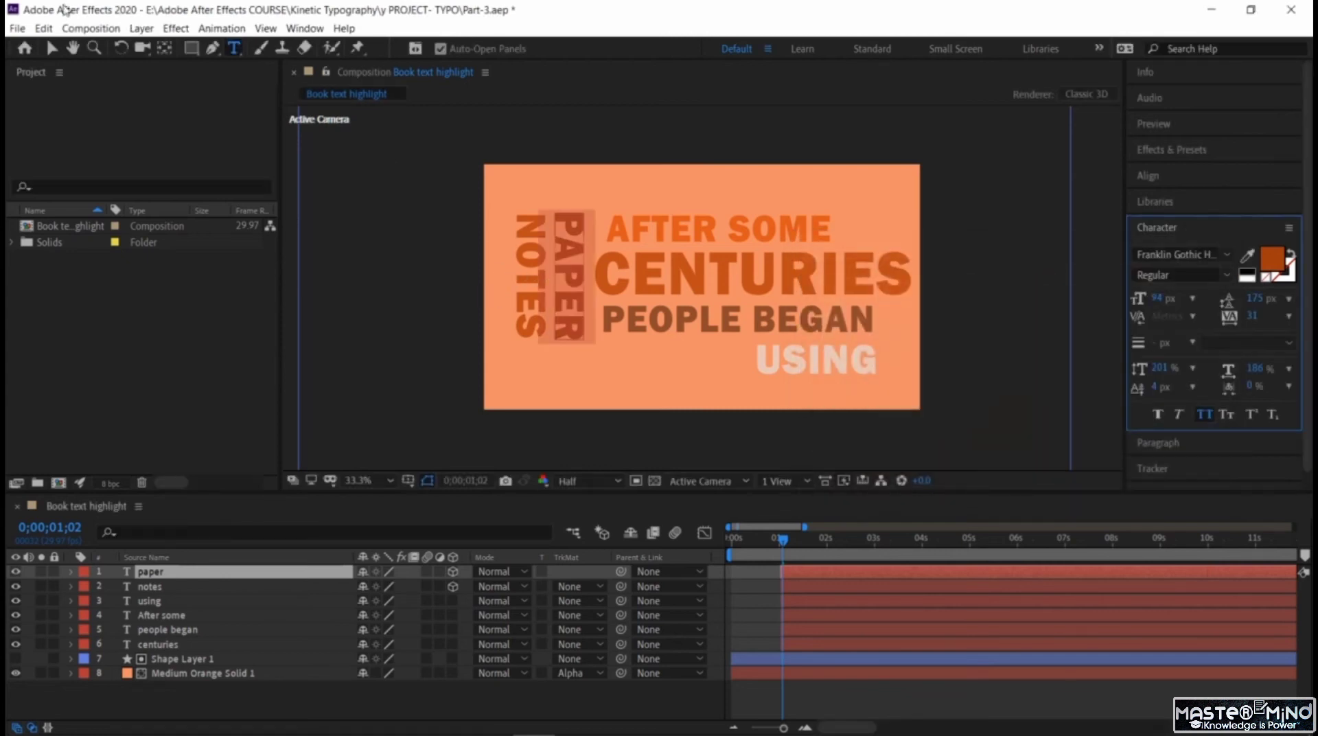
pyautogui.click(438, 285)
# - Recolor the NOTES text with the copied hex A33C0E and save the project
pyautogui.click(529, 305)
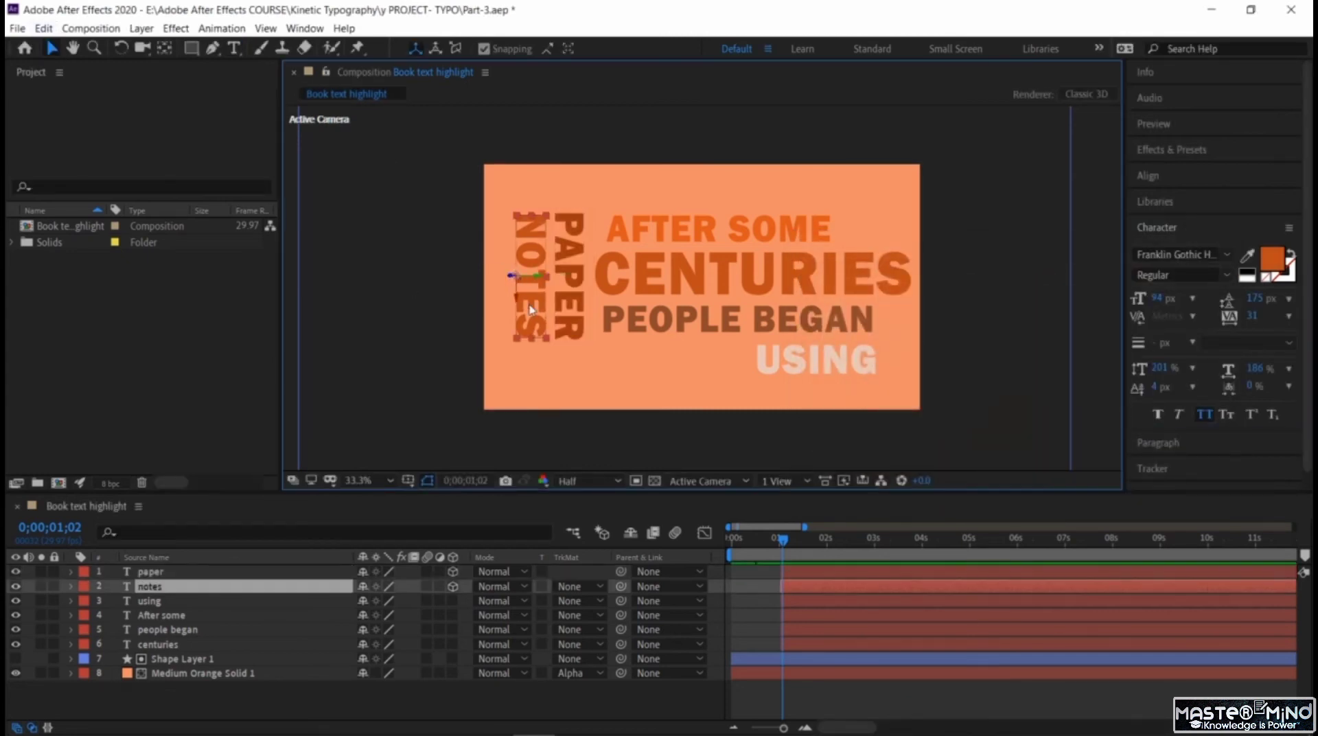
pyautogui.click(1270, 263)
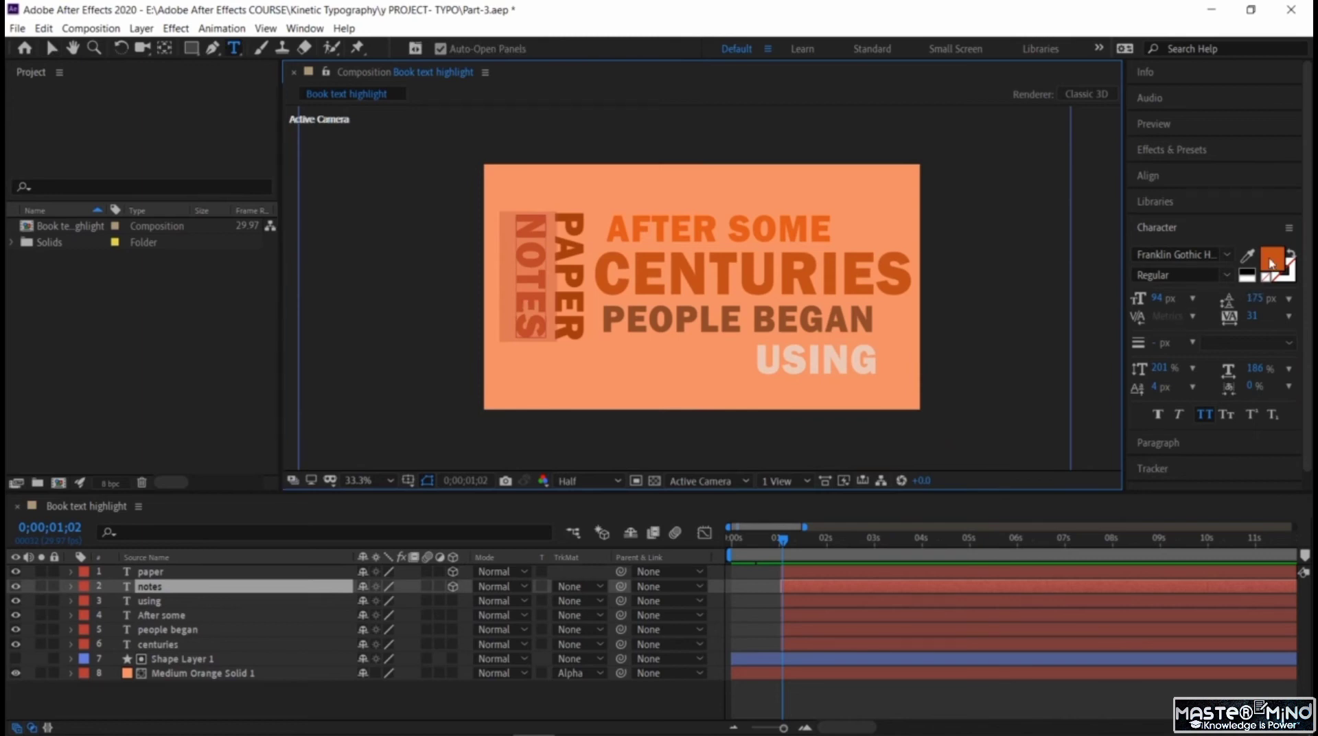
pyautogui.hotkey('ctrl', 'v')
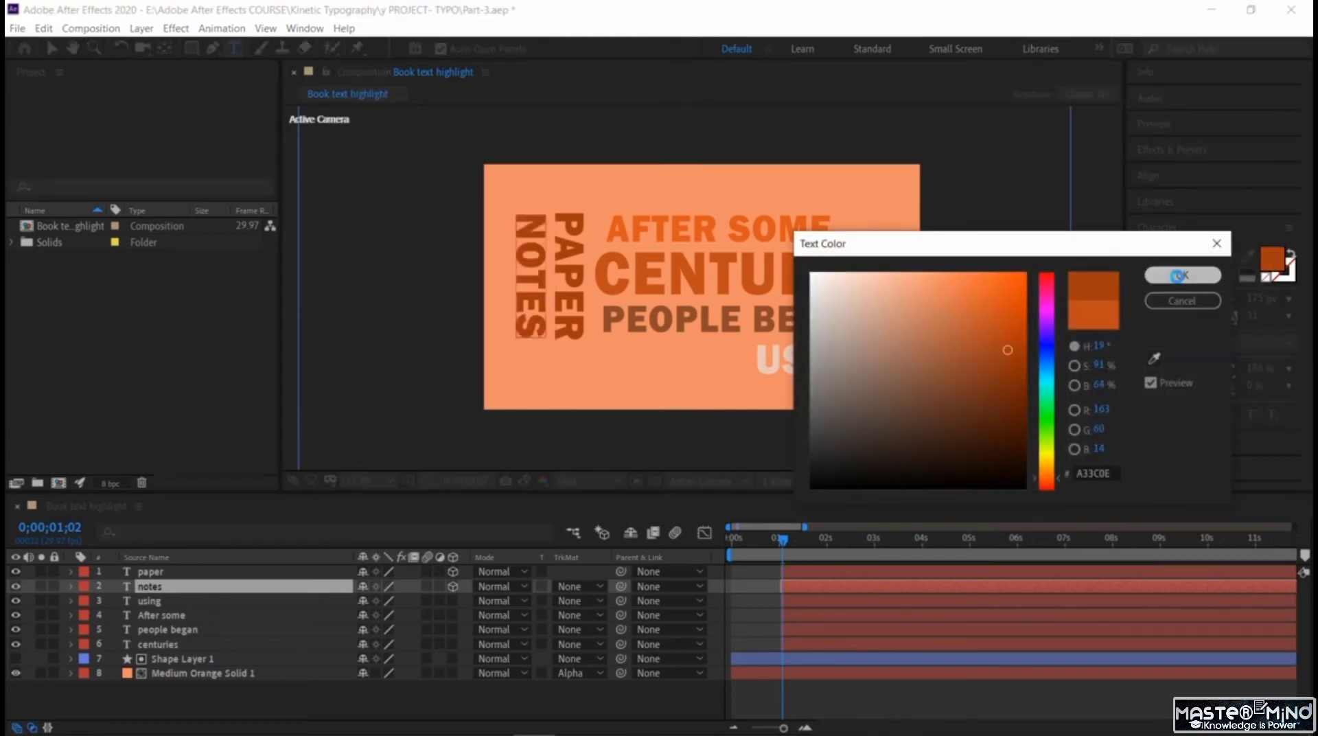
pyautogui.click(1181, 274)
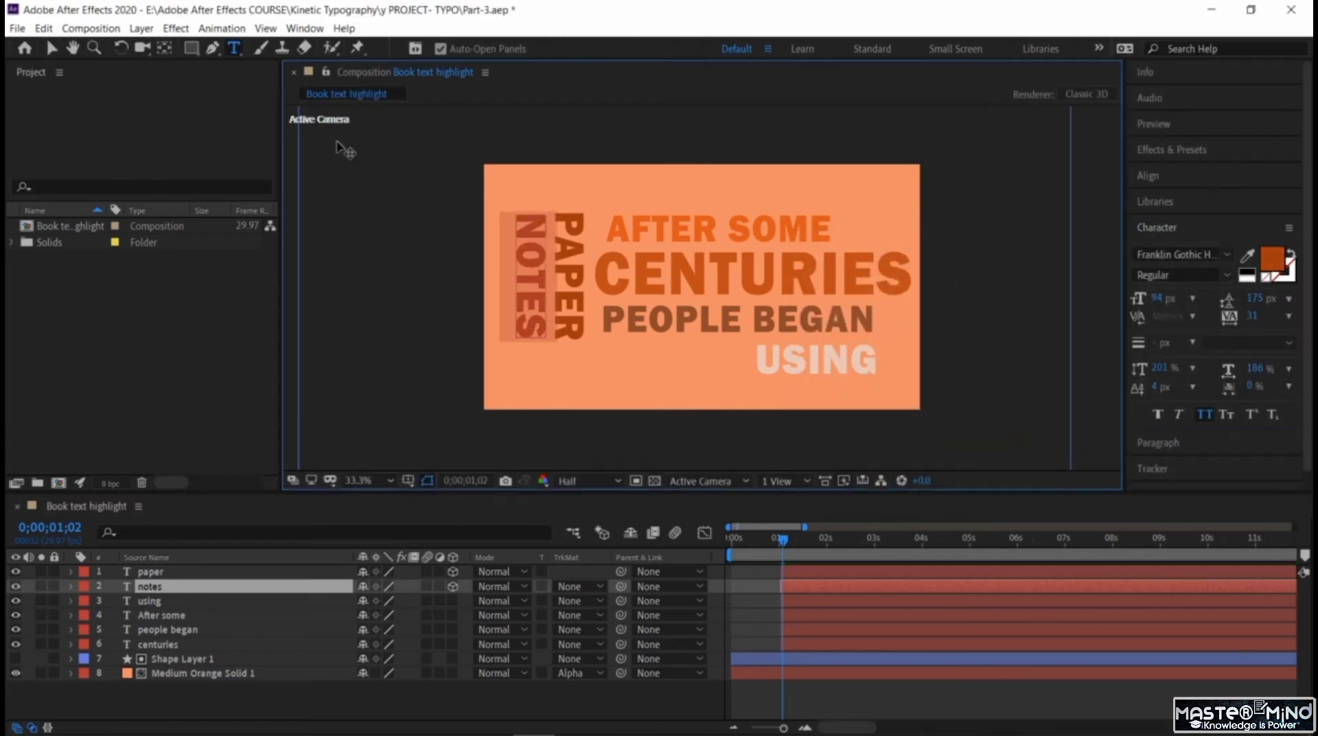
pyautogui.click(52, 47)
pyautogui.click(464, 233)
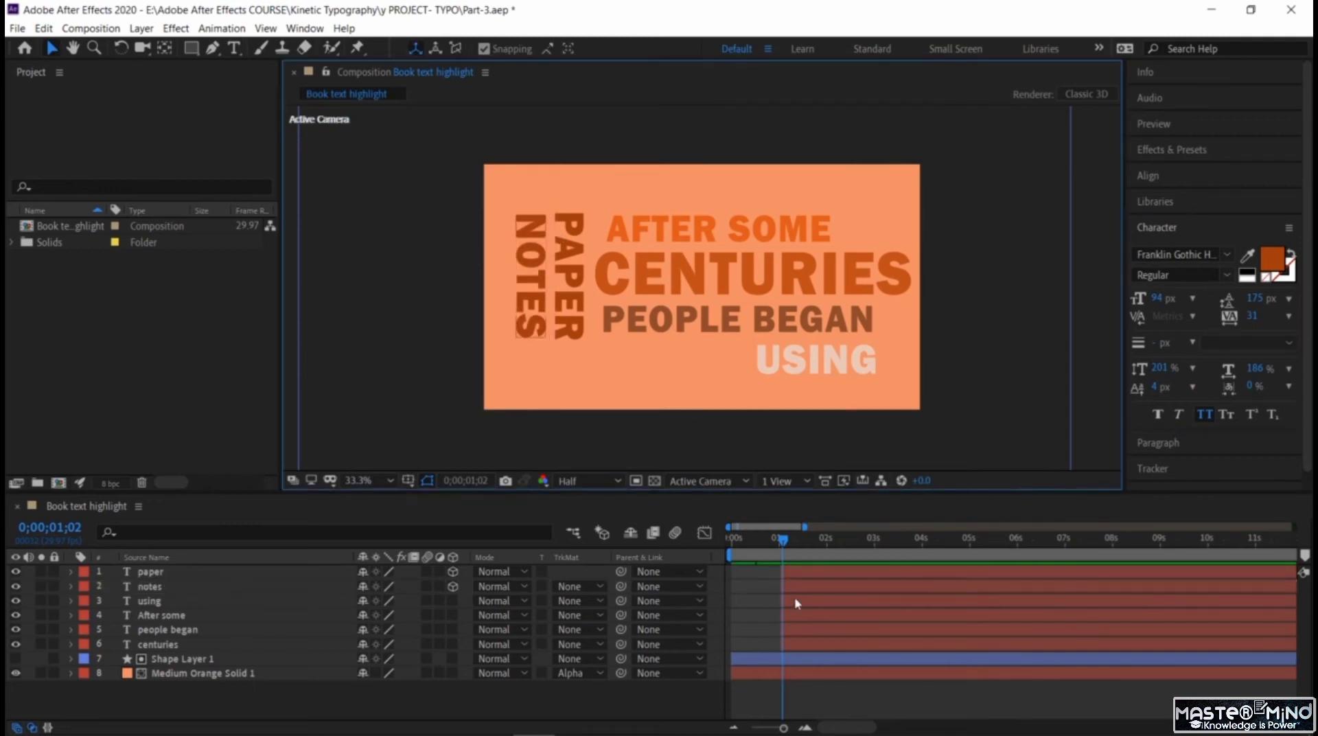
pyautogui.hotkey('ctrl', 's')
pyautogui.moveTo(785, 544); pyautogui.dragTo(784, 591)
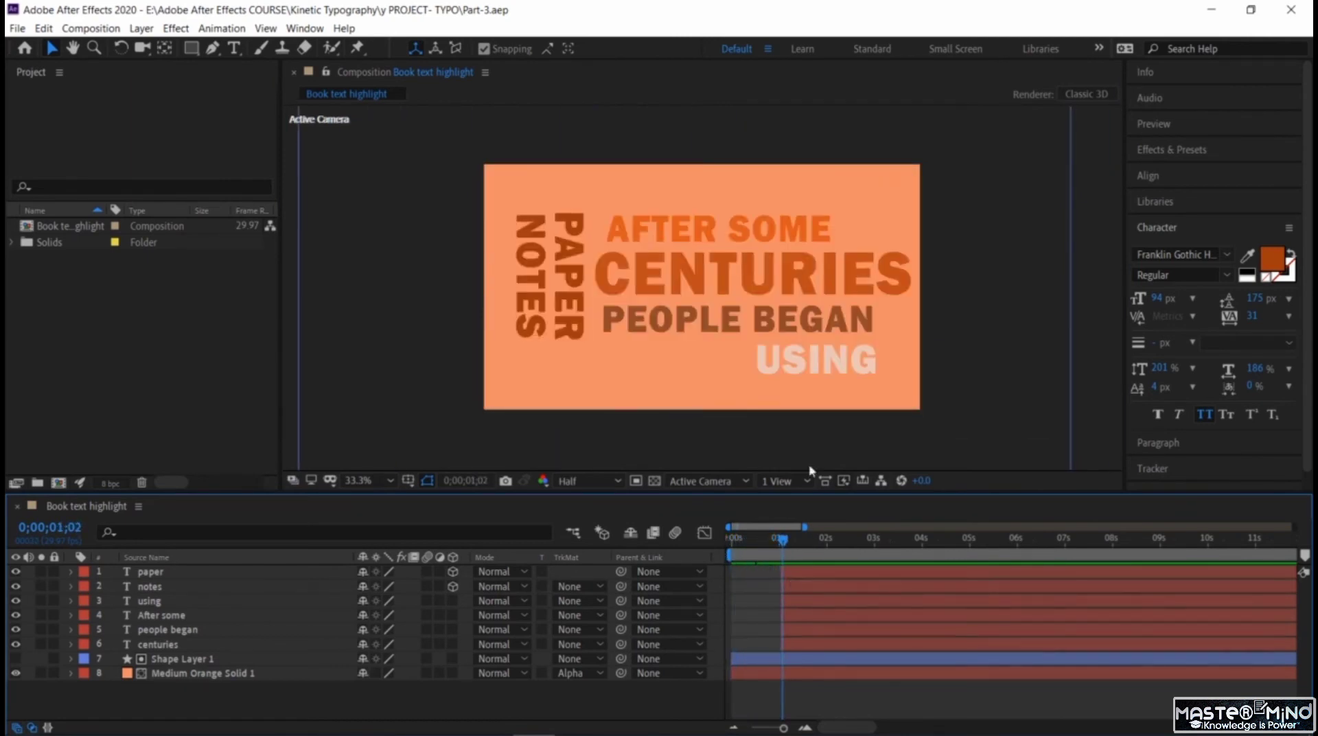
# - Reposition the AFTER SOME text horizontally above CENTURIES, at about 1045, 345
pyautogui.click(717, 239)
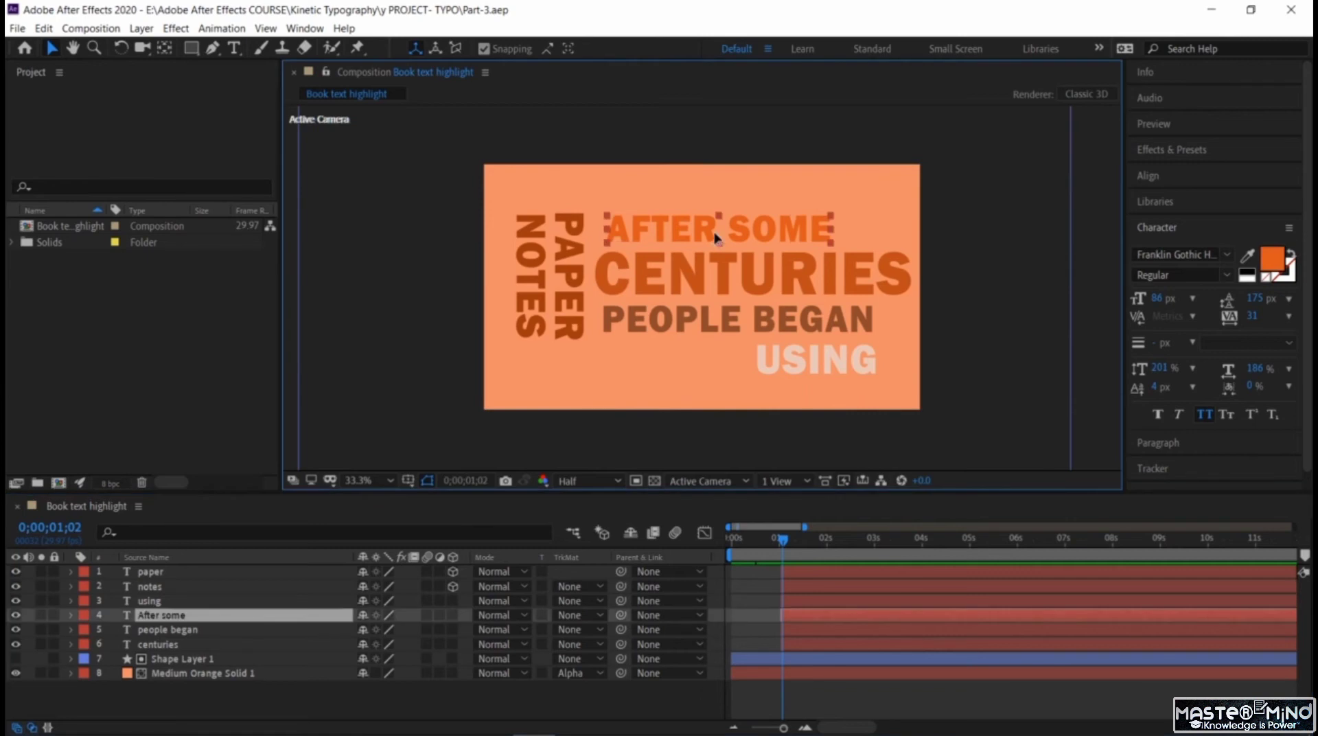
pyautogui.moveTo(716, 238); pyautogui.dragTo(741, 238)
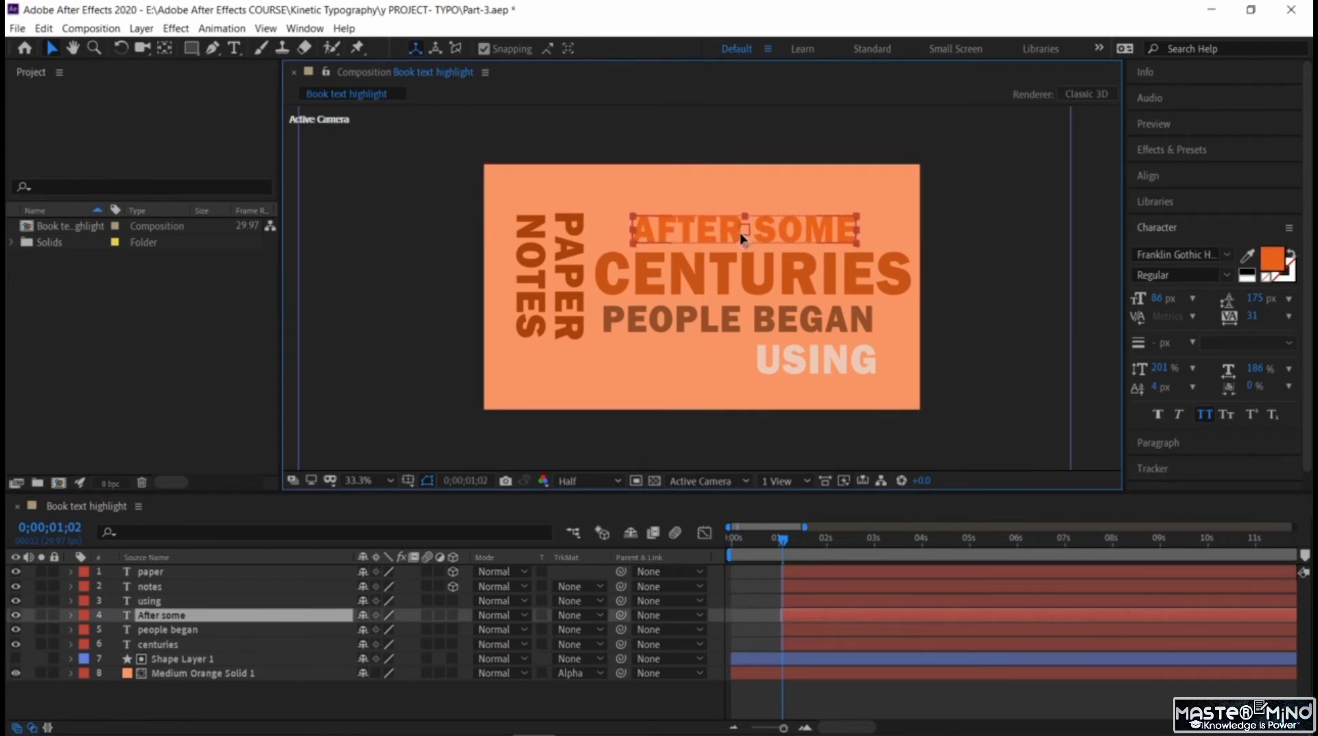
pyautogui.click(814, 197)
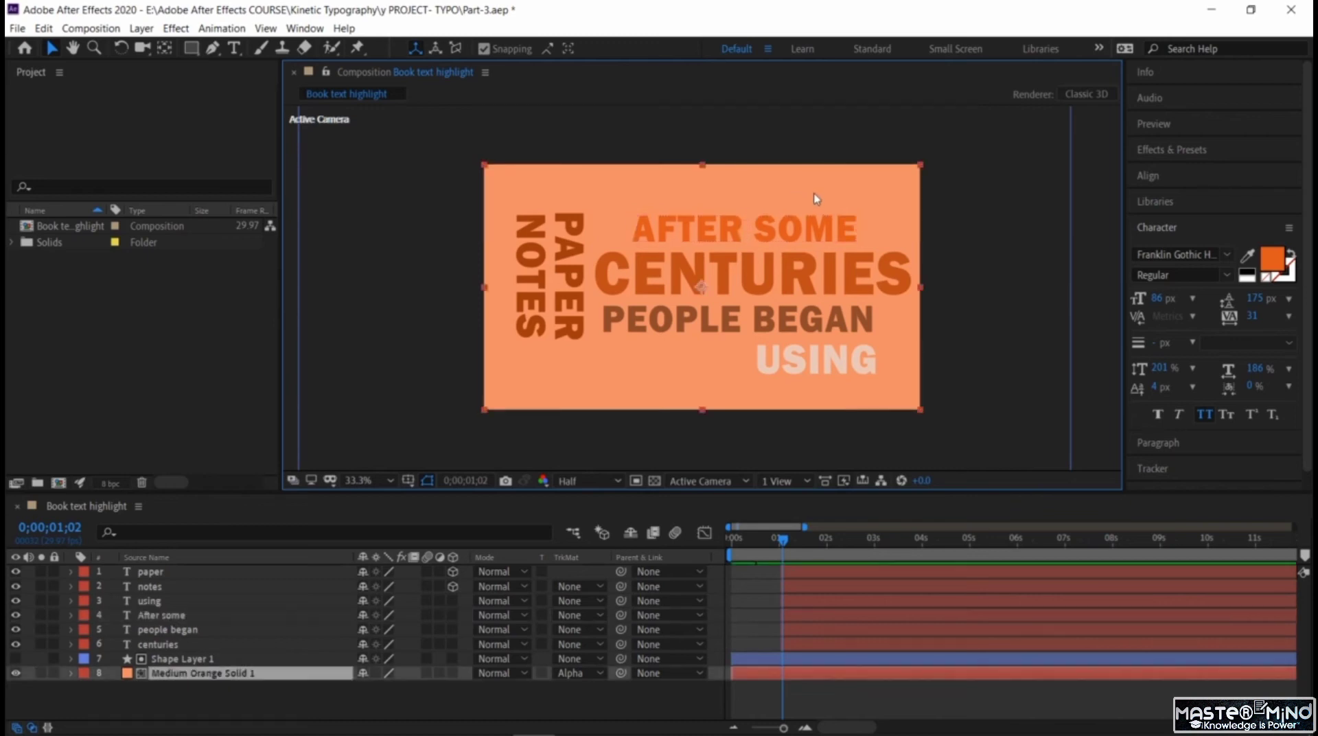
pyautogui.moveTo(789, 232); pyautogui.dragTo(767, 228)
pyautogui.hotkey('ctrl', 'z')
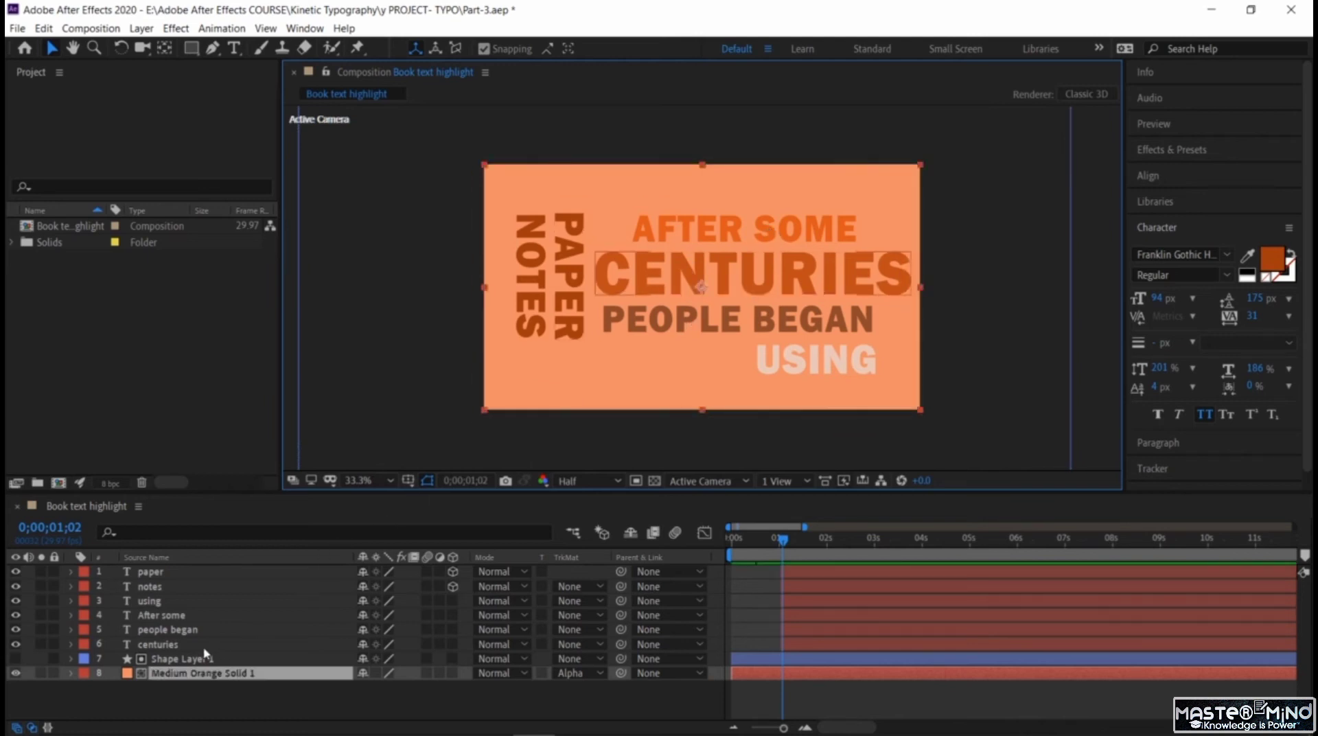
pyautogui.click(648, 229)
pyautogui.moveTo(798, 225)
pyautogui.mouseDown()
pyautogui.moveTo(769, 225)
pyautogui.moveTo(789, 226)
pyautogui.mouseUp()
pyautogui.press('Return')
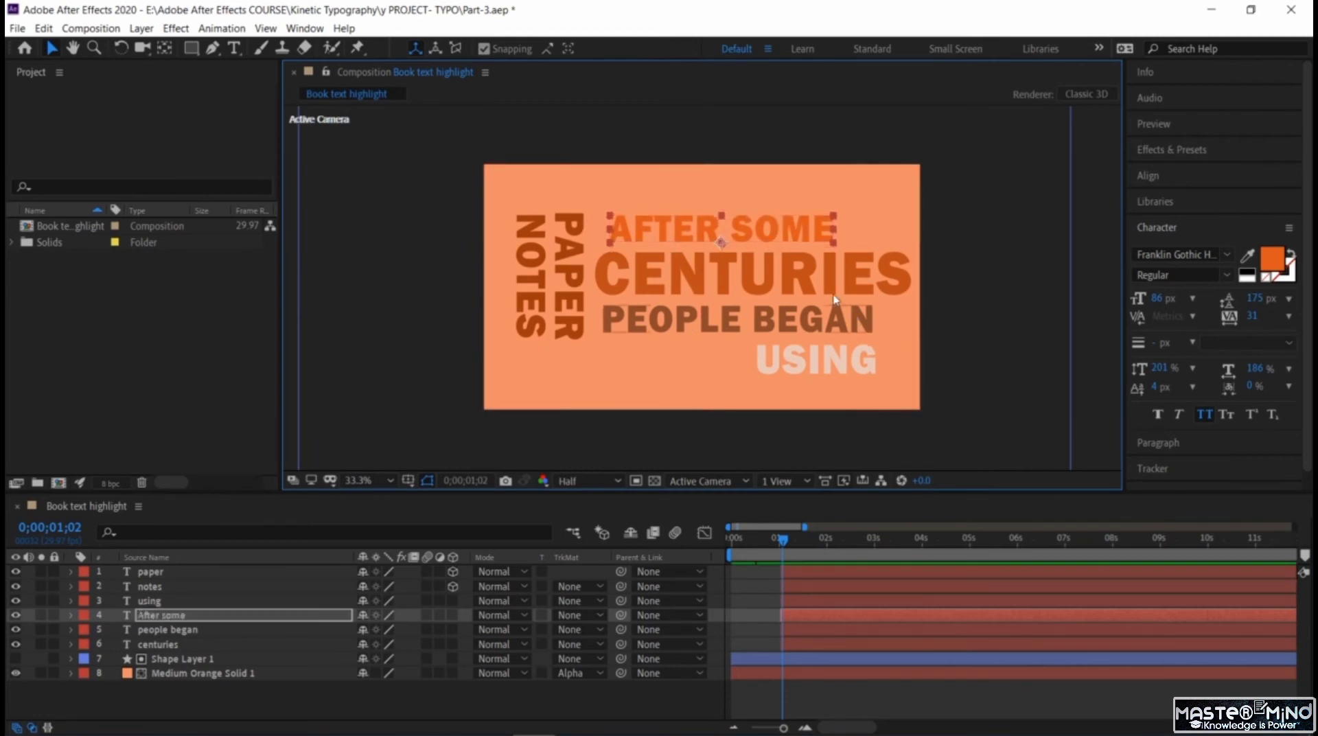
# - Set the After some layer's opacity to 0% and add an opacity keyframe at 0;00;01;02
pyautogui.click(71, 615)
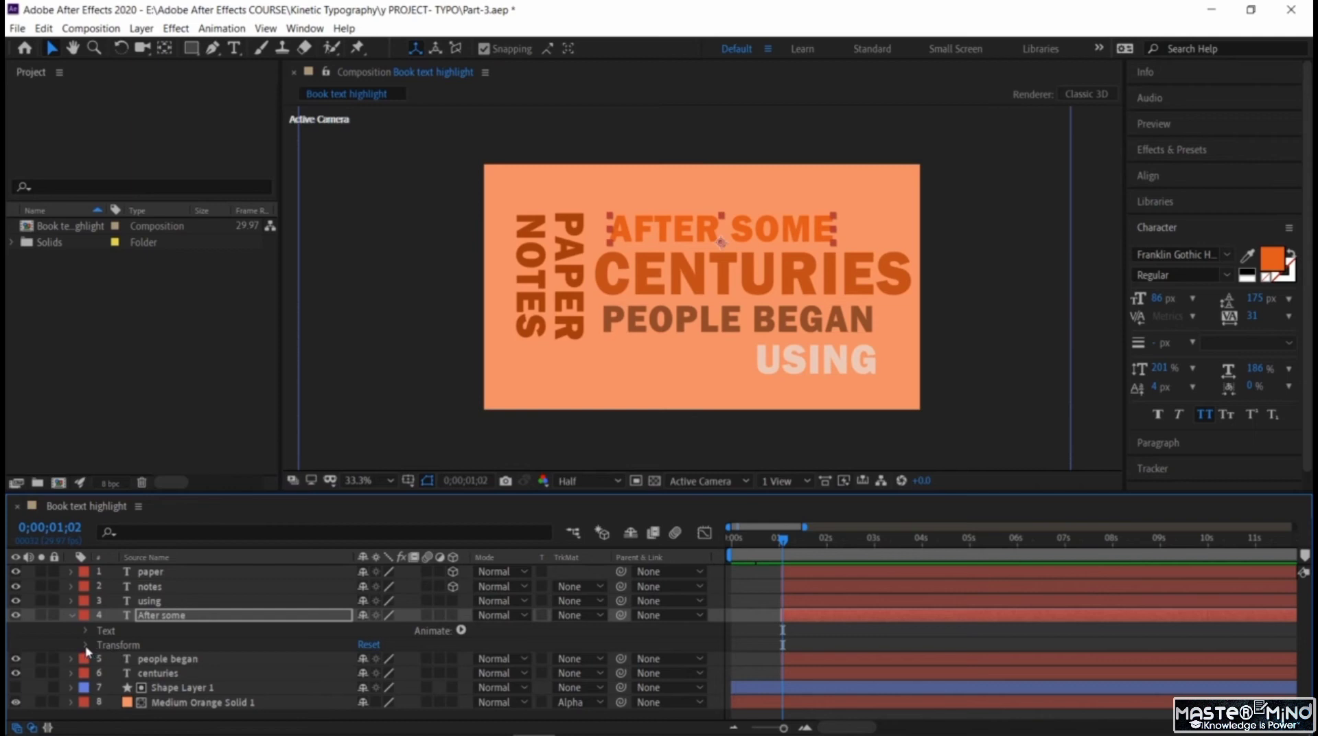
pyautogui.click(85, 645)
pyautogui.click(114, 713)
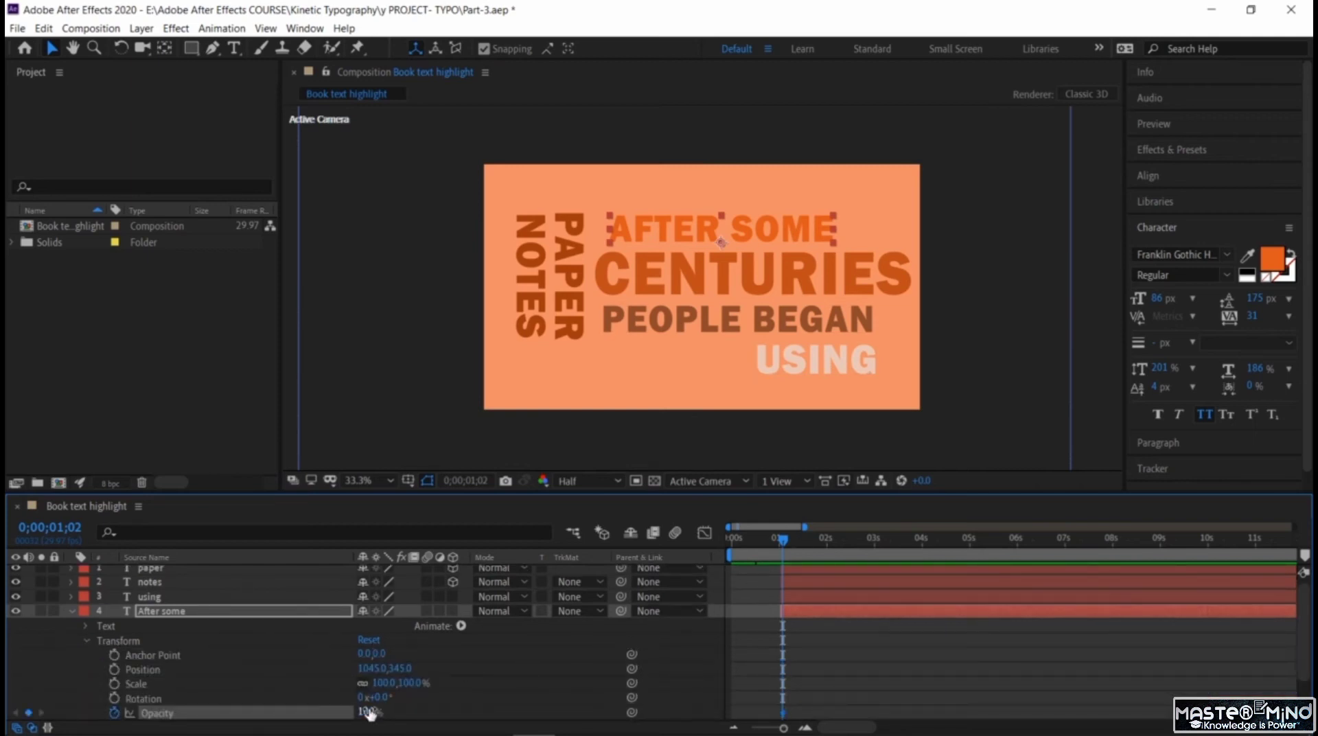
pyautogui.hotkey('ctrl', 'z')
pyautogui.moveTo(367, 710); pyautogui.dragTo(295, 712)
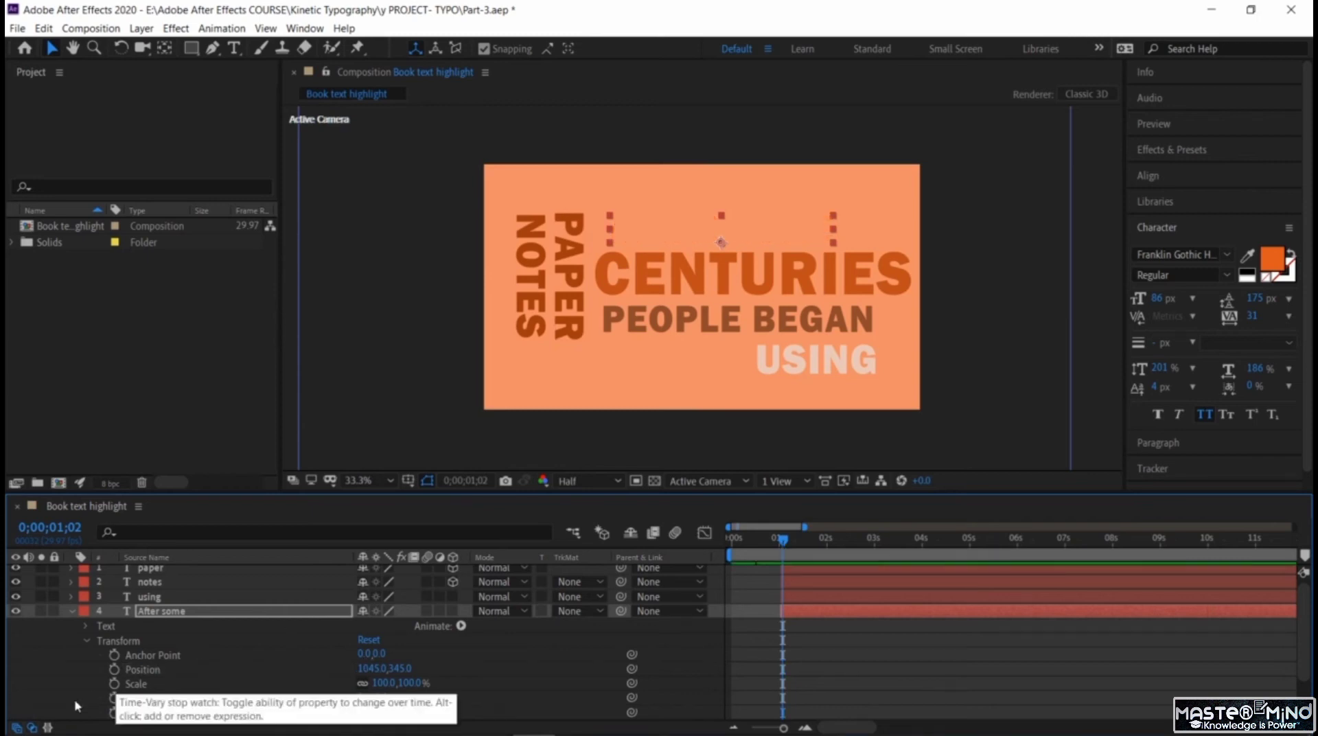
pyautogui.click(113, 712)
pyautogui.scroll(-3, 323, 632)
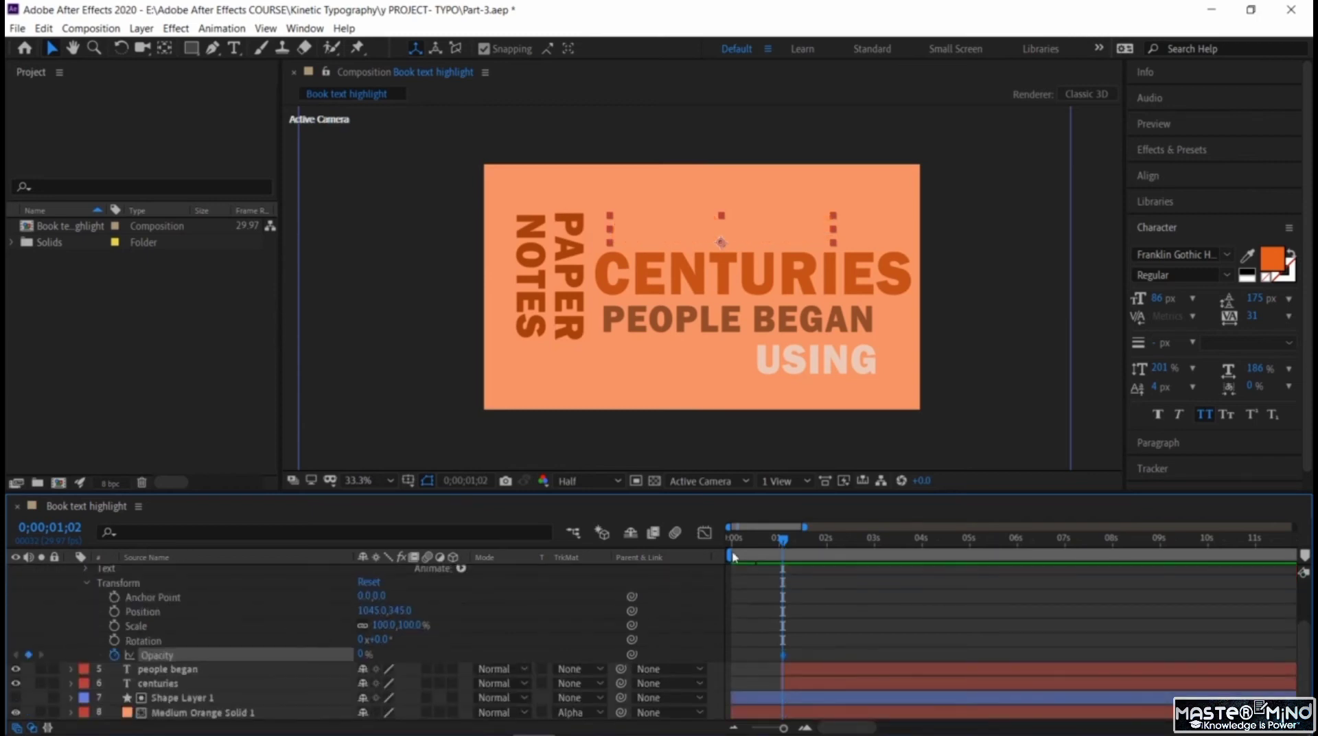
# - Key the After some layer's opacity at 100% at 0;00;01;18 and preview the fade-in from the start
pyautogui.moveTo(785, 544); pyautogui.dragTo(807, 542)
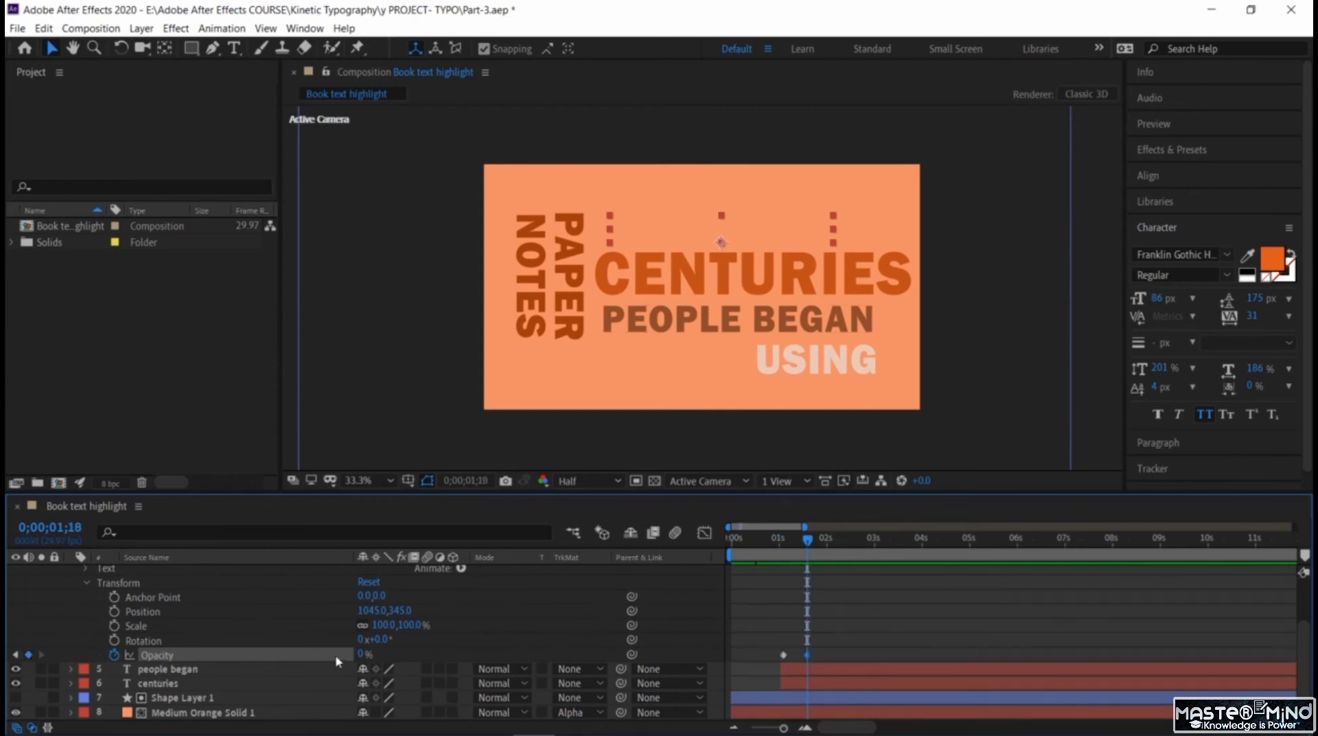
pyautogui.click(365, 655)
pyautogui.write('100')
pyautogui.press('Return')
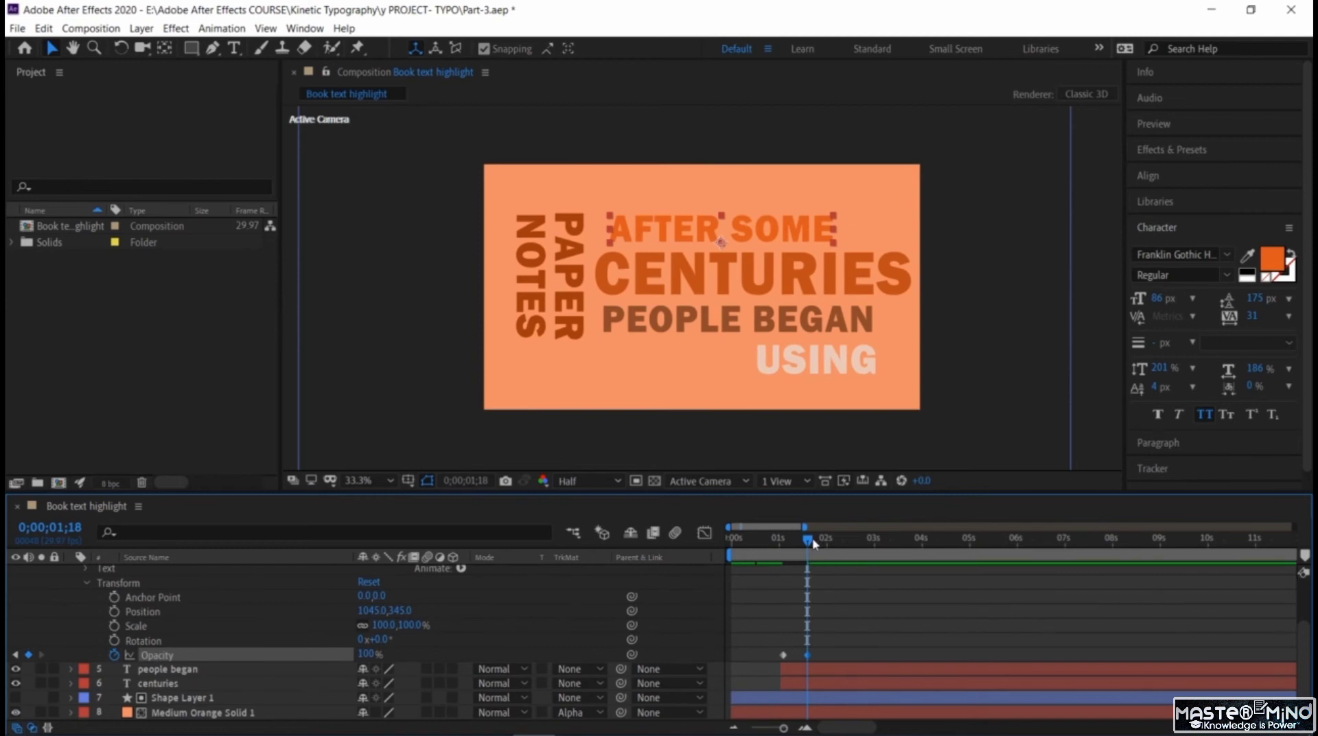
pyautogui.moveTo(810, 542); pyautogui.dragTo(733, 542)
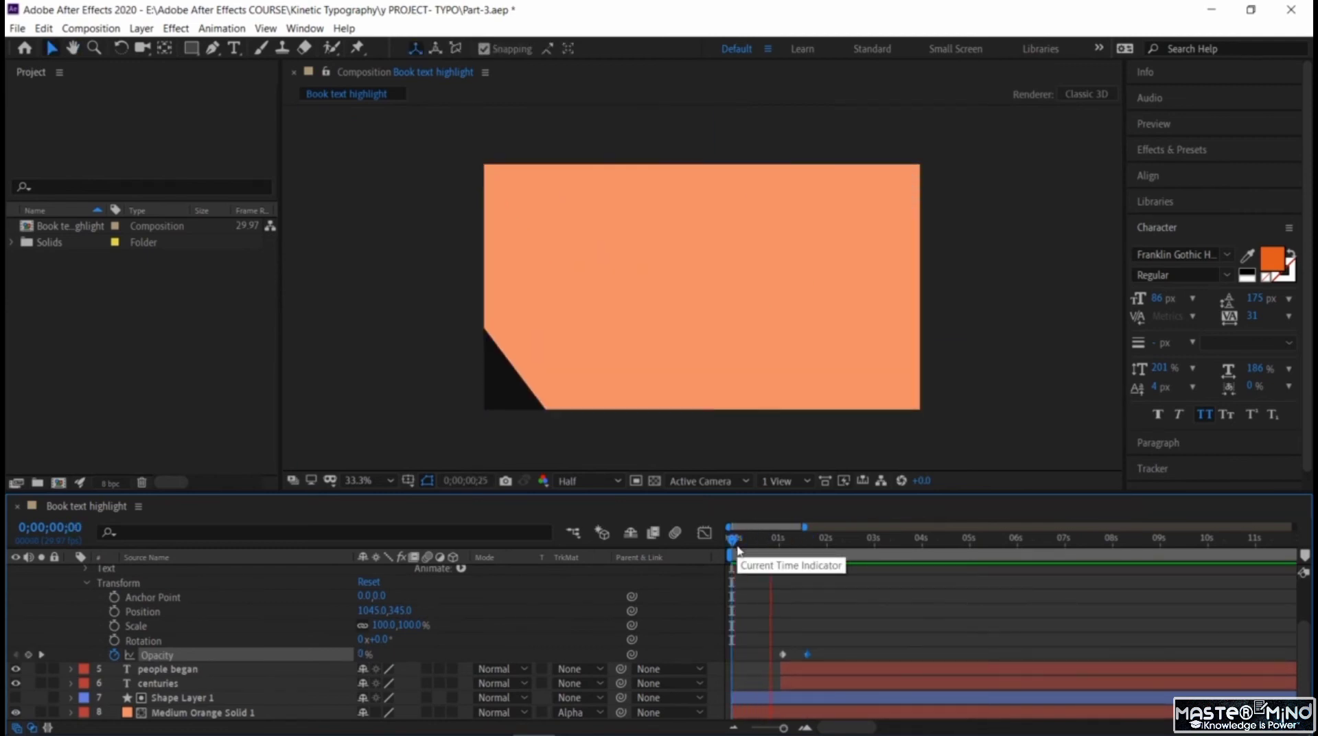
pyautogui.press('space')
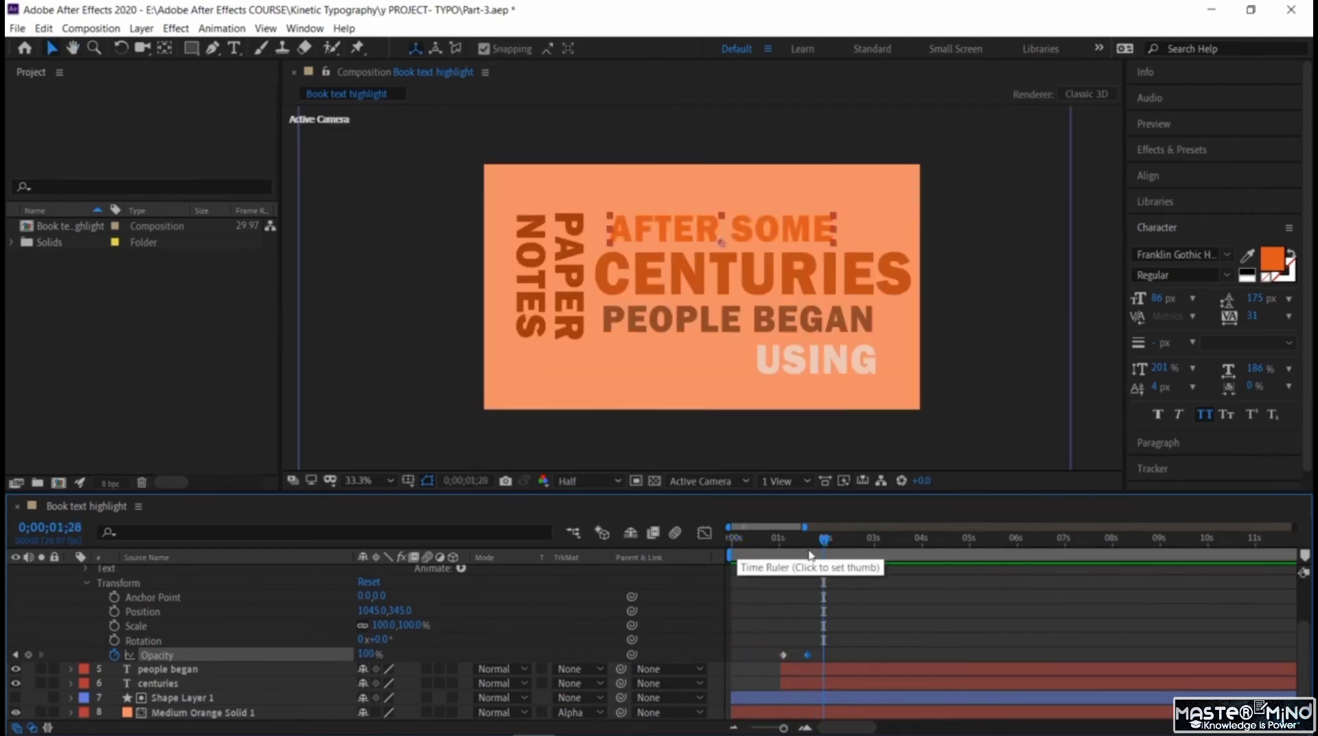
# - Apply Easy Ease to both opacity keyframes of the After some layer
pyautogui.moveTo(774, 646); pyautogui.dragTo(817, 660)
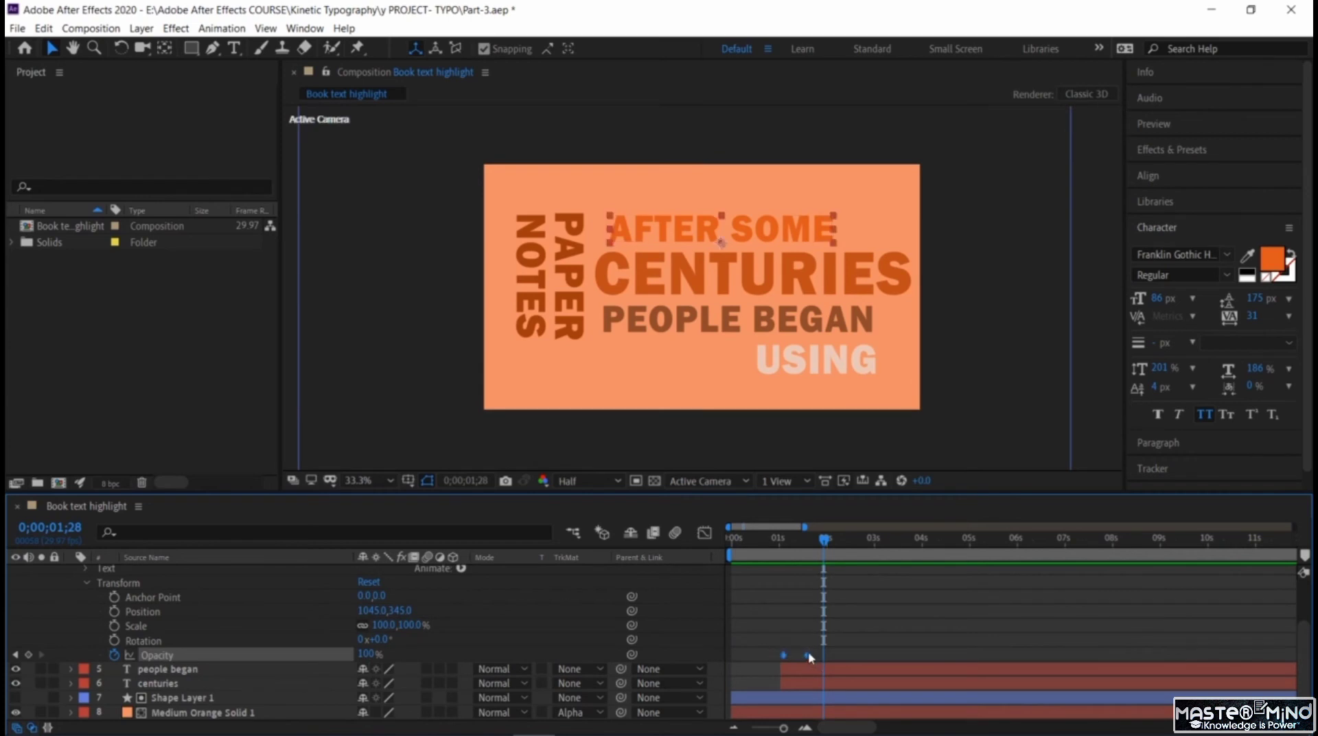
pyautogui.rightClick(808, 654)
pyautogui.moveTo(892, 641)
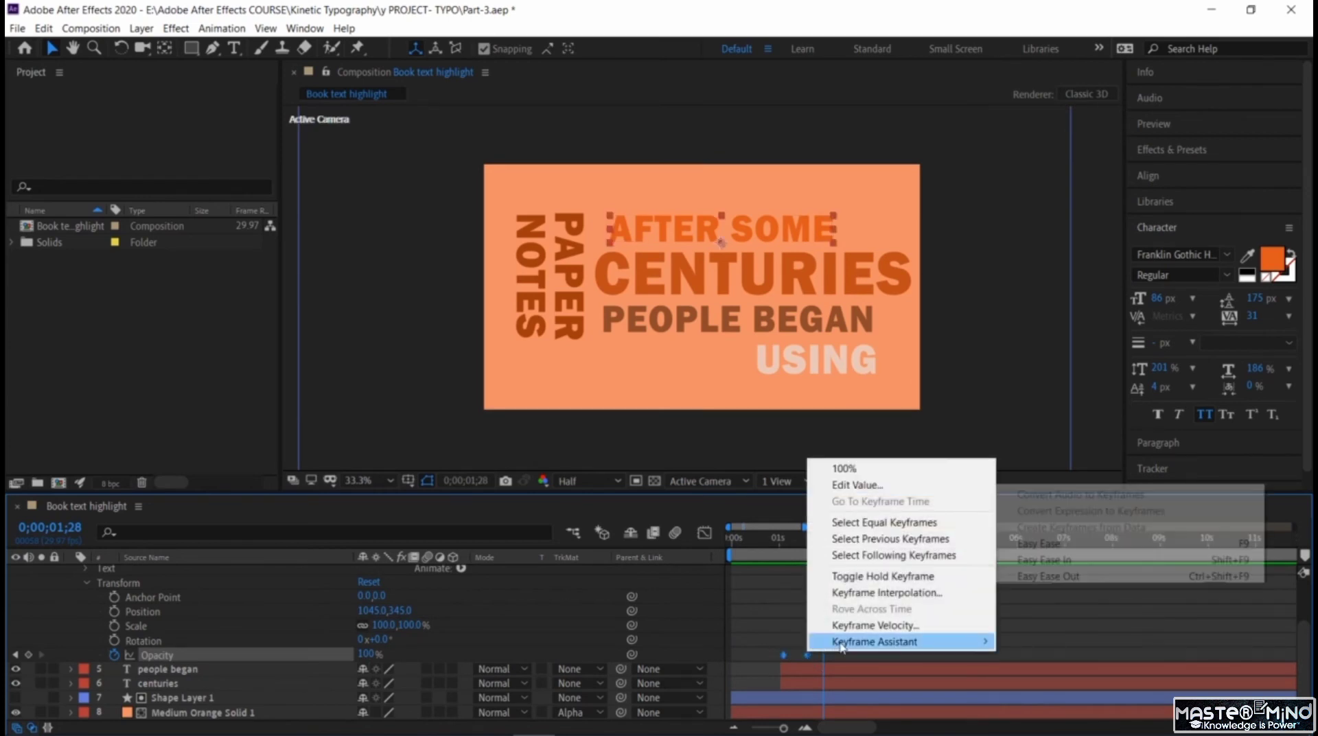
pyautogui.click(1057, 542)
# - Collapse the After some layer's properties and move the layer below the centuries layer
pyautogui.scroll(2, 83, 618)
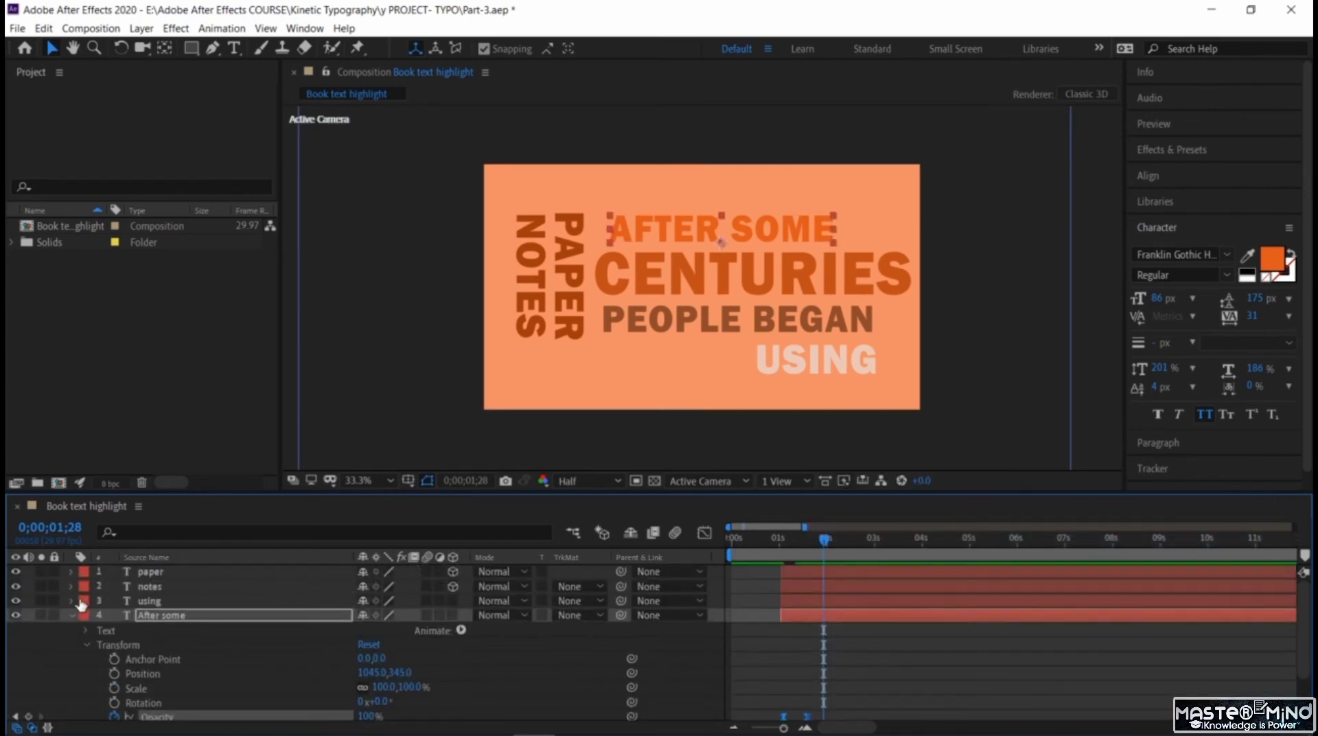
pyautogui.click(72, 615)
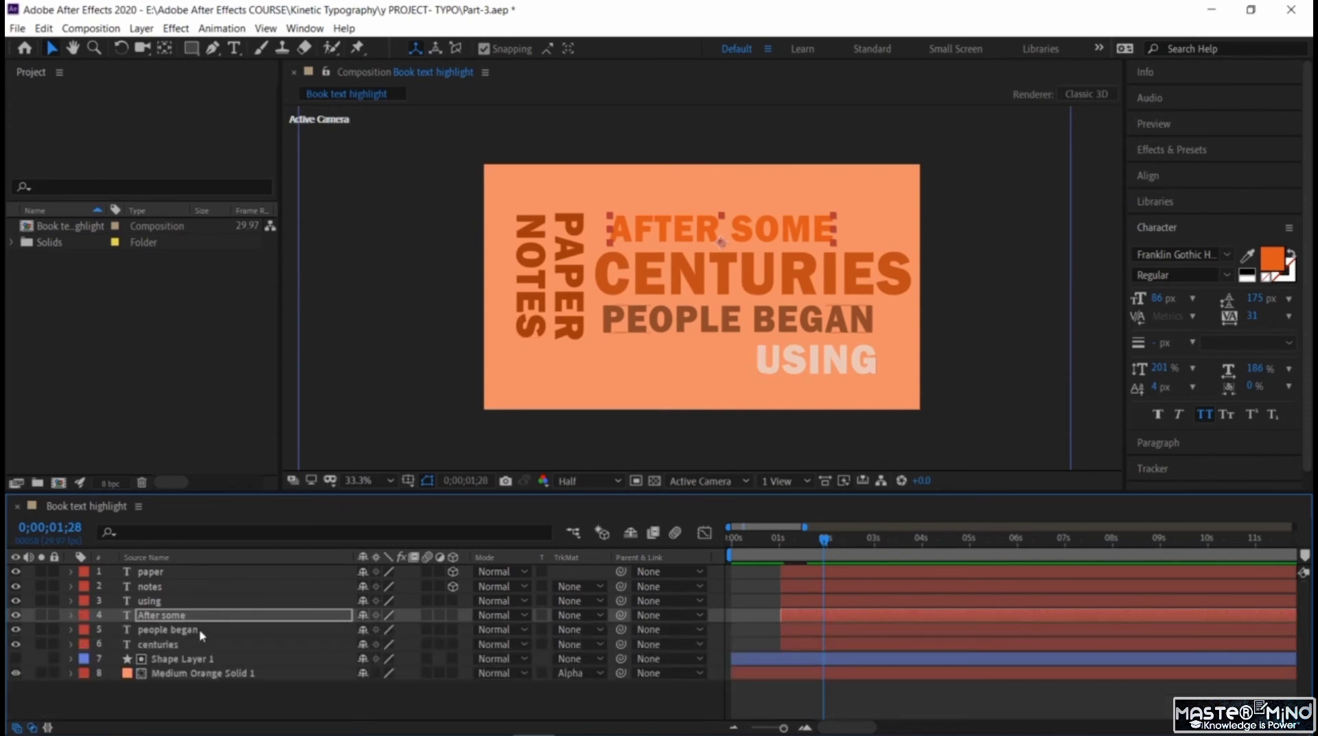
pyautogui.moveTo(201, 619); pyautogui.dragTo(200, 645)
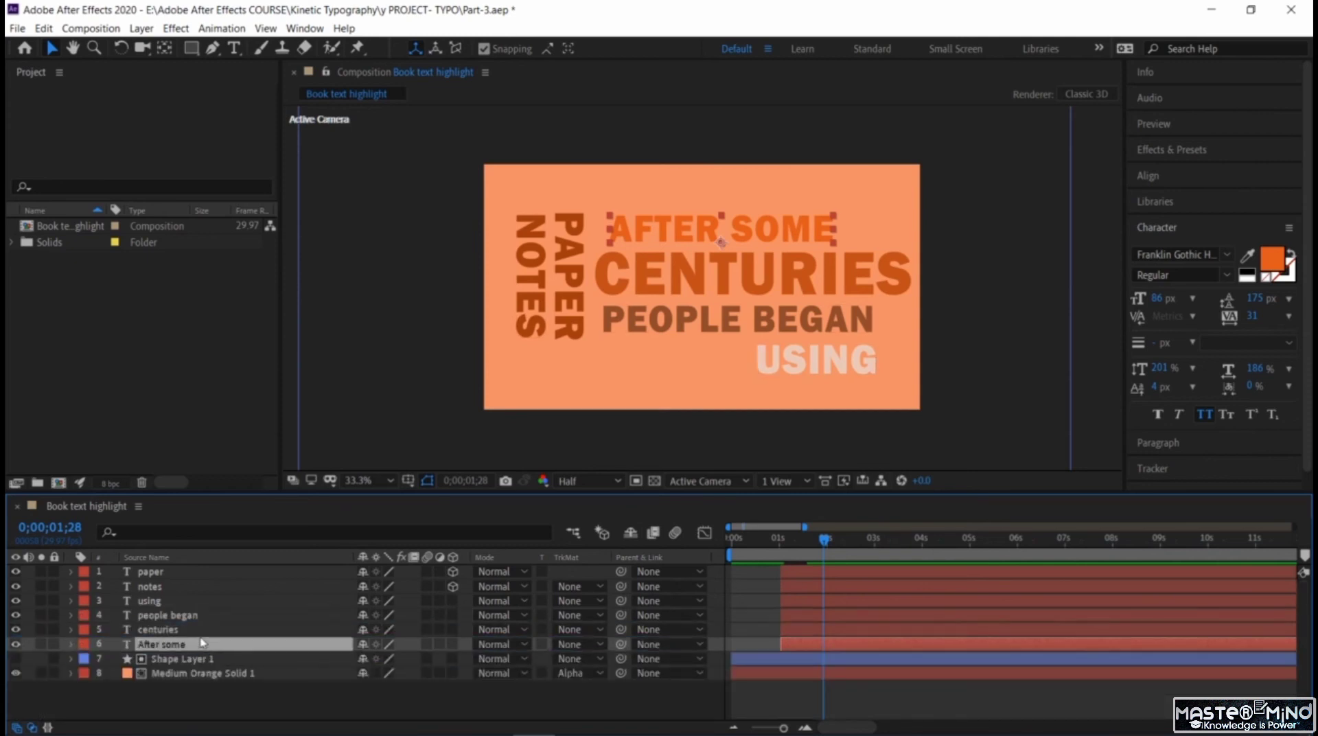
# - Trim the centuries layer's start to 0;00;01;28 and key its position there with the text beyond the frame's right edge, about 2744, 577
pyautogui.click(204, 629)
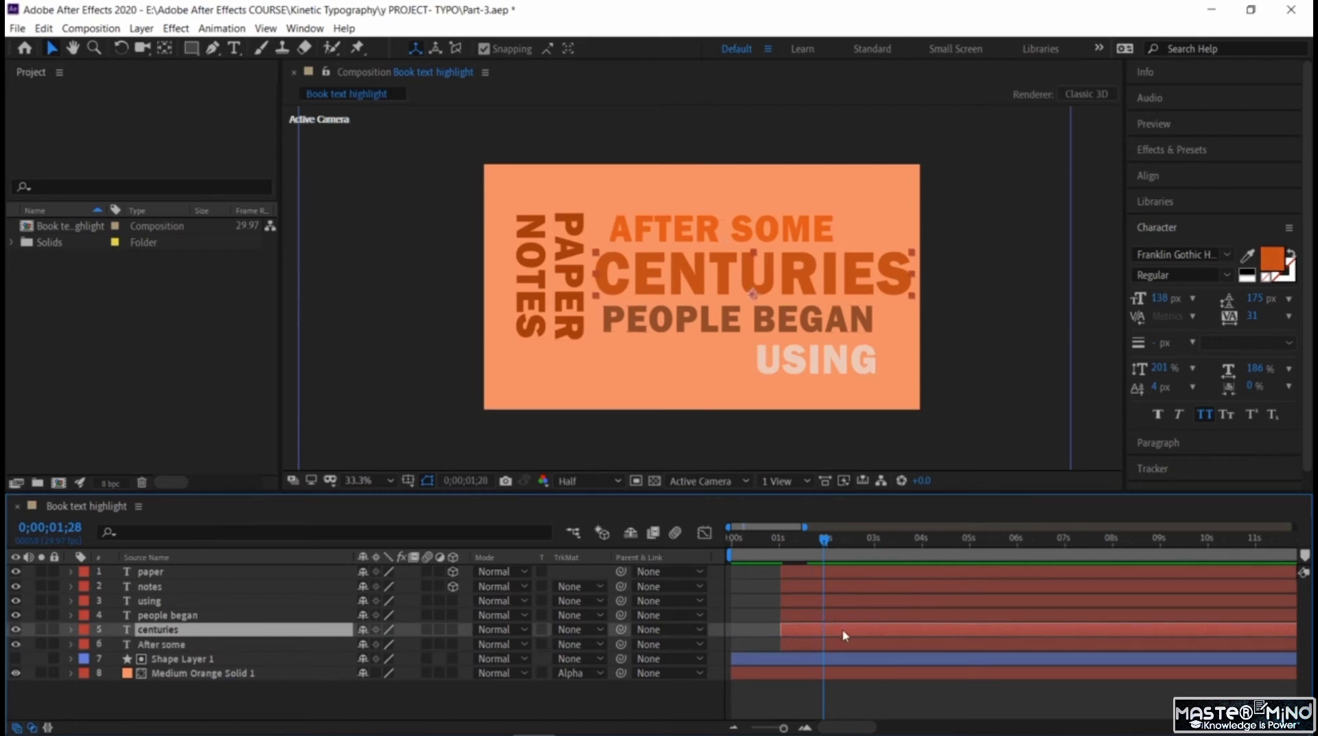
pyautogui.hotkey('alt', '[')
pyautogui.press('p')
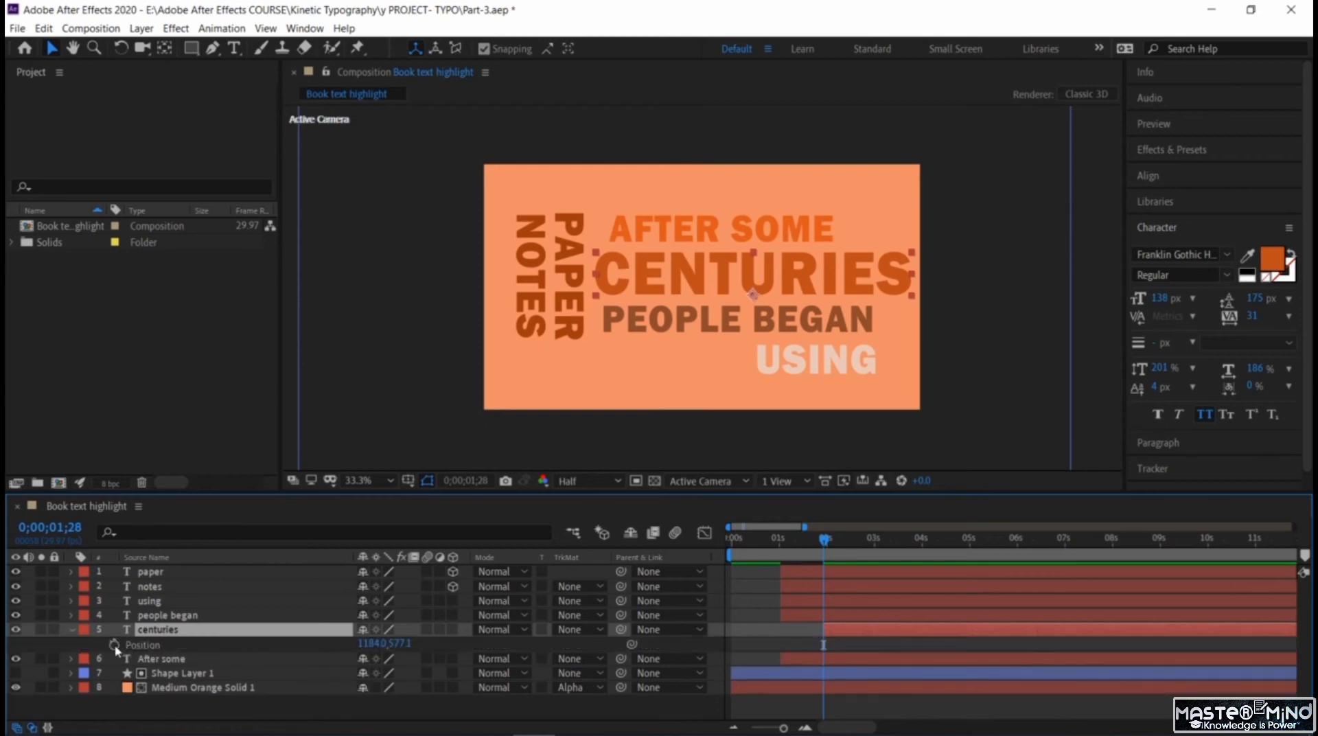
pyautogui.click(114, 645)
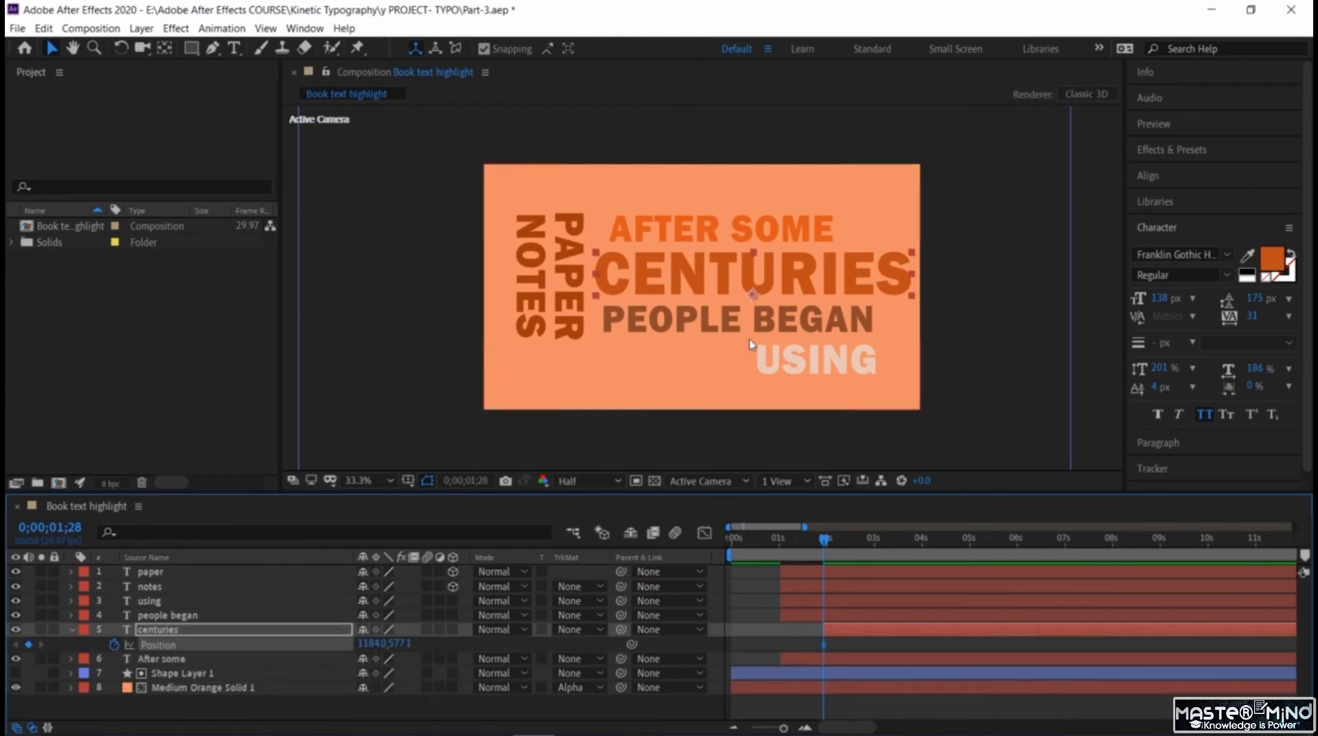
pyautogui.moveTo(680, 275); pyautogui.dragTo(1036, 274)
# - Key the centuries layer's position inside the frame at 0;00;02;16, about 1211, 577, and apply Easy Ease to both position keyframes
pyautogui.moveTo(827, 544); pyautogui.dragTo(852, 542)
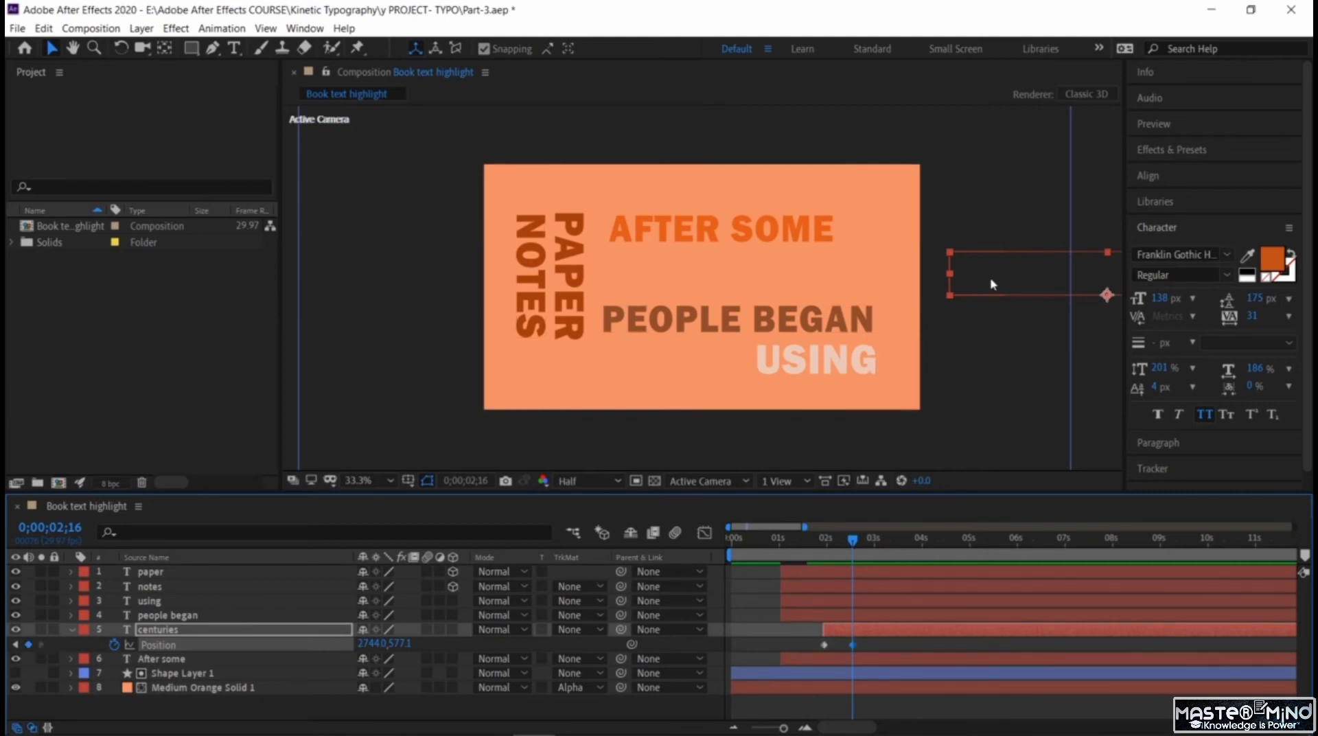
pyautogui.moveTo(991, 284); pyautogui.dragTo(653, 273)
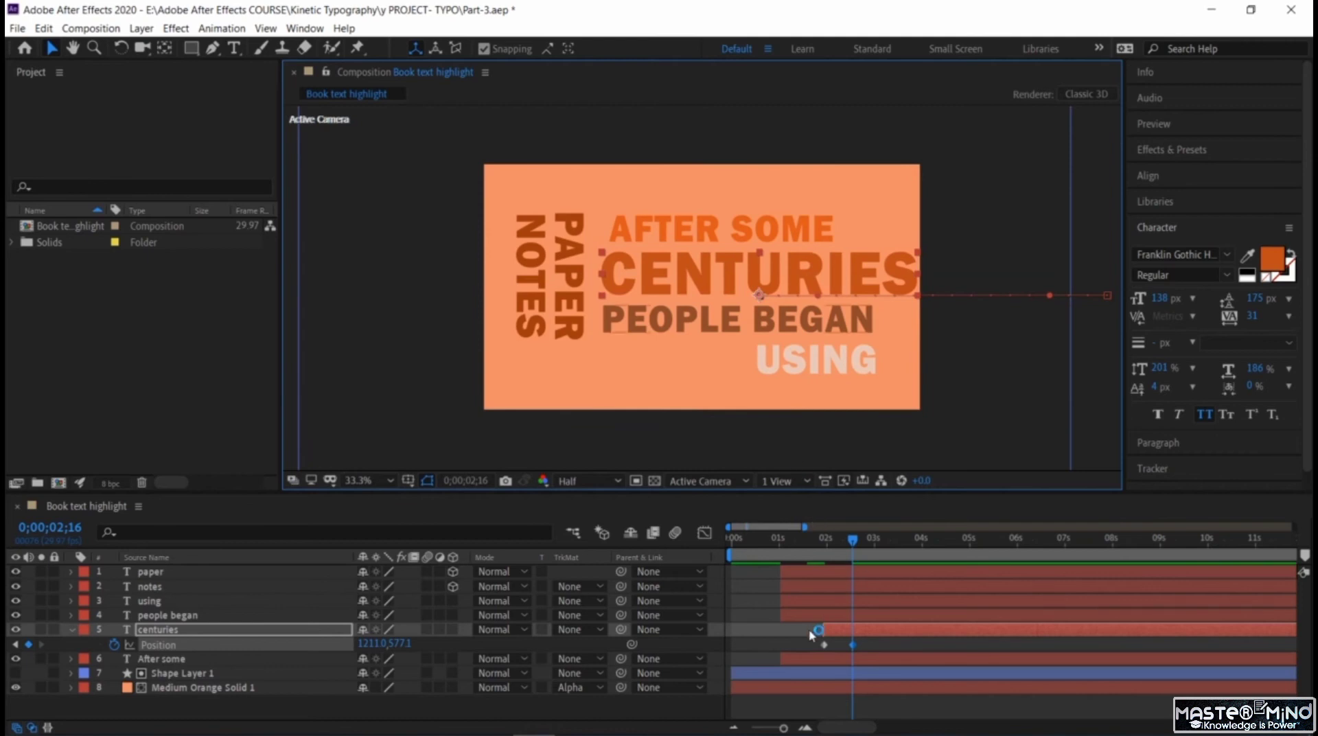
pyautogui.rightClick(854, 646)
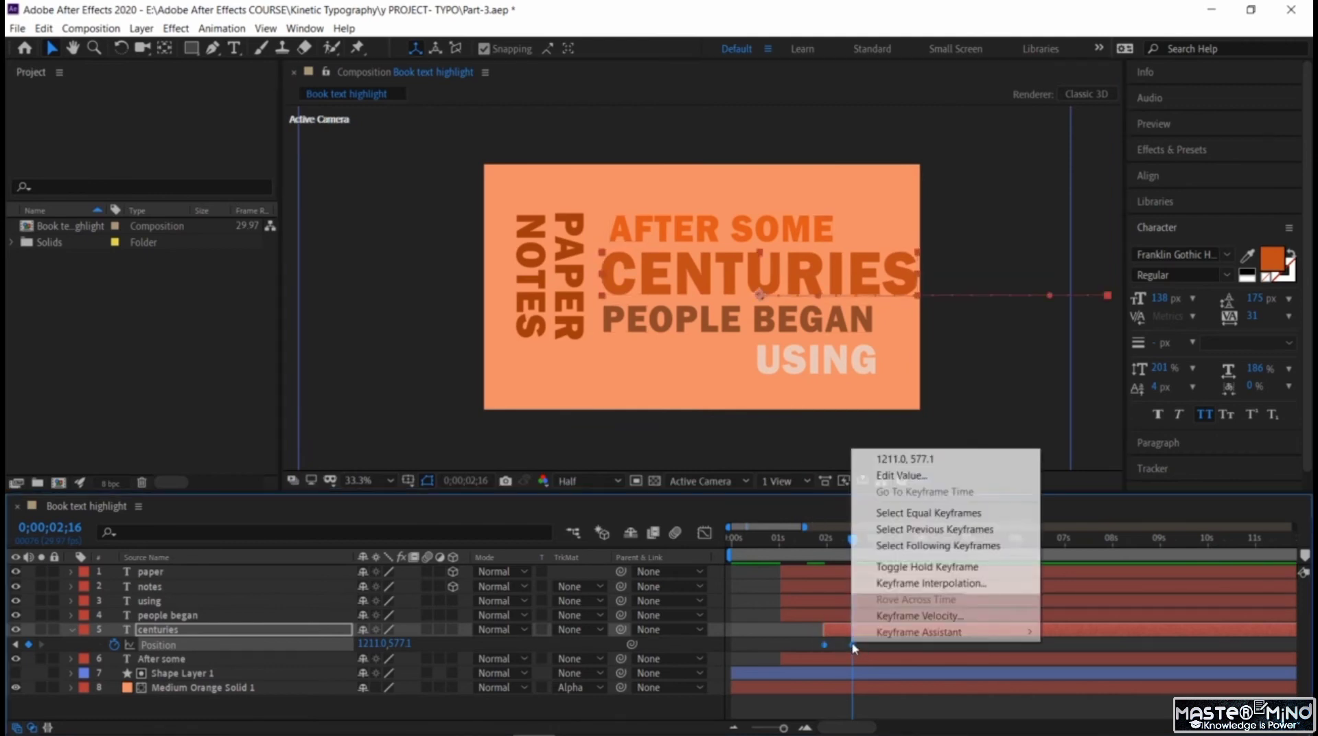
pyautogui.moveTo(880, 639)
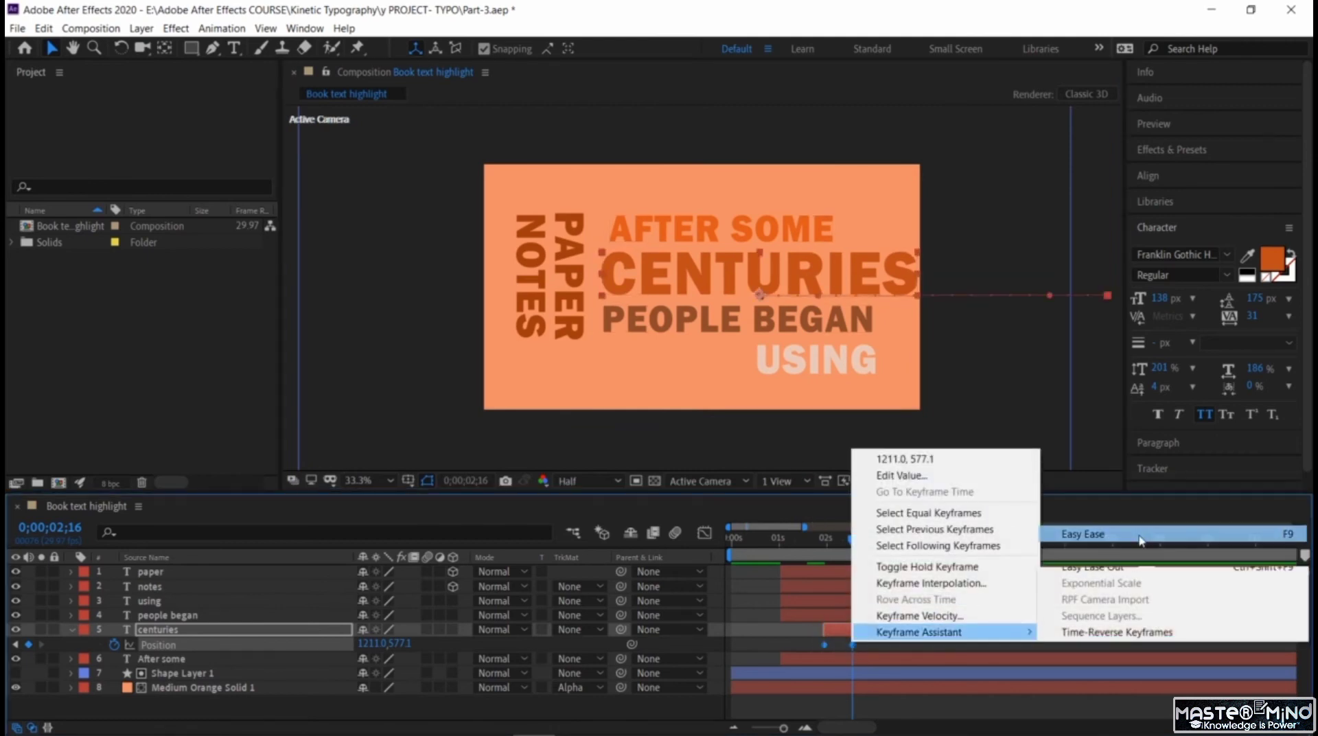
pyautogui.click(1084, 534)
# - Preview the centuries text's slide-in twice, starting shortly before the one-second mark
pyautogui.moveTo(853, 543); pyautogui.dragTo(770, 538)
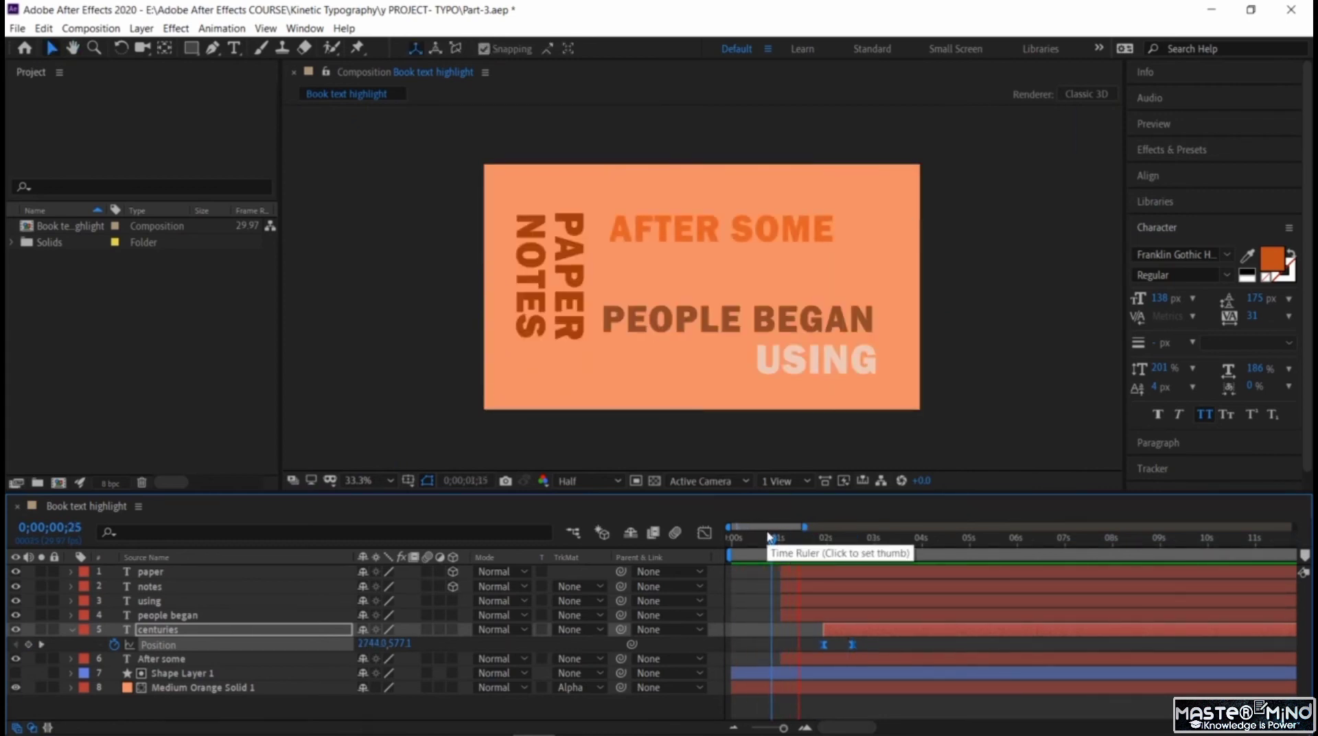
pyautogui.press('space')
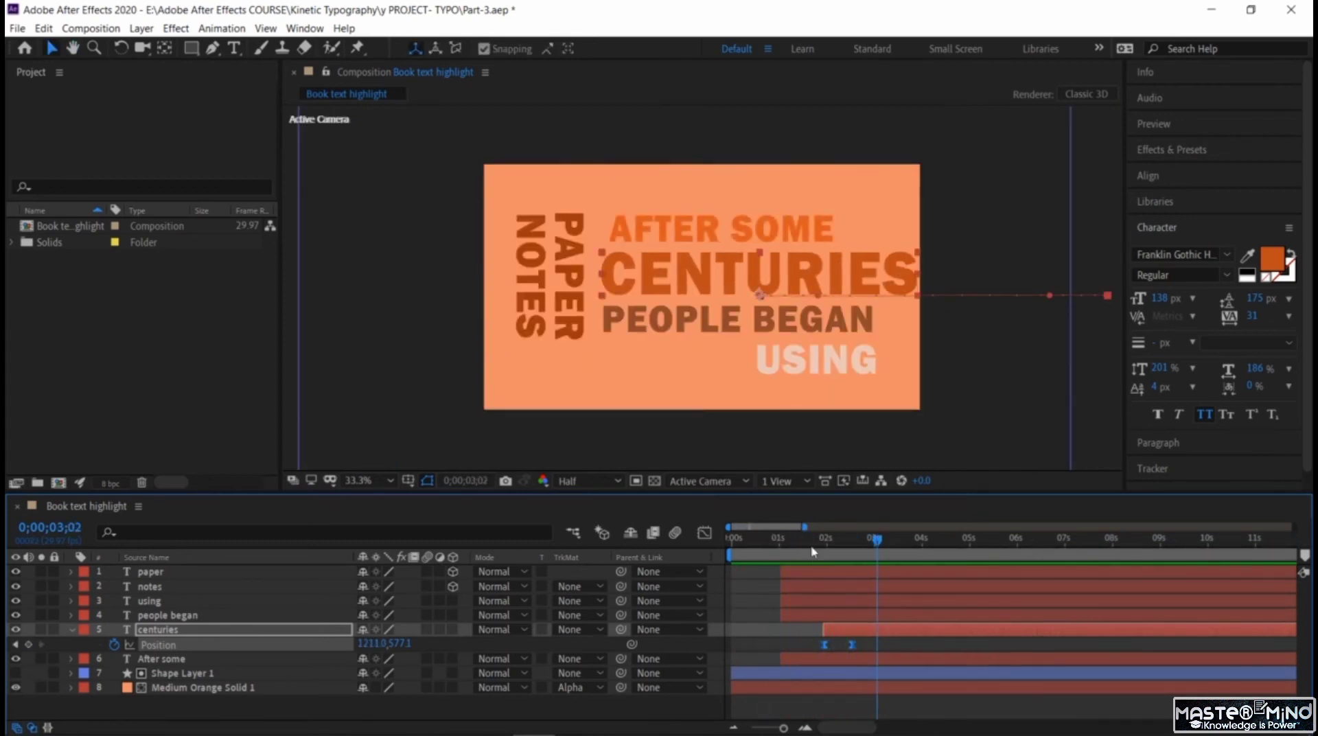
pyautogui.moveTo(877, 540); pyautogui.dragTo(767, 555)
pyautogui.press('space')
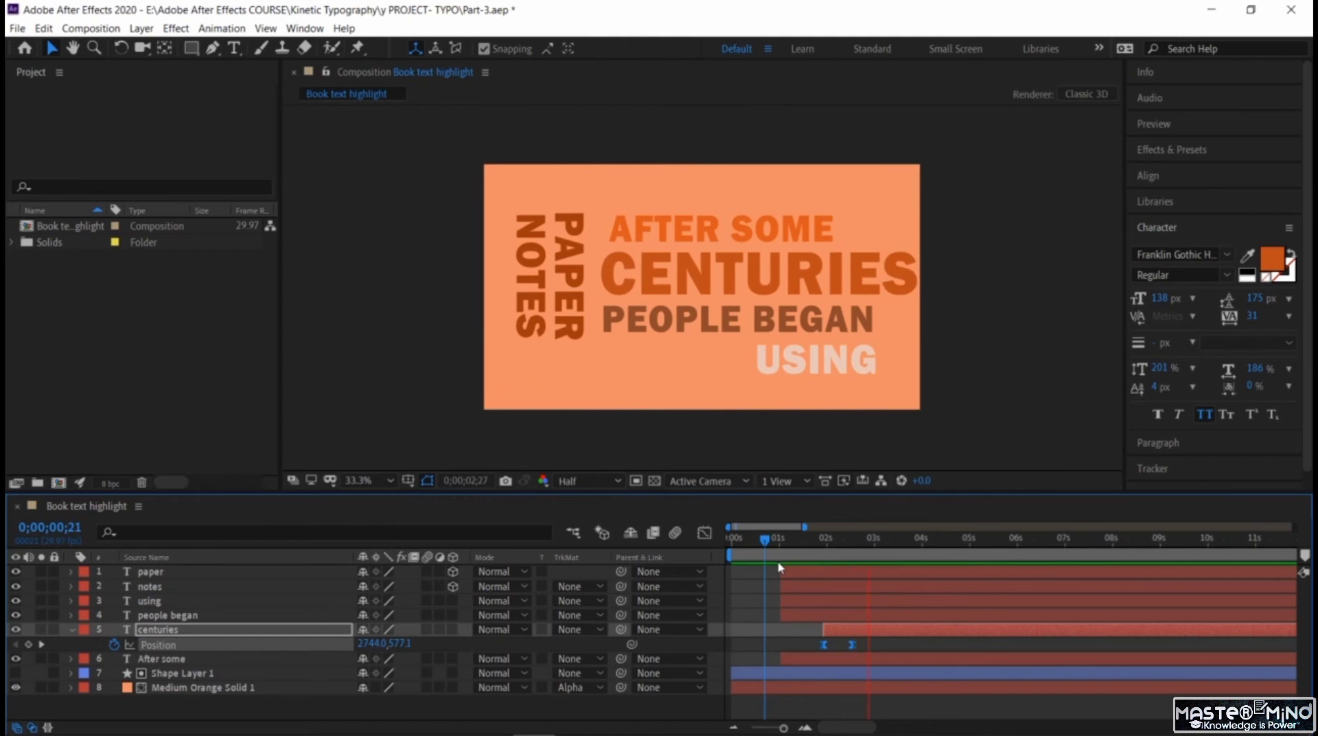
pyautogui.press('space')
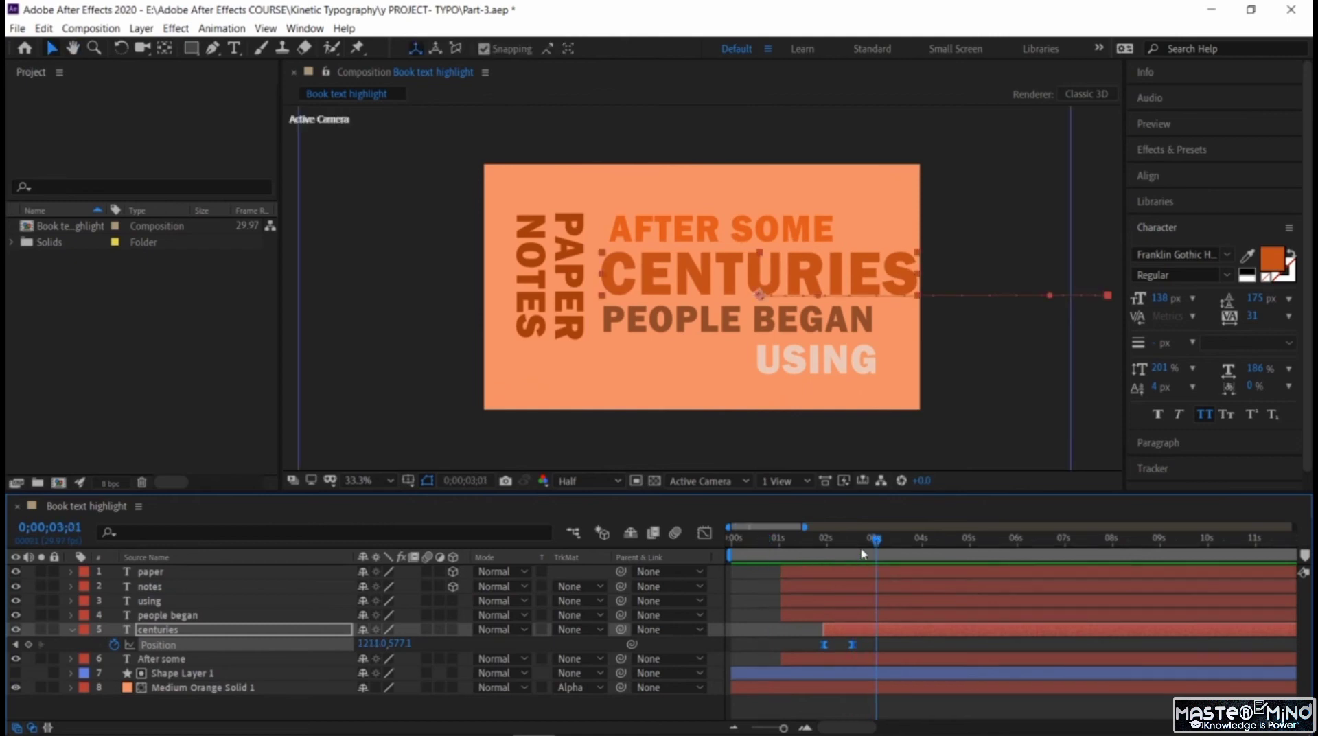
# - Move the people began layer to start at 0;00;03;01 and place a rotation keyframe at that start
pyautogui.click(71, 632)
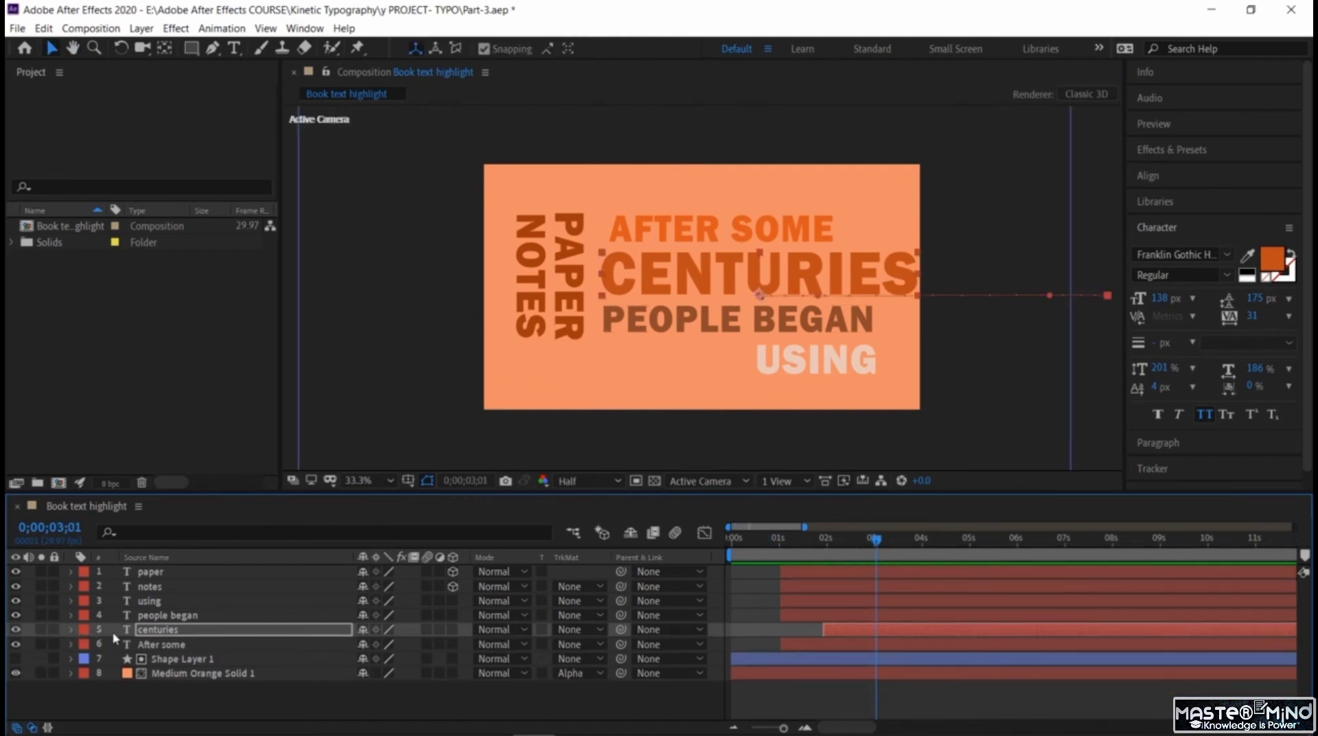
pyautogui.click(169, 617)
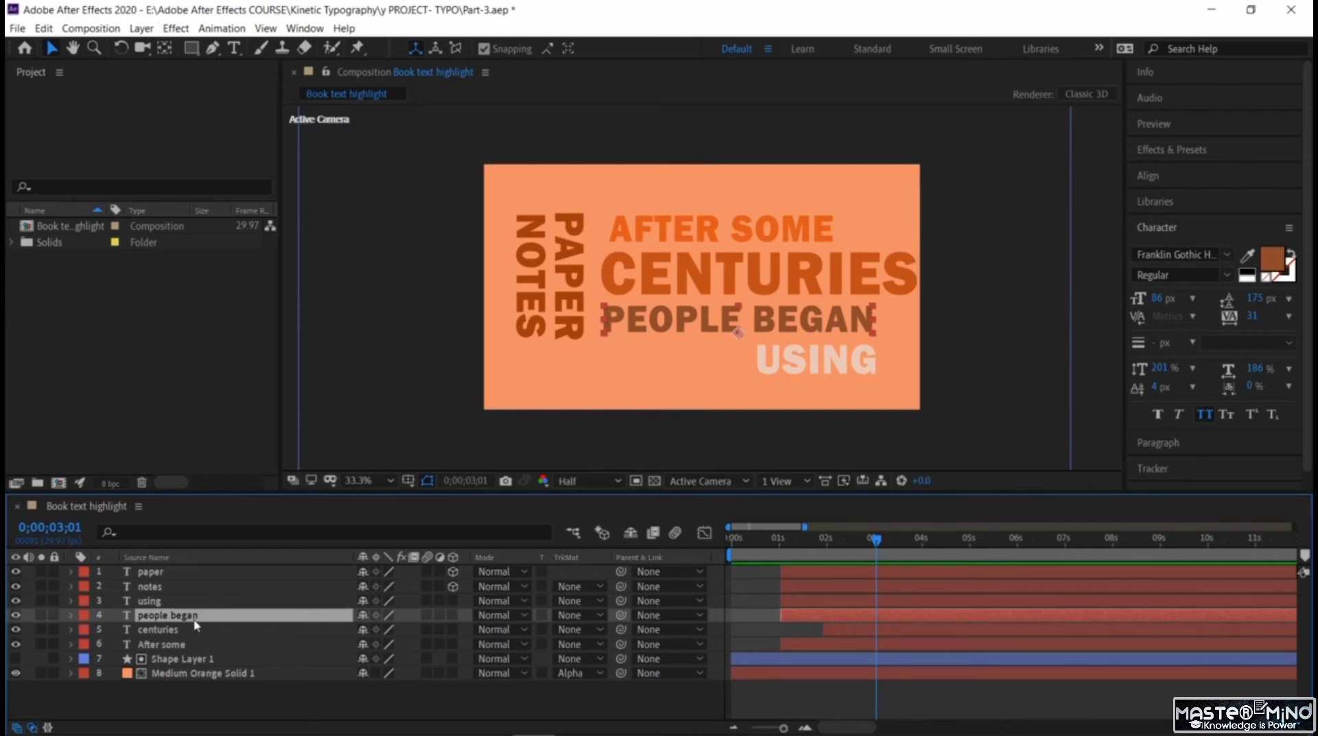
pyautogui.press('r')
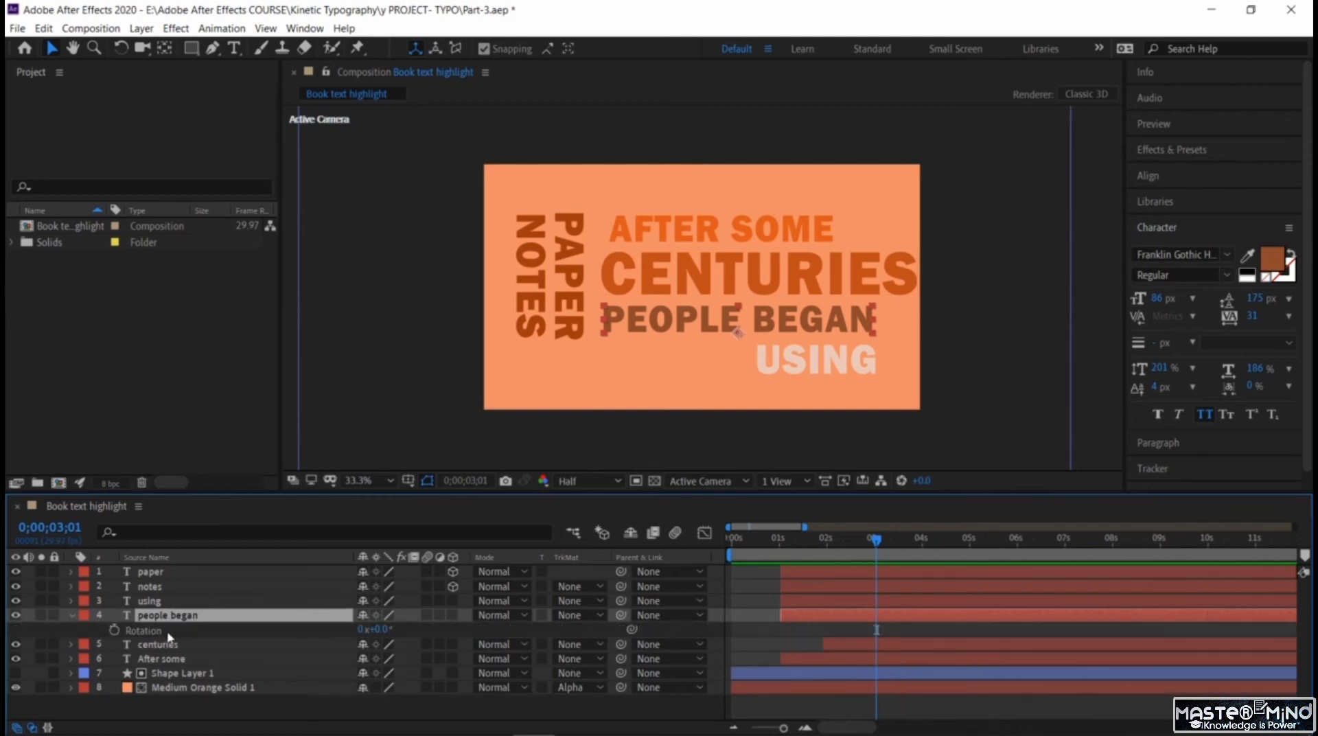
pyautogui.click(113, 631)
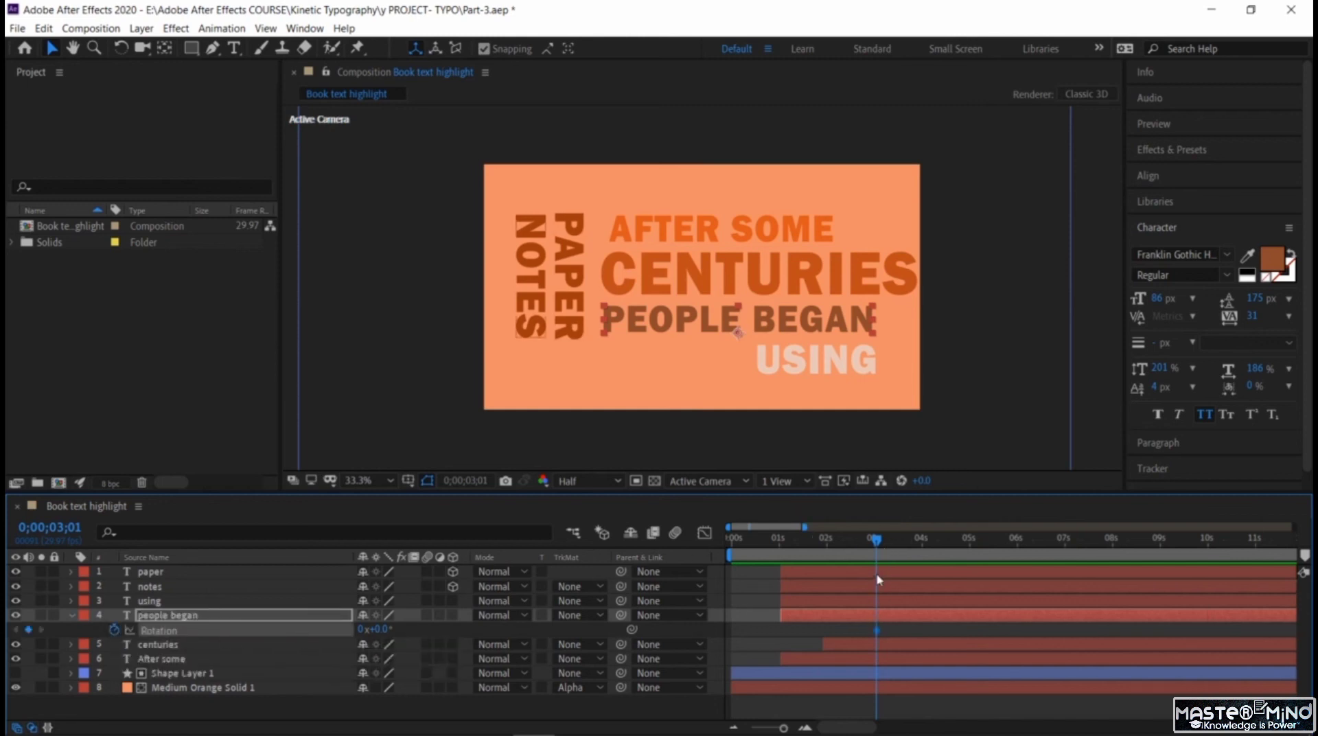
pyautogui.click(889, 614)
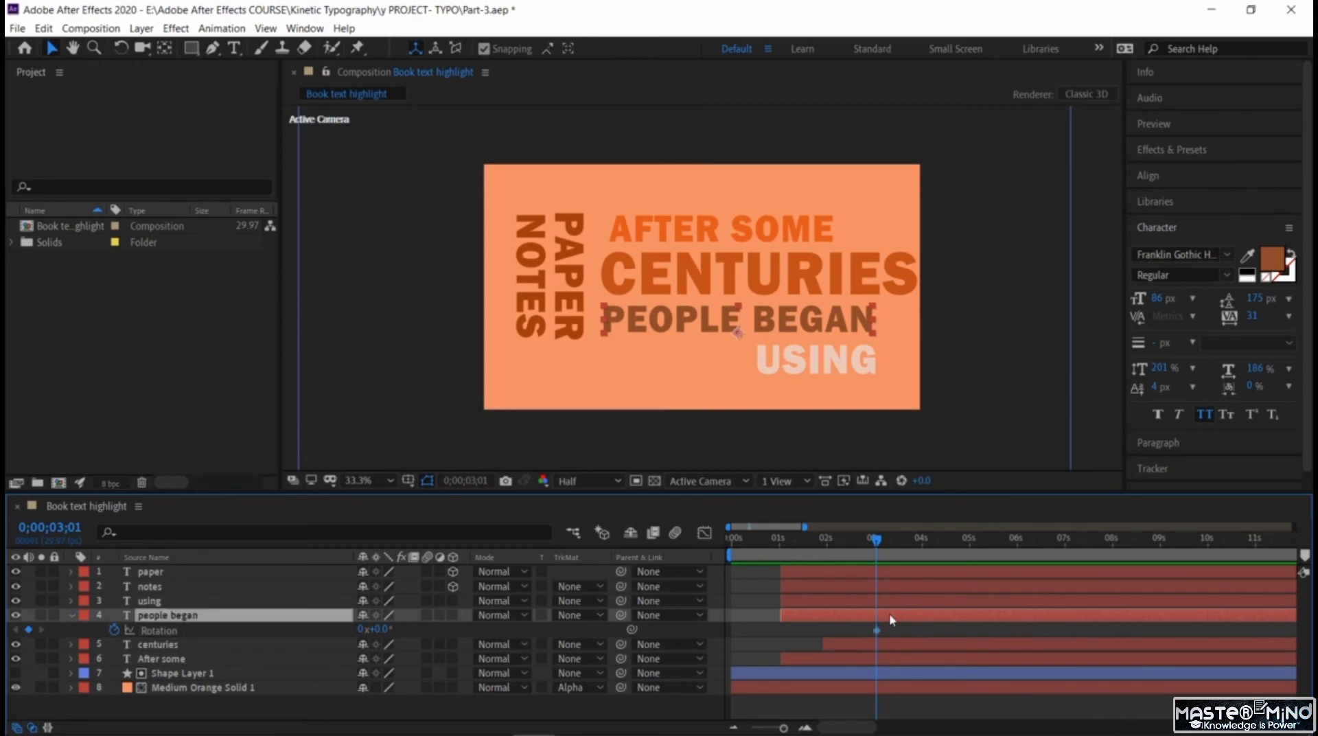
pyautogui.press('[')
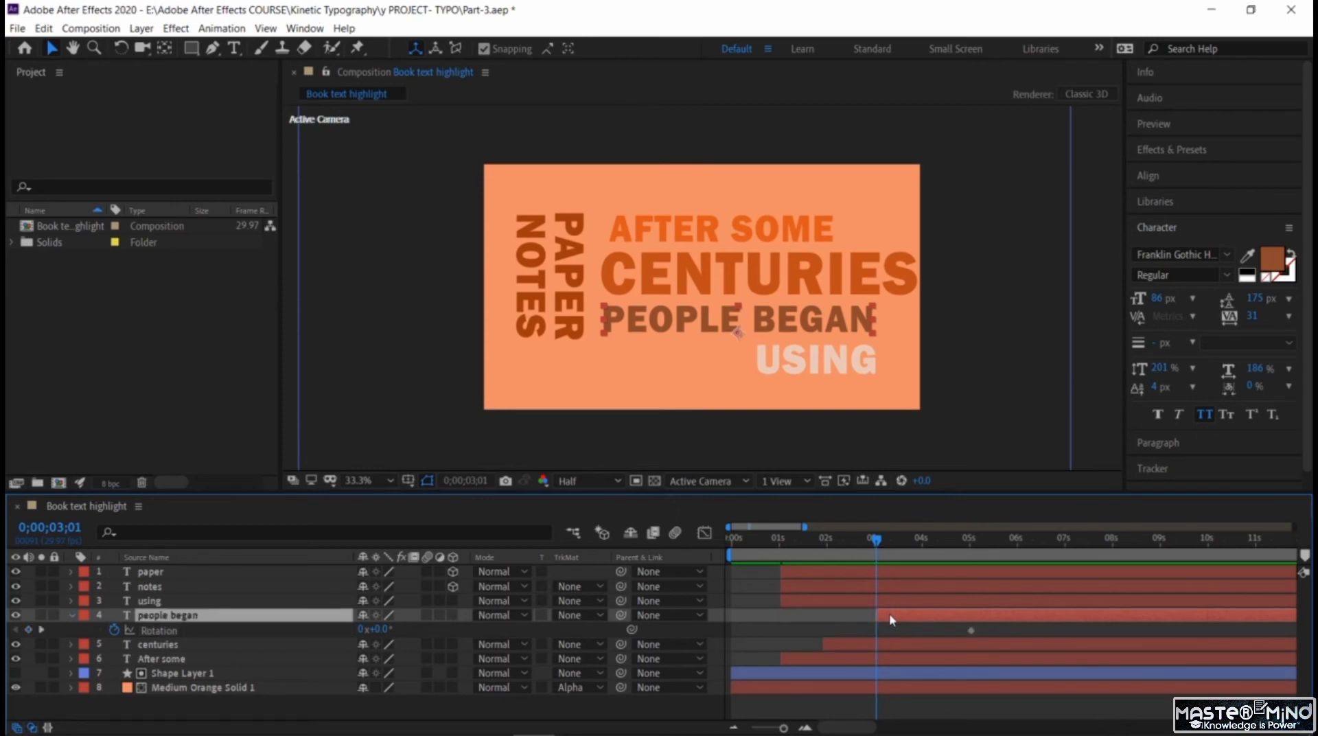
pyautogui.moveTo(970, 630); pyautogui.dragTo(877, 629)
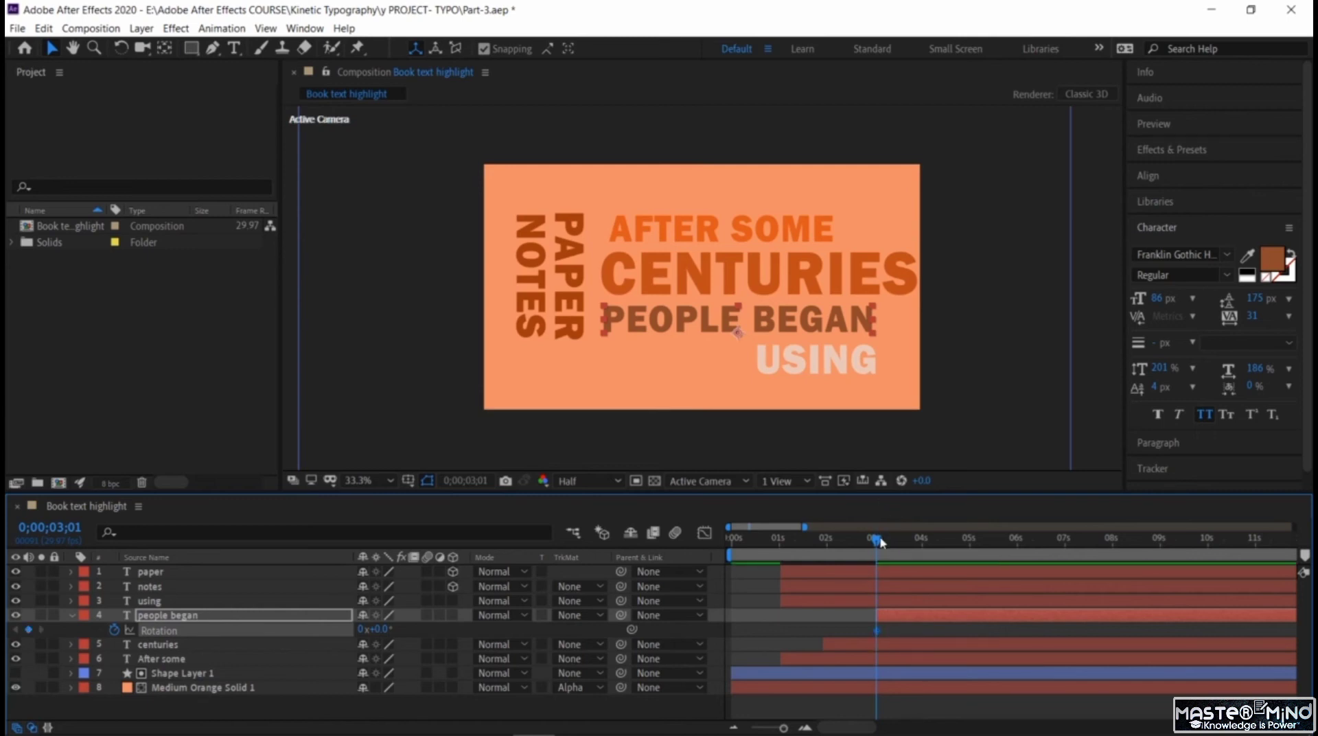
# - Remove the people began layer's rotation keyframe, try a rotation of -1°, and undo that rotation
pyautogui.moveTo(881, 540); pyautogui.dragTo(883, 544)
pyautogui.click(114, 629)
pyautogui.moveTo(377, 629); pyautogui.dragTo(379, 629)
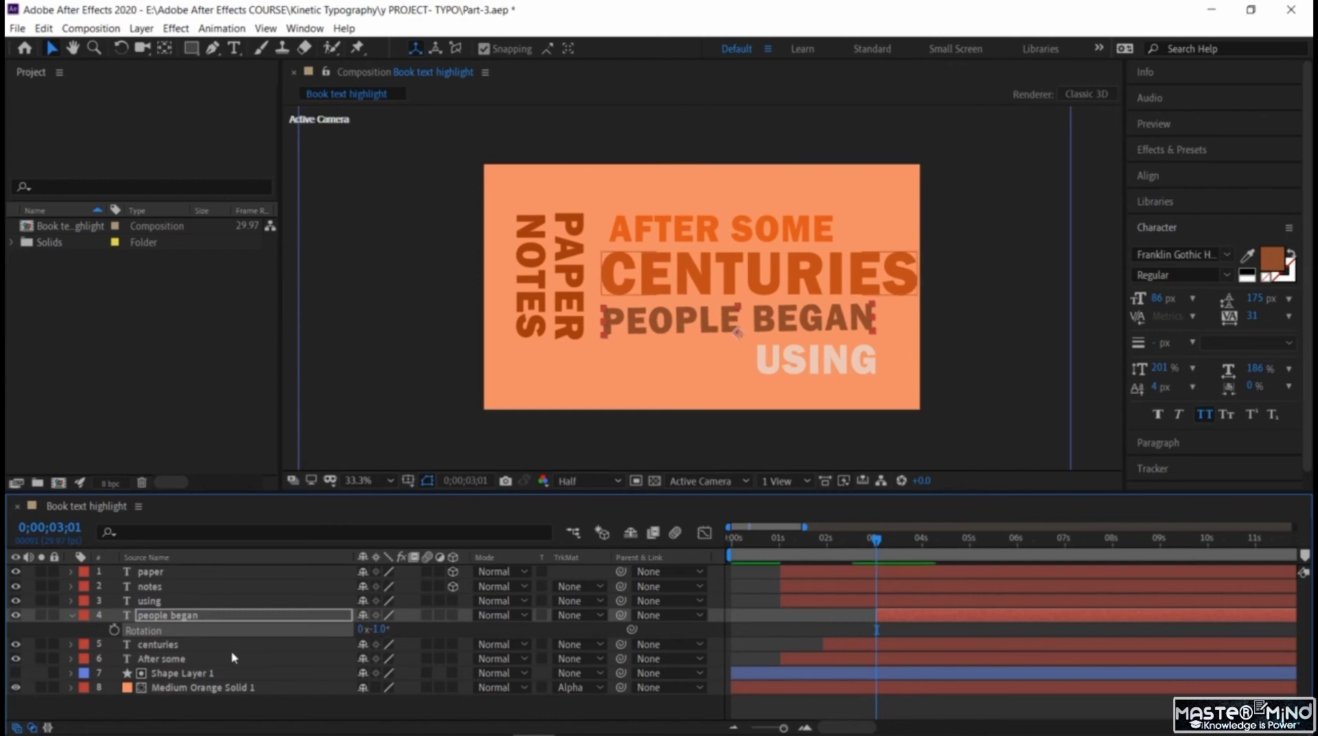
pyautogui.hotkey('ctrl', 'z')
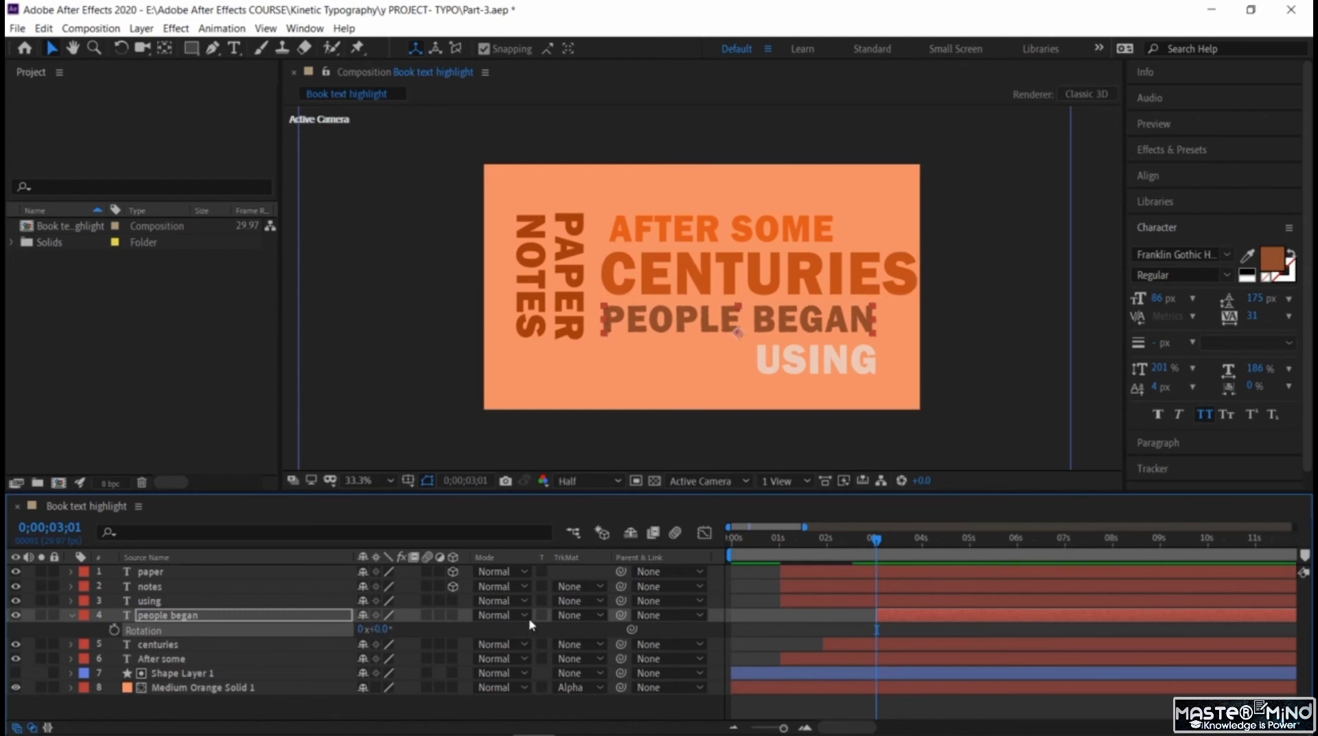
# - Make the people began layer 3D and key its X Rotation at 90° at 0;00;03;01
pyautogui.click(452, 615)
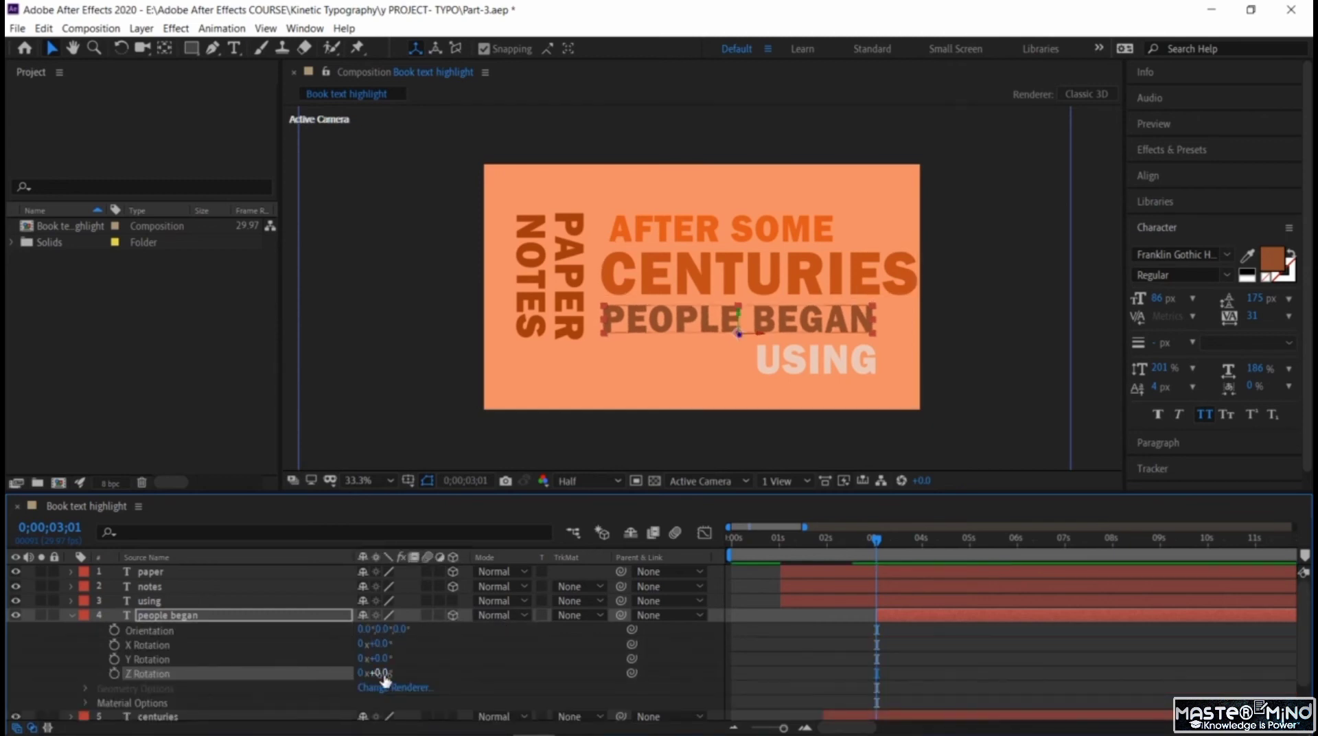
pyautogui.moveTo(377, 658)
pyautogui.mouseDown()
pyautogui.moveTo(394, 660)
pyautogui.moveTo(377, 658)
pyautogui.mouseUp()
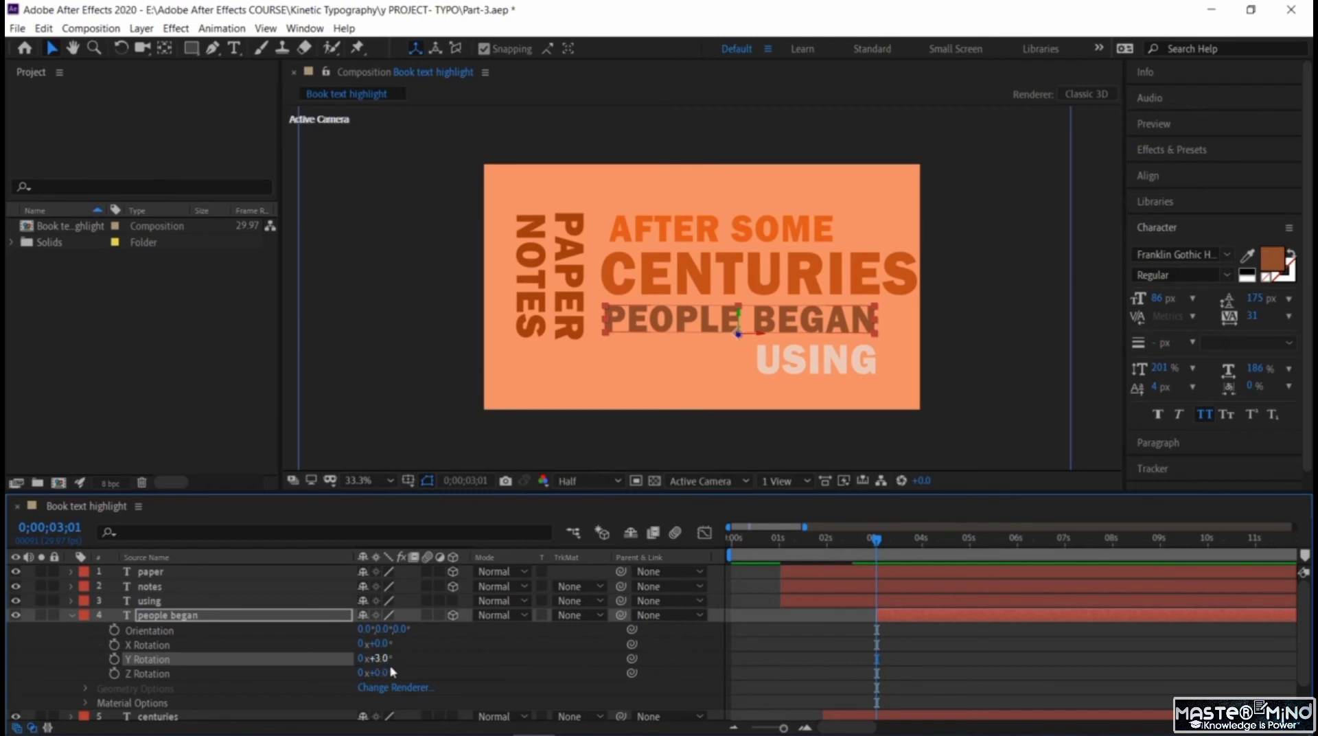
pyautogui.hotkey('ctrl', 'z')
pyautogui.moveTo(380, 645); pyautogui.dragTo(461, 654)
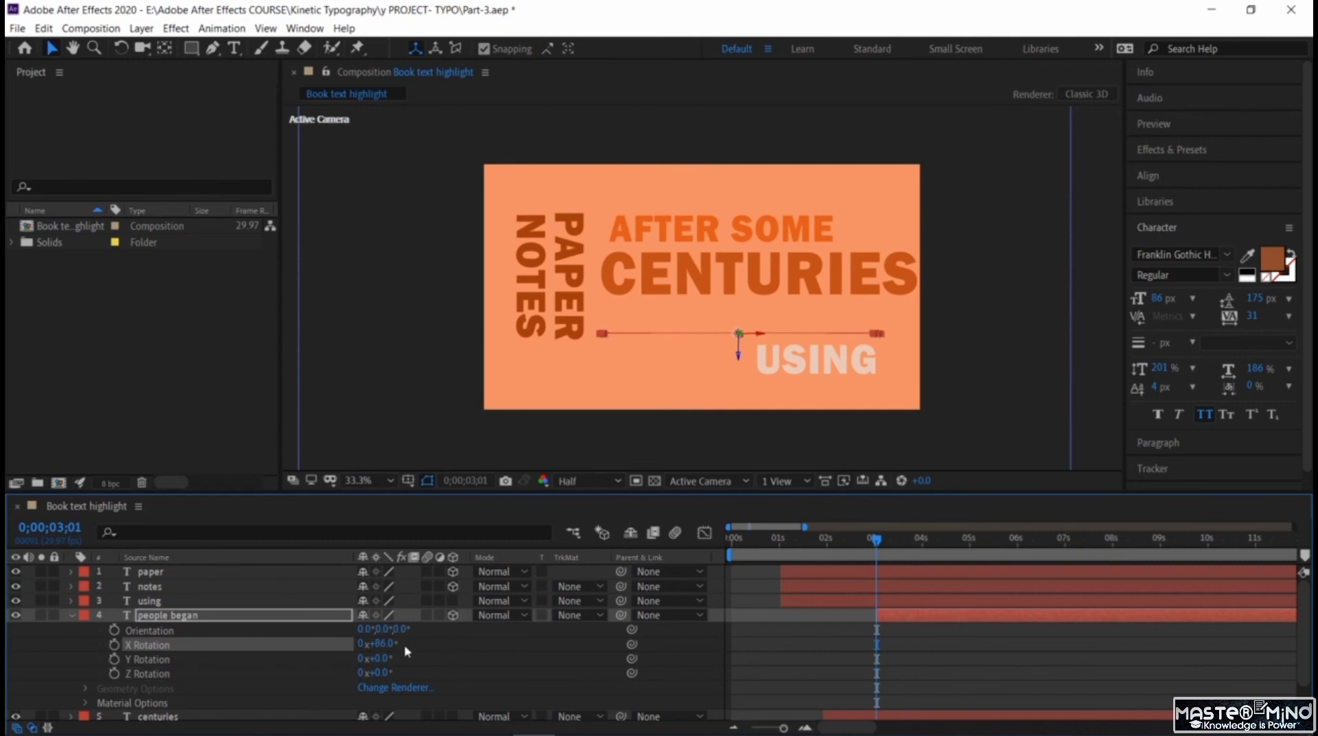
pyautogui.click(381, 643)
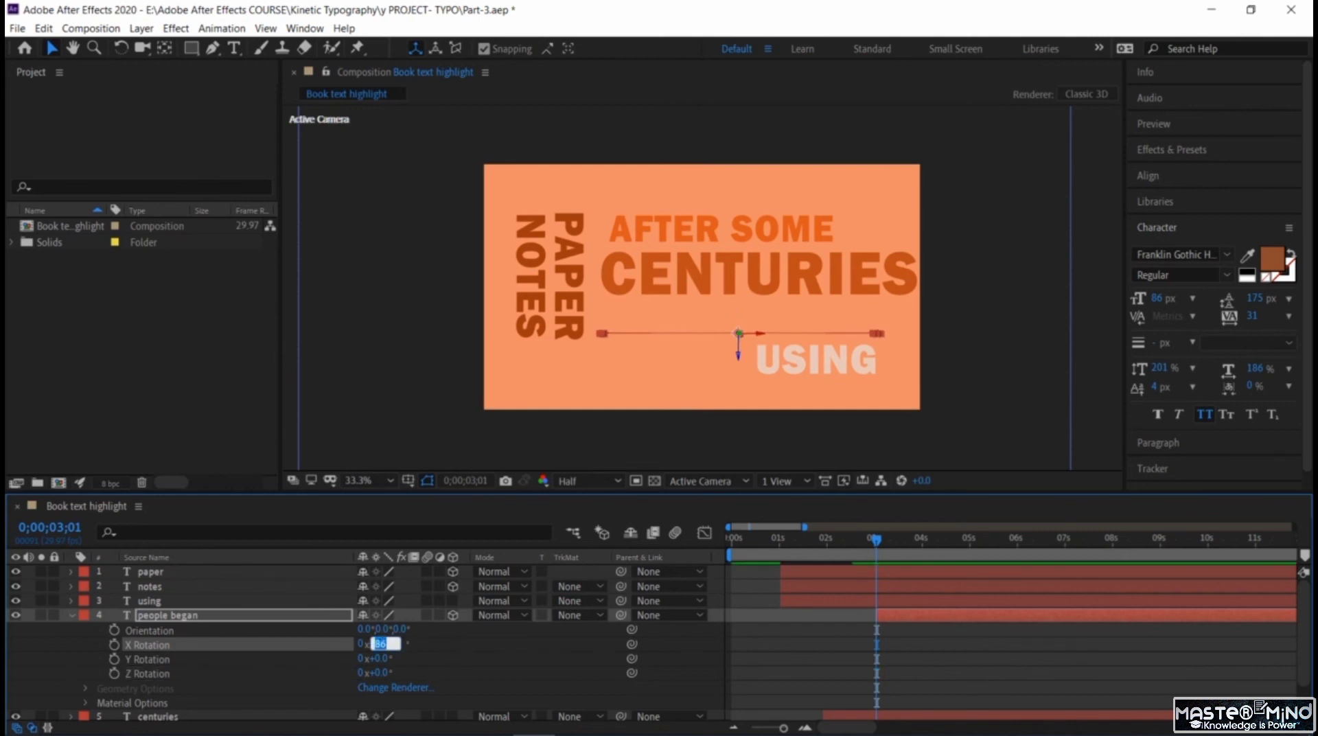
pyautogui.write('90')
pyautogui.press('Return')
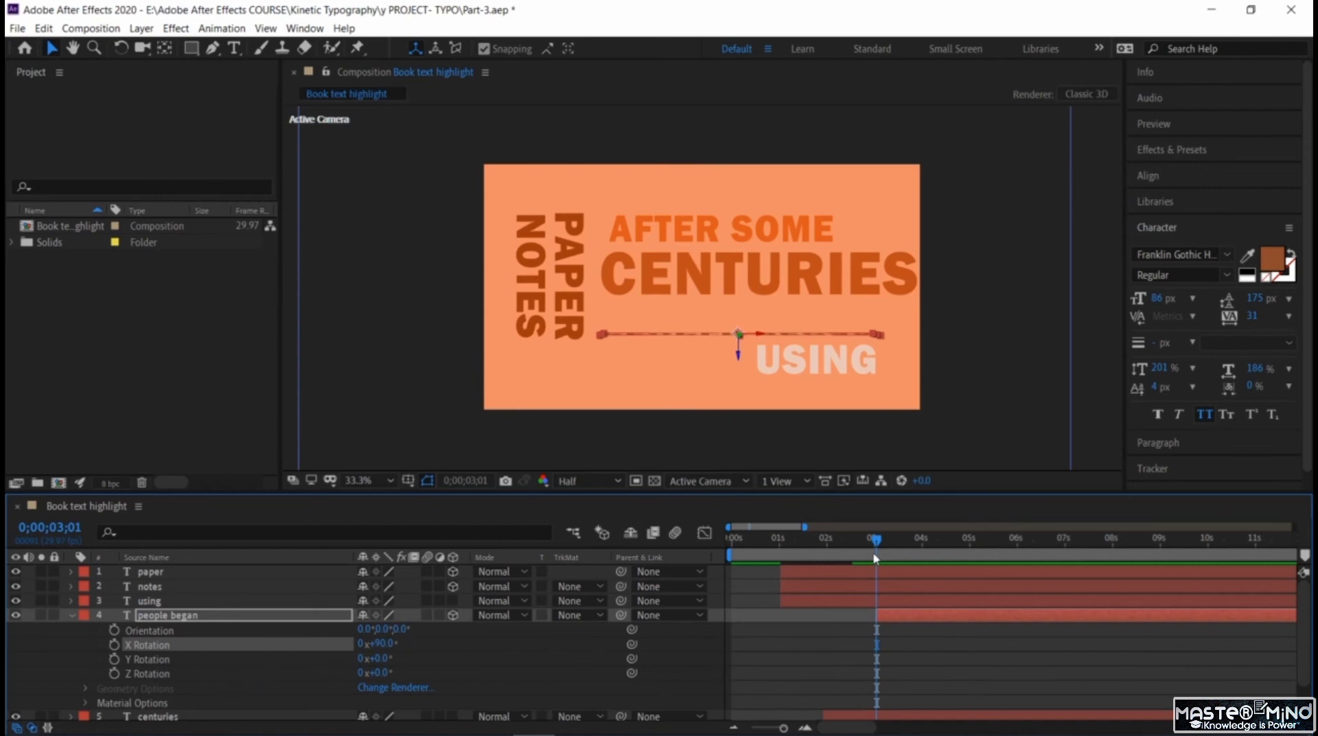
pyautogui.click(115, 644)
# - Key the people began layer's X Rotation at 0° at 0;00;03;17
pyautogui.moveTo(884, 543); pyautogui.dragTo(902, 544)
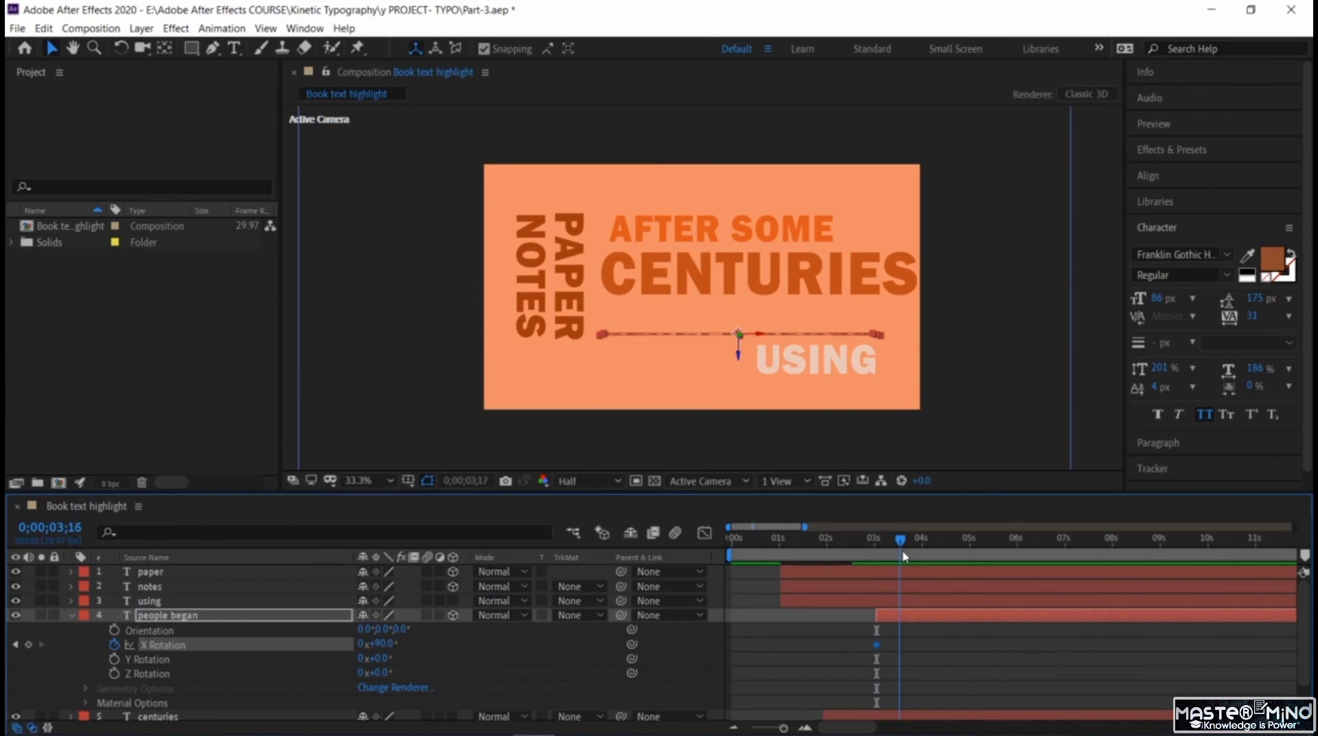
pyautogui.click(28, 645)
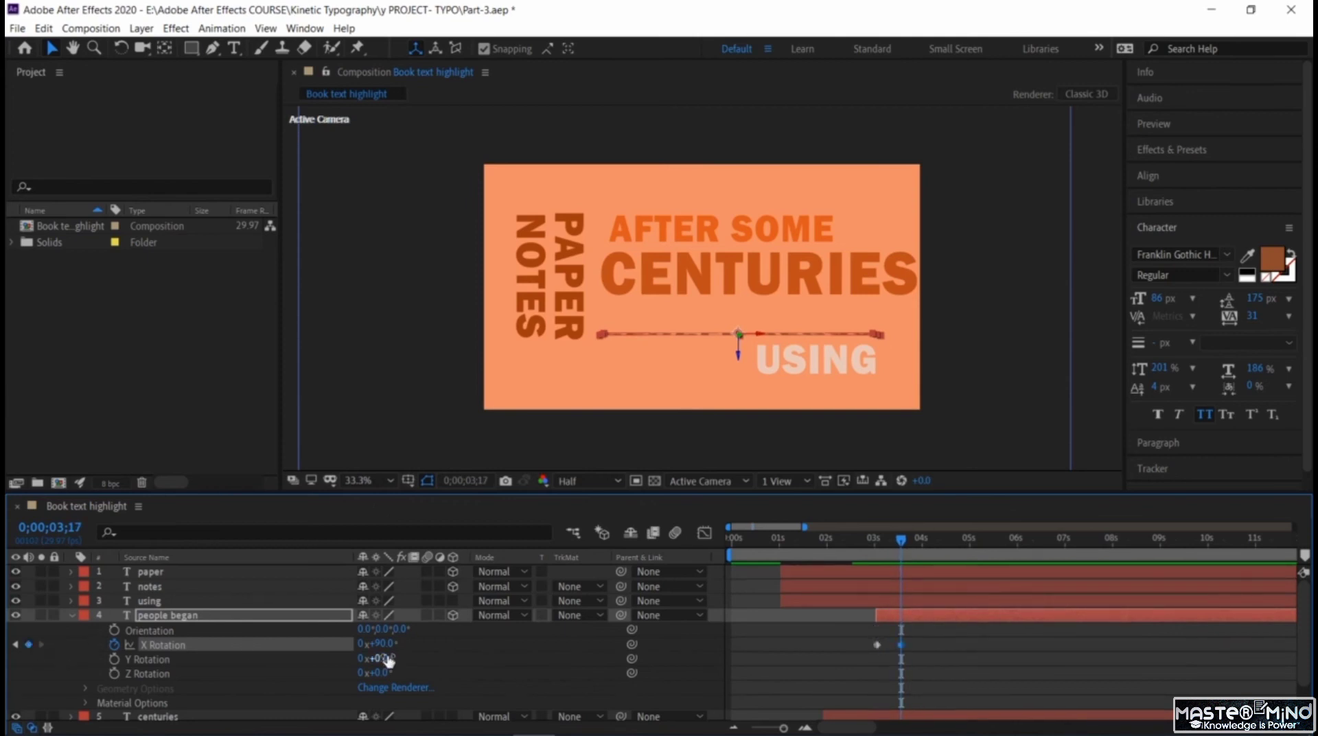
pyautogui.click(386, 644)
pyautogui.write('0')
pyautogui.press('Return')
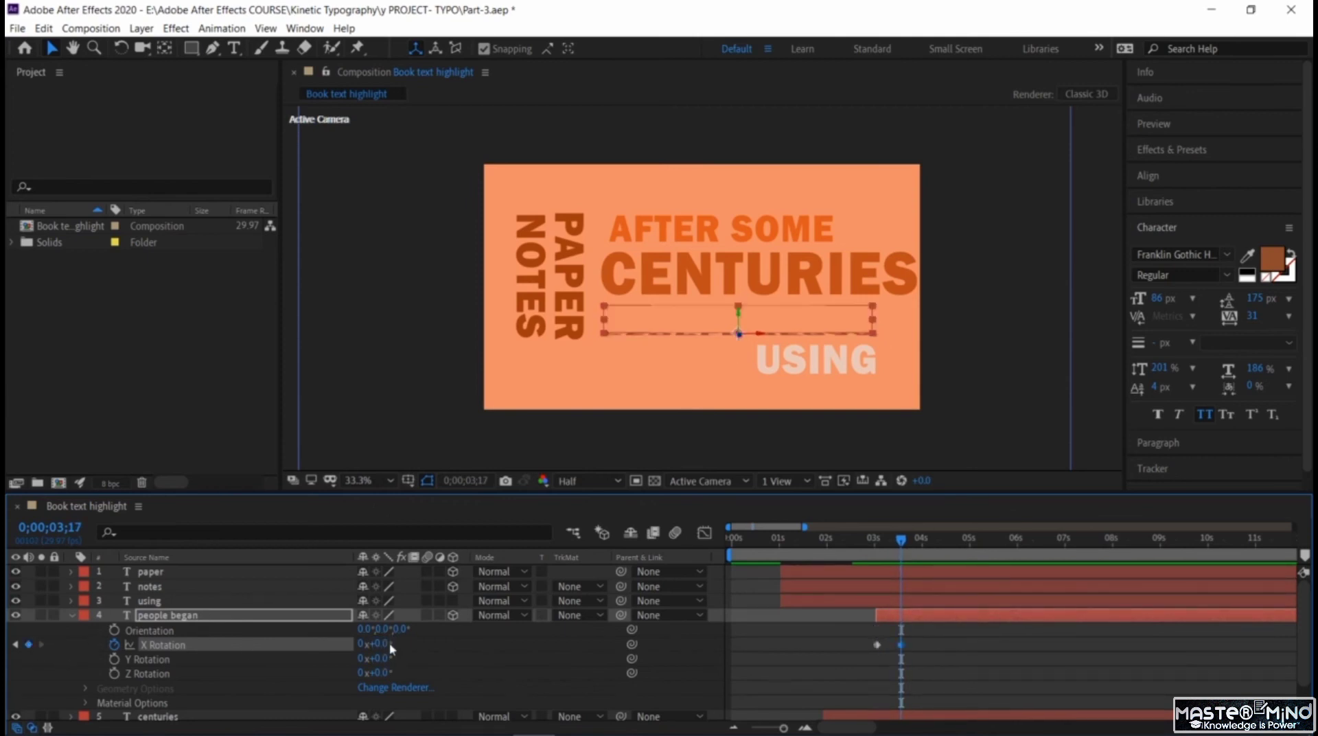
# - Apply Easy Ease to both X Rotation keyframes of the people began layer and preview the animation from about 0;00;00;22
pyautogui.moveTo(869, 635); pyautogui.dragTo(910, 659)
pyautogui.rightClick(901, 645)
pyautogui.moveTo(900, 635)
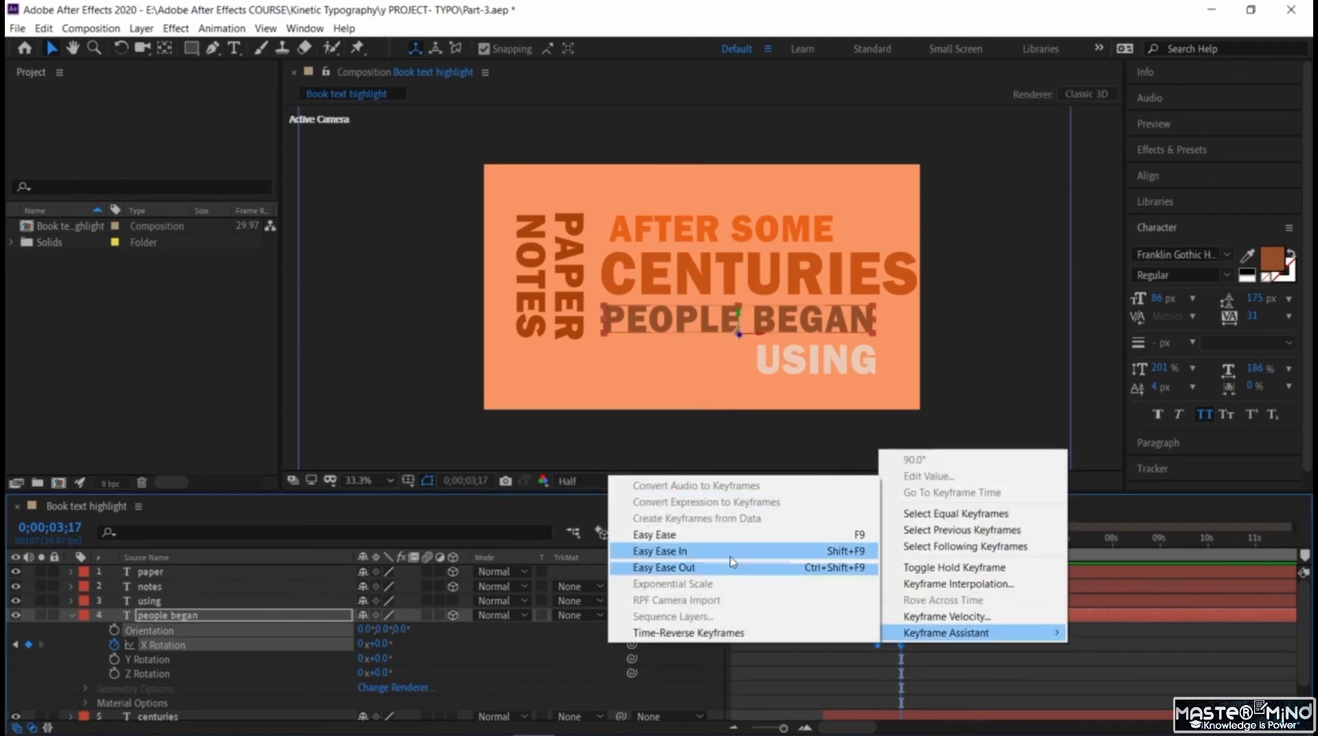
pyautogui.click(729, 534)
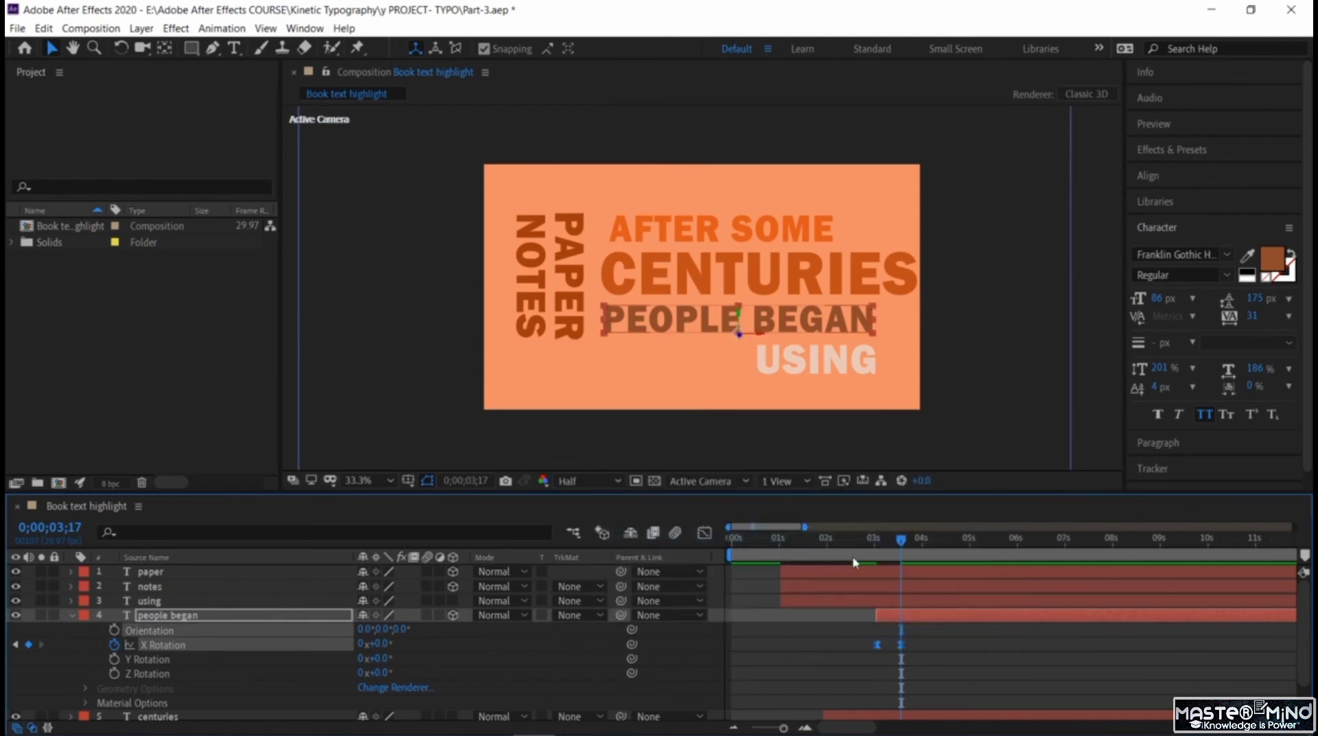
pyautogui.moveTo(903, 542); pyautogui.dragTo(768, 571)
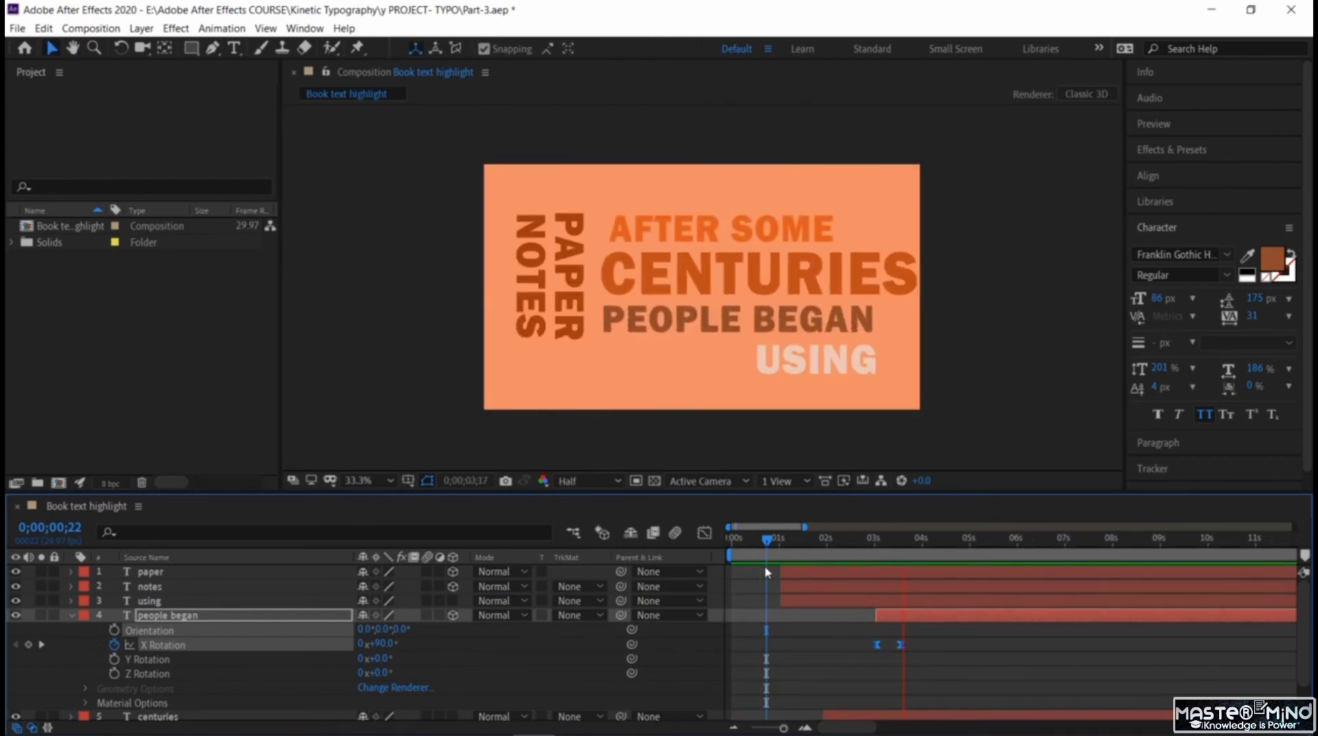
pyautogui.click(937, 538)
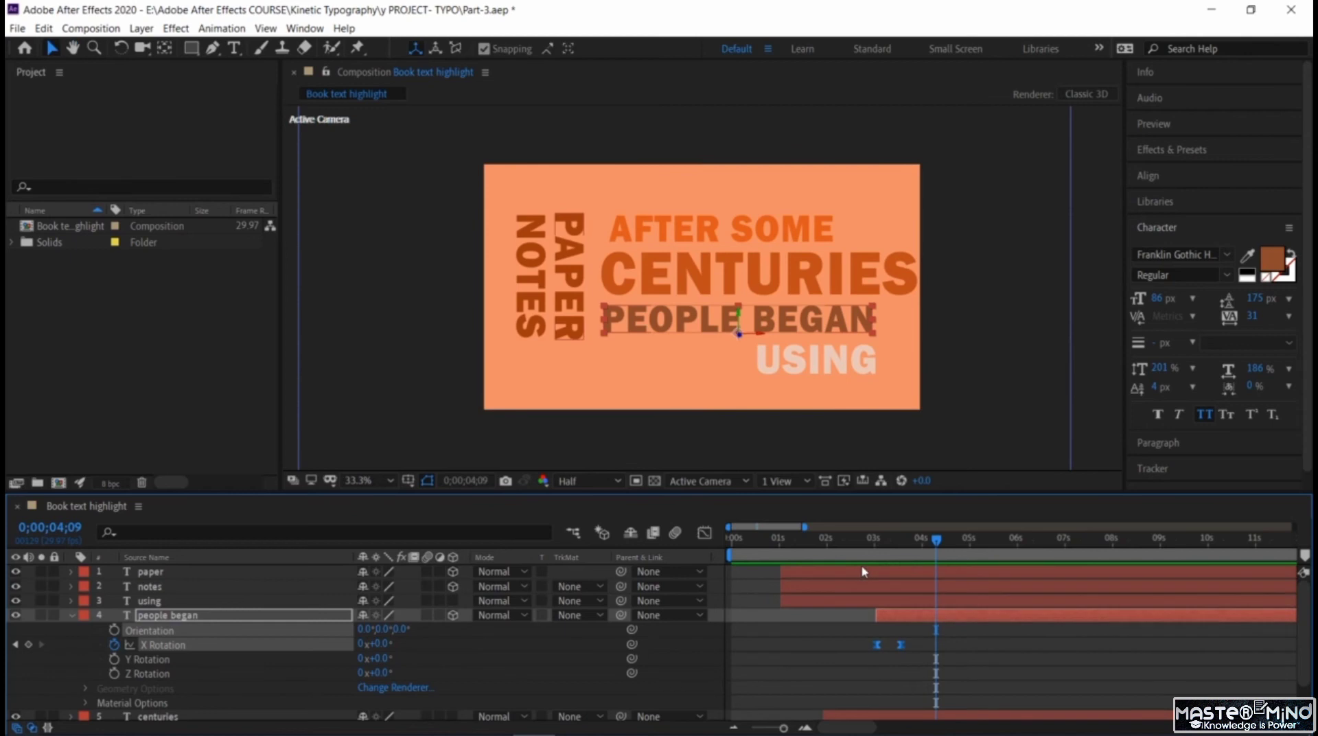
# - Collapse the people began layer's properties and trim the using layer's start to 0;00;03;29 with its scale property shown
pyautogui.click(912, 545)
pyautogui.moveTo(913, 545); pyautogui.dragTo(921, 575)
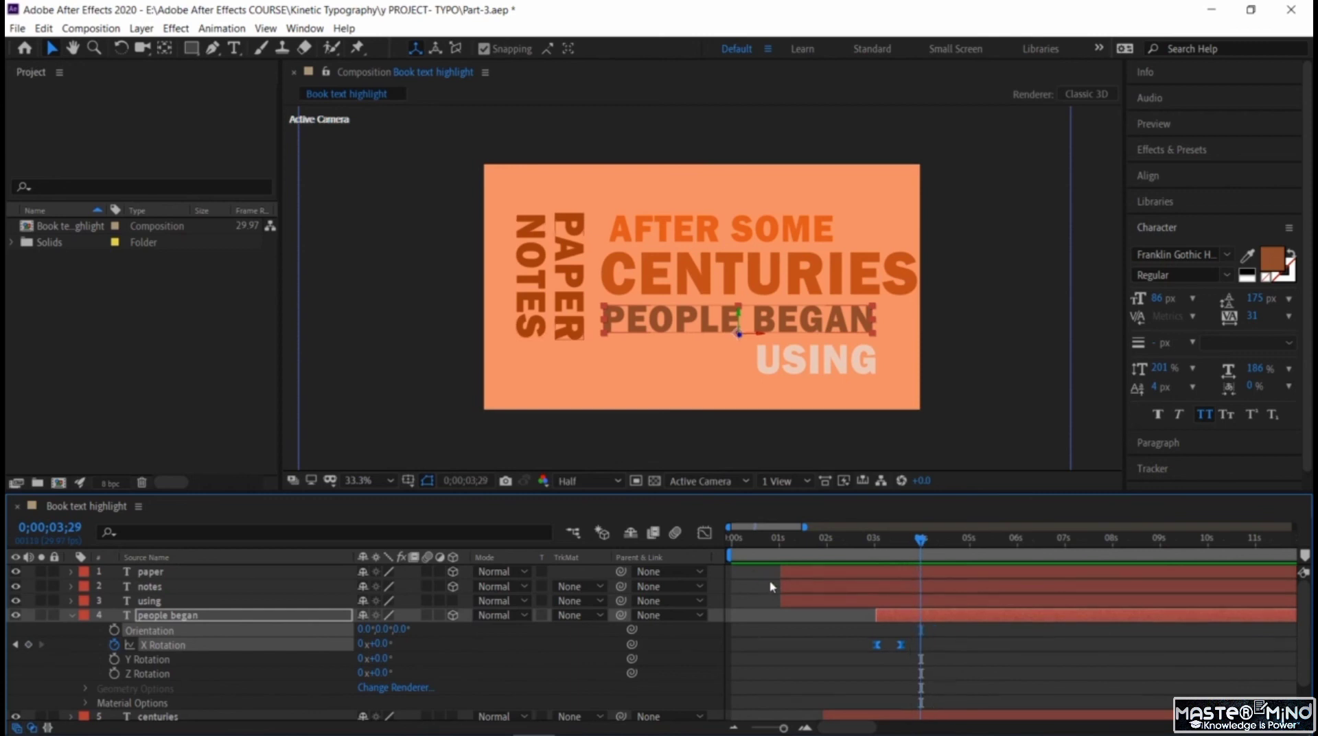
pyautogui.click(72, 615)
pyautogui.click(148, 602)
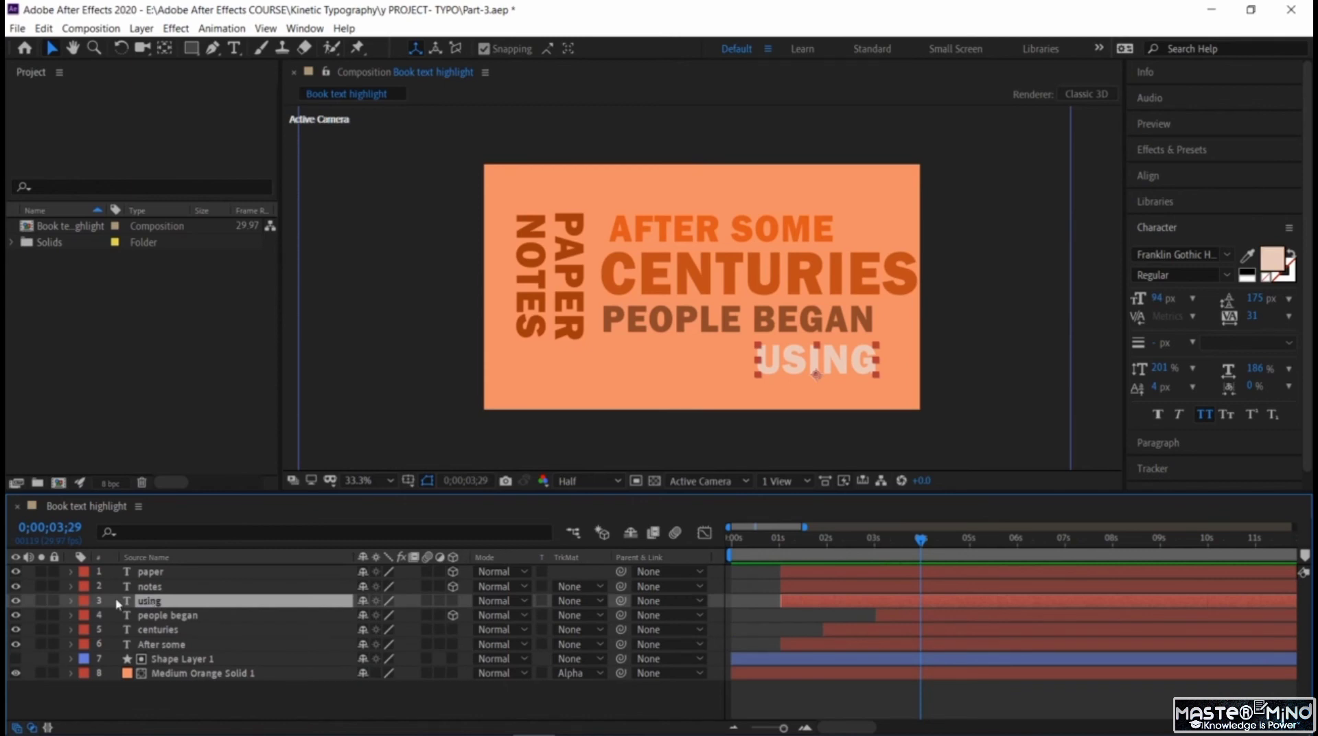
pyautogui.press('s')
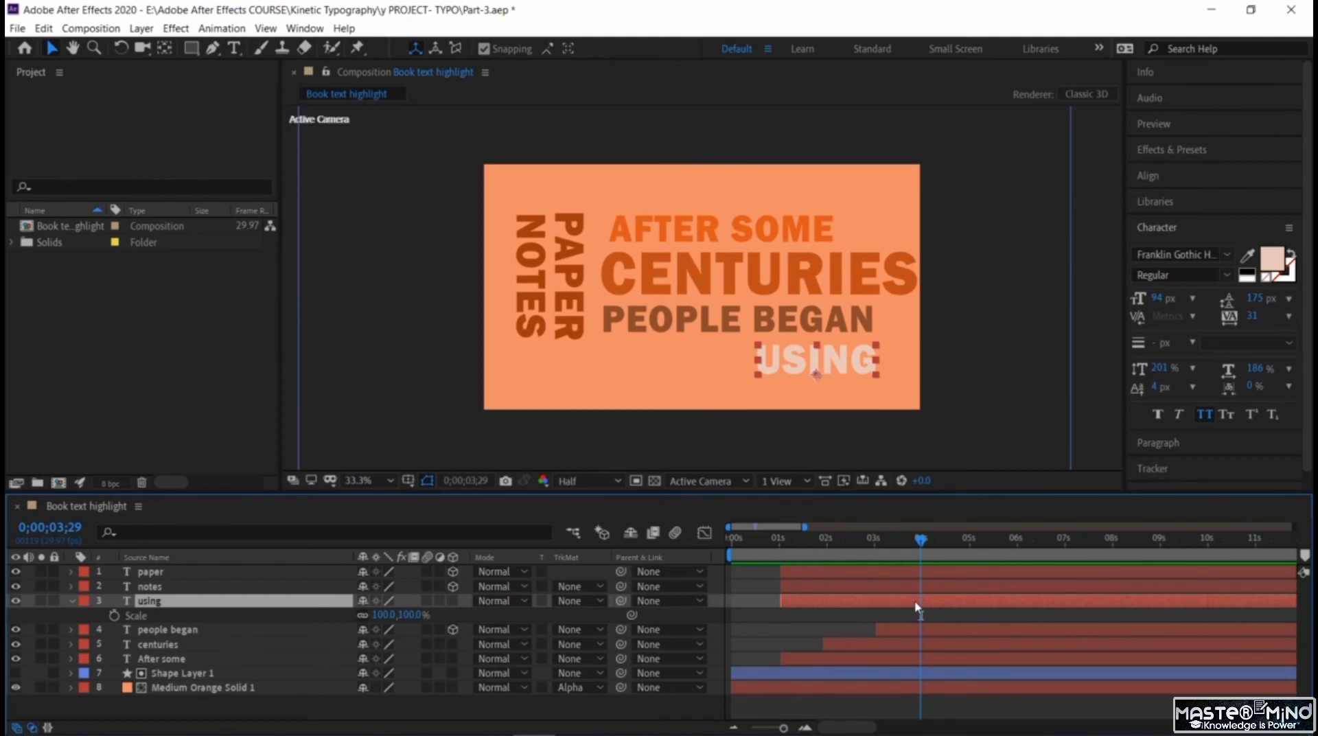
pyautogui.hotkey('alt', '[')
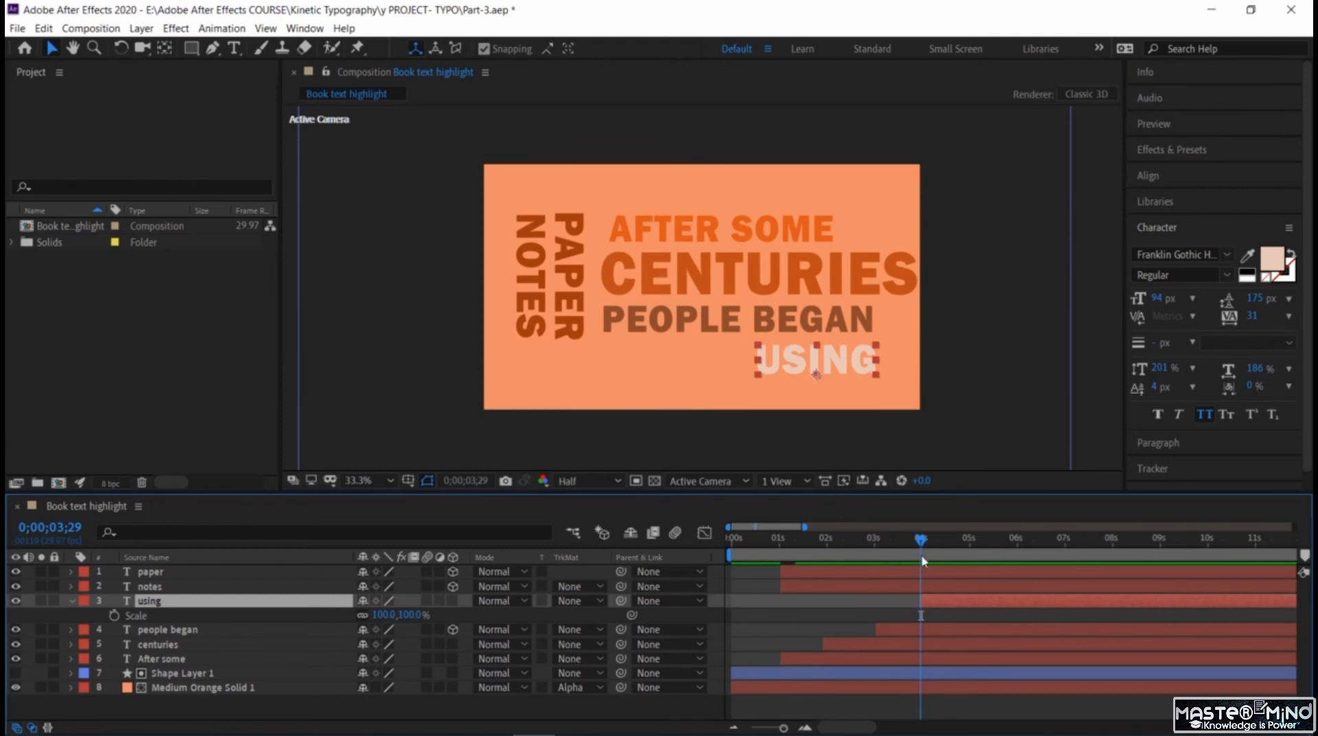
# - Key the using layer's scale at 0% at 0;00;03;29
pyautogui.click(114, 616)
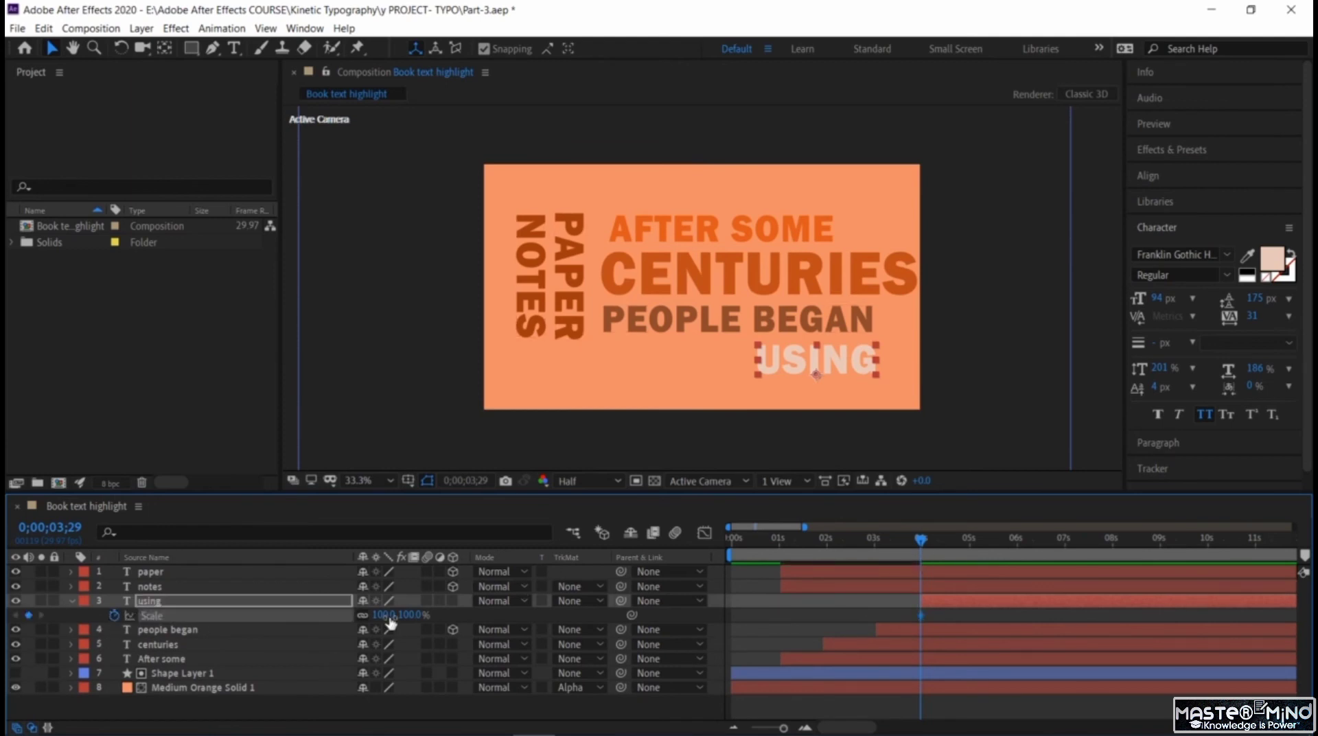
pyautogui.click(386, 614)
pyautogui.write('0')
pyautogui.press('Return')
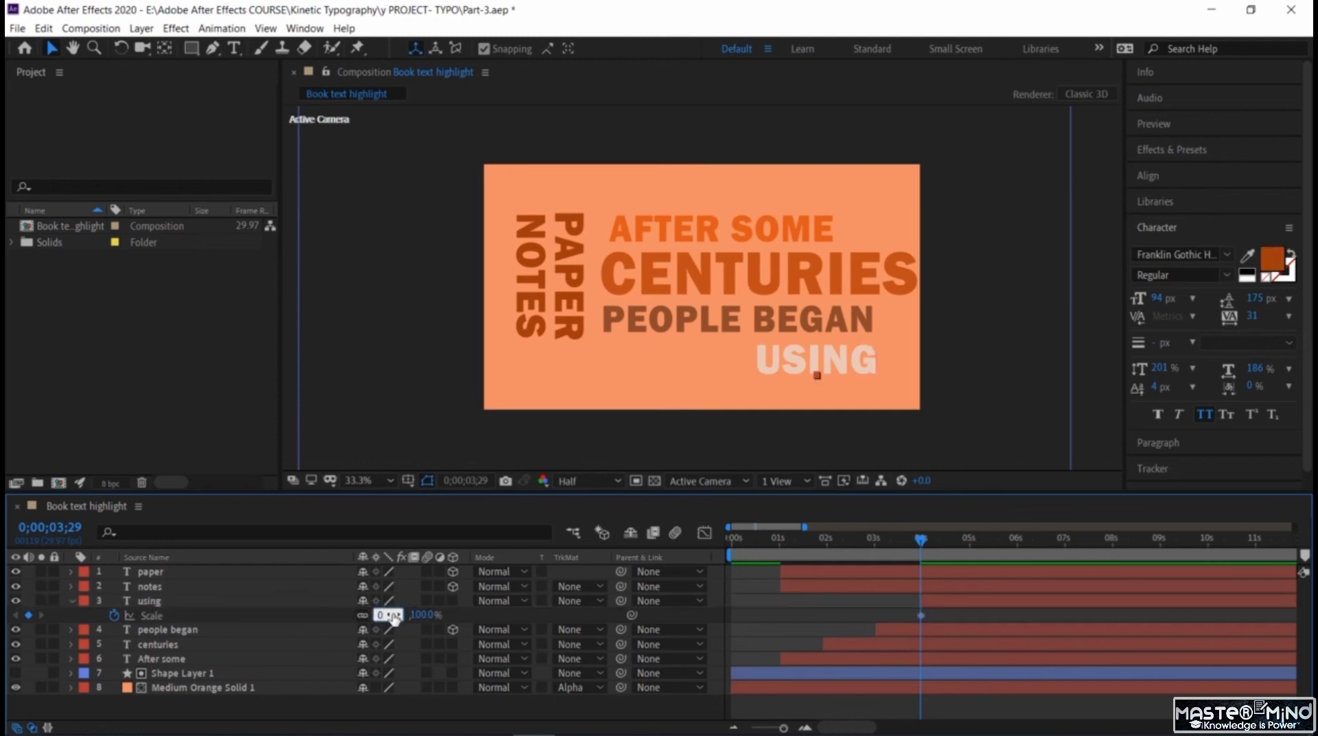
# - Key the using layer's scale at 100% at 0;00;04;16
pyautogui.press('Return')
pyautogui.moveTo(922, 549); pyautogui.dragTo(947, 543)
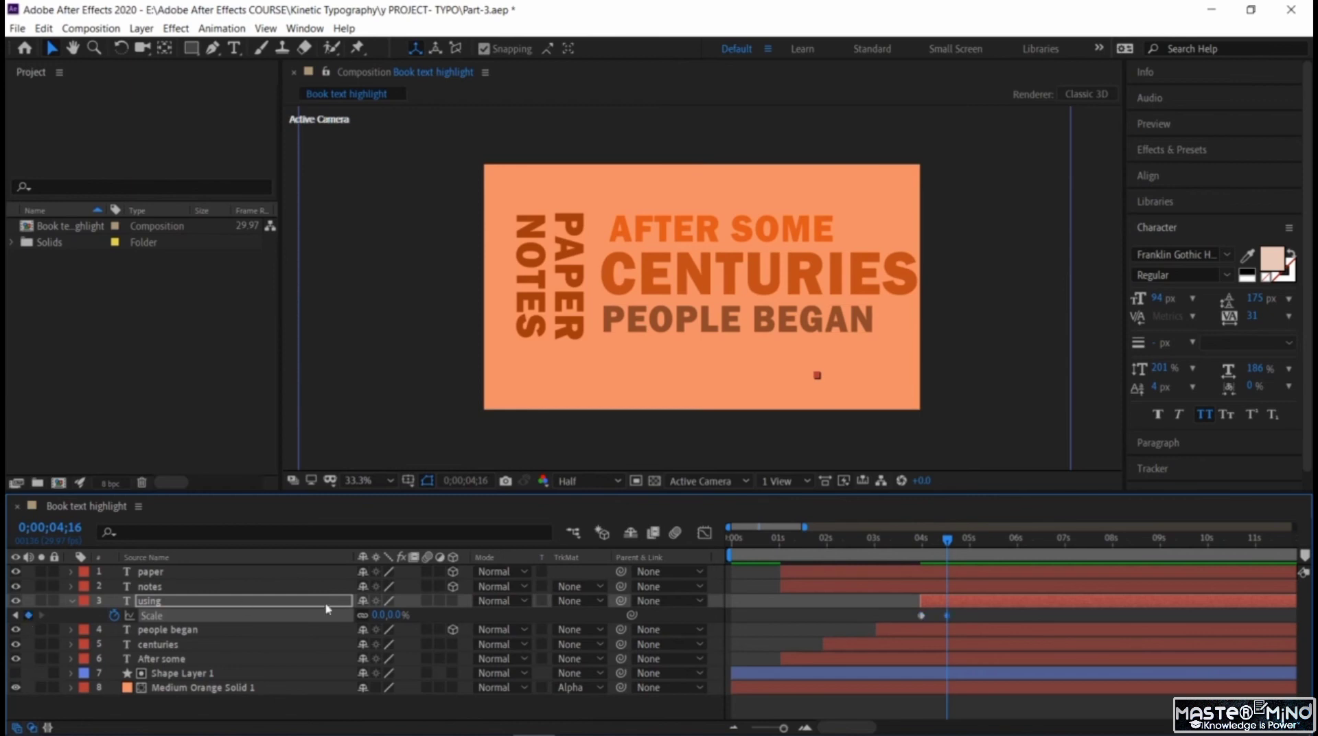
pyautogui.click(396, 615)
pyautogui.write('100')
pyautogui.press('Return')
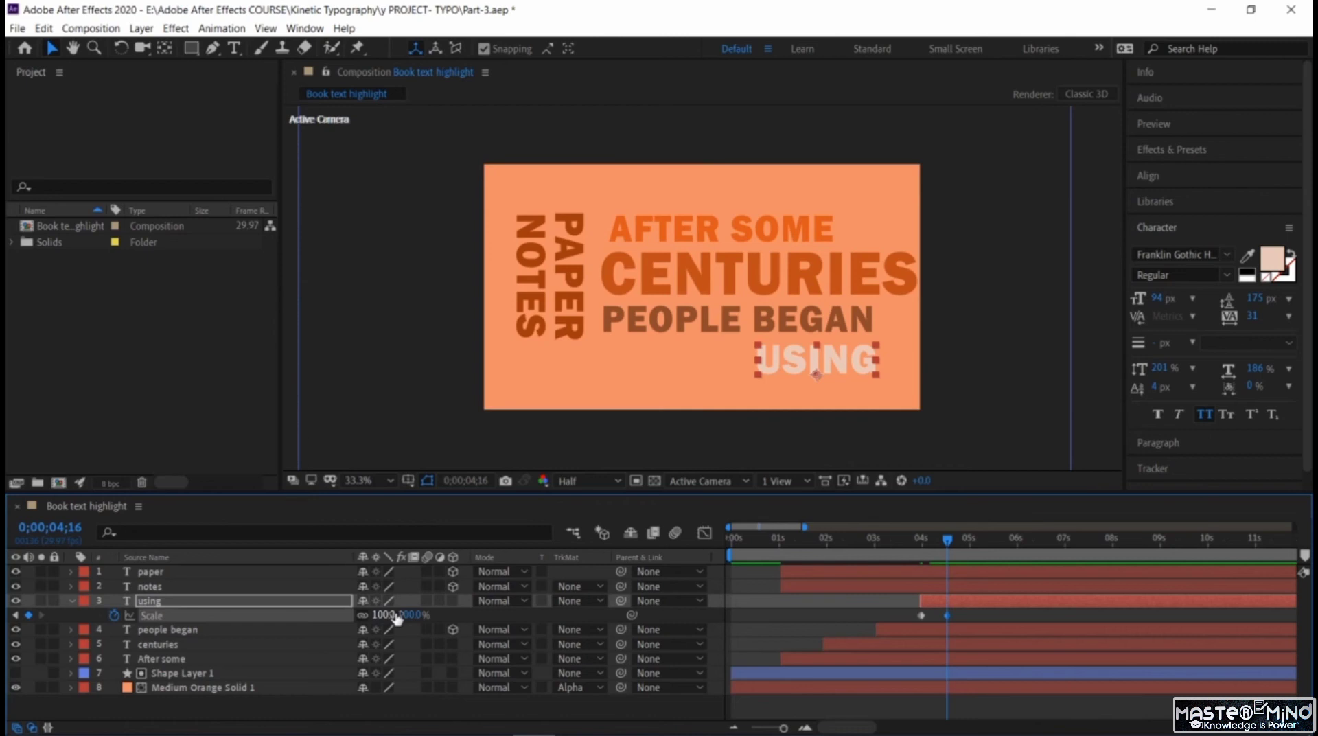
# - Collapse the using layer's properties and preview the whole animation twice from the start of the composition
pyautogui.click(72, 600)
pyautogui.moveTo(947, 539); pyautogui.dragTo(701, 576)
pyautogui.press('space')
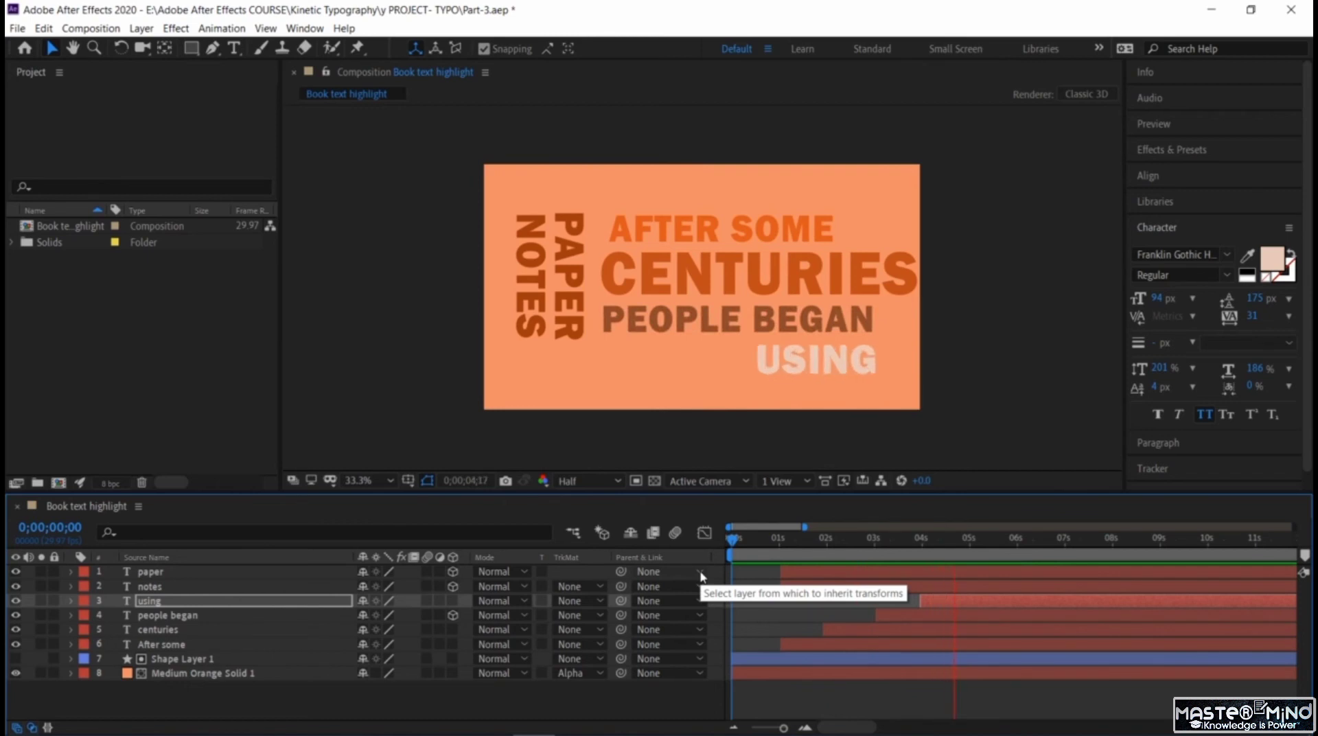
pyautogui.press('space')
pyautogui.click(973, 542)
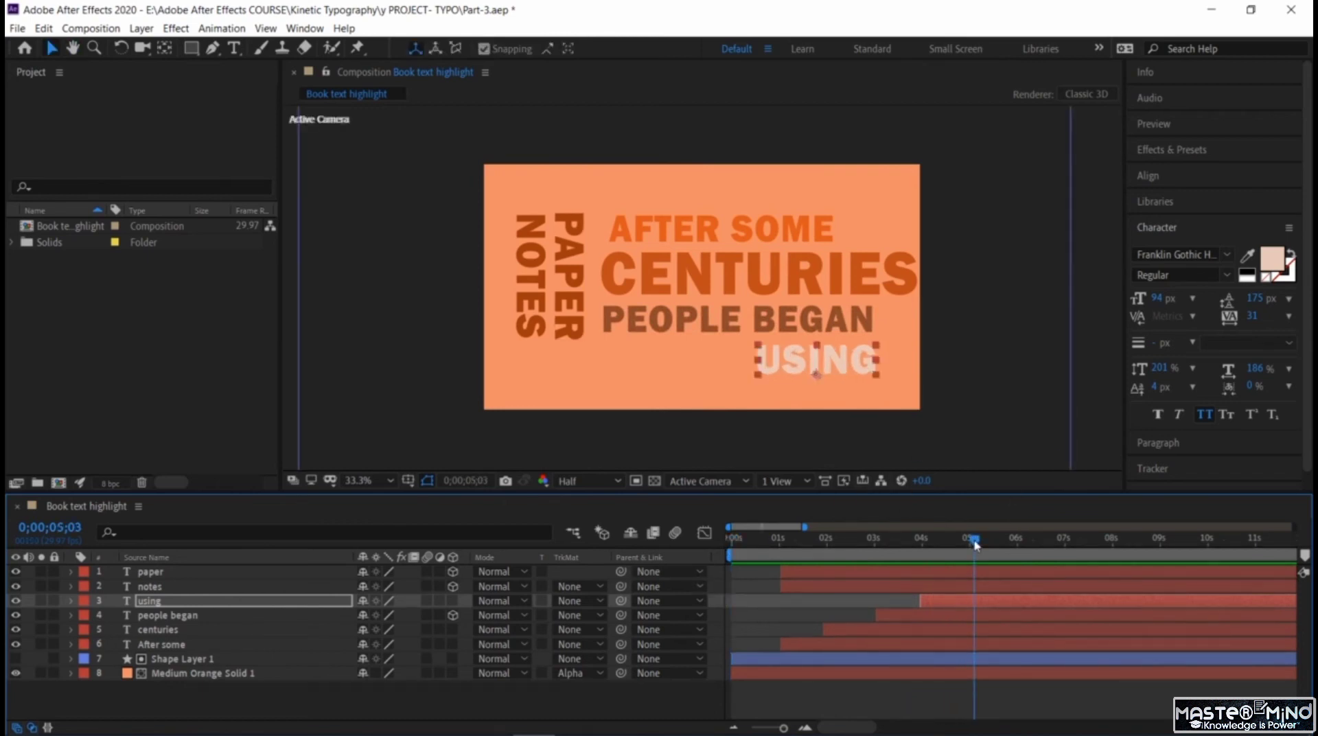
pyautogui.moveTo(974, 542)
pyautogui.mouseDown()
pyautogui.moveTo(938, 542)
pyautogui.moveTo(969, 559)
pyautogui.mouseUp()
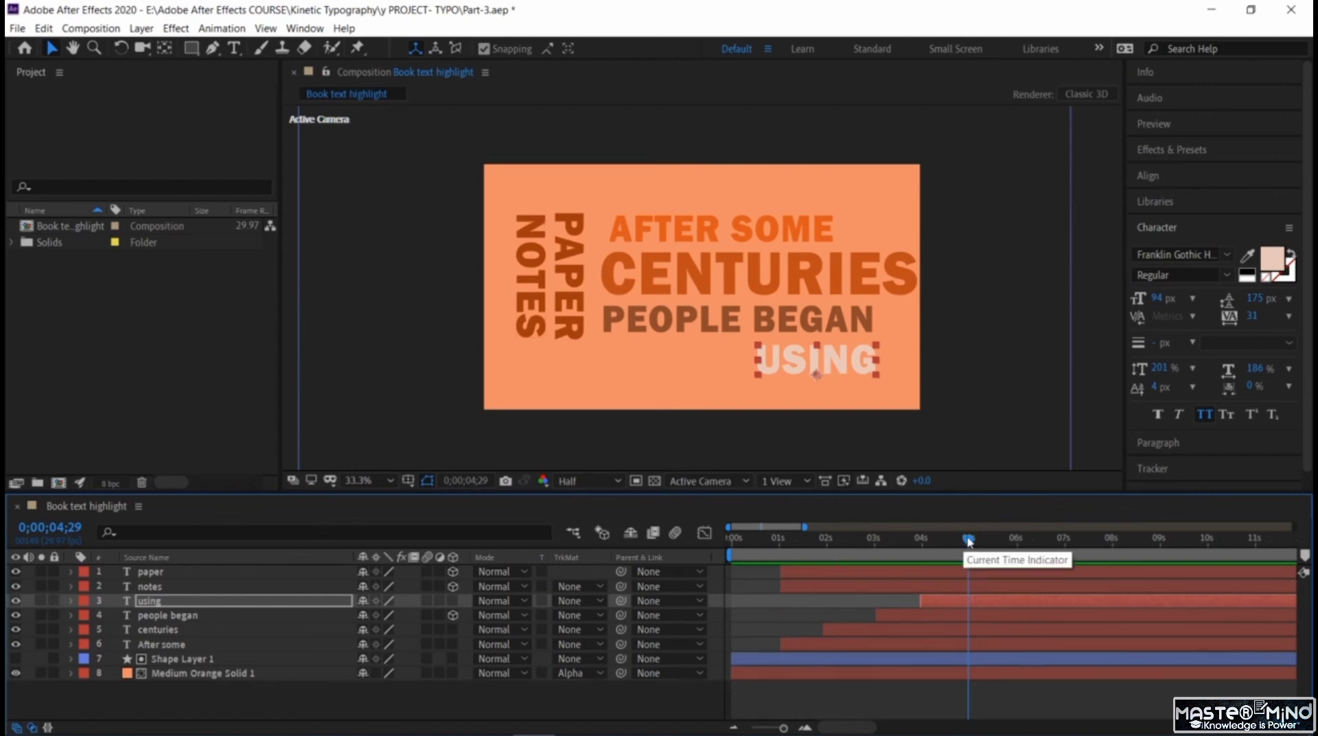
pyautogui.moveTo(968, 541); pyautogui.dragTo(637, 579)
pyautogui.press('space')
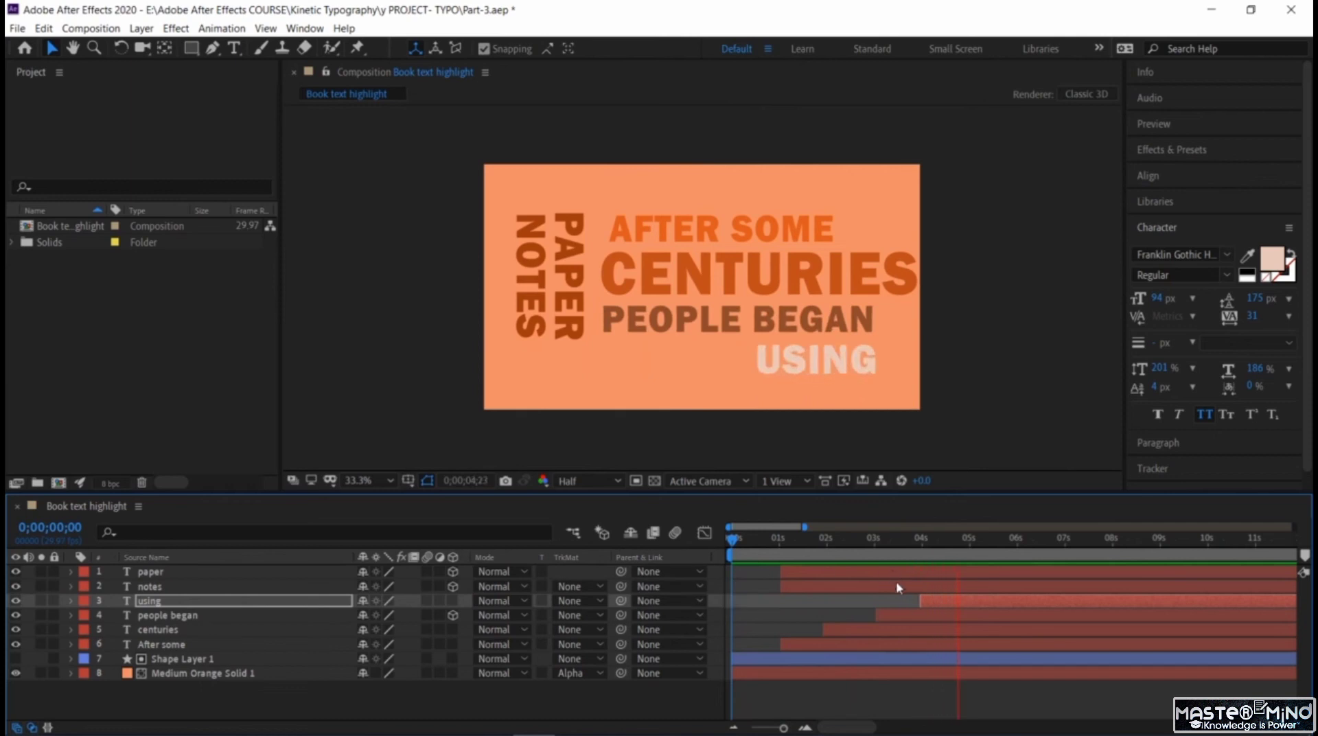
# - Set the current time to 0;00;05;00, select the paper layer and bring up the Effects & Presets library
pyautogui.click(987, 541)
pyautogui.moveTo(975, 542); pyautogui.dragTo(969, 543)
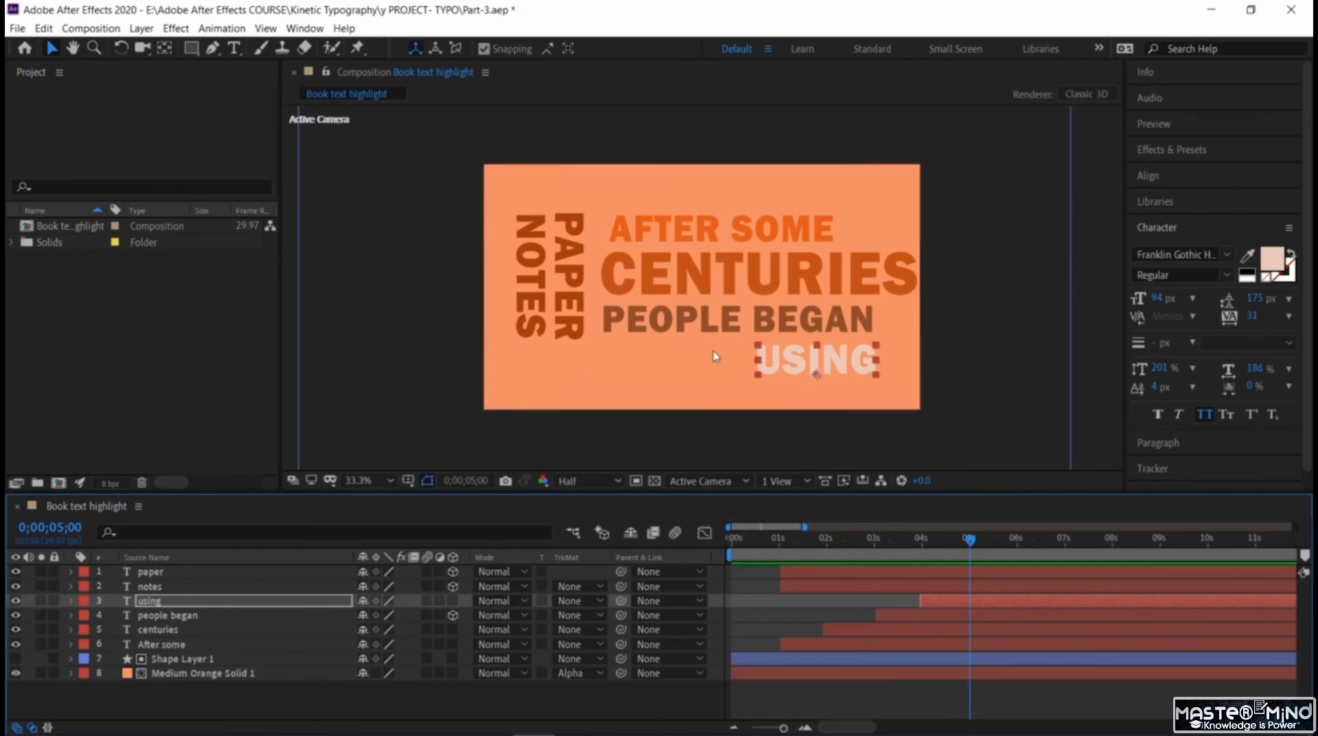
pyautogui.click(173, 585)
pyautogui.click(173, 572)
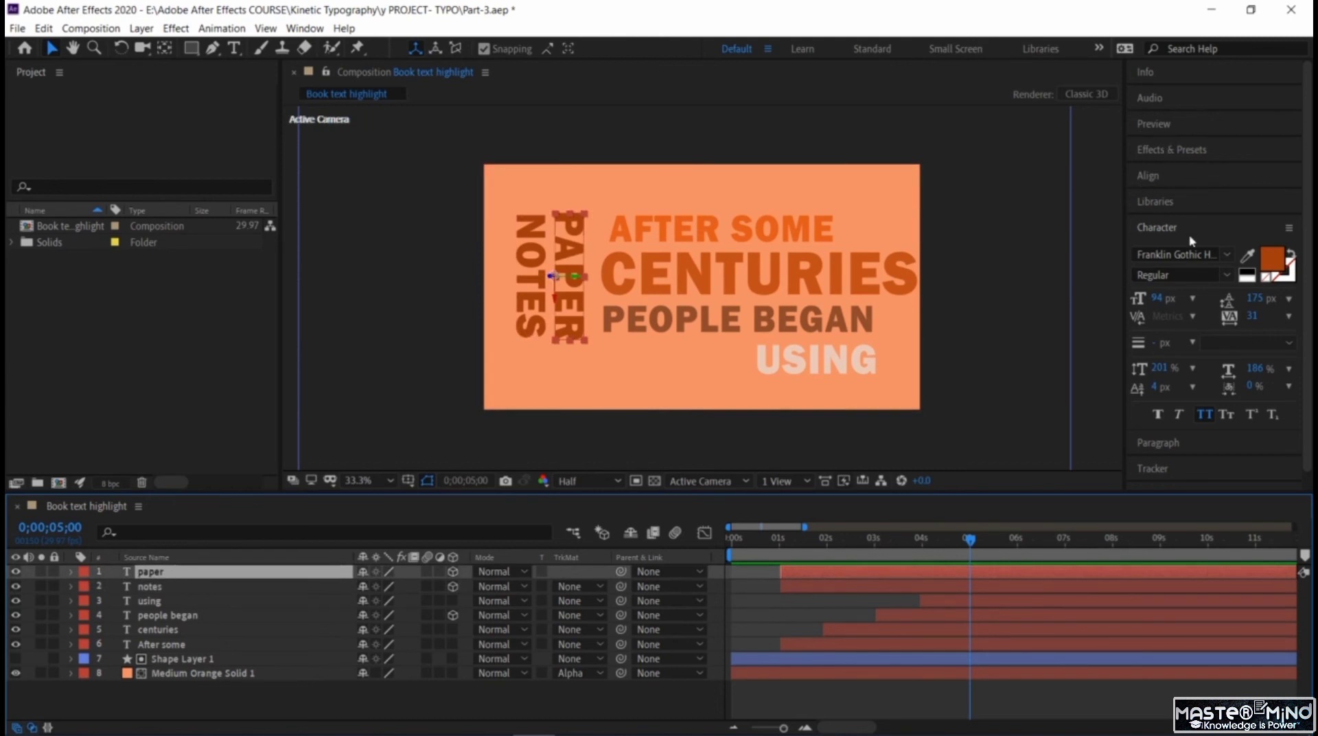
pyautogui.click(1287, 229)
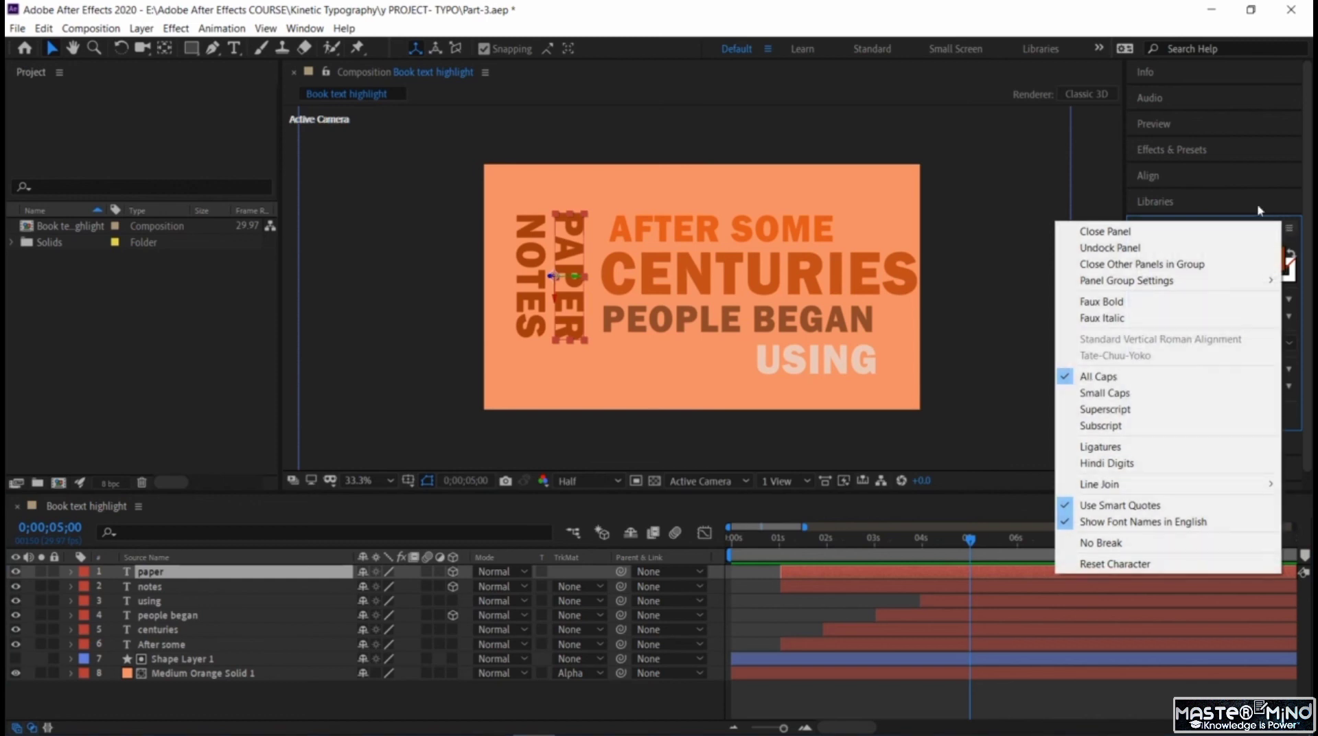
pyautogui.click(1233, 183)
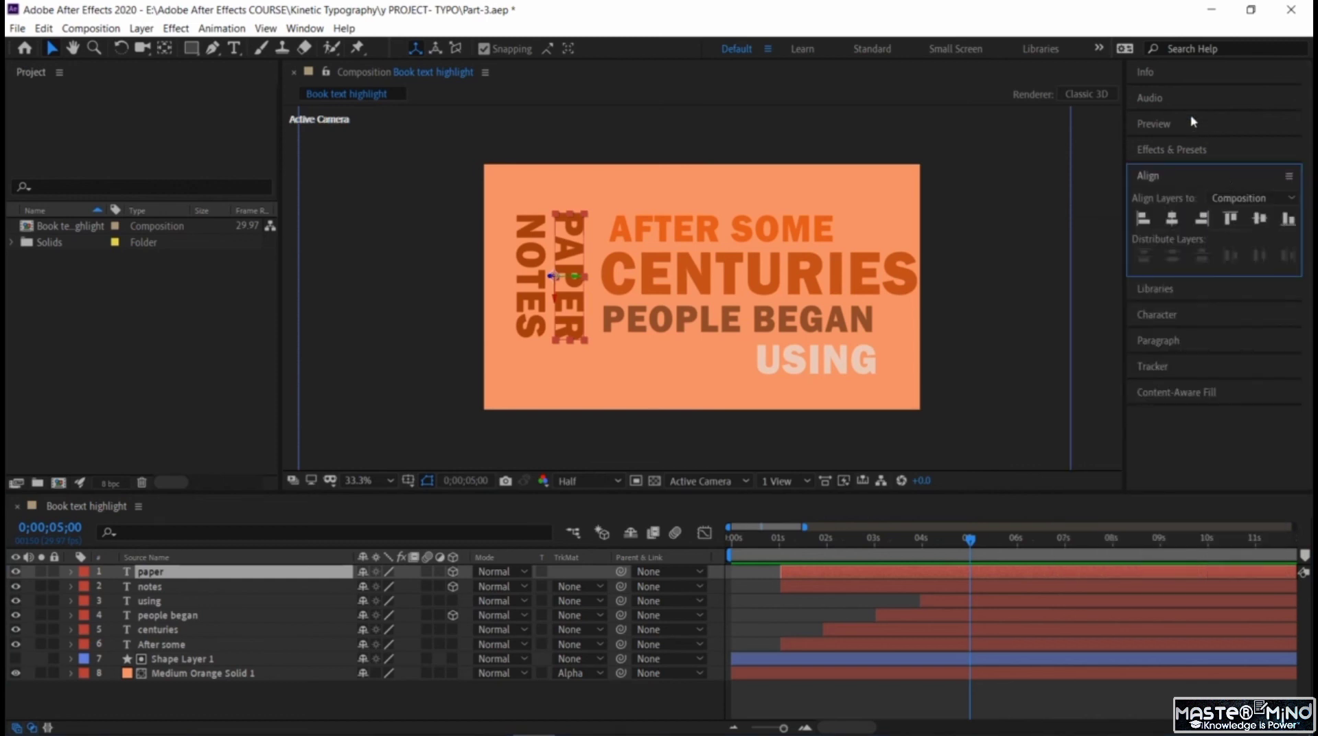
pyautogui.click(305, 28)
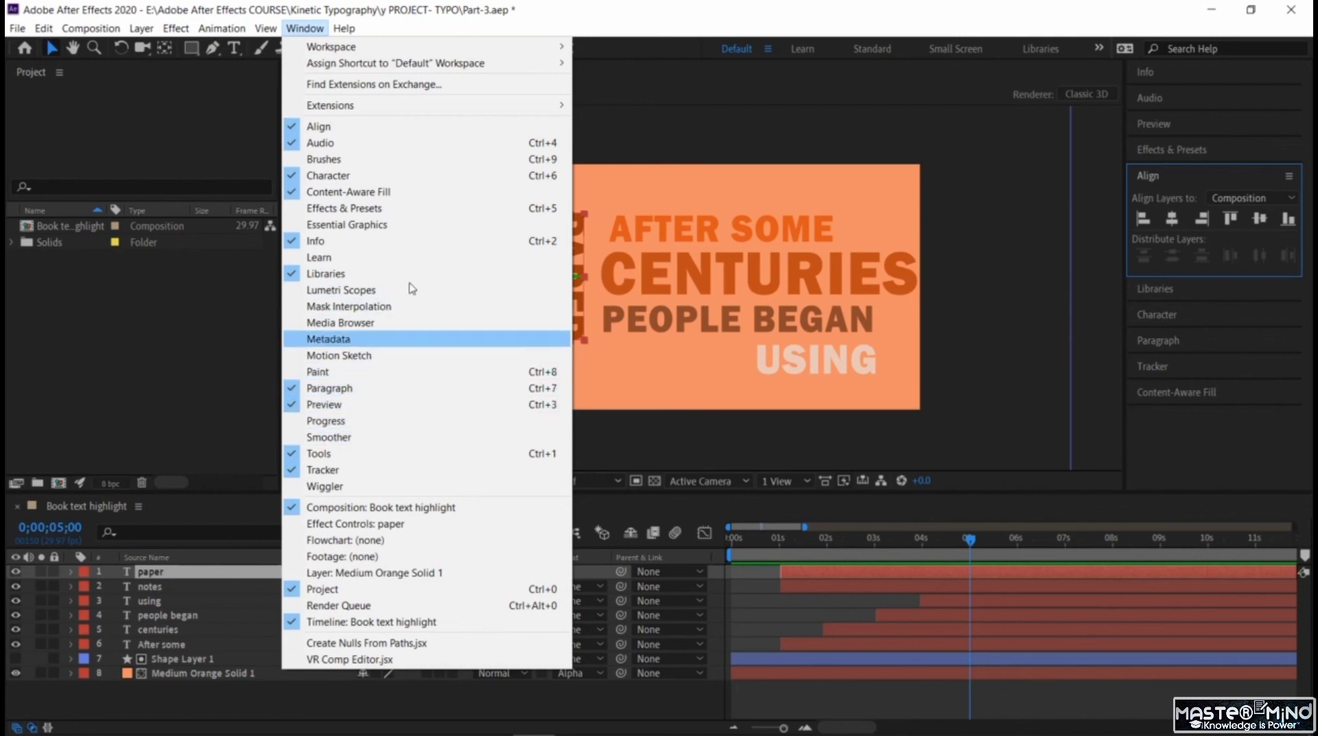
pyautogui.click(403, 208)
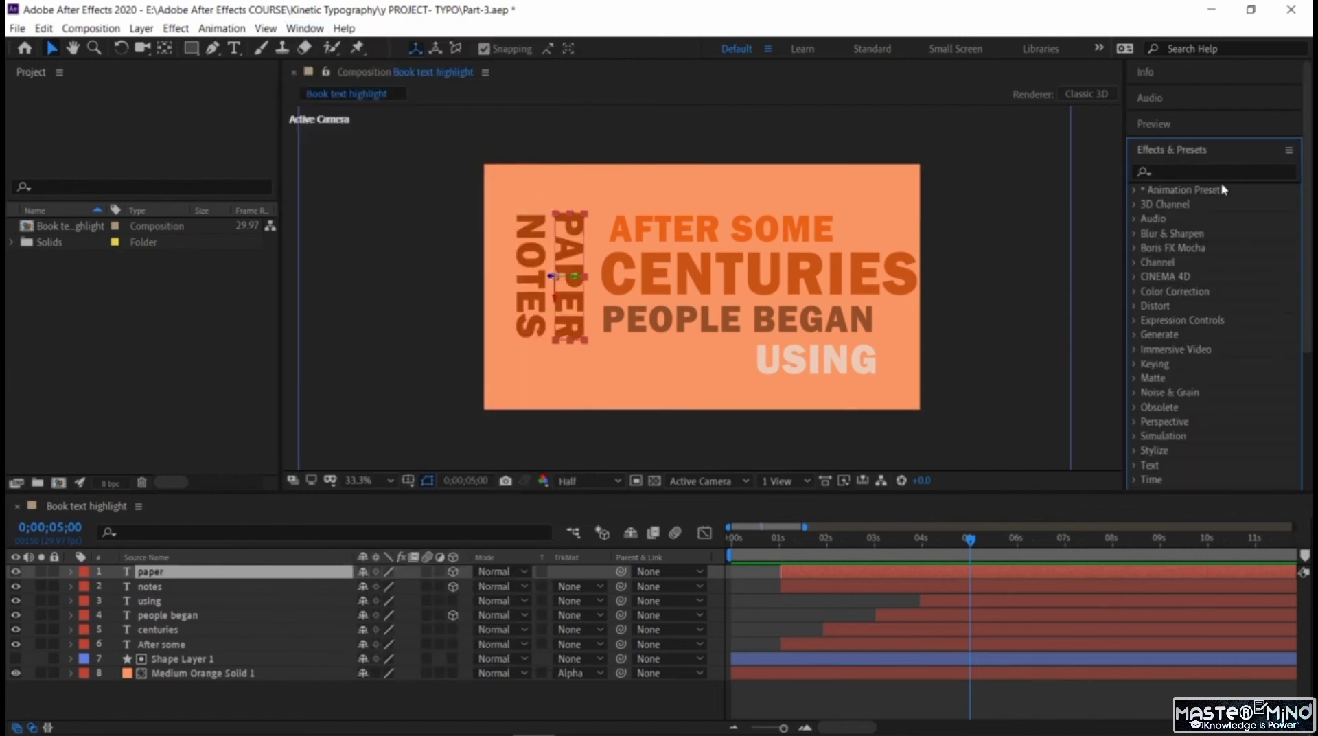
# - Expand the Fill and Stroke text animation presets and try Fill Color Wipe on the paper layer
pyautogui.click(1136, 190)
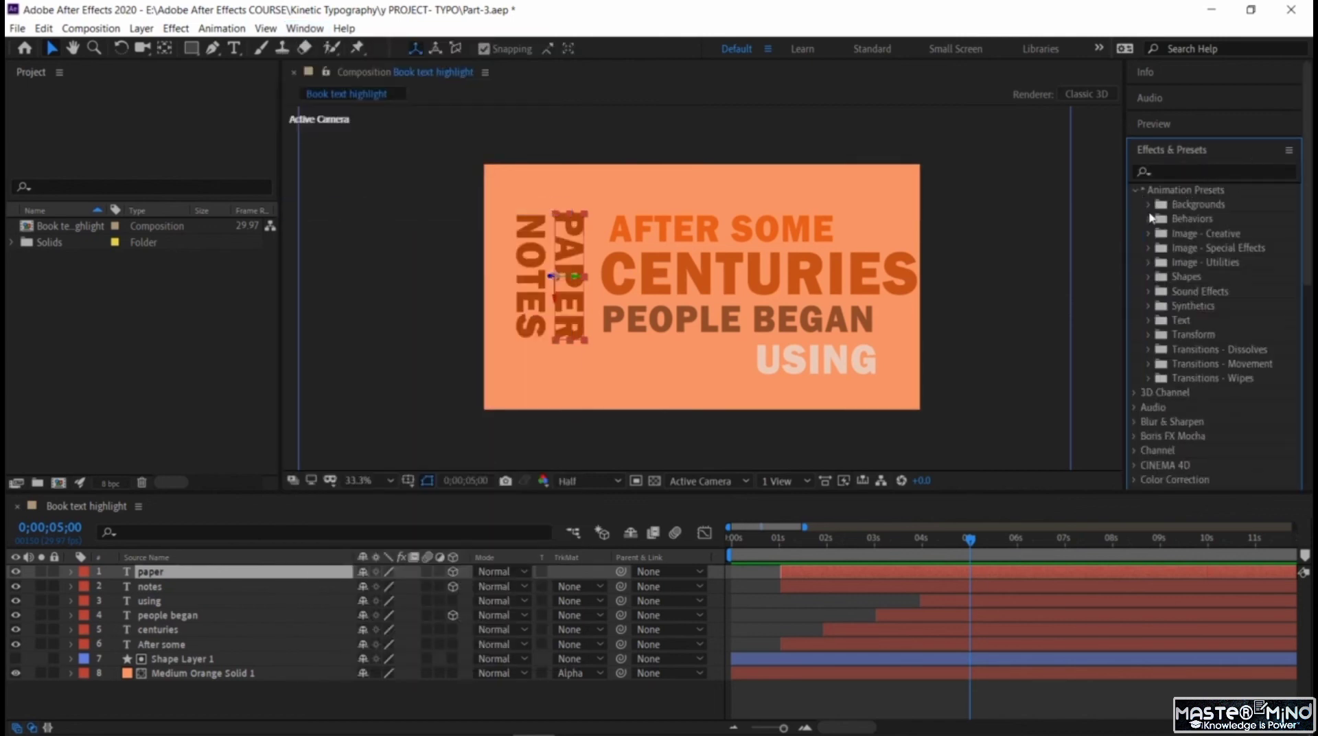
pyautogui.click(1150, 320)
pyautogui.scroll(-3, 1175, 338)
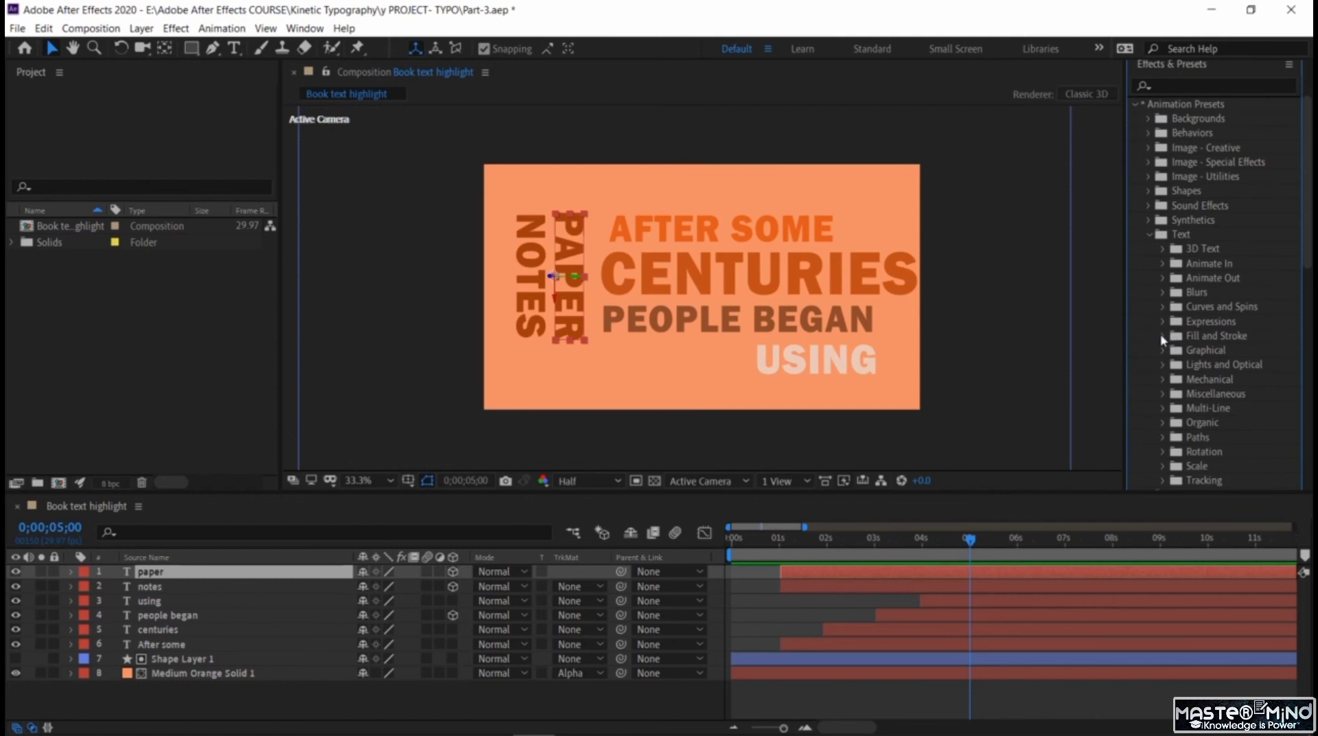
pyautogui.click(1161, 336)
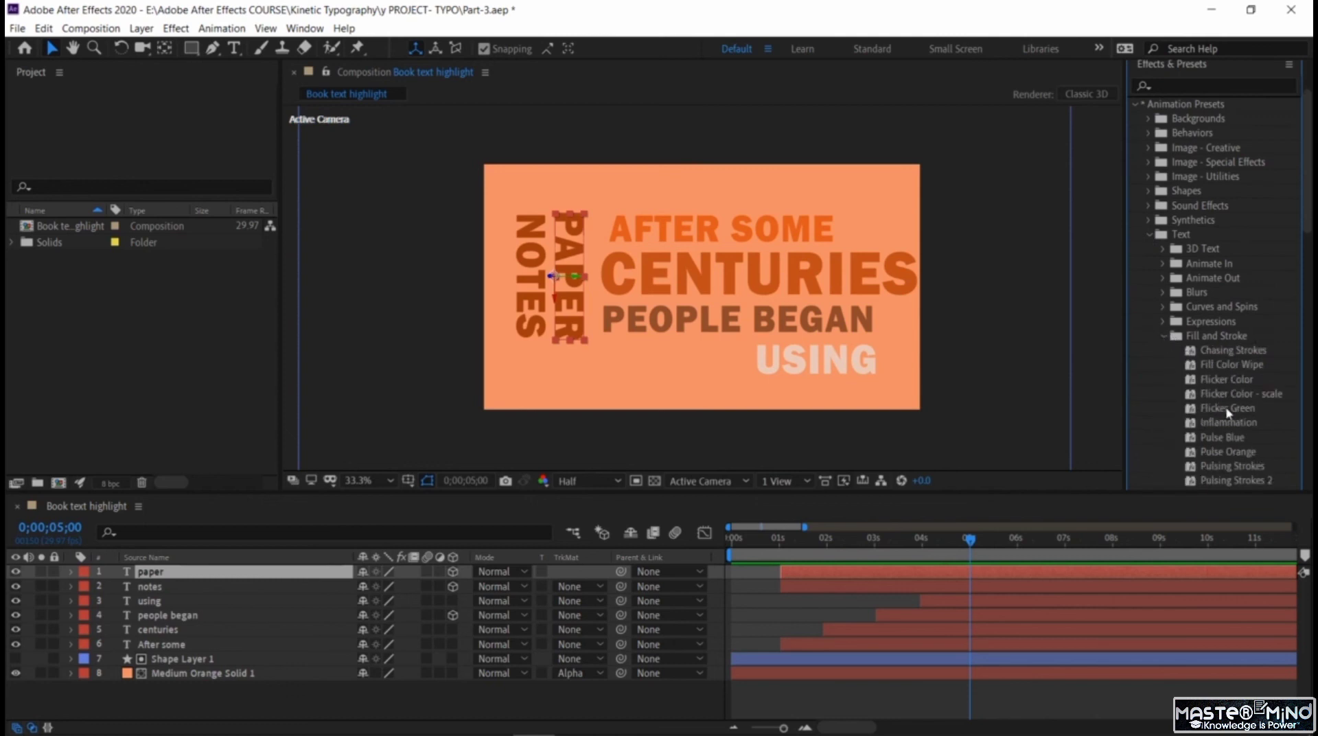
pyautogui.scroll(-3, 1244, 414)
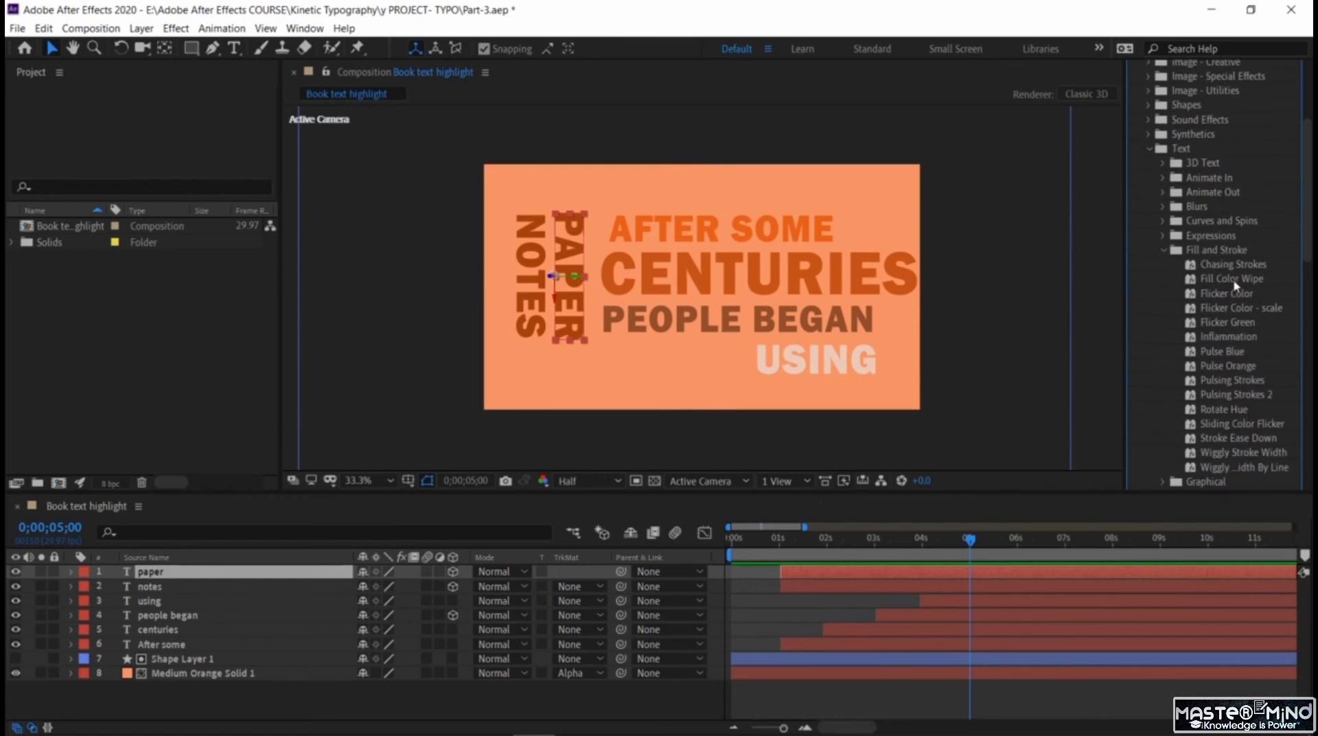
pyautogui.moveTo(1235, 283); pyautogui.dragTo(569, 269)
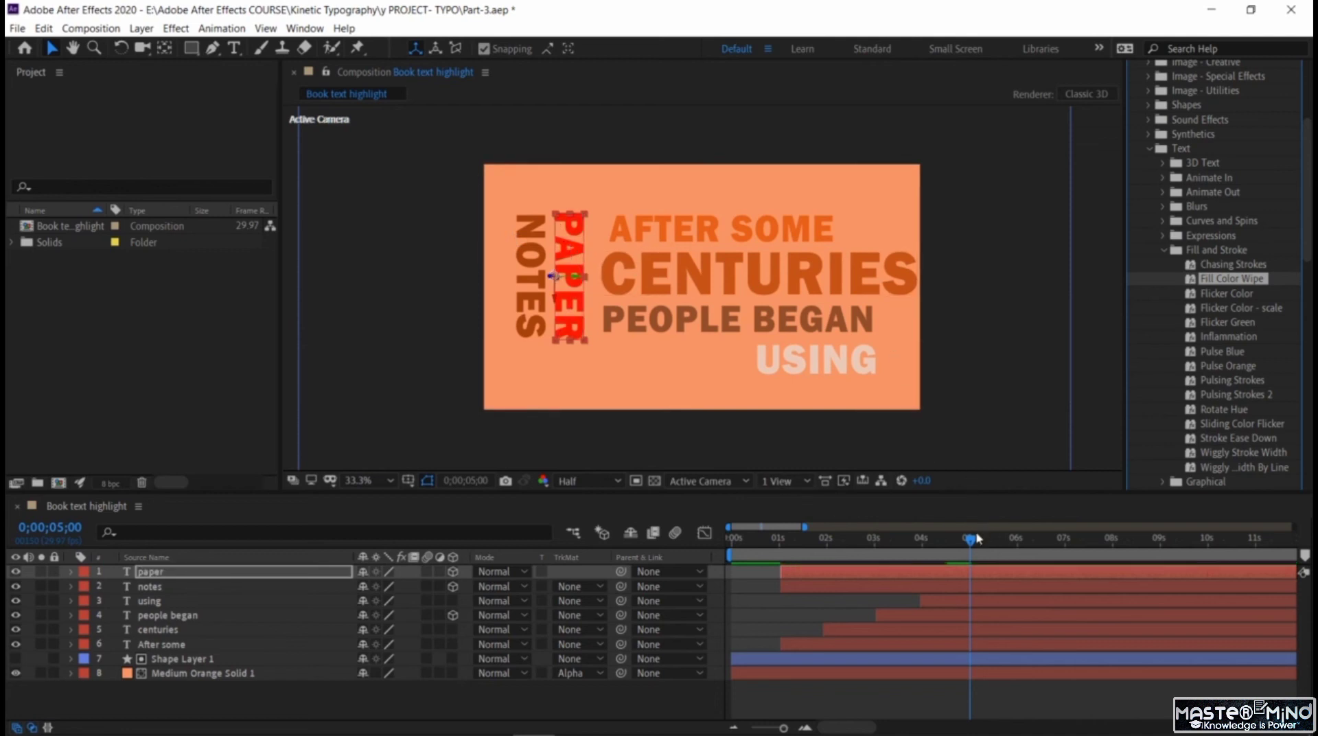
# - Trim the start of the paper and notes layers to 0;00;05;00 and apply the Fill Color Wipe preset to both
pyautogui.click(962, 571)
pyautogui.keyDown('shift'); pyautogui.click(959, 589); pyautogui.keyUp('shift')
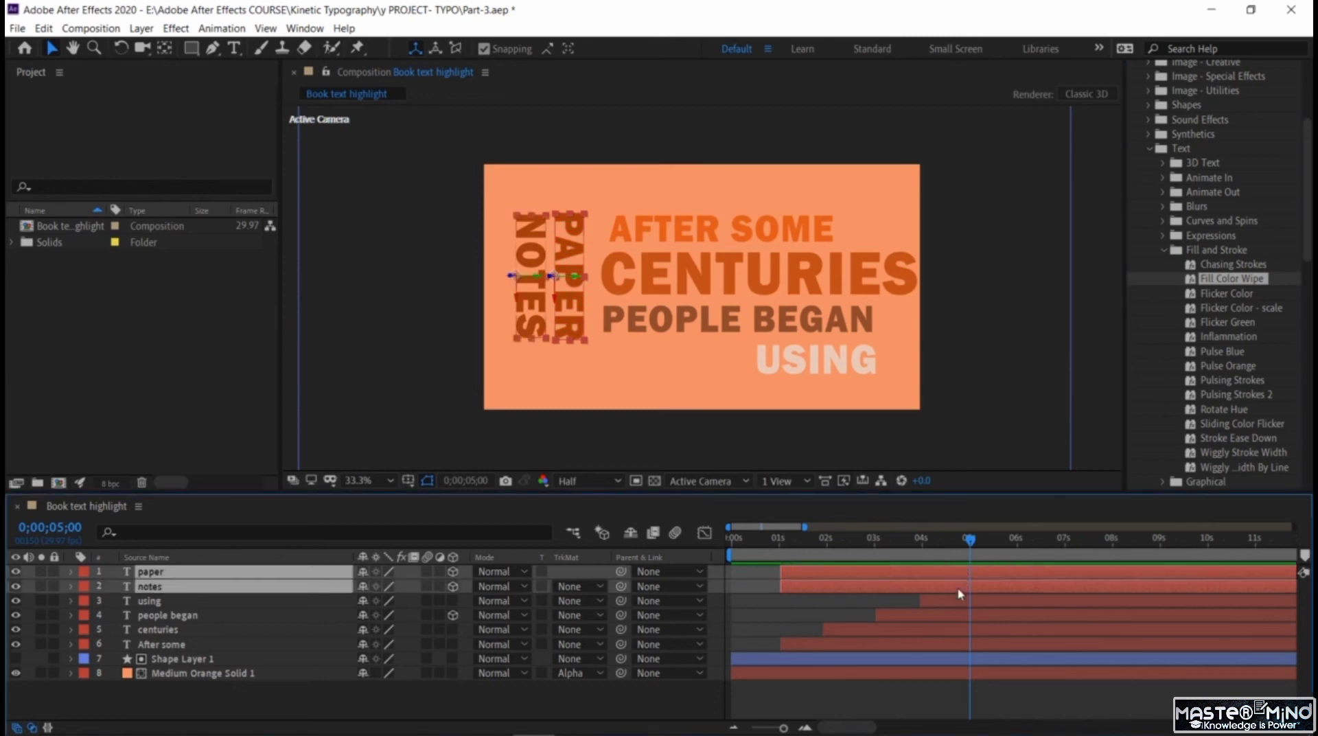
pyautogui.hotkey('alt', '[')
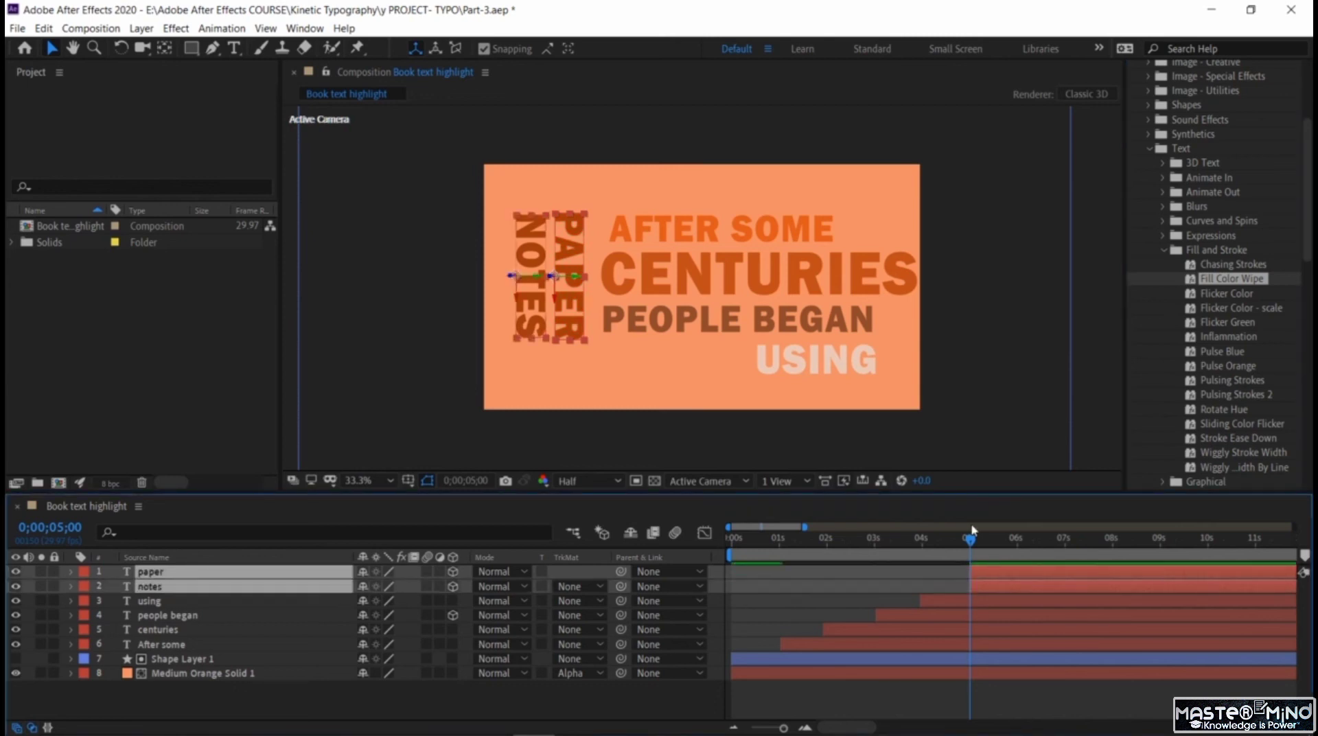
pyautogui.moveTo(1213, 276); pyautogui.dragTo(1068, 596)
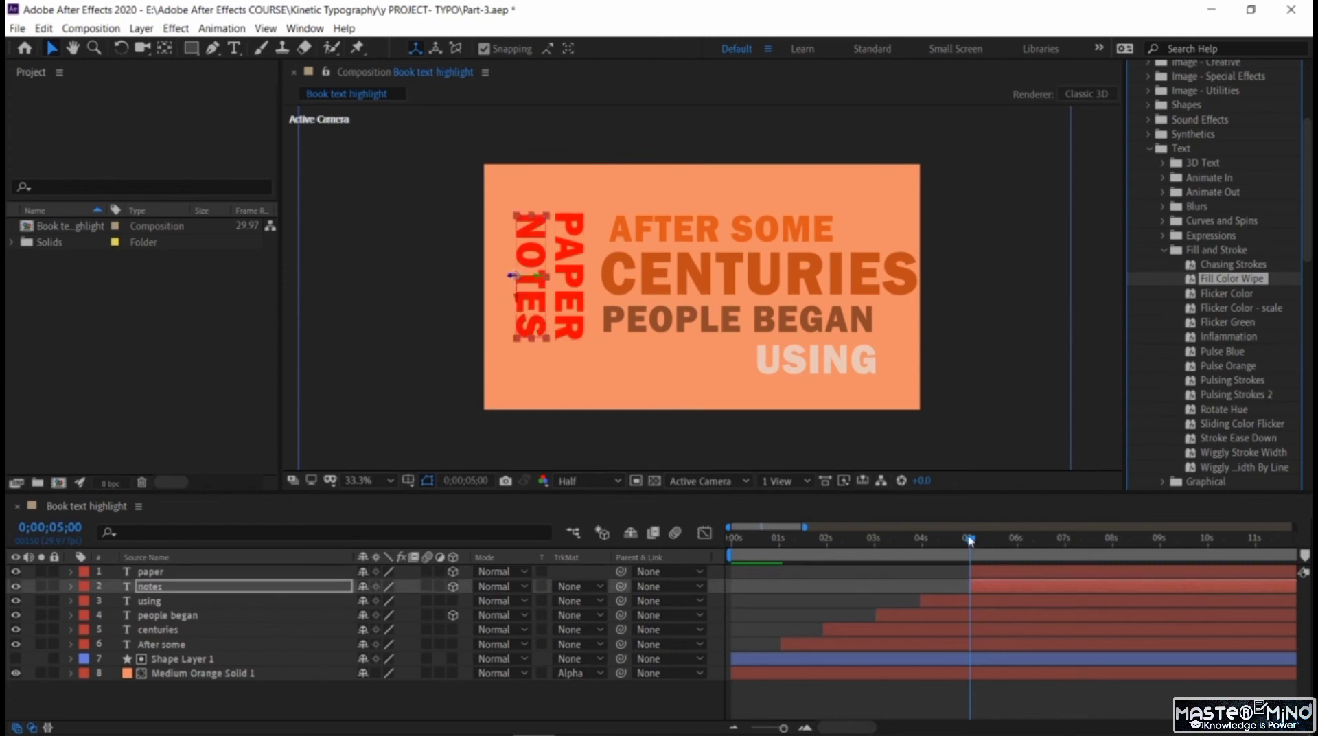
# - Preview the color wipe from 0;00;04;05, set the current time to 0;00;07;00 and collapse the effect presets
pyautogui.moveTo(970, 541); pyautogui.dragTo(930, 549)
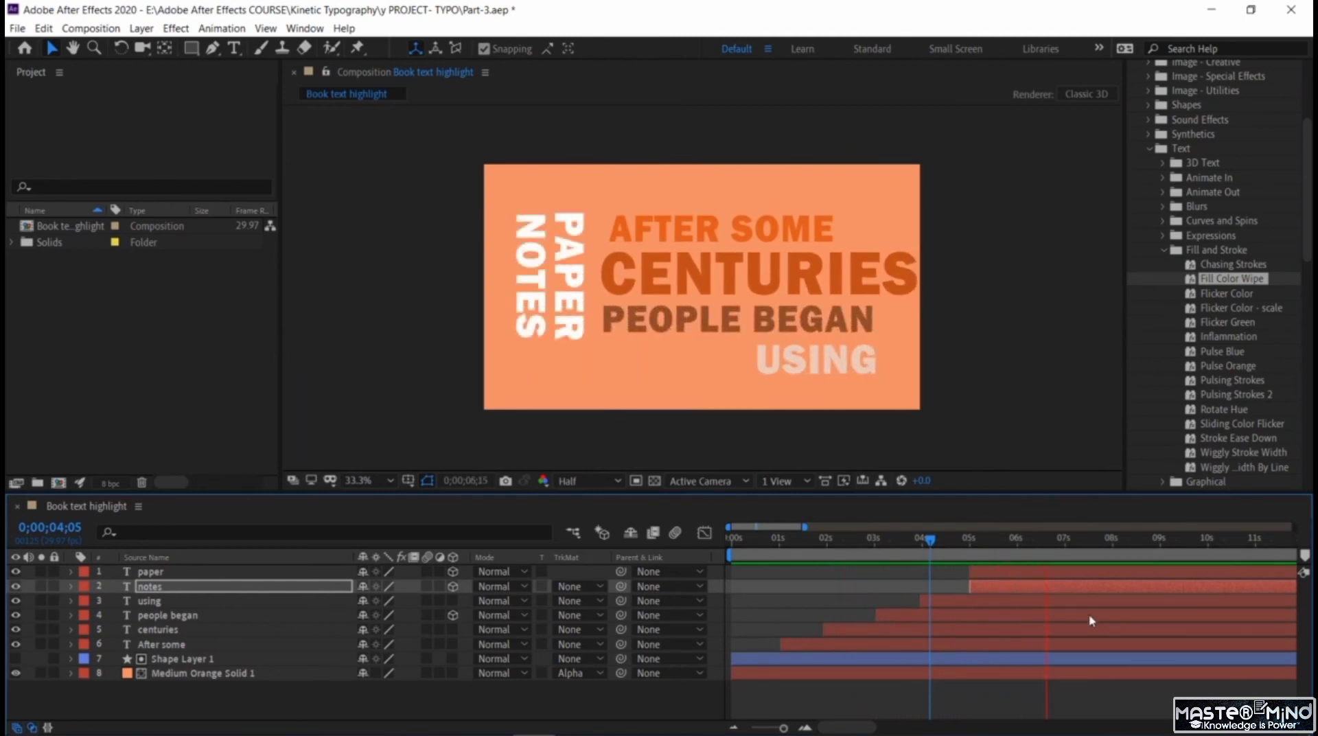
pyautogui.click(1065, 544)
pyautogui.moveTo(1063, 540); pyautogui.dragTo(1064, 572)
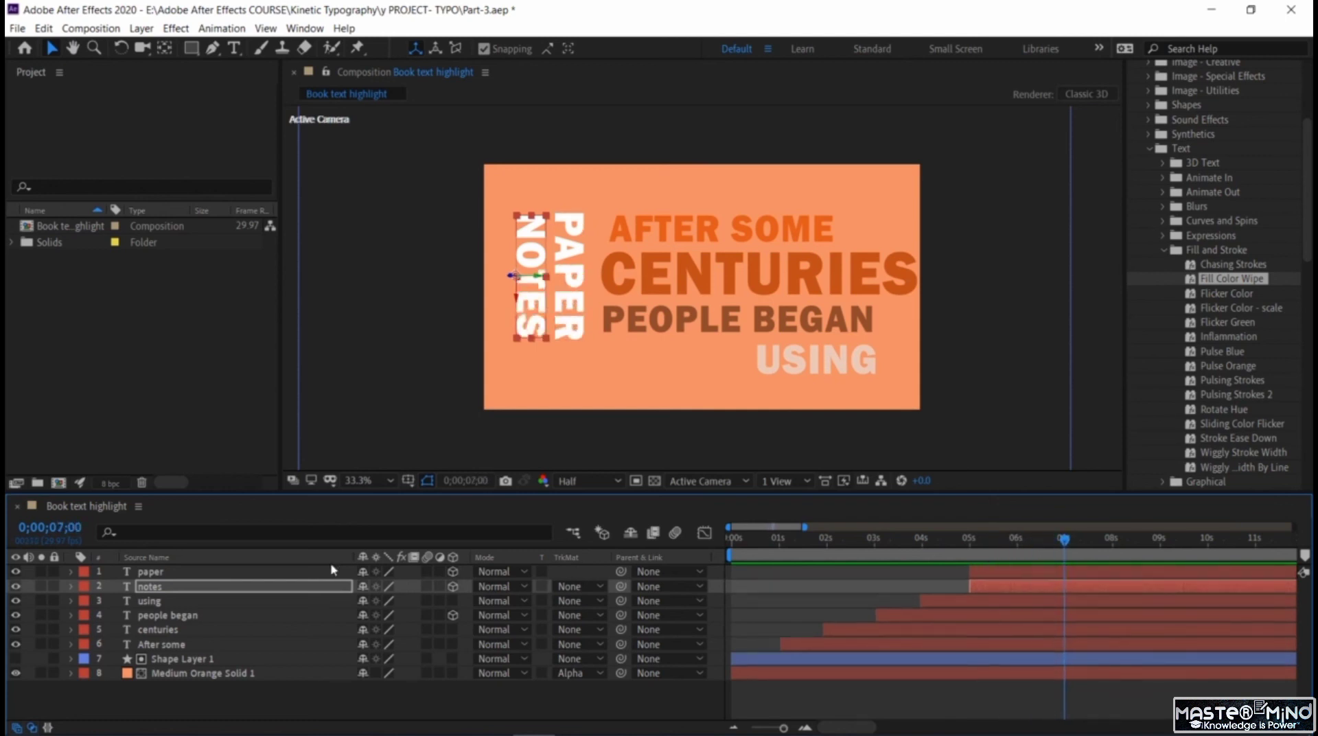
pyautogui.click(196, 700)
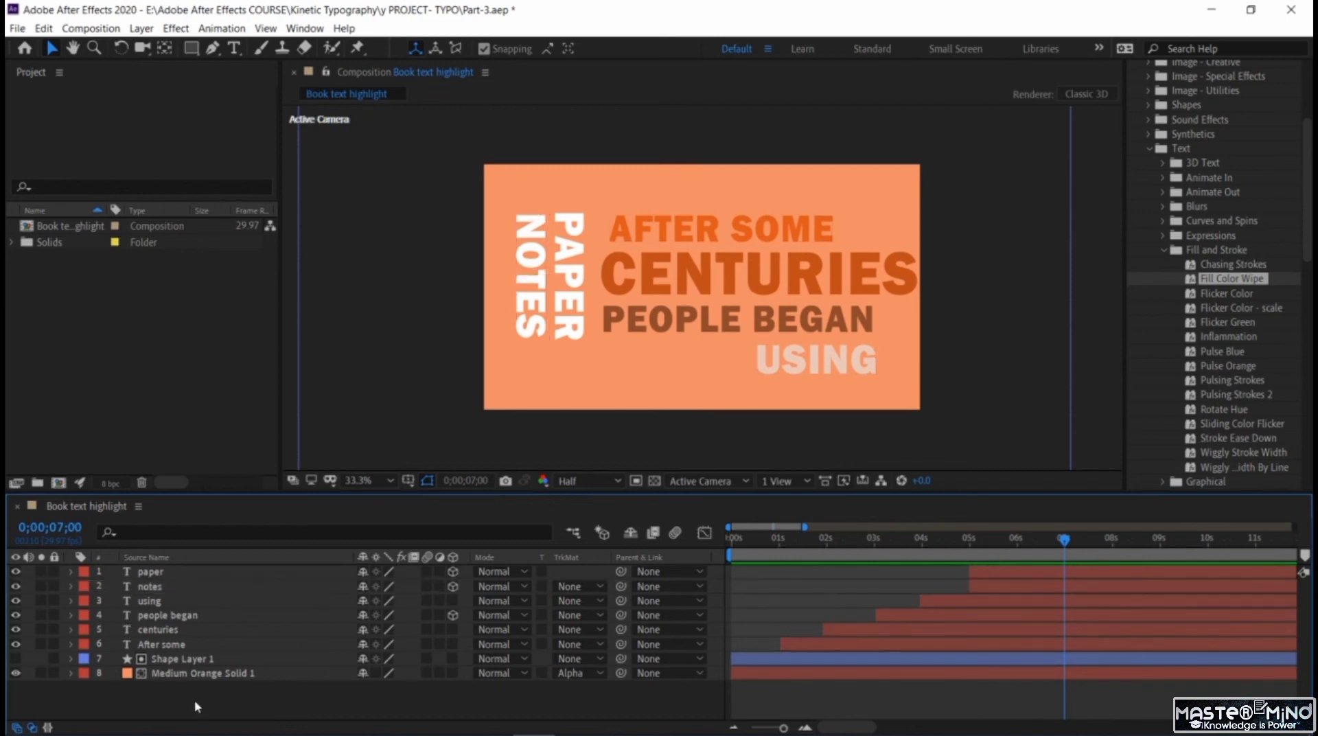
pyautogui.scroll(5, 1253, 237)
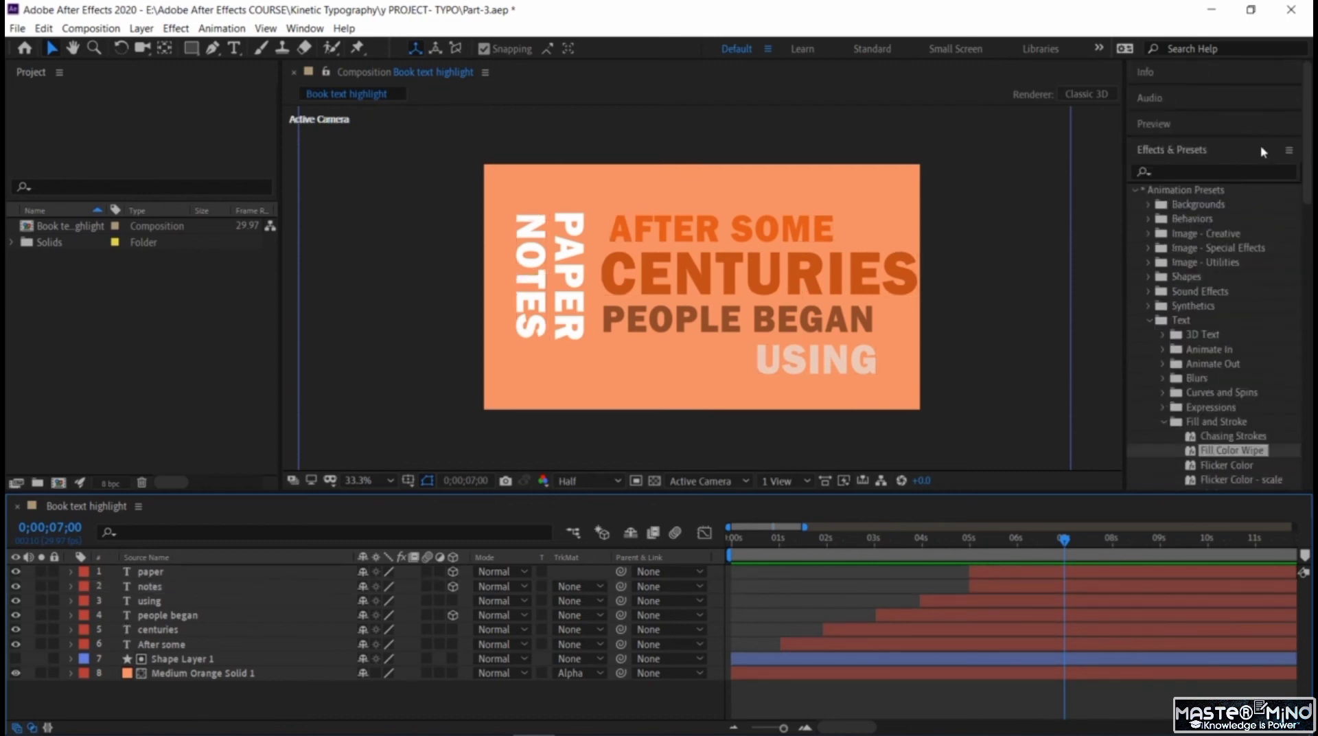
pyautogui.click(1191, 151)
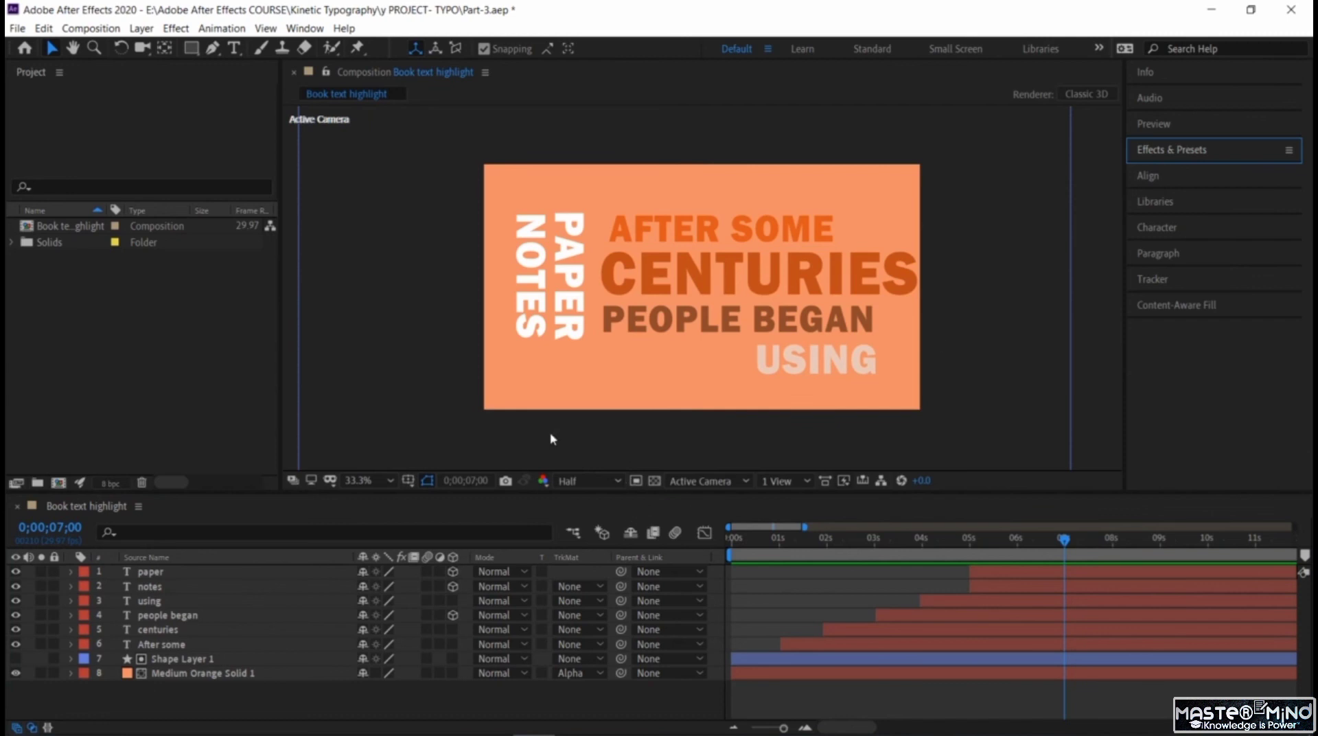
# - Add a null object and make it and the using, centuries and After some layers 3D
pyautogui.rightClick(332, 714)
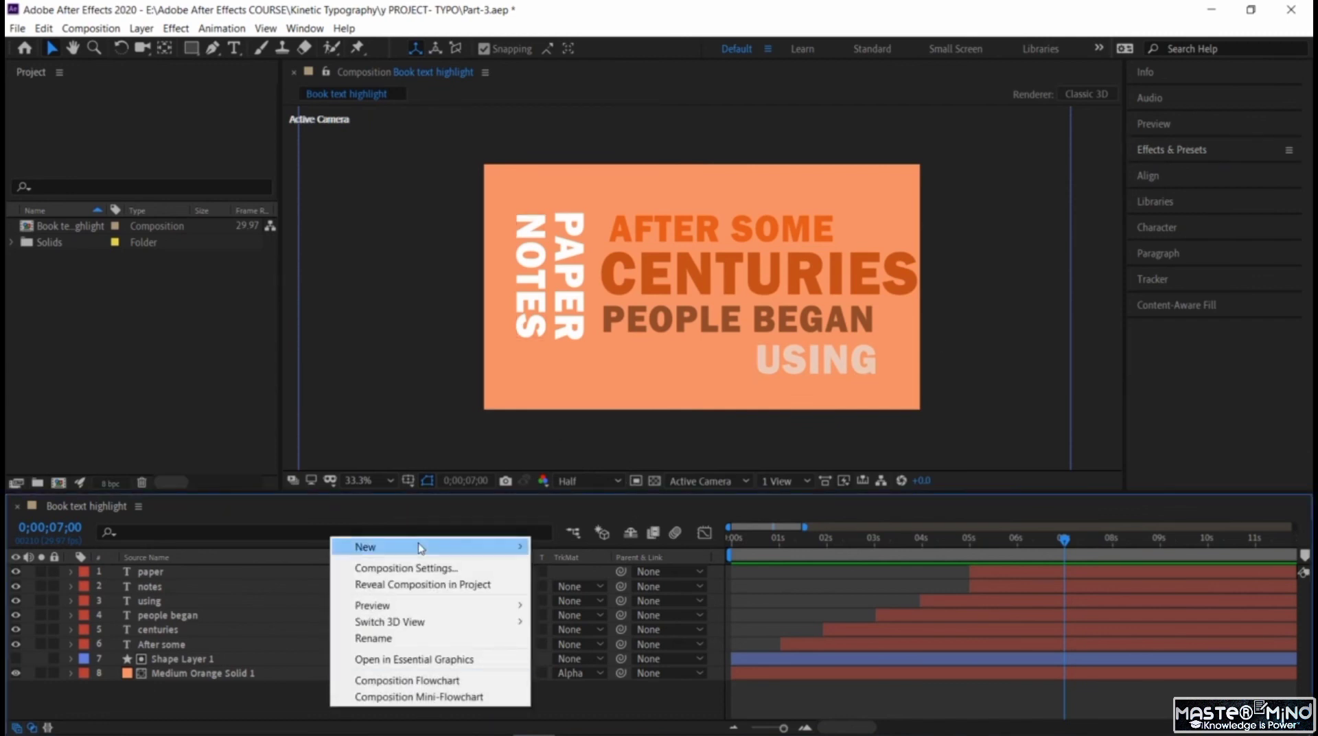
pyautogui.moveTo(420, 548)
pyautogui.click(624, 630)
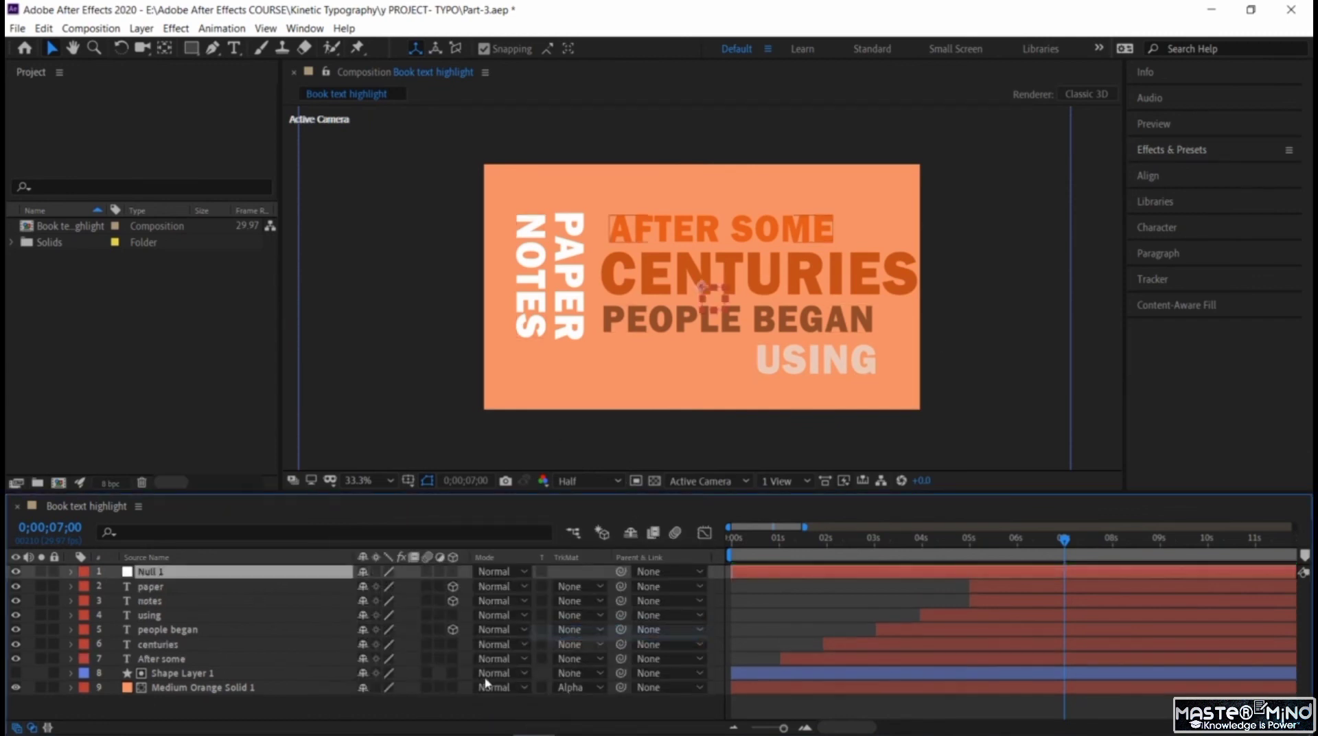
pyautogui.click(453, 572)
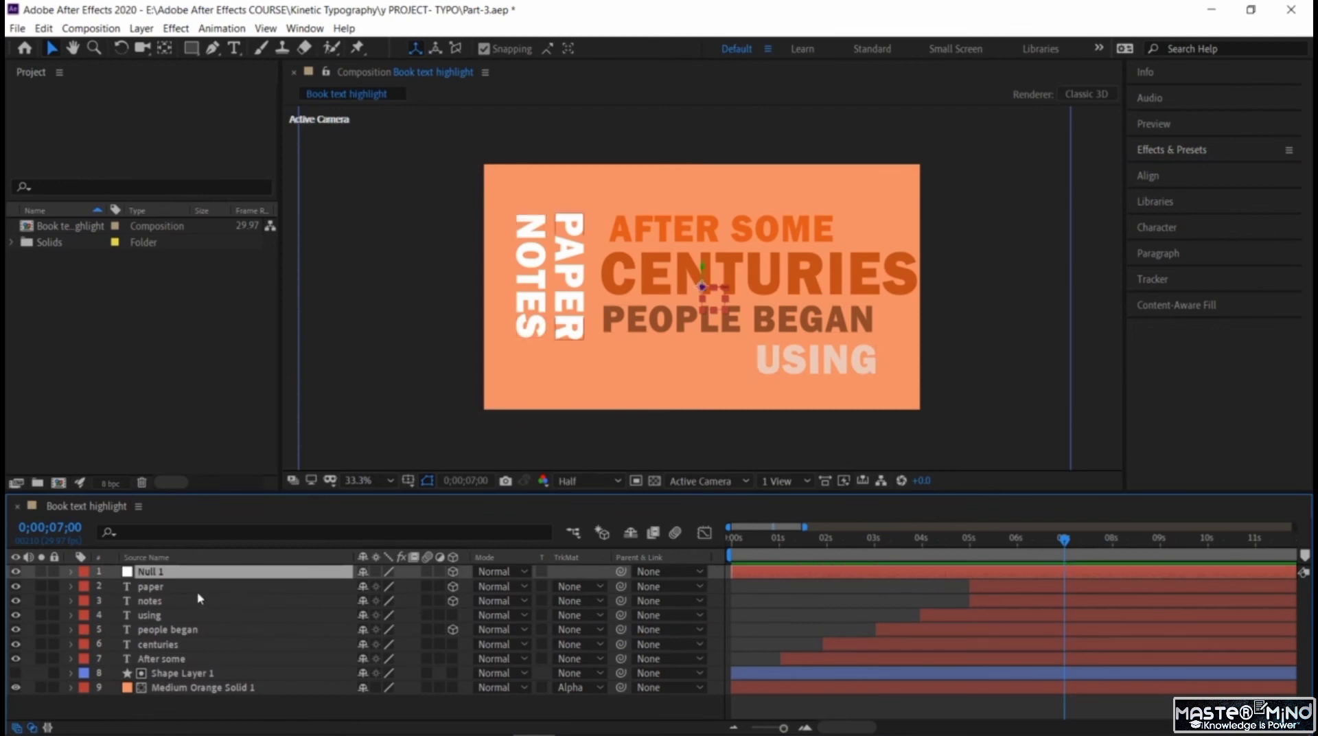
pyautogui.click(452, 615)
pyautogui.click(453, 643)
pyautogui.click(453, 659)
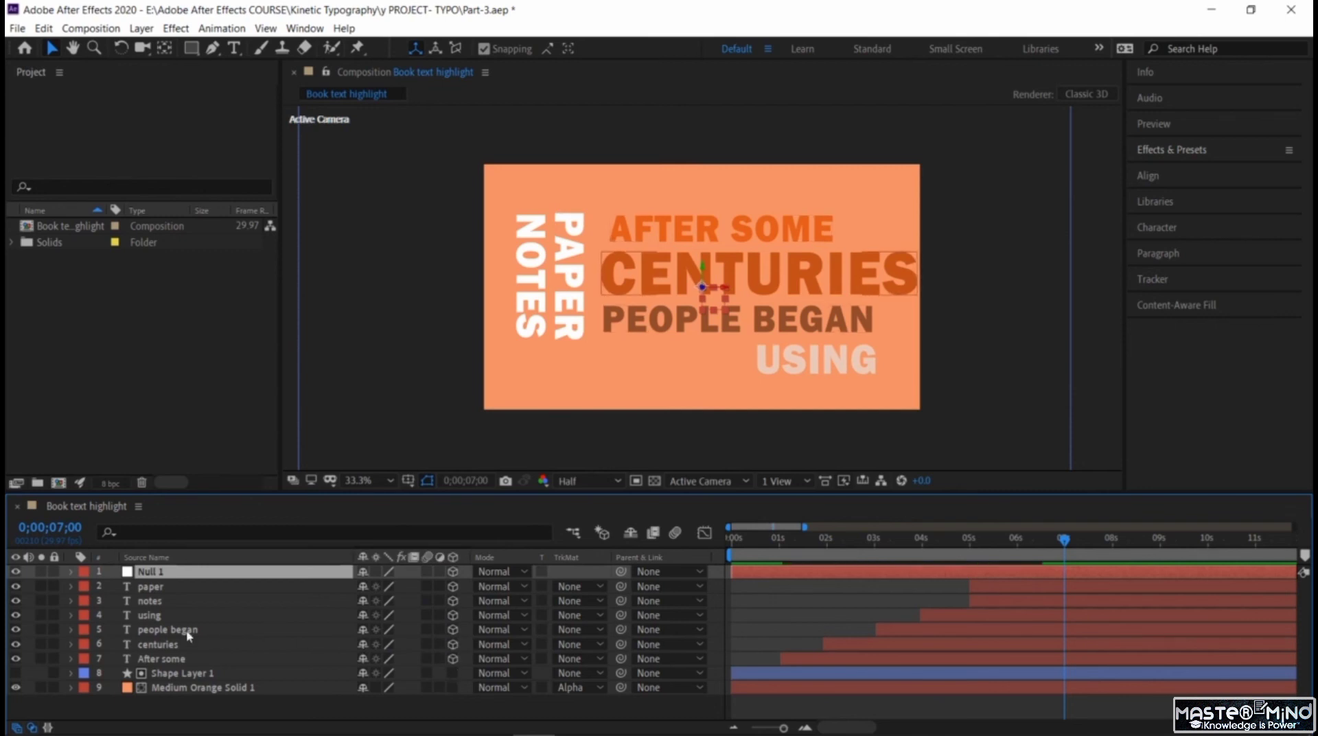
# - Parent all six text layers, from paper to After some, to the null object
pyautogui.click(168, 587)
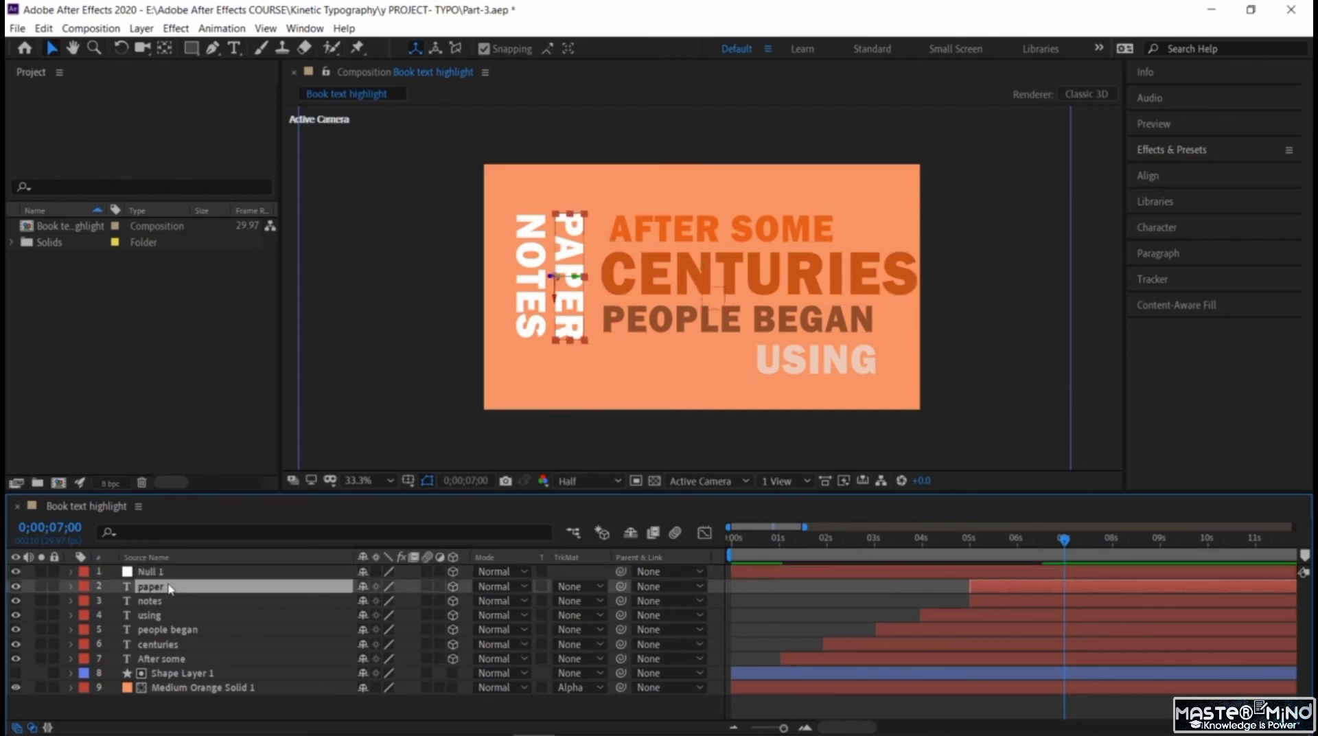
pyautogui.keyDown('ctrl'); pyautogui.click(177, 601); pyautogui.keyUp('ctrl')
pyautogui.keyDown('ctrl'); pyautogui.click(181, 615); pyautogui.keyUp('ctrl')
pyautogui.keyDown('ctrl'); pyautogui.click(185, 629); pyautogui.keyUp('ctrl')
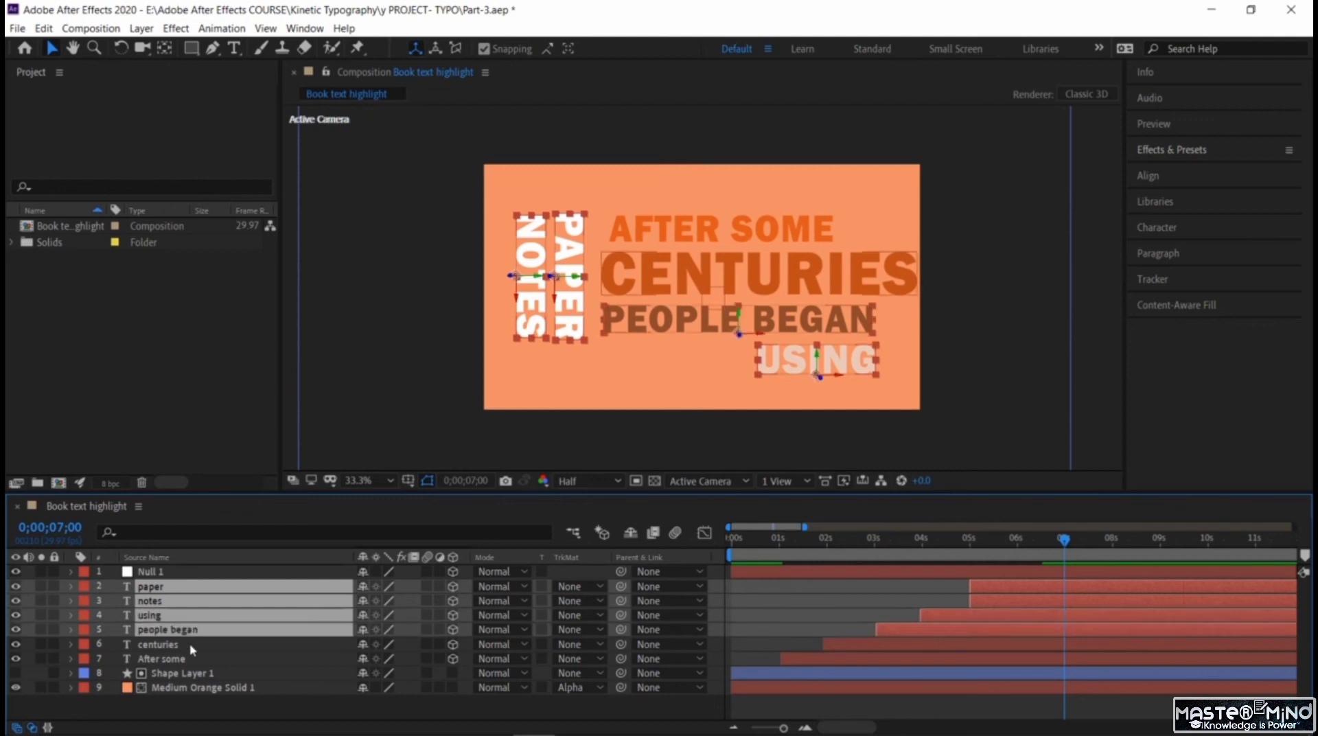
pyautogui.keyDown('ctrl'); pyautogui.click(190, 643); pyautogui.keyUp('ctrl')
pyautogui.keyDown('ctrl'); pyautogui.click(195, 659); pyautogui.keyUp('ctrl')
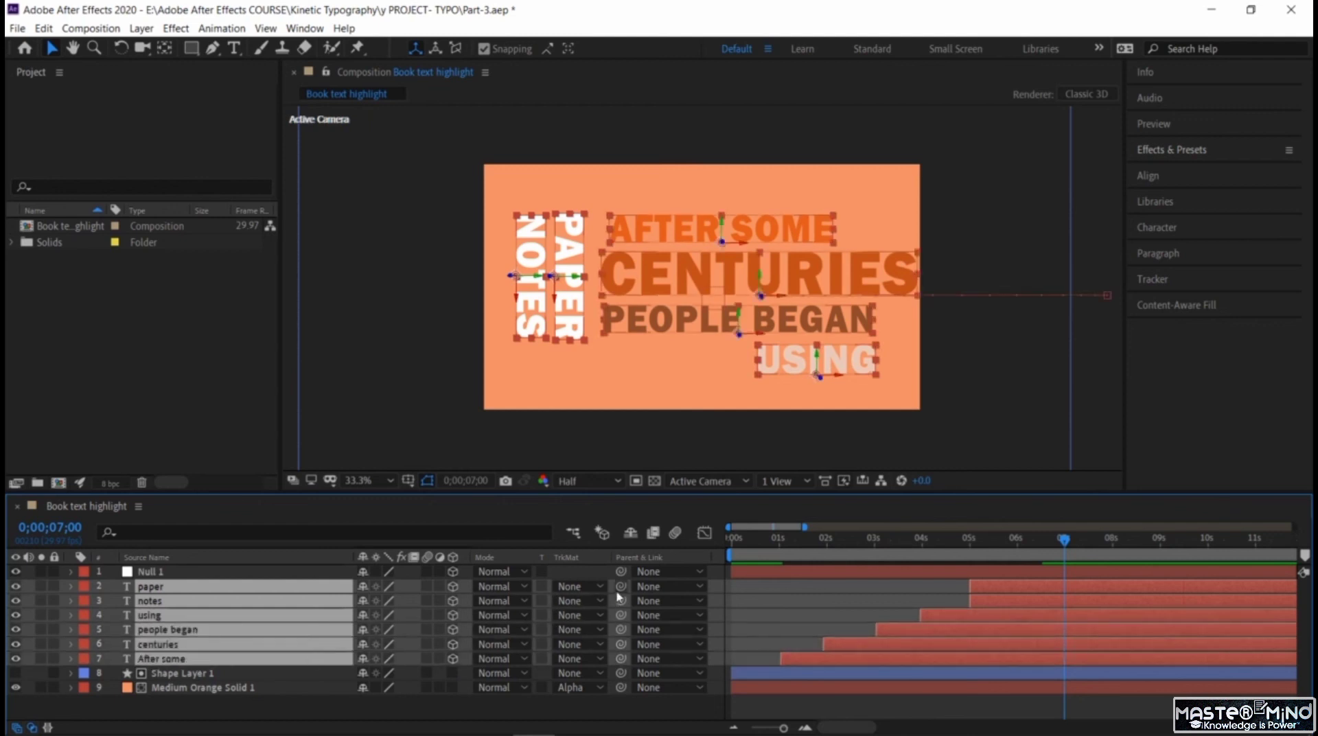
pyautogui.moveTo(621, 586); pyautogui.dragTo(237, 579)
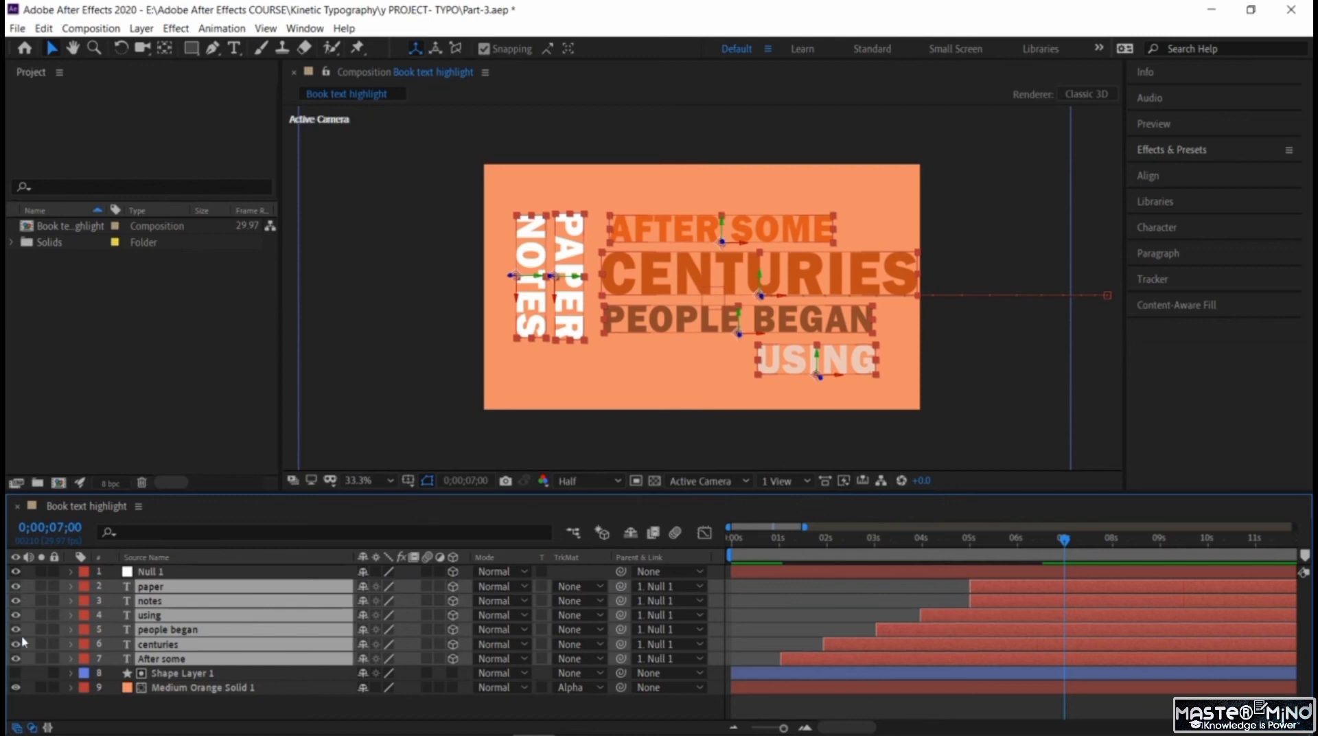
# - Show the null's transform properties and start Z Rotation keyframing at 0;00;07;00, trying a counterclockwise rotation and undoing it
pyautogui.click(71, 573)
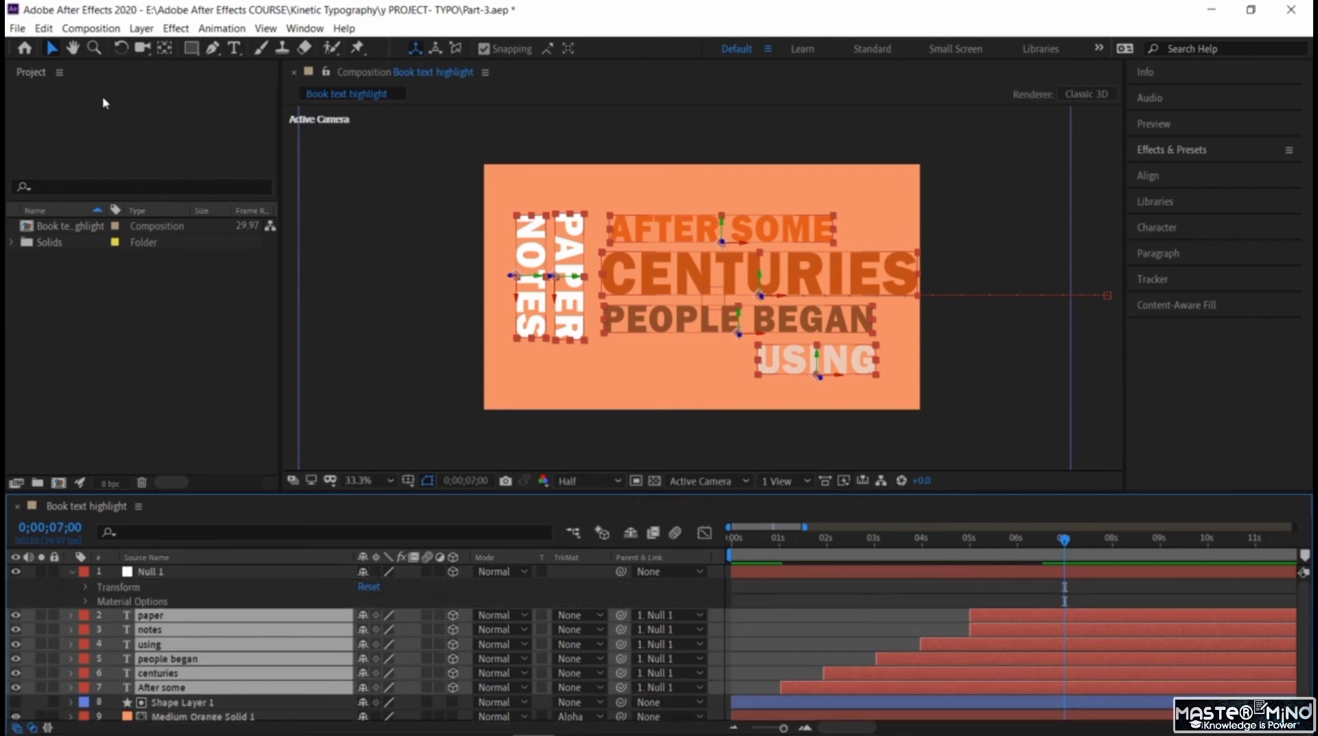
pyautogui.click(397, 340)
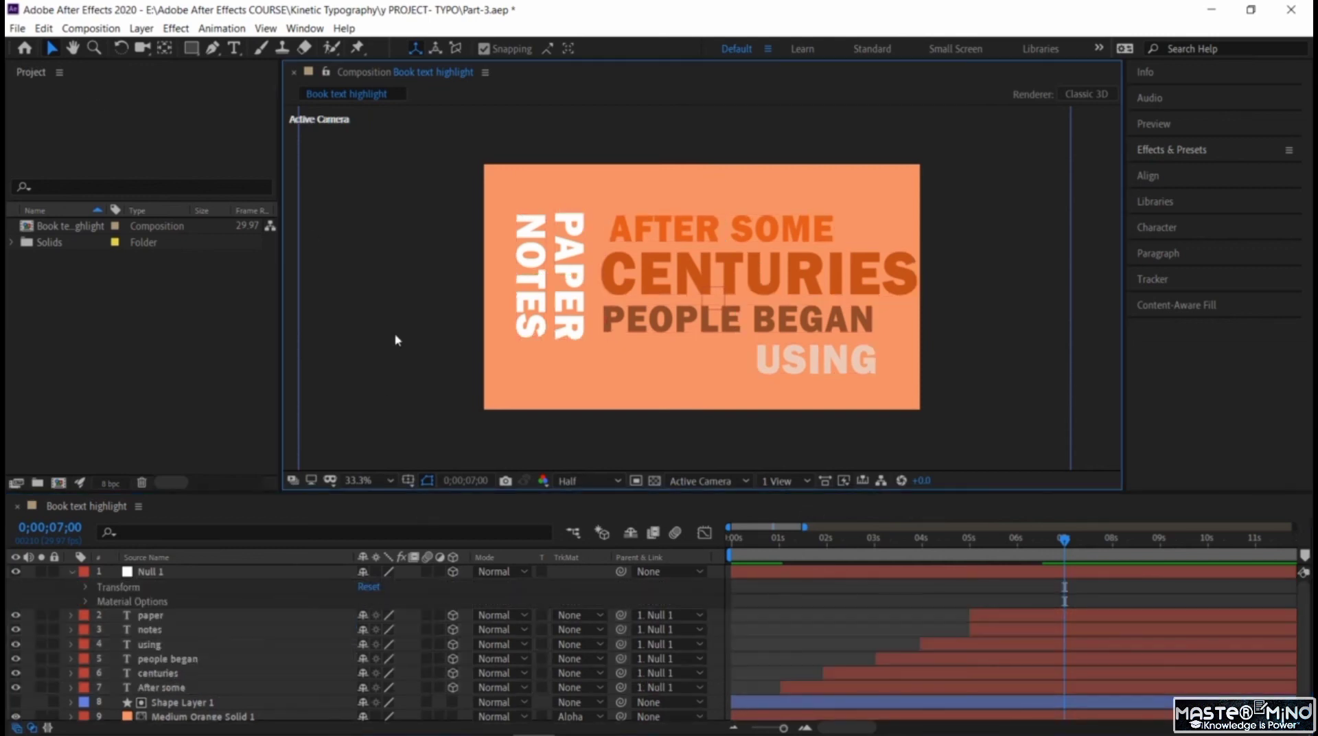
pyautogui.click(147, 574)
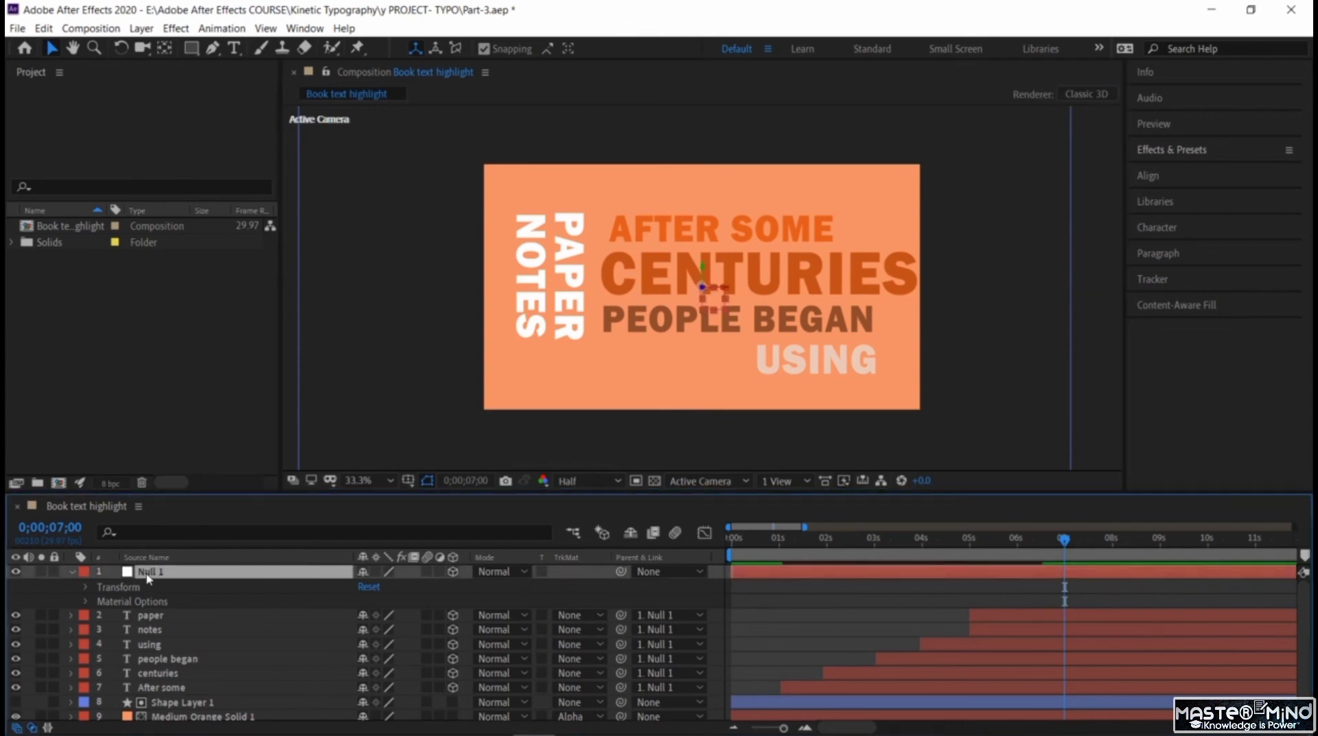
pyautogui.click(85, 587)
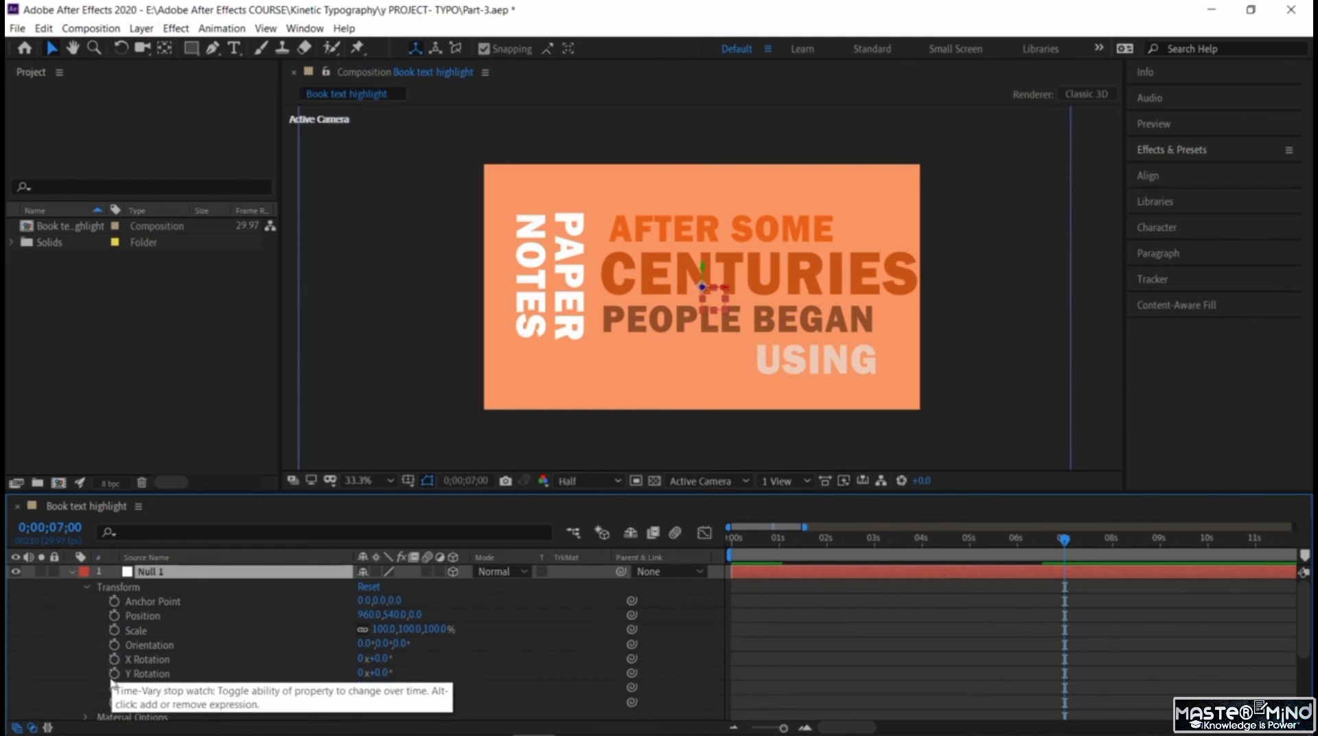
pyautogui.click(114, 687)
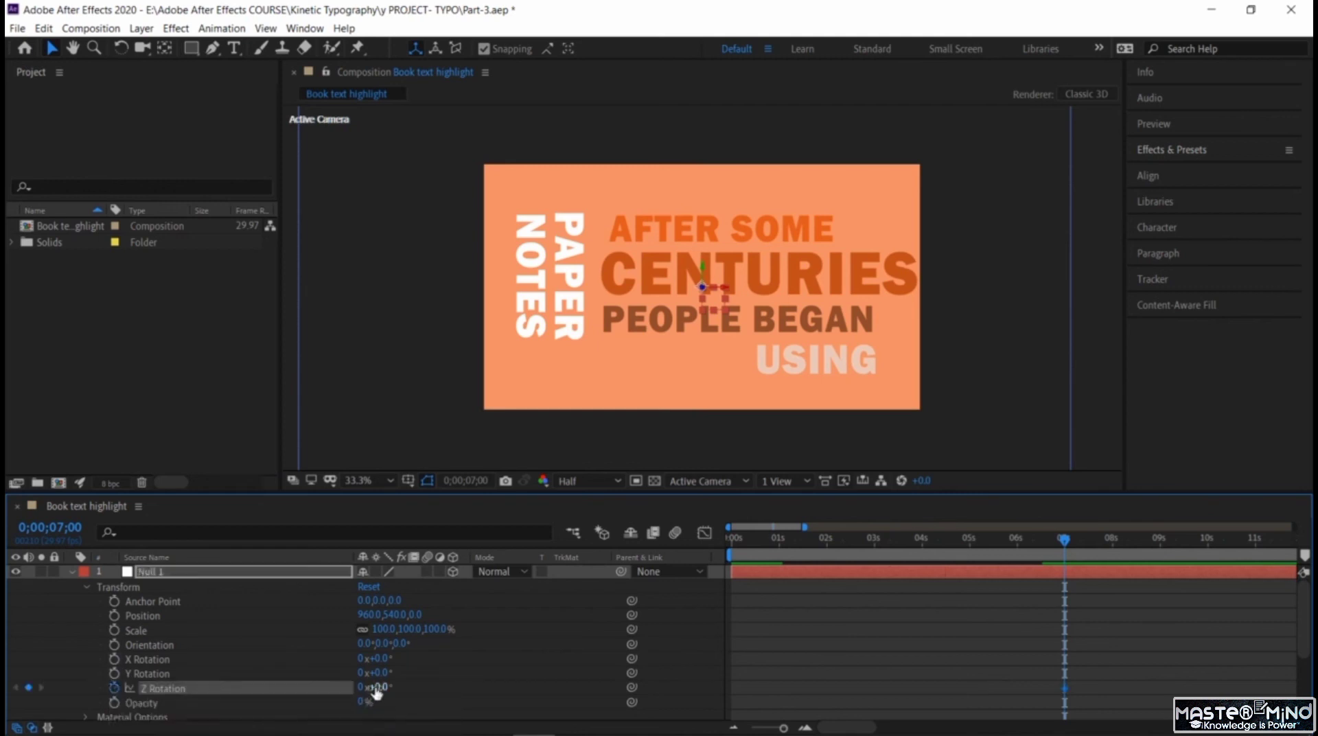
pyautogui.moveTo(379, 687); pyautogui.dragTo(345, 691)
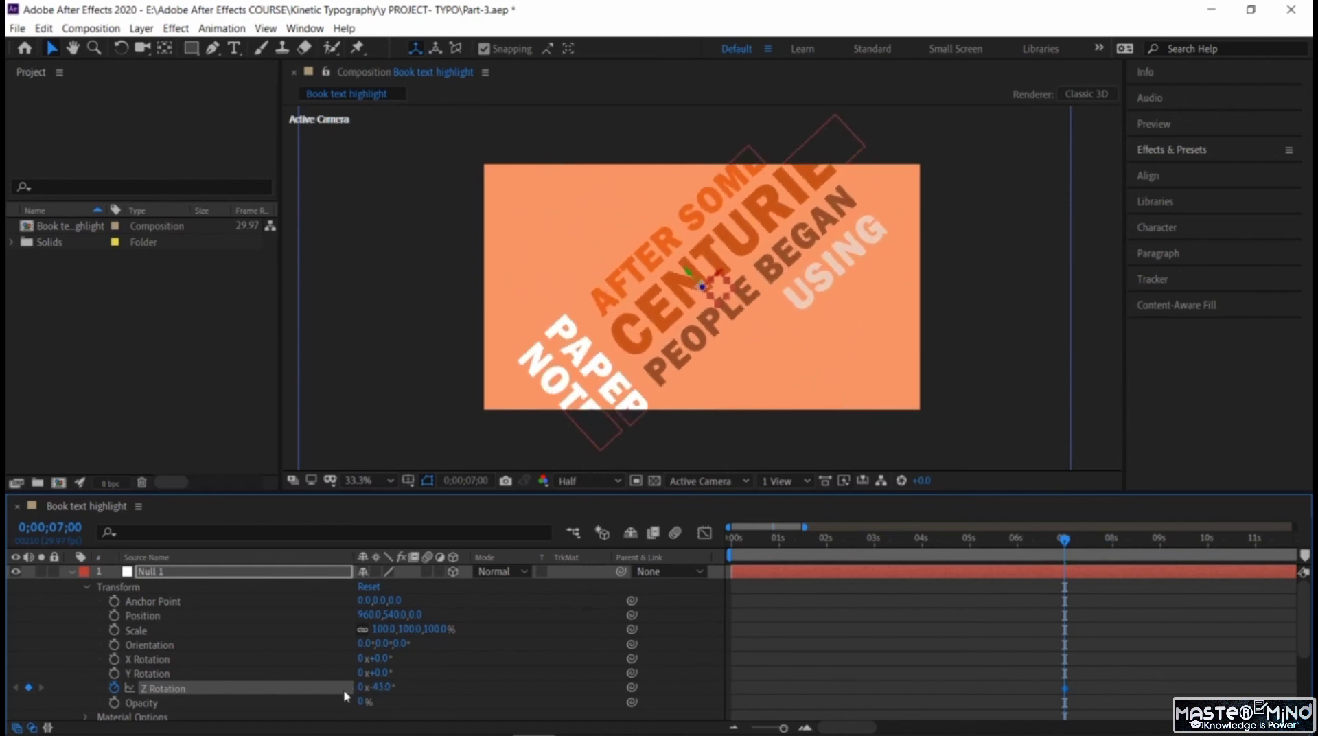
pyautogui.hotkey('ctrl', 'z')
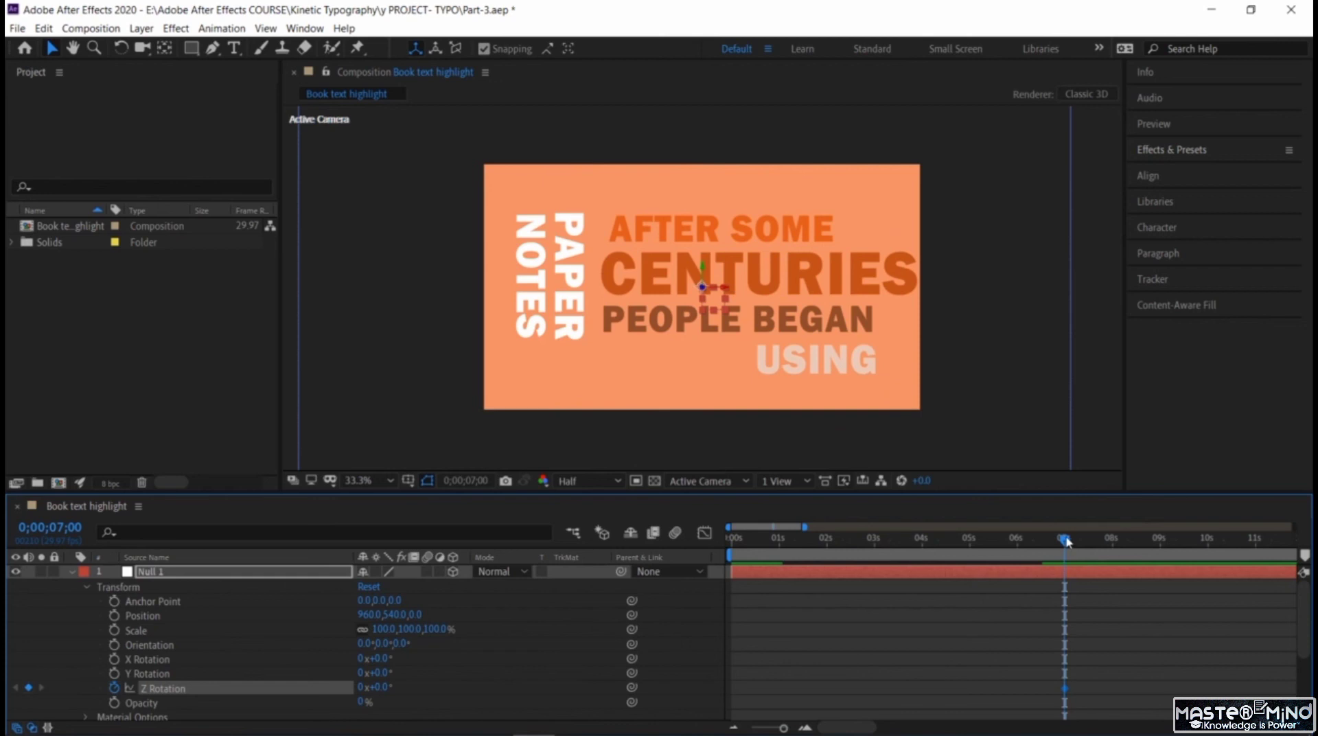
# - Add a Z Rotation keyframe of -90° to the null at 0;00;07;16
pyautogui.moveTo(1065, 539); pyautogui.dragTo(1090, 540)
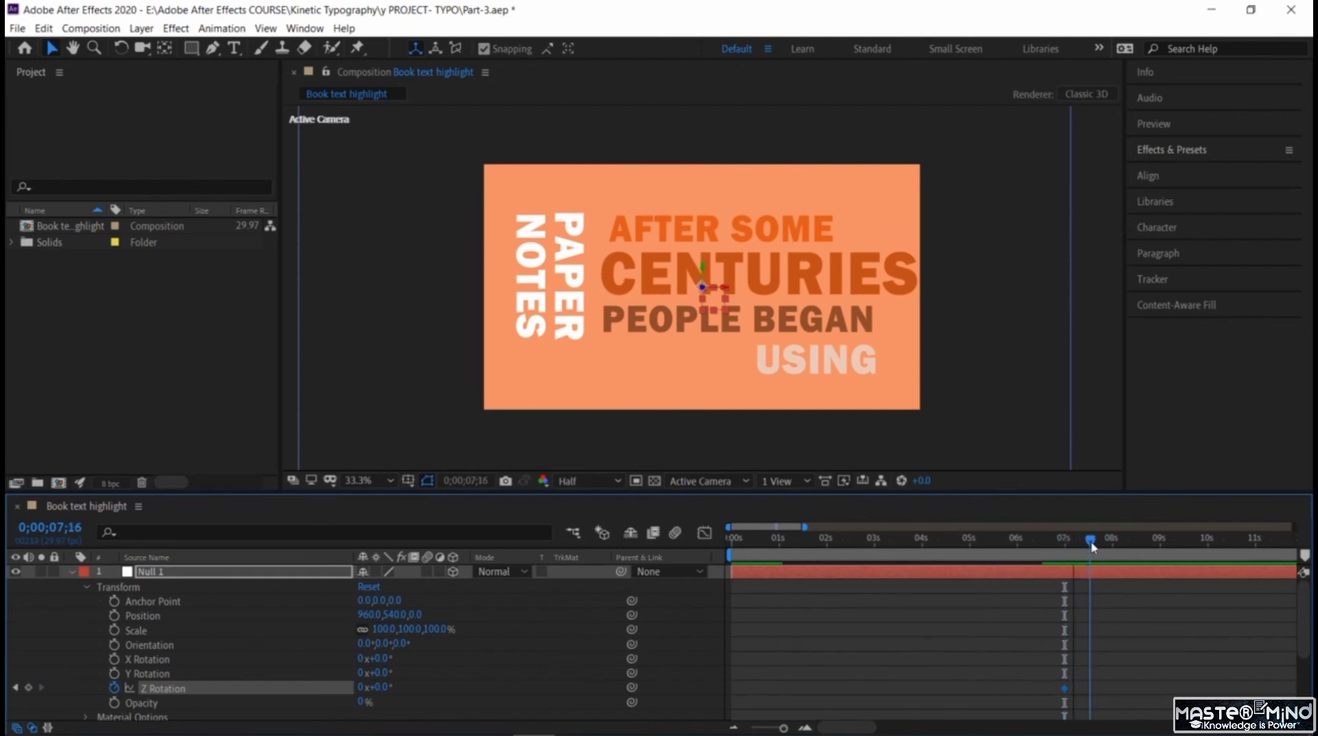
pyautogui.click(28, 687)
pyautogui.moveTo(386, 687); pyautogui.dragTo(330, 707)
pyautogui.click(380, 687)
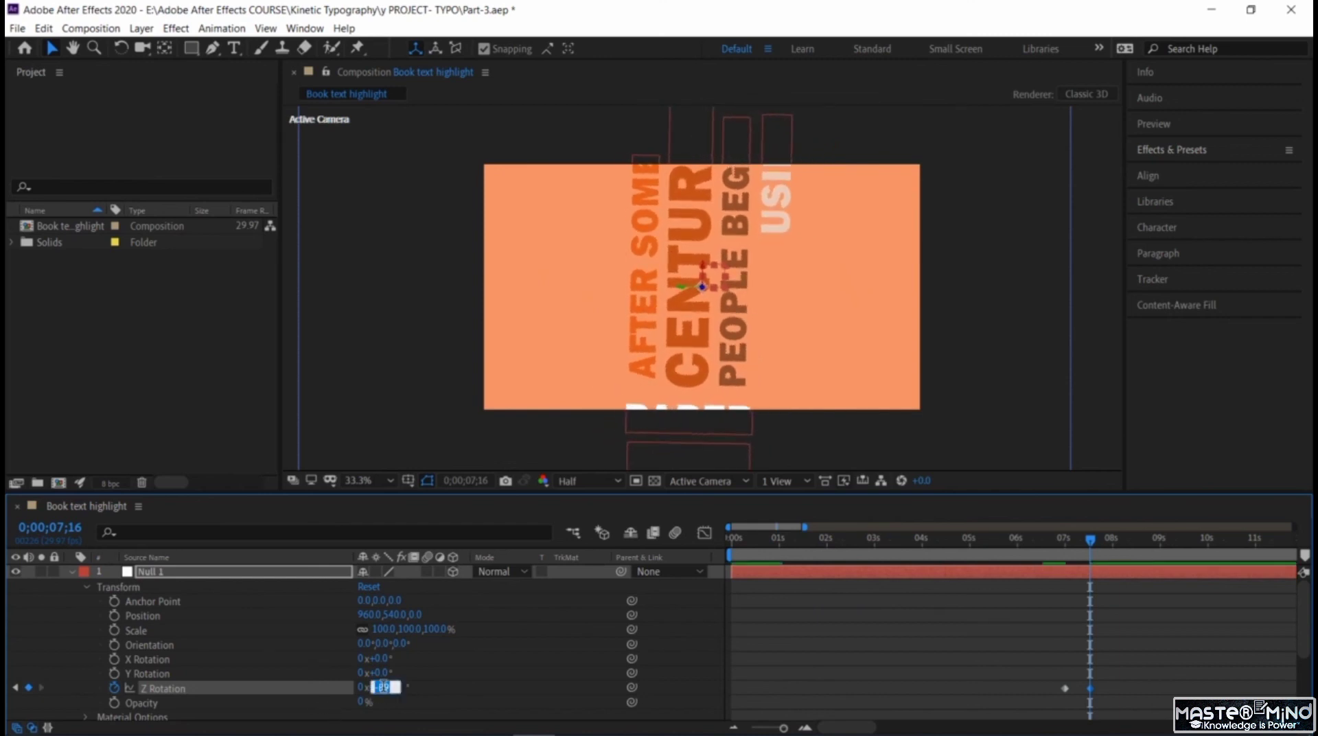
pyautogui.write('-90')
pyautogui.press('Return')
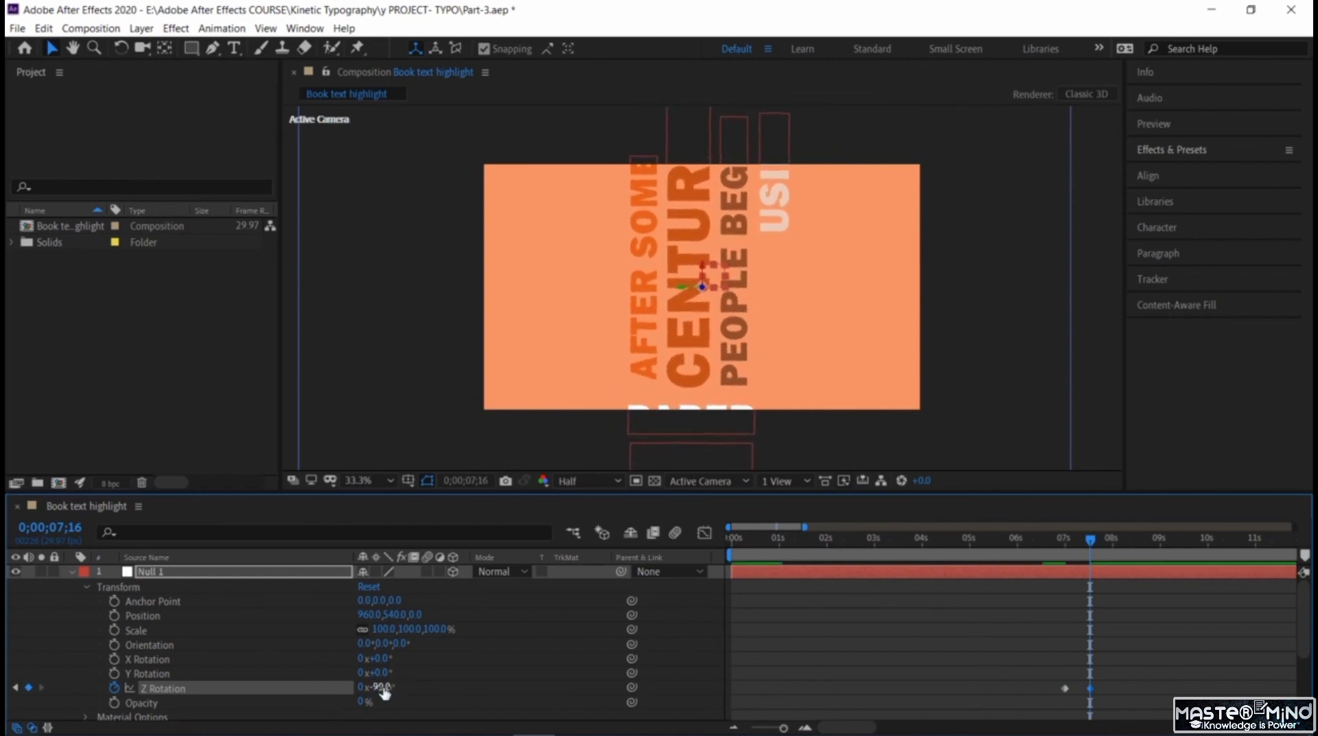
# - Add Position keyframes to the null at 0;00;07;00 and 0;00;07;16
pyautogui.moveTo(1091, 541); pyautogui.dragTo(1064, 552)
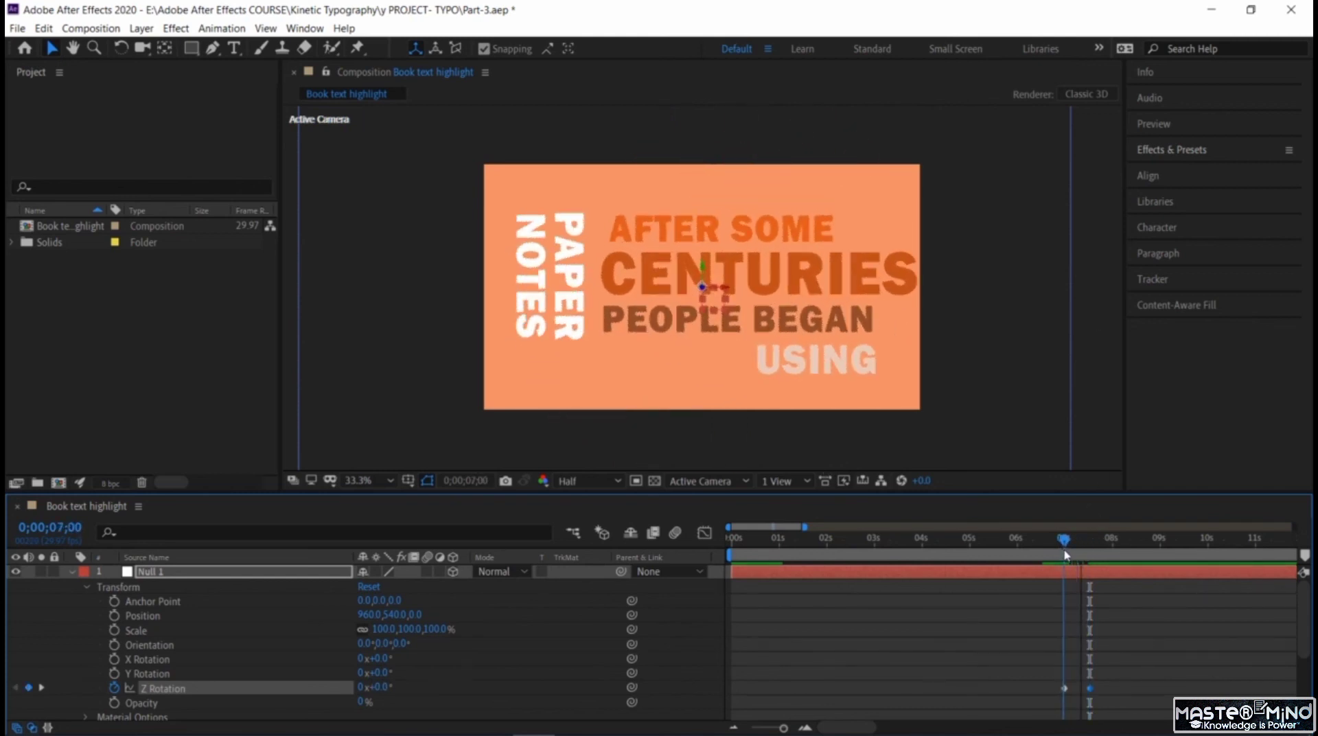
pyautogui.click(114, 616)
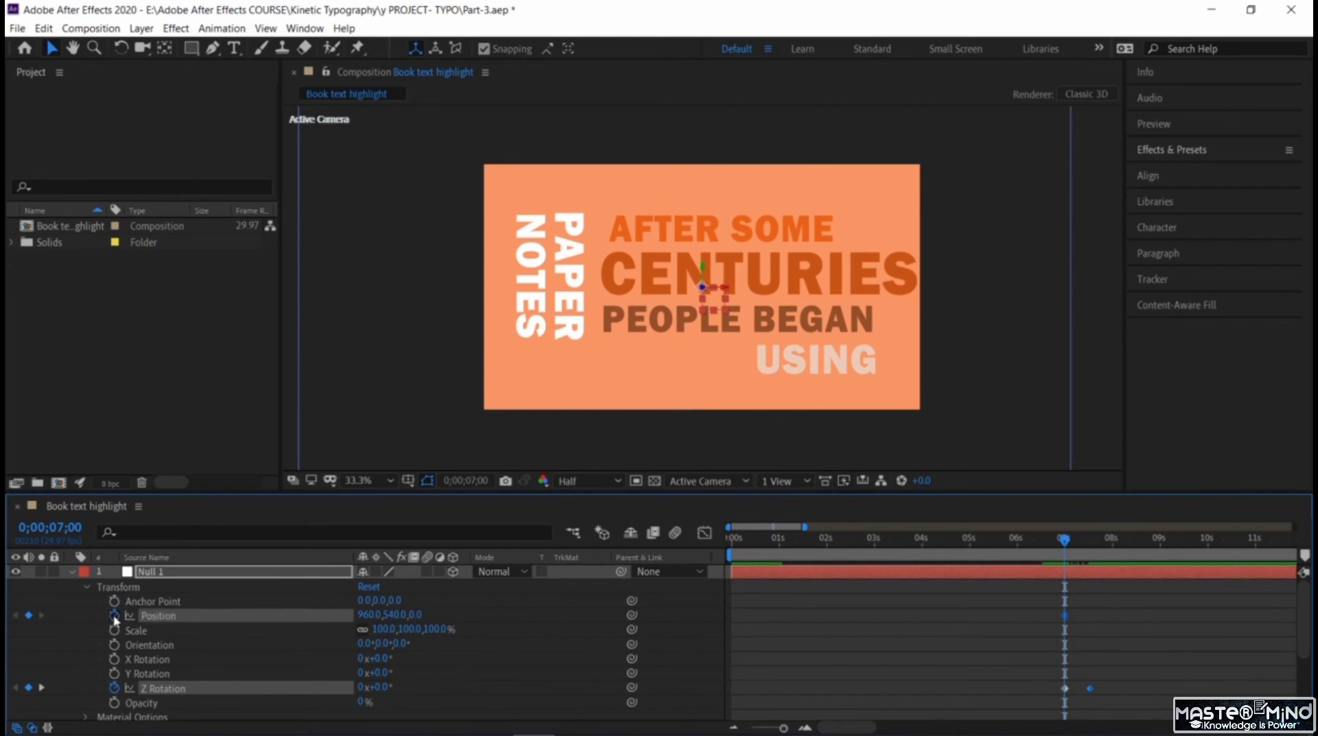
pyautogui.moveTo(1064, 540); pyautogui.dragTo(1094, 544)
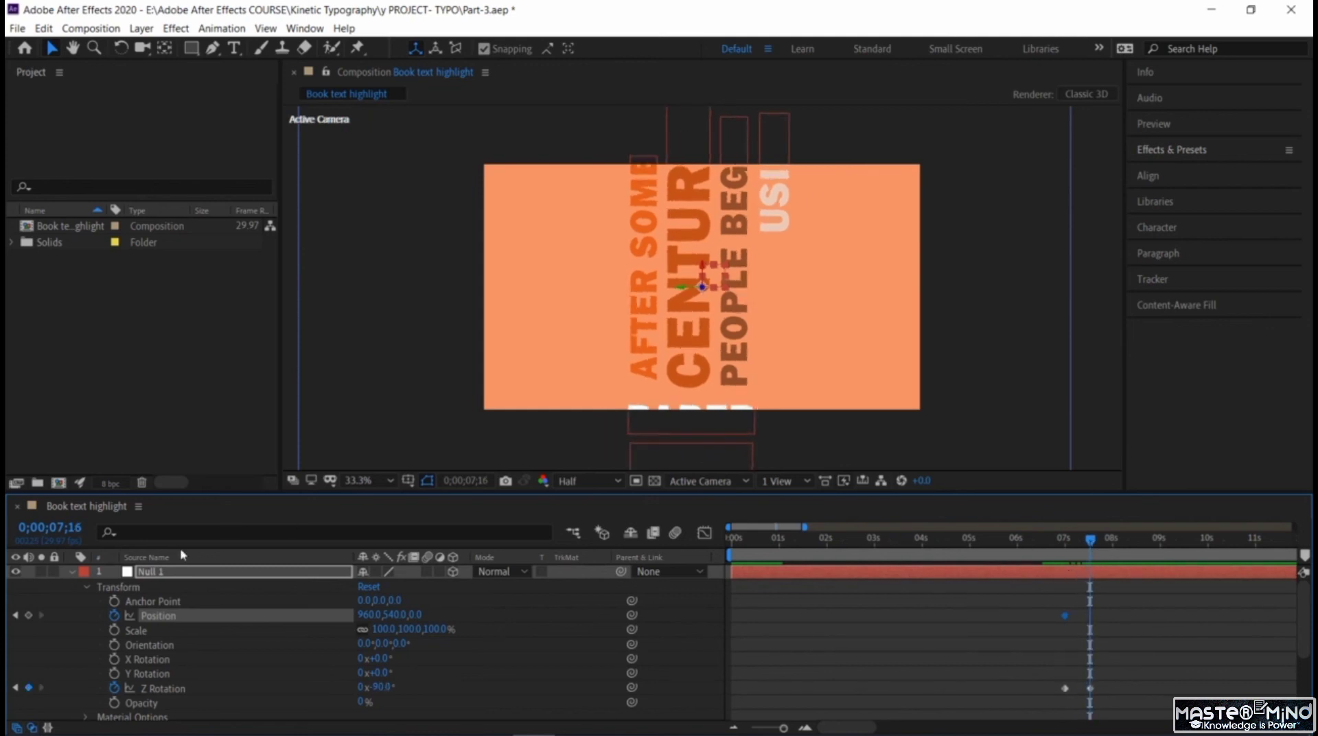
pyautogui.click(29, 616)
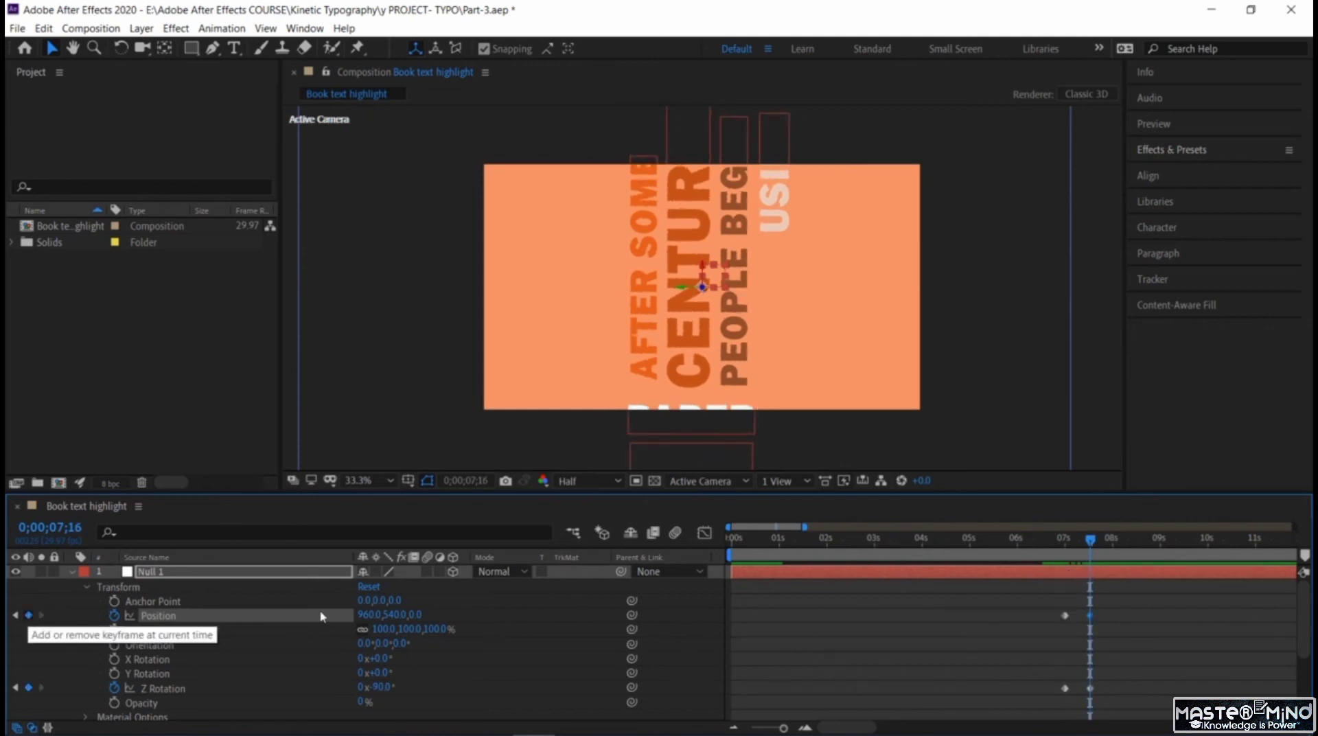
# - At 0;00;07;16, move the null up to about 990, -462 so PAPER NOTES sits in the upper part of the frame
pyautogui.moveTo(719, 343); pyautogui.dragTo(722, 282)
pyautogui.hotkey('ctrl', 'z')
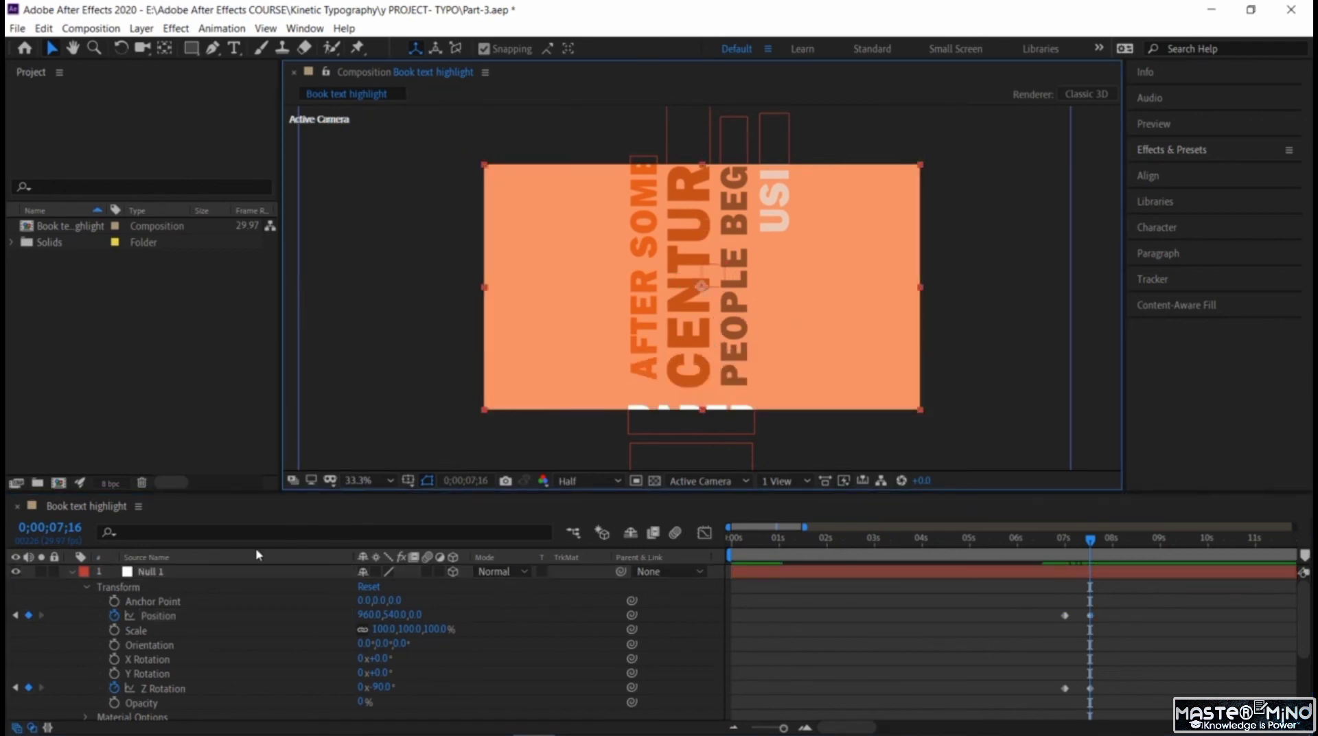
pyautogui.click(233, 571)
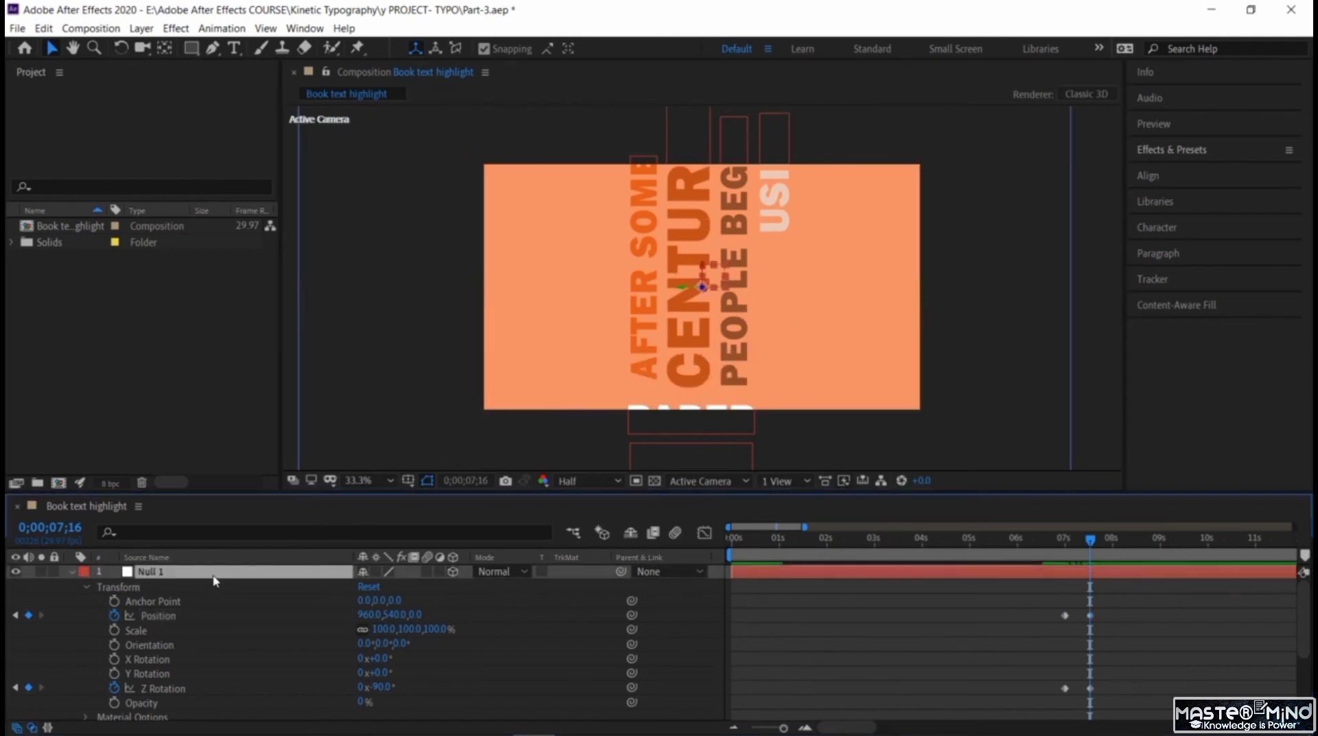
pyautogui.click(711, 269)
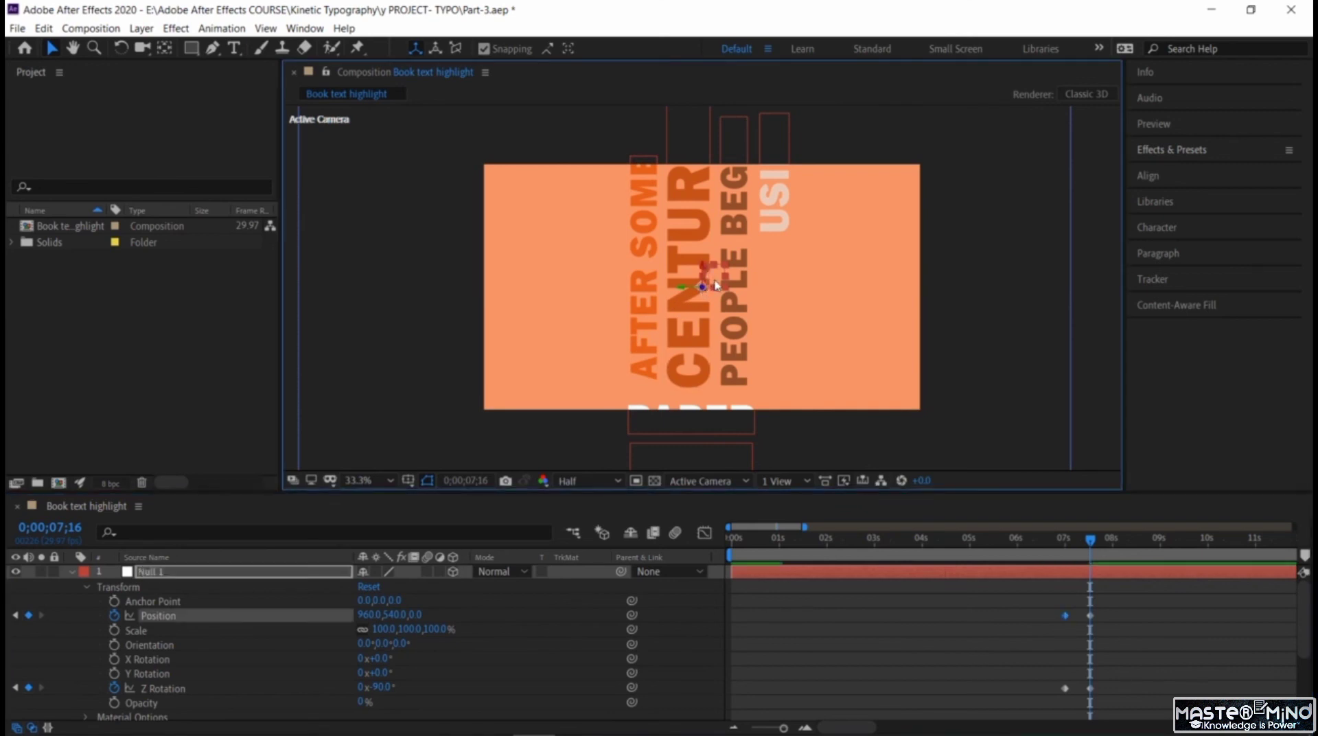
pyautogui.click(718, 278)
pyautogui.moveTo(717, 278); pyautogui.dragTo(724, 50)
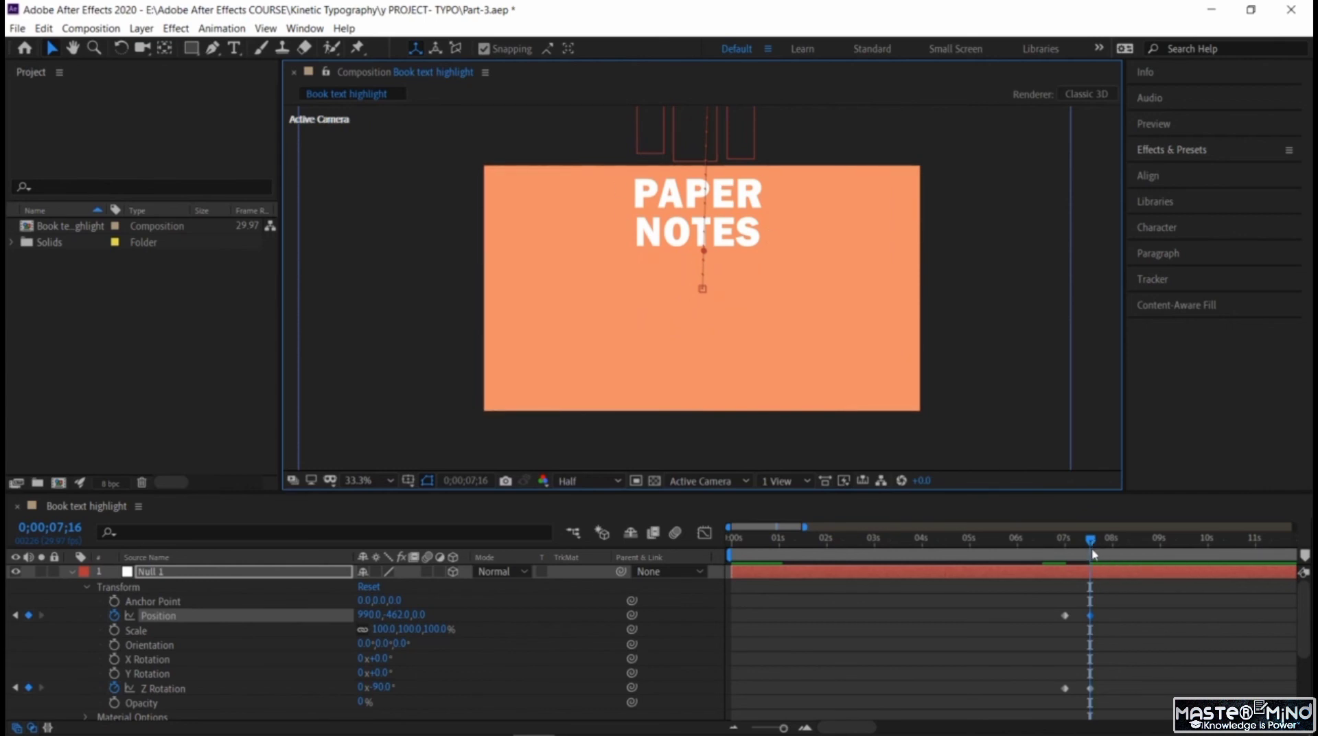
pyautogui.moveTo(1092, 541); pyautogui.dragTo(1086, 542)
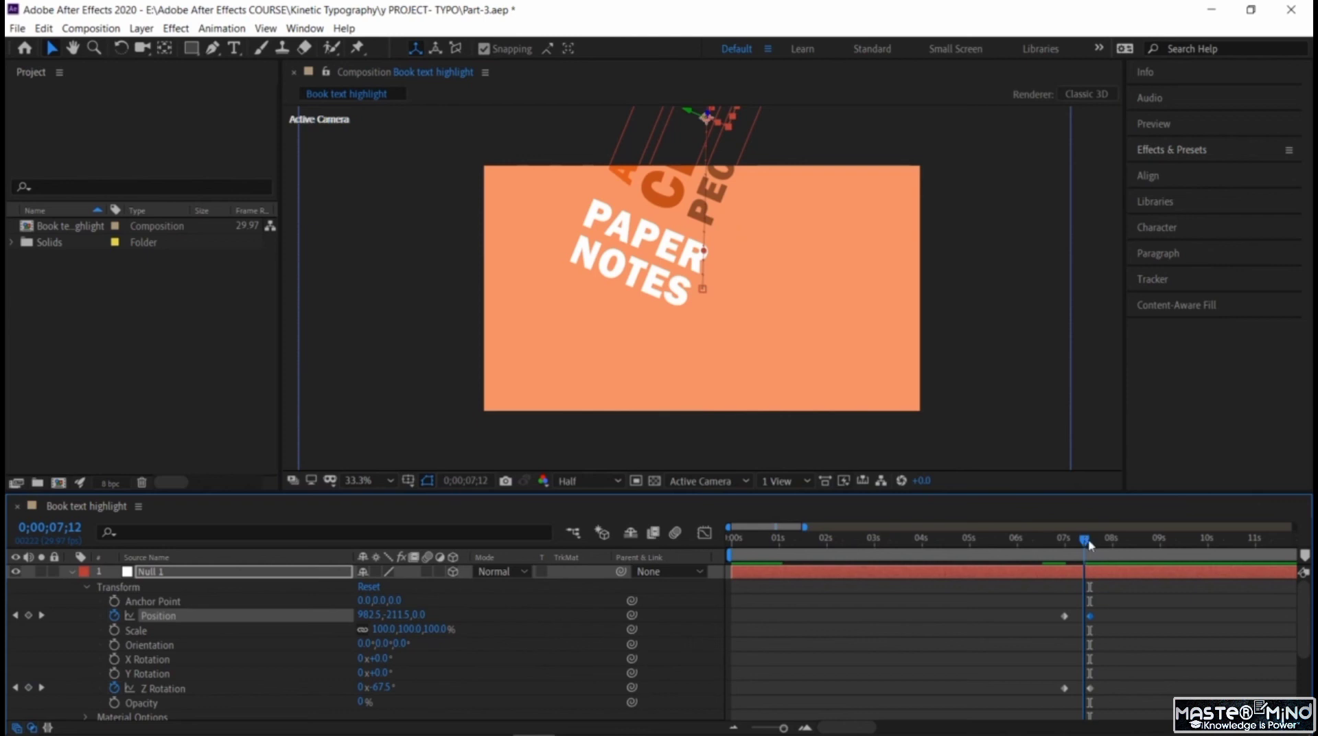
pyautogui.moveTo(1090, 544); pyautogui.dragTo(1093, 546)
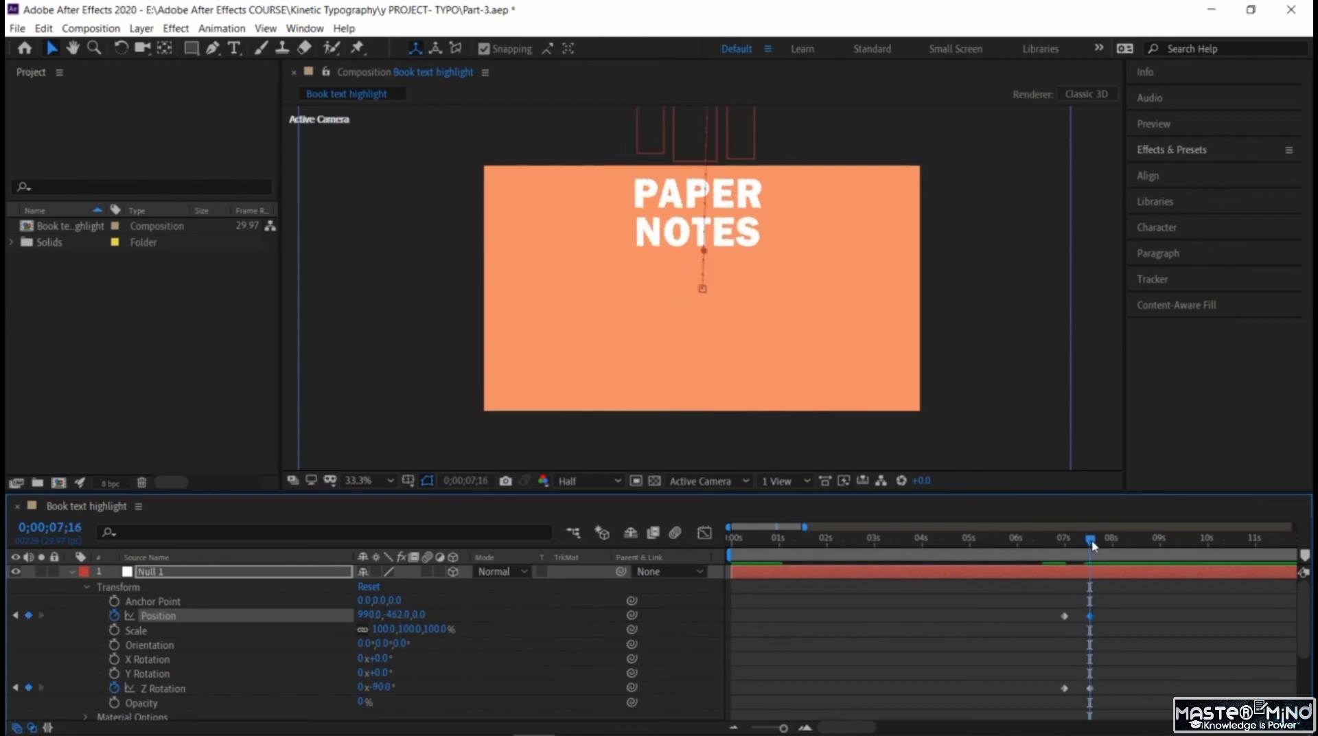
# - Keyframe the null's Scale at 0;00;07;16 and enlarge it to about 126% at 0;00;07;29
pyautogui.click(115, 630)
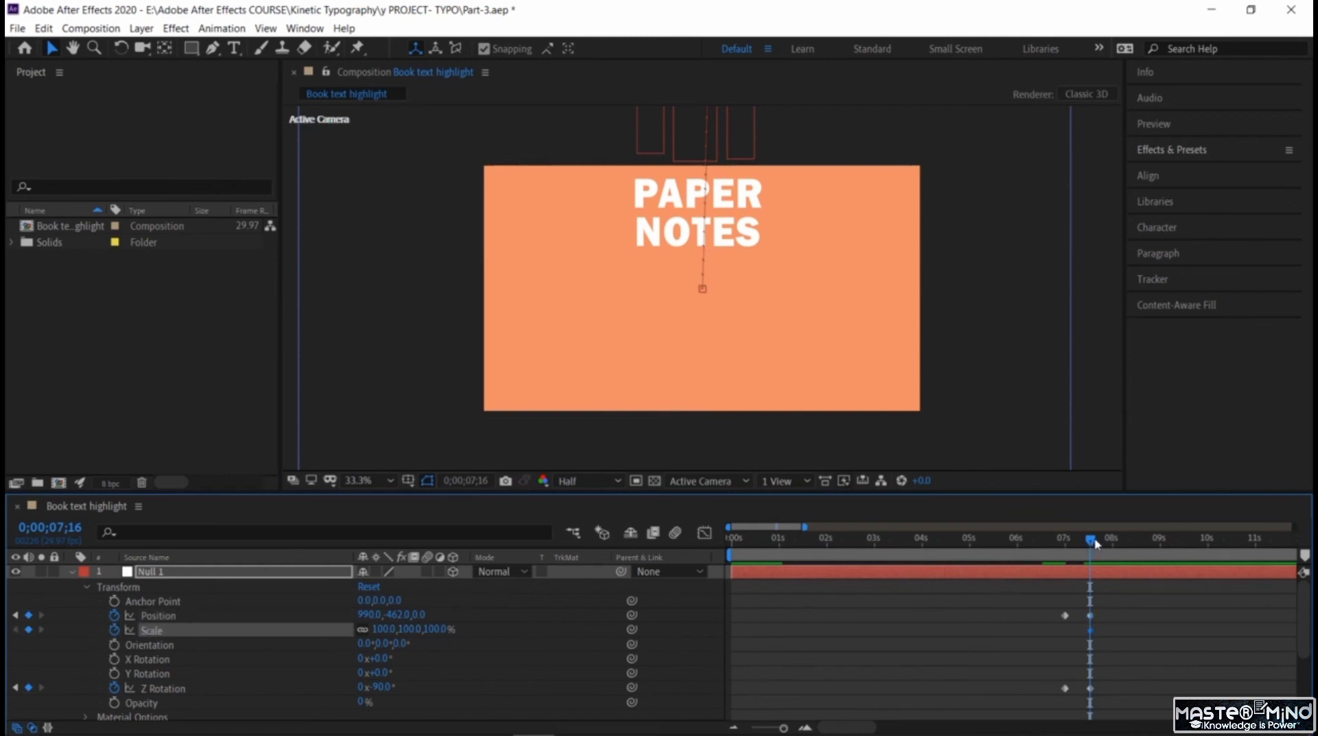
pyautogui.moveTo(1097, 544); pyautogui.dragTo(1114, 556)
pyautogui.click(28, 628)
pyautogui.moveTo(376, 629); pyautogui.dragTo(474, 629)
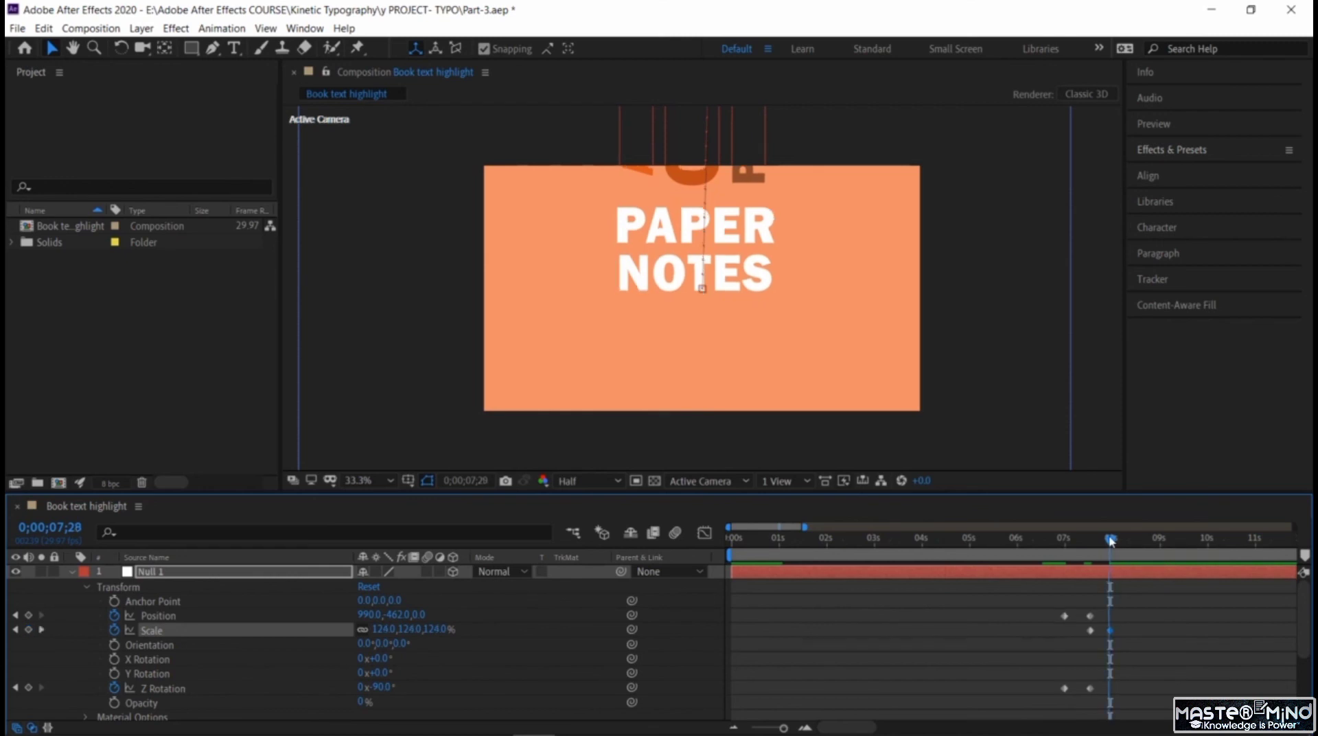
# - Add a Position keyframe at 0;00;07;28 with the null's Y at -570, and preview the motion from 0;00;05;28
pyautogui.click(28, 615)
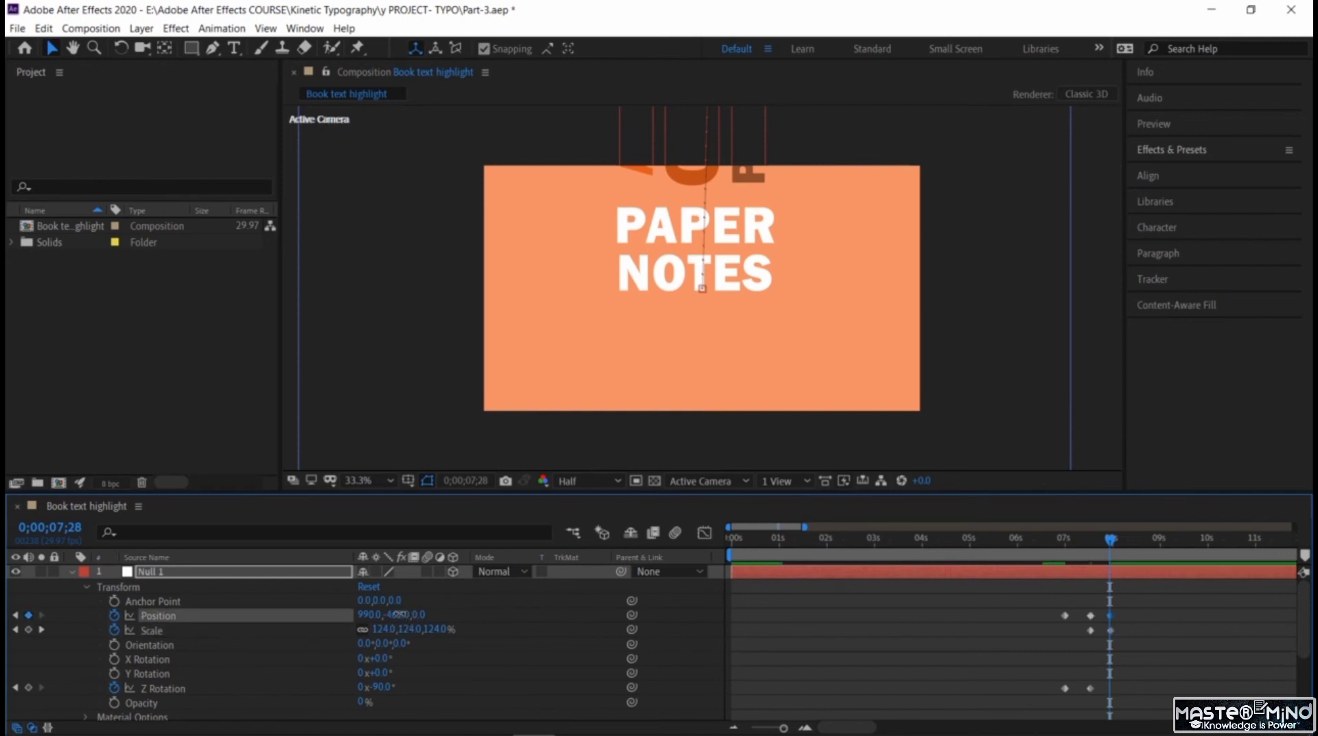
pyautogui.moveTo(412, 615); pyautogui.dragTo(383, 602)
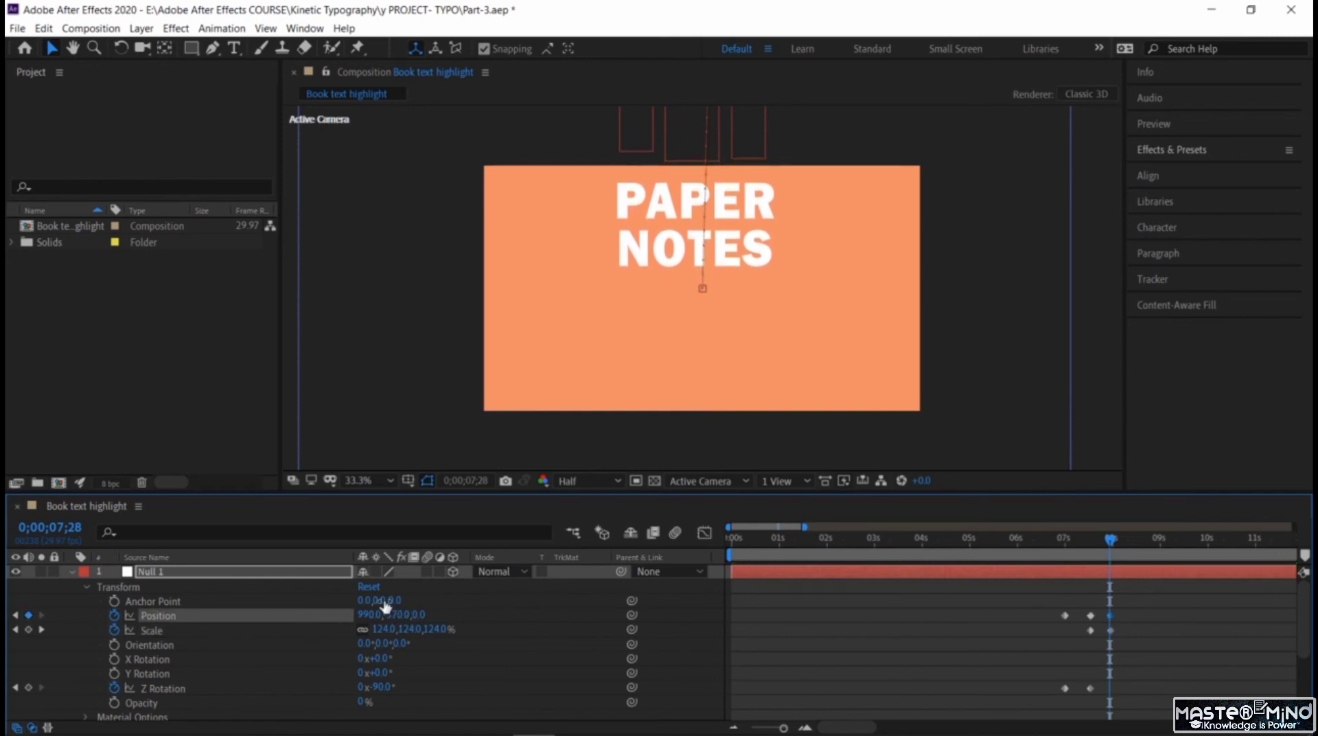
pyautogui.moveTo(1110, 542); pyautogui.dragTo(1014, 543)
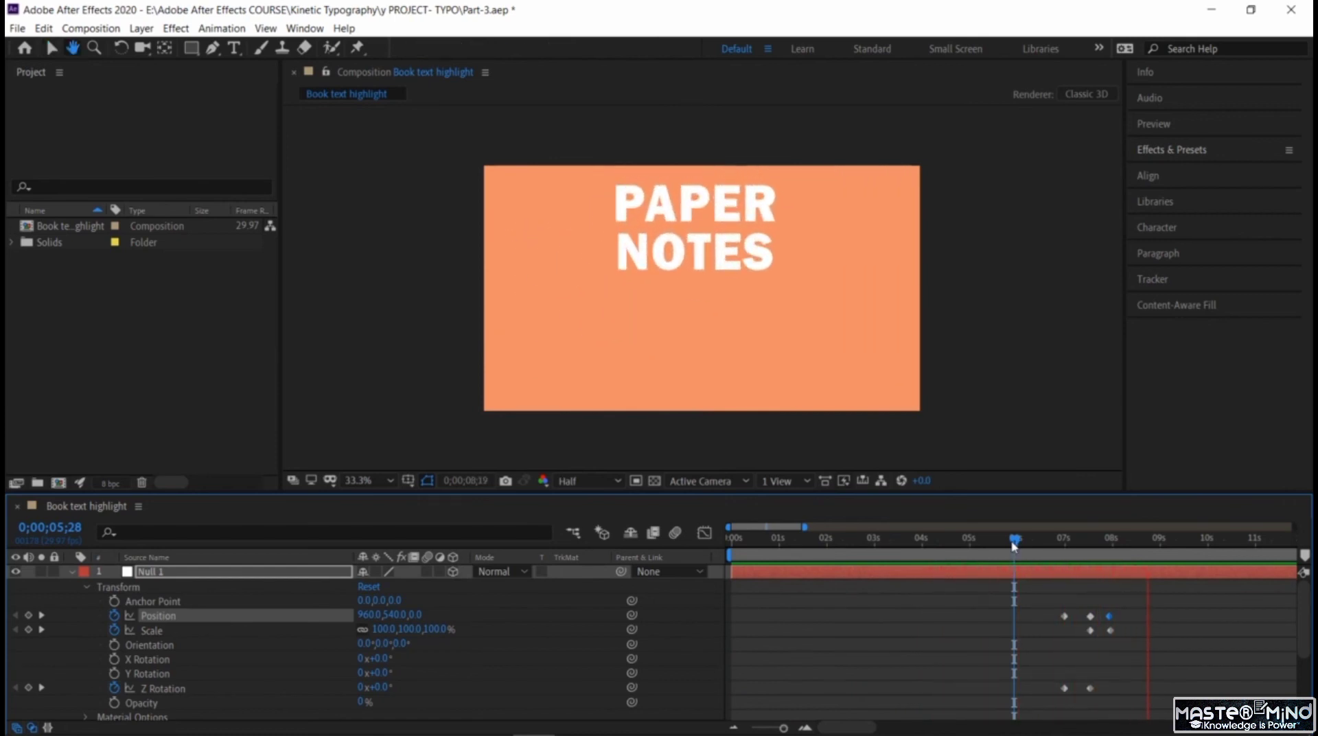
pyautogui.press('space')
# - Apply Easy Ease to all the null's Position, Scale and Z Rotation keyframes, and collapse its properties
pyautogui.moveTo(1042, 604); pyautogui.dragTo(1127, 701)
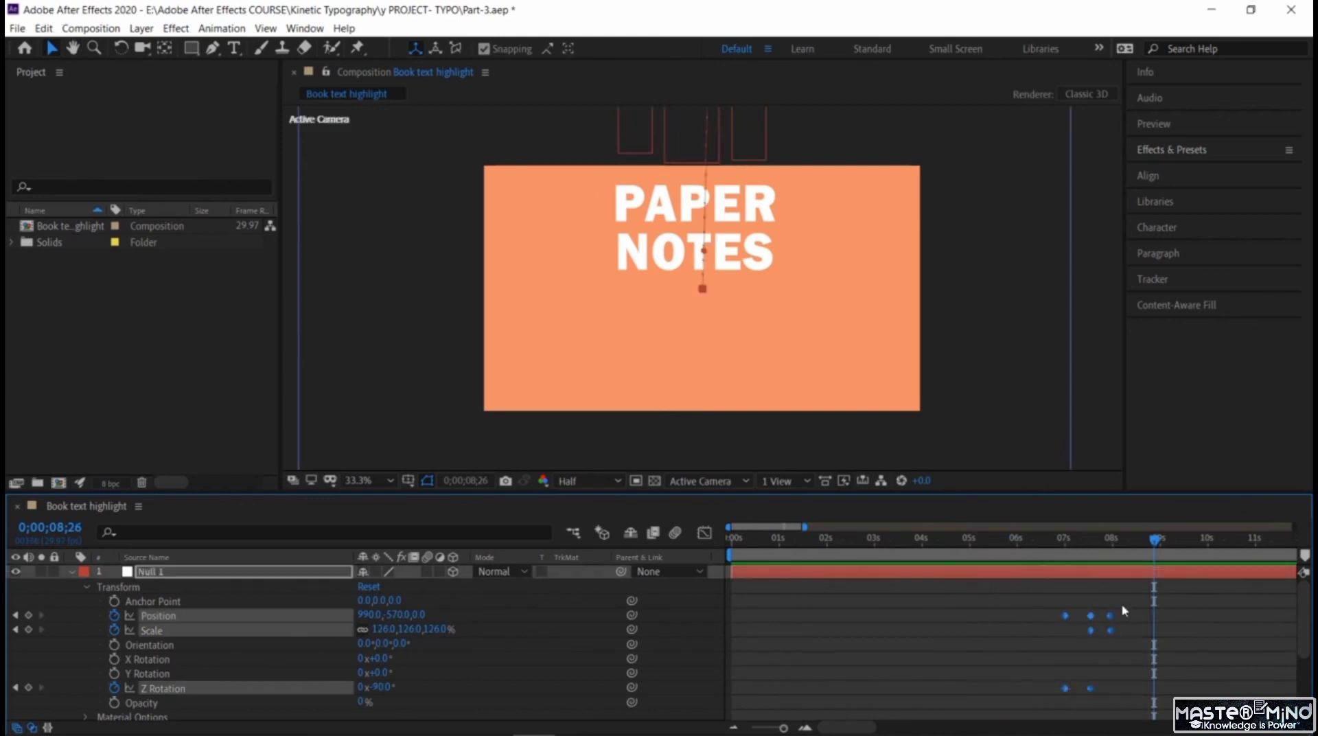
pyautogui.rightClick(1092, 616)
pyautogui.moveTo(1181, 601)
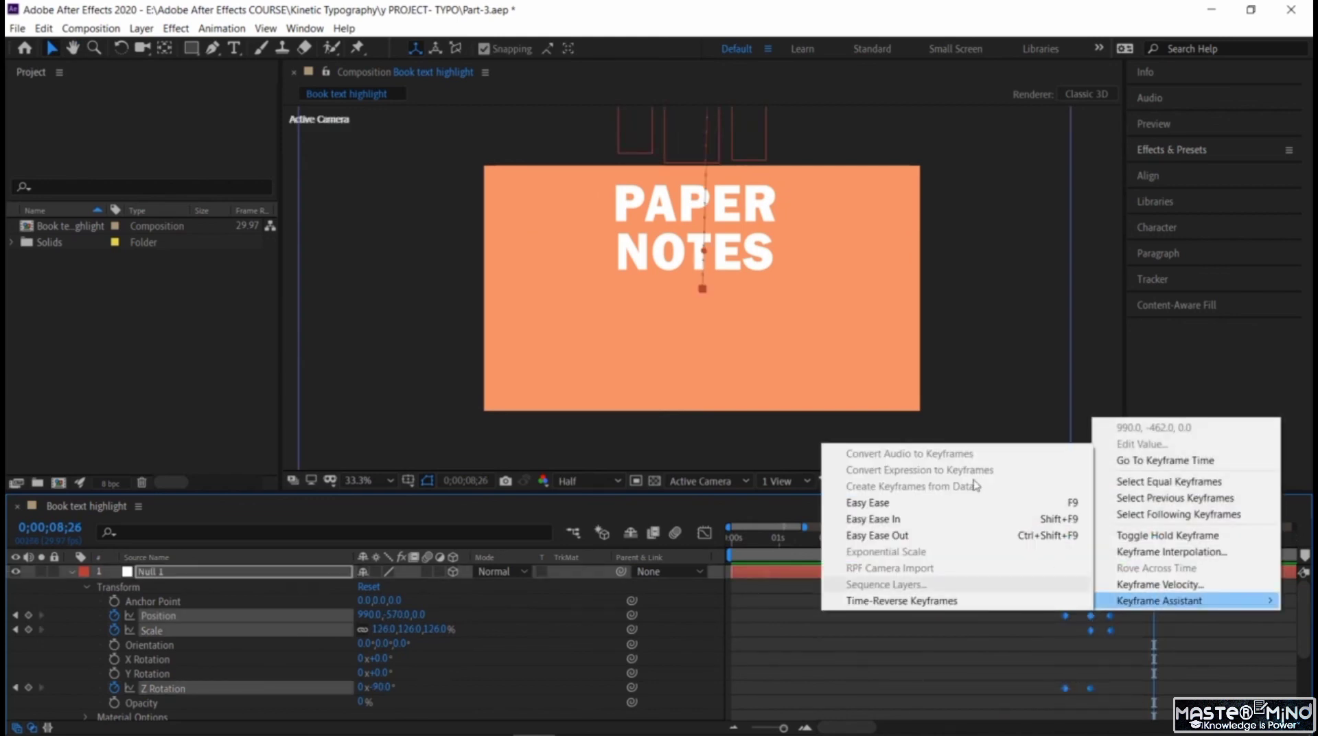
pyautogui.click(953, 505)
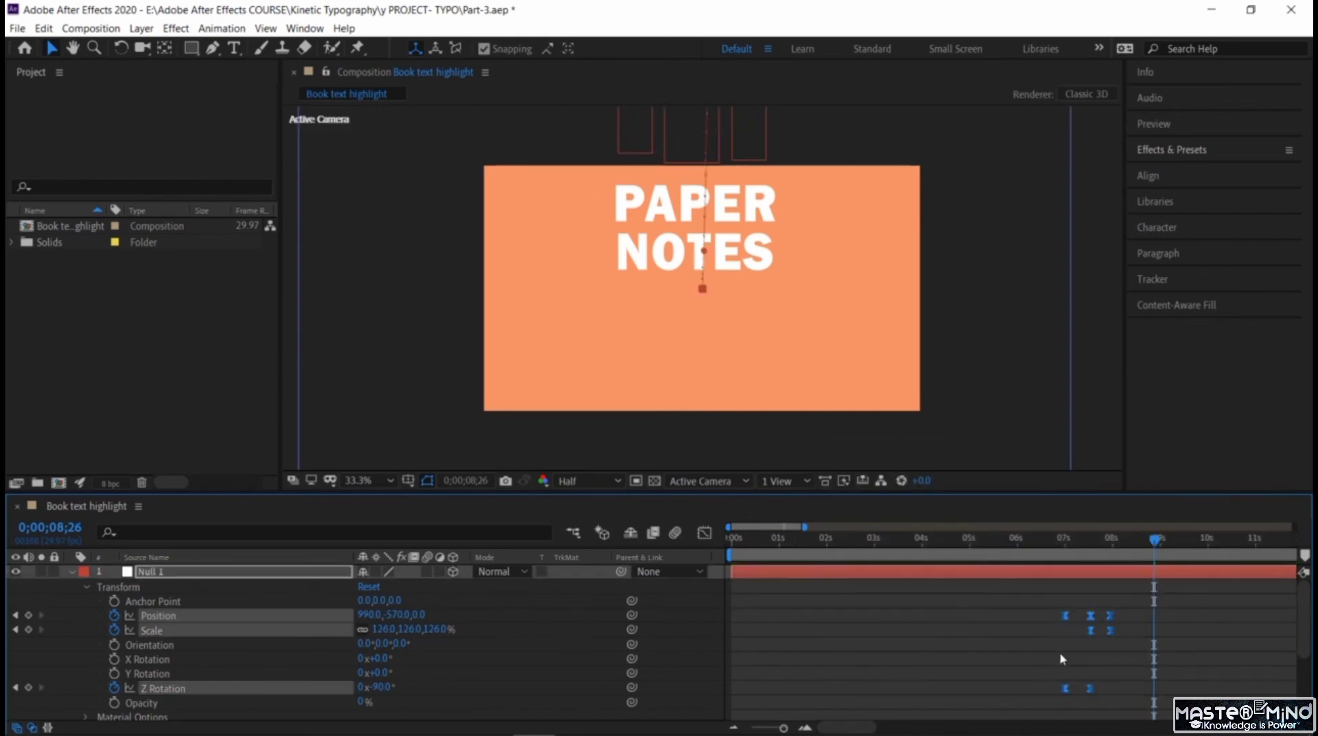
pyautogui.click(73, 574)
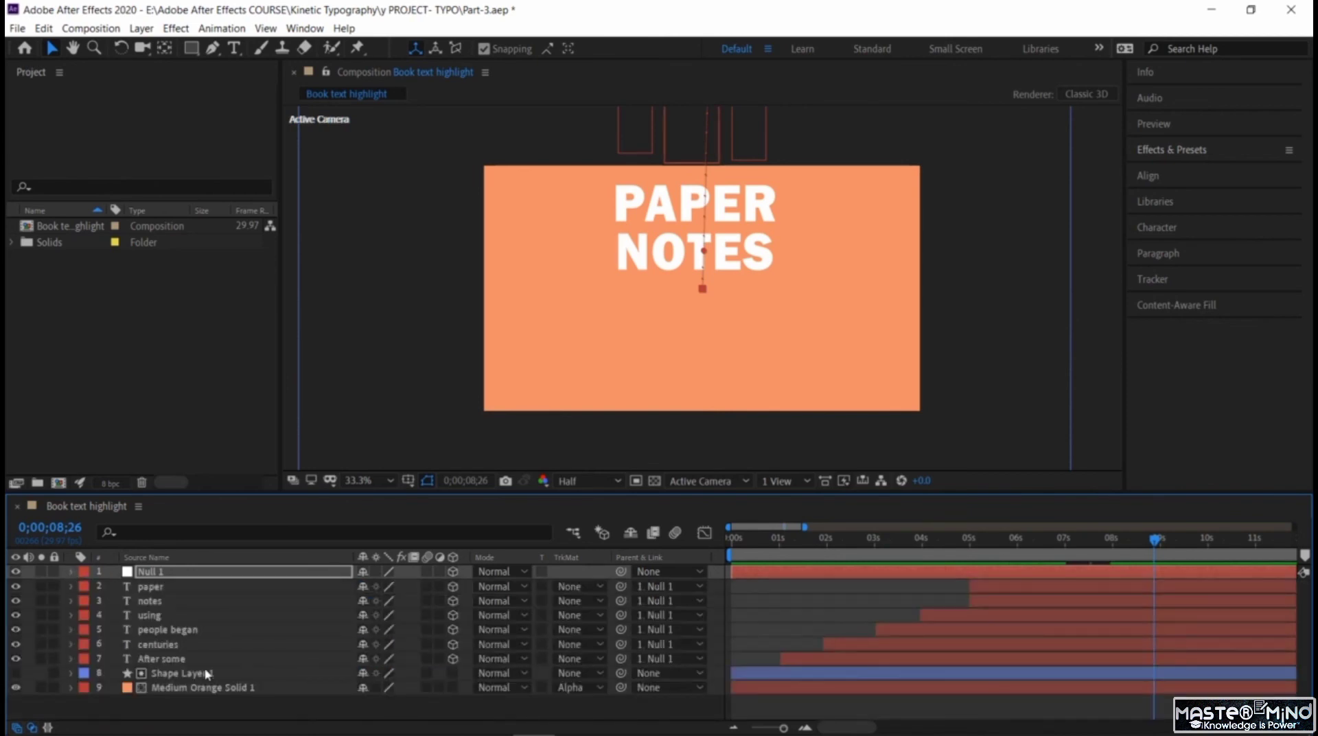
pyautogui.click(223, 706)
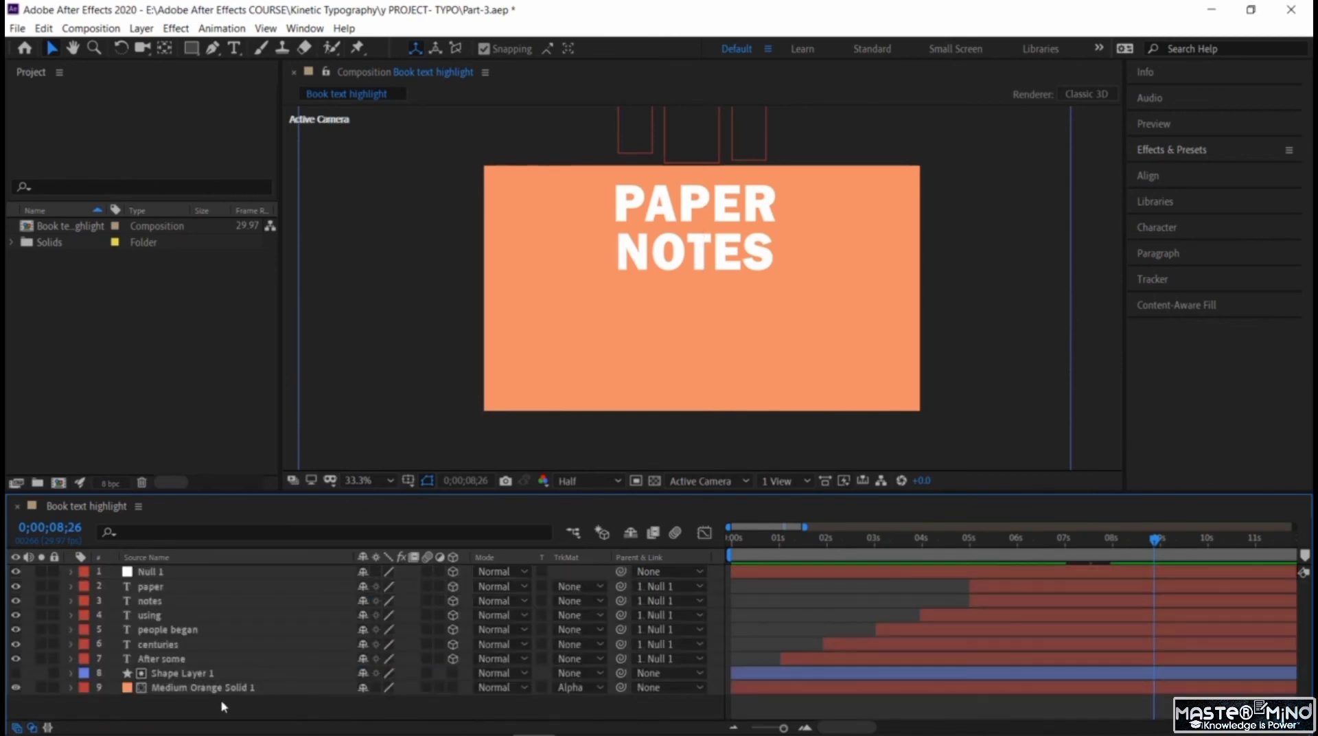
# - Import Paper Note bundle.png from the Project imgs folder and place it in the composition
pyautogui.doubleClick(217, 384)
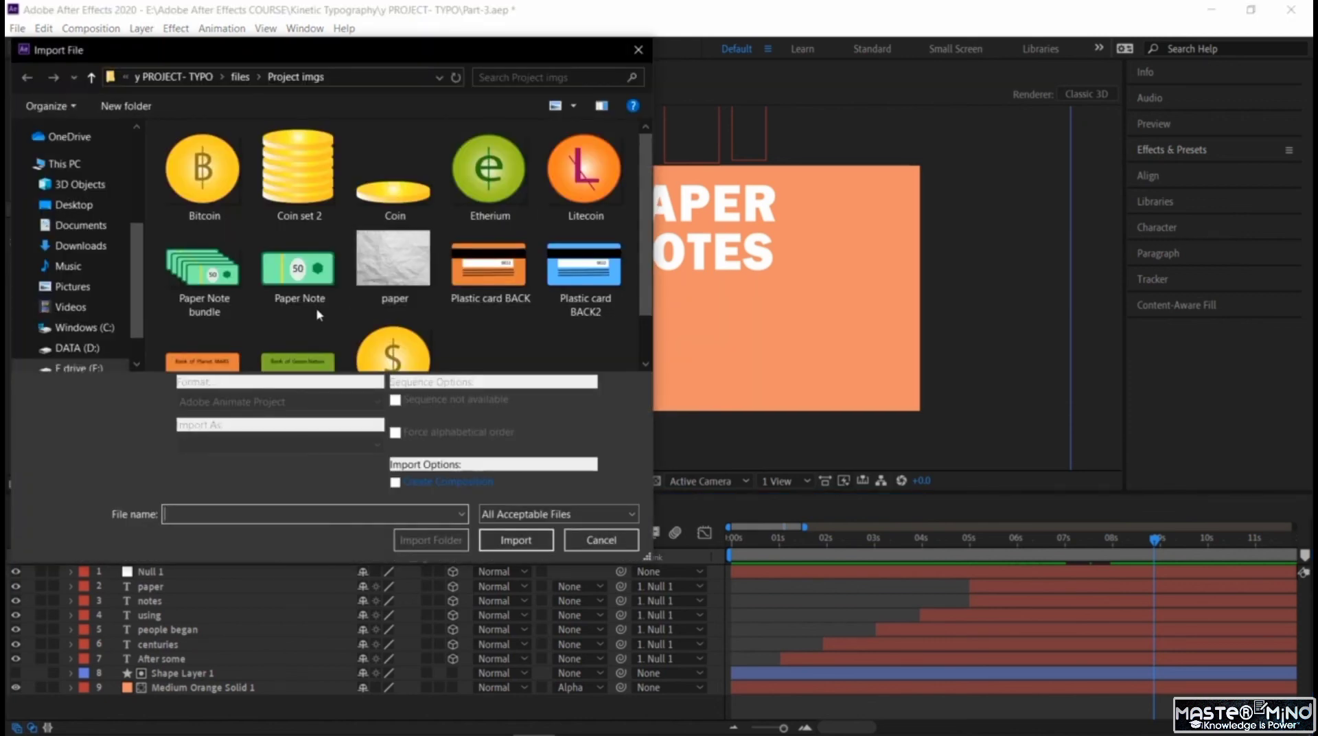
pyautogui.doubleClick(200, 278)
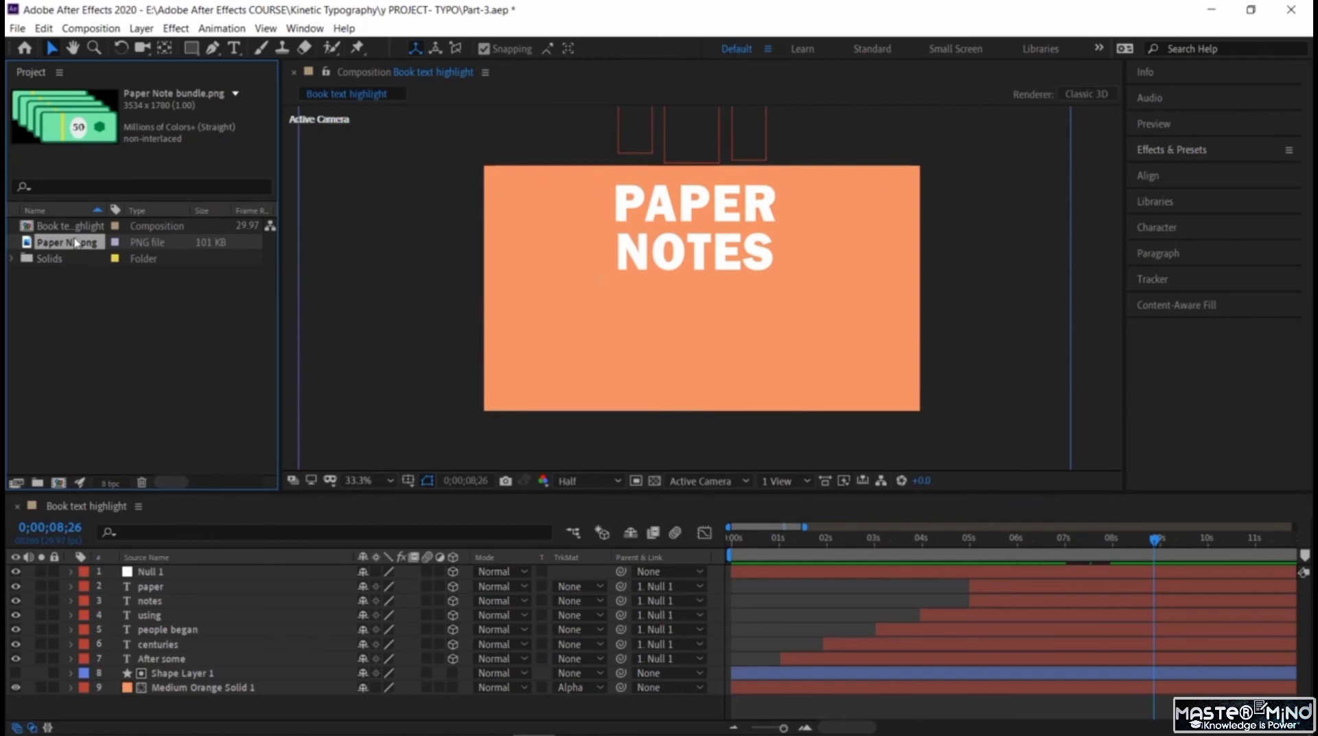
pyautogui.moveTo(76, 243); pyautogui.dragTo(754, 371)
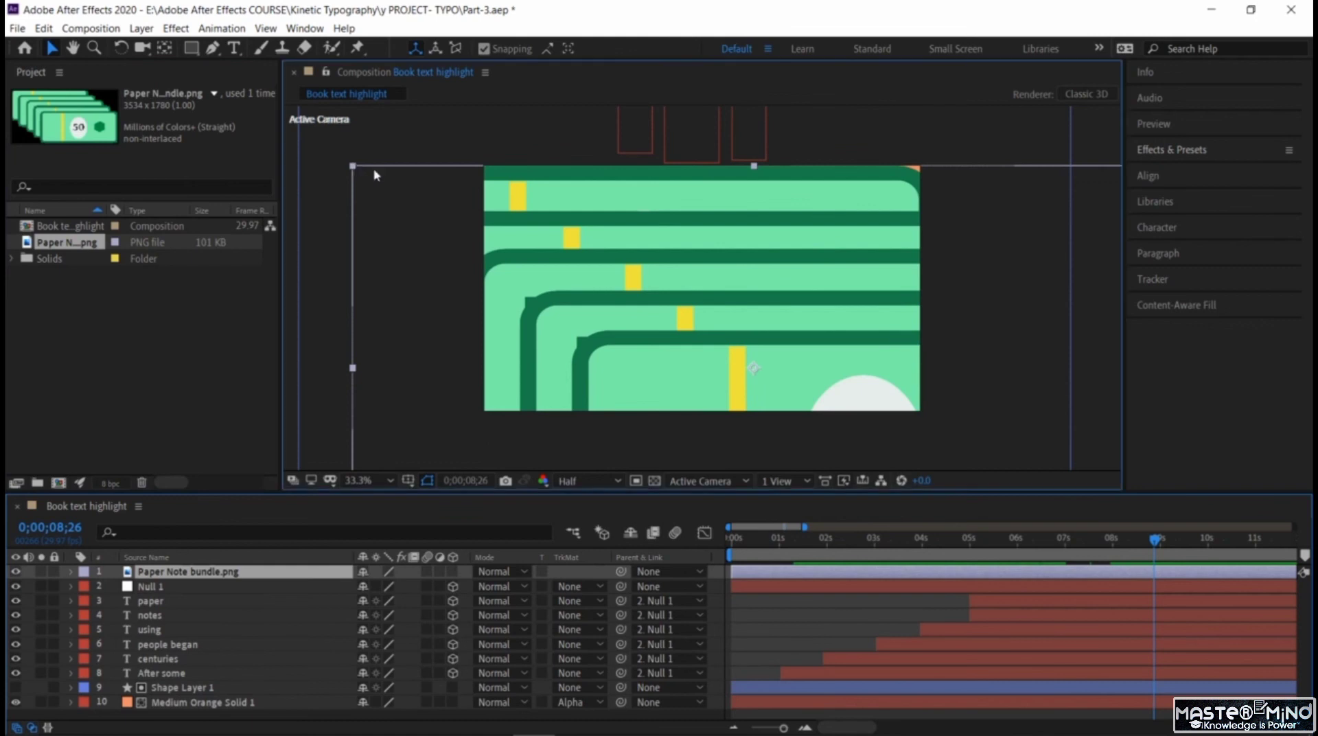
# - Scale the Paper Note bundle image down and centre it below the PAPER NOTES text
pyautogui.moveTo(352, 166); pyautogui.dragTo(688, 320)
pyautogui.moveTo(755, 360); pyautogui.dragTo(704, 336)
pyautogui.moveTo(772, 393); pyautogui.dragTo(784, 396)
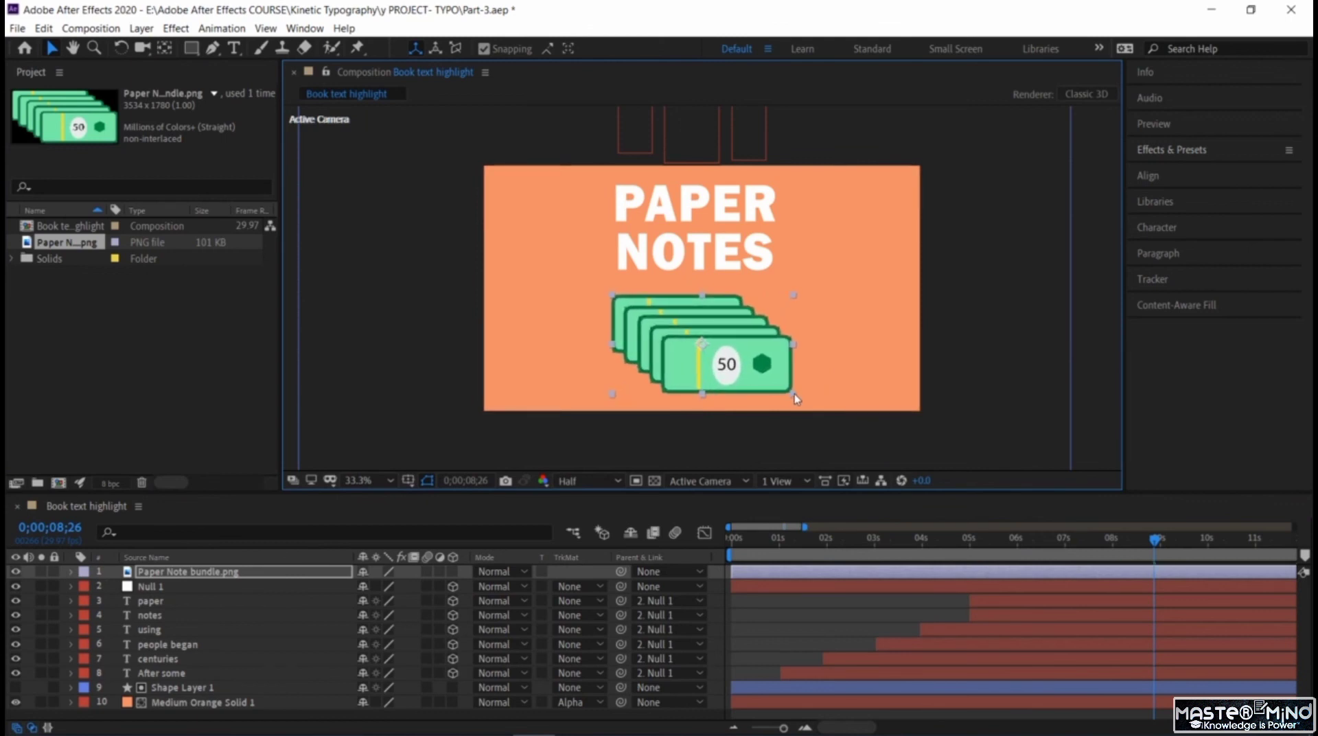
pyautogui.moveTo(701, 343); pyautogui.dragTo(700, 345)
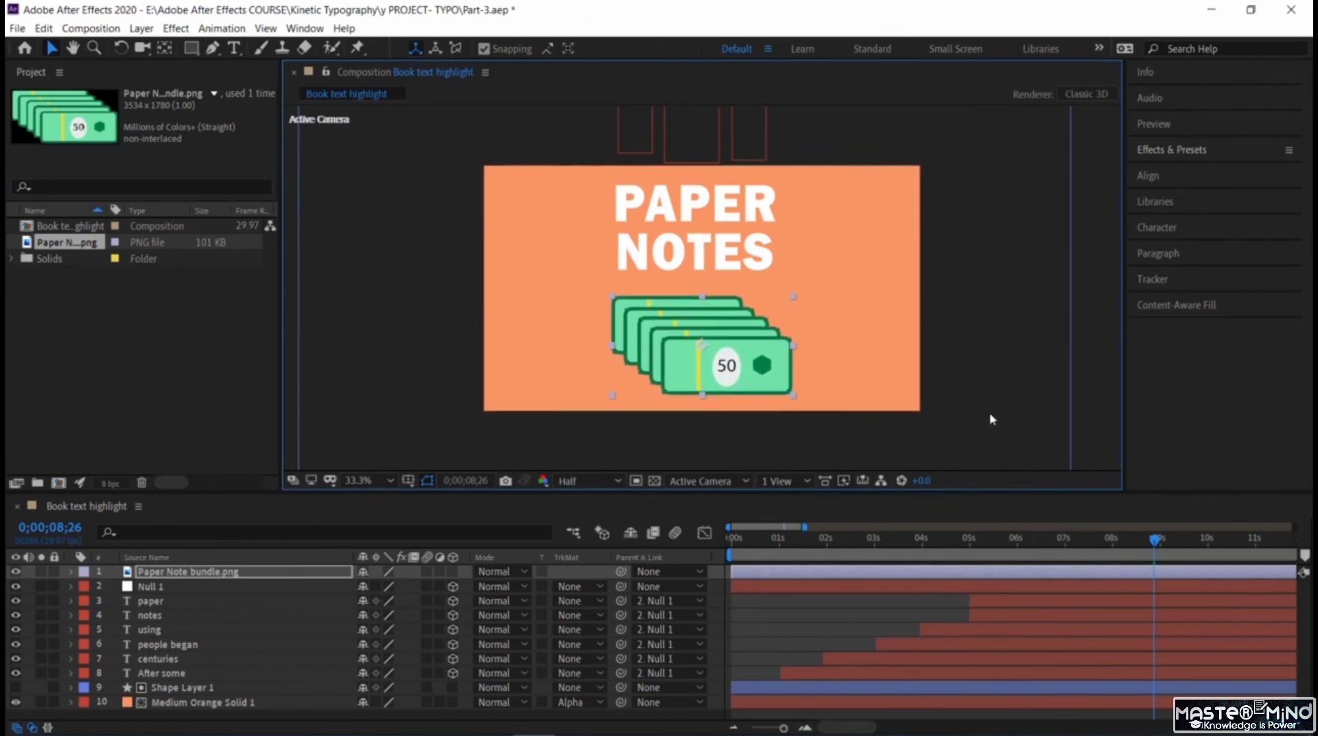
# - Trim the start of the Paper Note bundle layer to 0;00;08;00
pyautogui.moveTo(1133, 540)
pyautogui.mouseDown()
pyautogui.moveTo(1081, 542)
pyautogui.moveTo(1112, 547)
pyautogui.mouseUp()
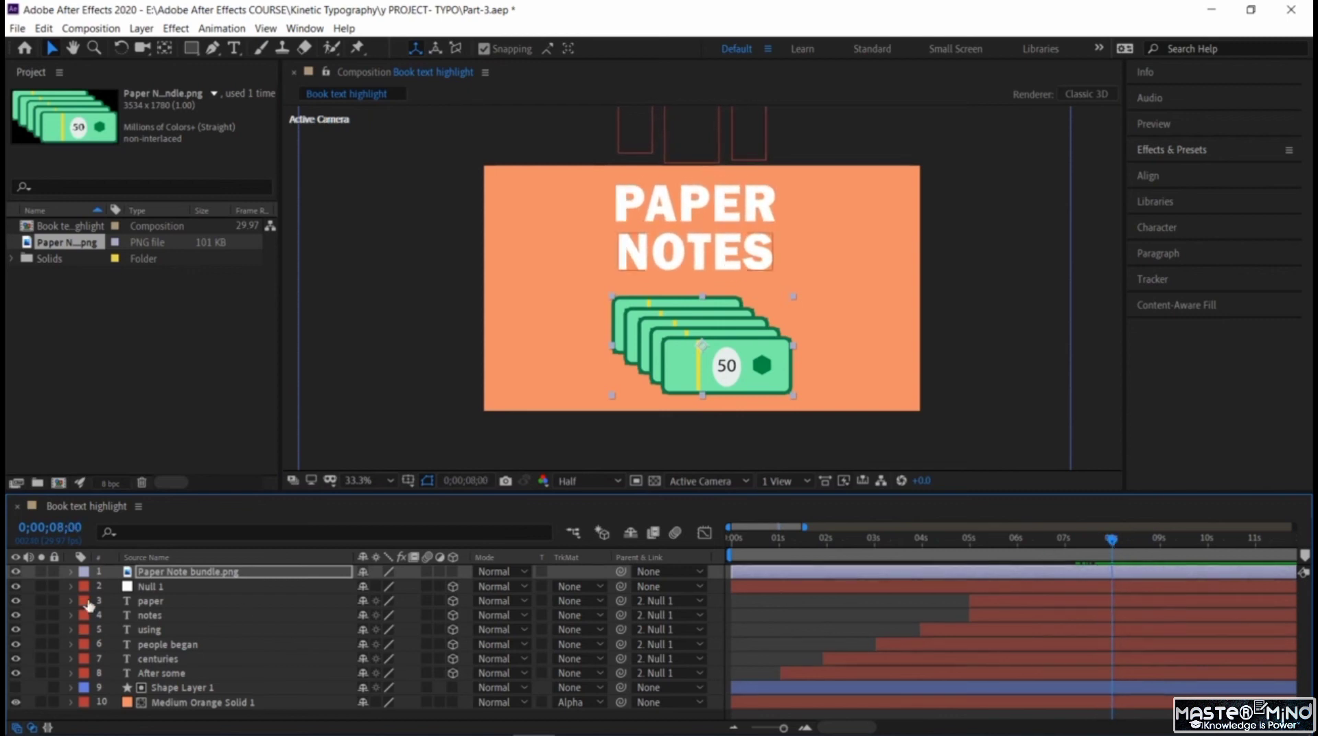
pyautogui.click(1098, 574)
pyautogui.hotkey('alt', '[')
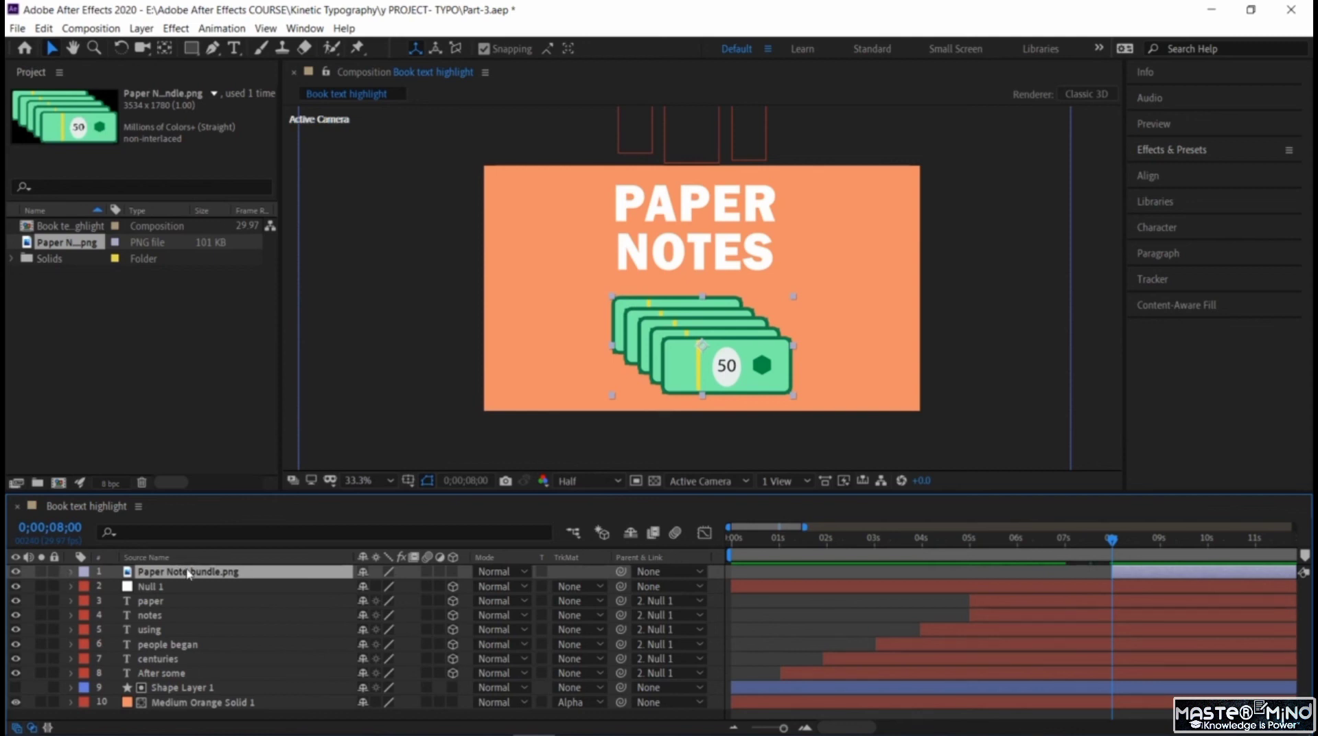
# - Keyframe the Paper Note bundle's Position to rise from below the frame, Y about 1338 at 0;00;08;00, to Y 813 at 0;00;08;16
pyautogui.press('p')
pyautogui.click(115, 587)
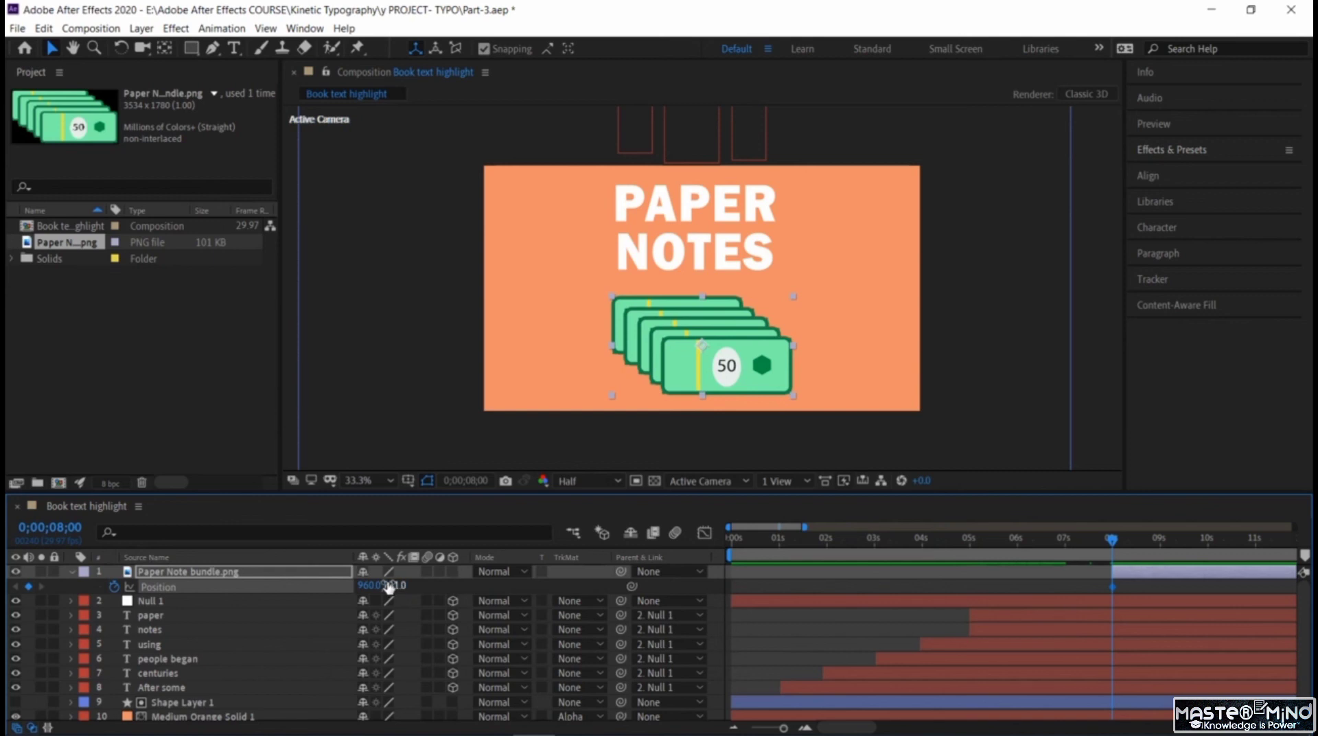
pyautogui.moveTo(397, 587); pyautogui.dragTo(812, 611)
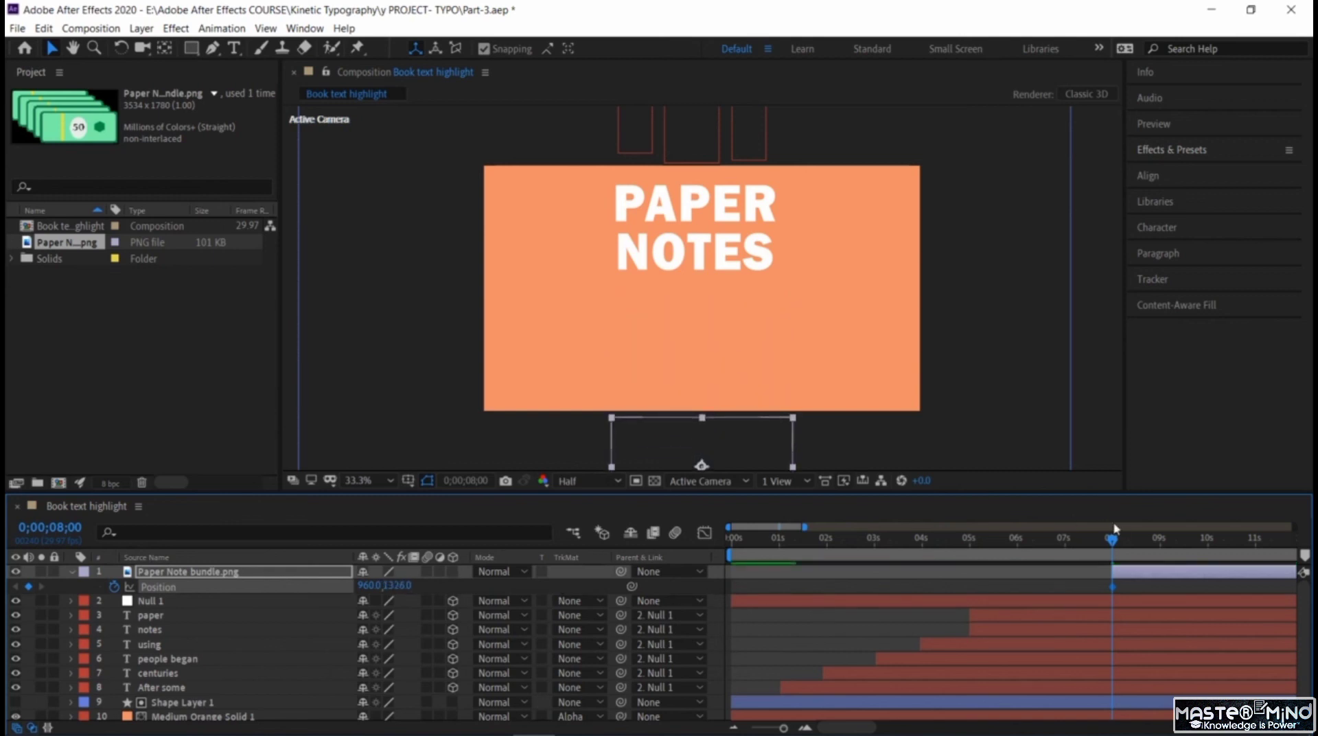
pyautogui.press('space')
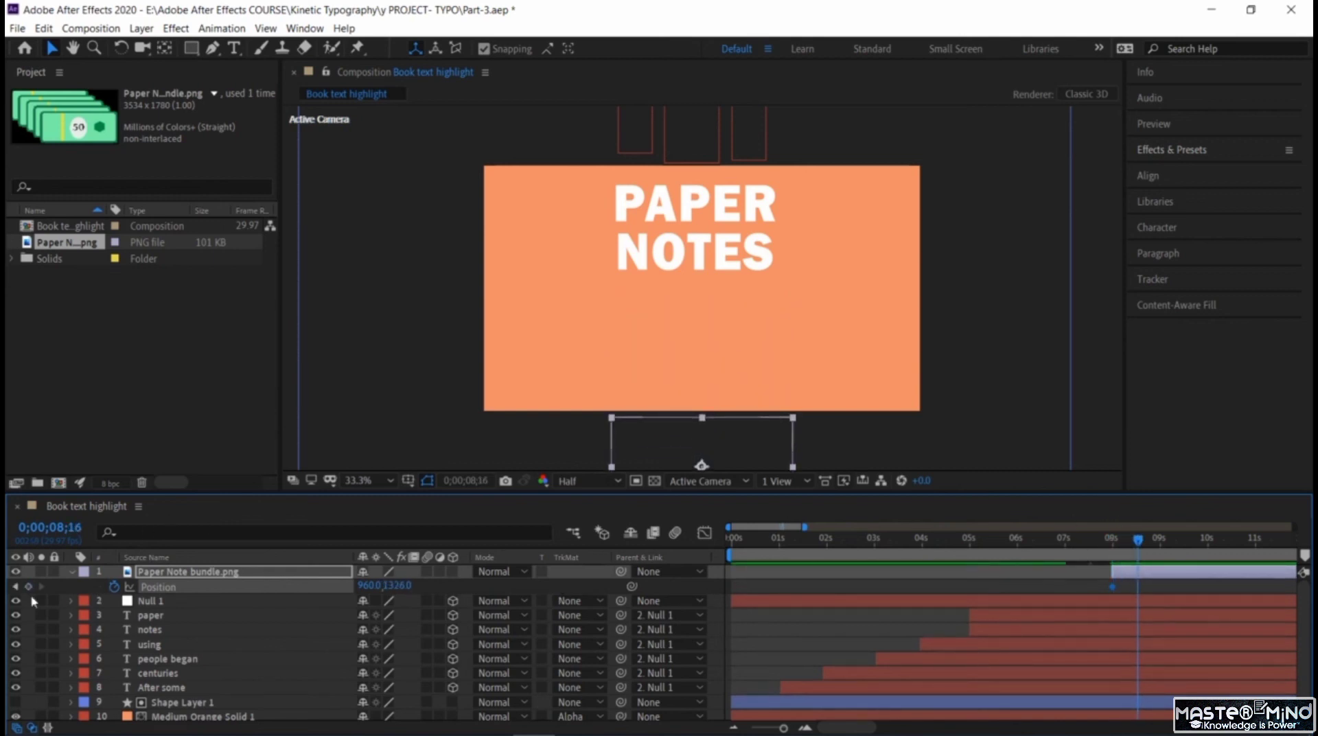
pyautogui.moveTo(401, 588); pyautogui.dragTo(8, 547)
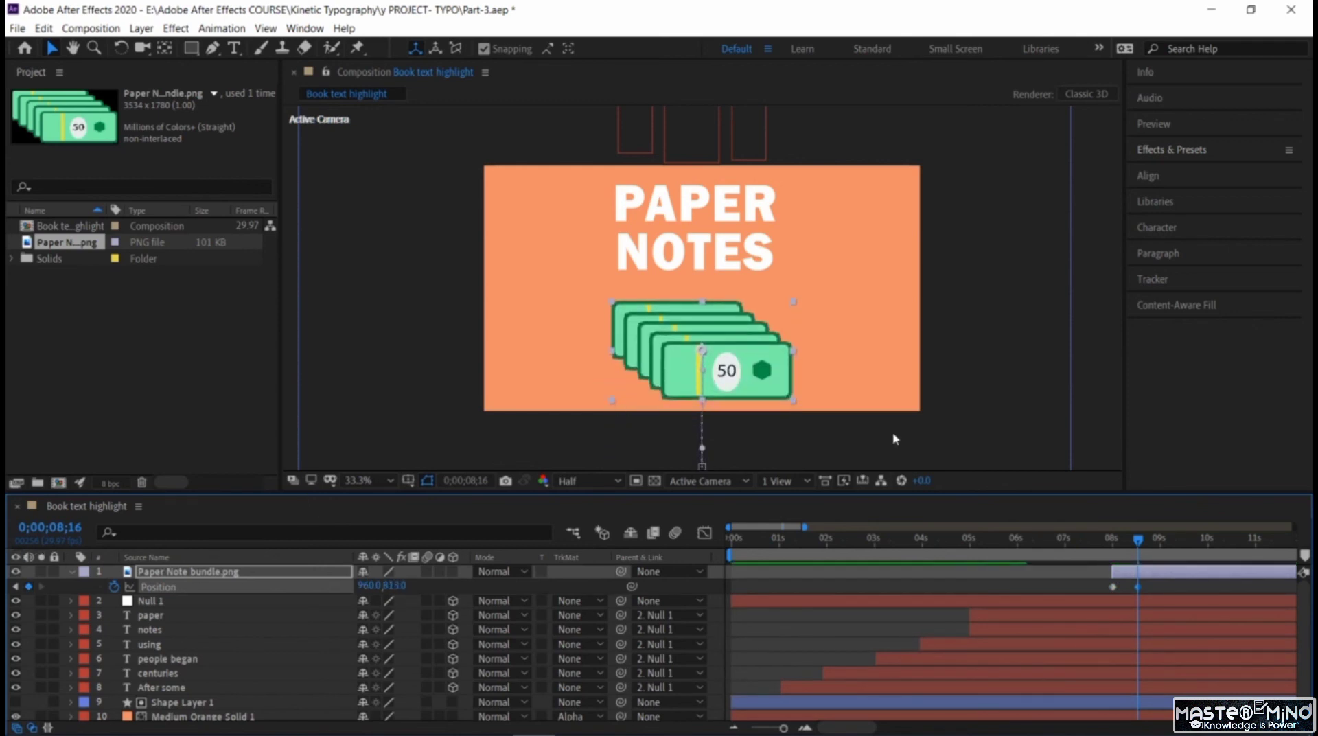
# - Apply Easy Ease to both Position keyframes of the Paper Note bundle, and preview the slide-in after saving the project
pyautogui.rightClick(1138, 587)
pyautogui.moveTo(1150, 584)
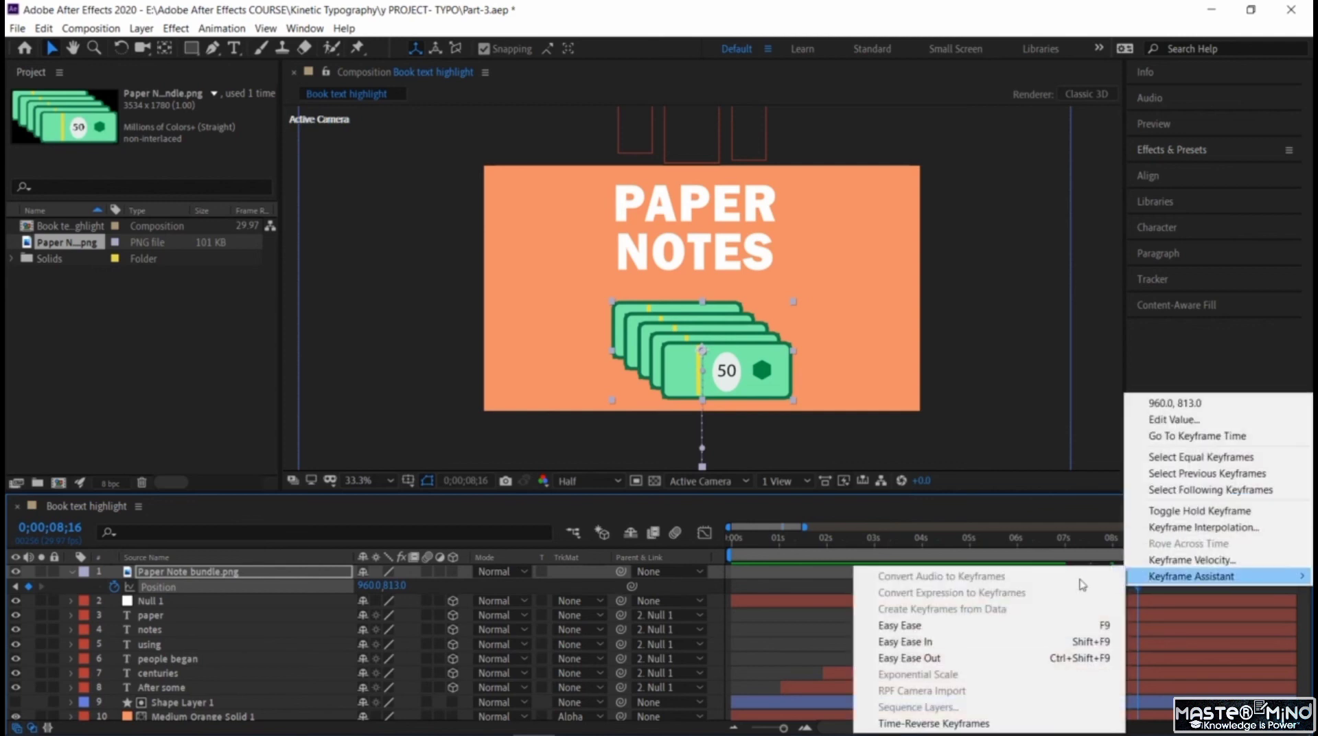
pyautogui.click(1002, 625)
pyautogui.hotkey('ctrl', 's')
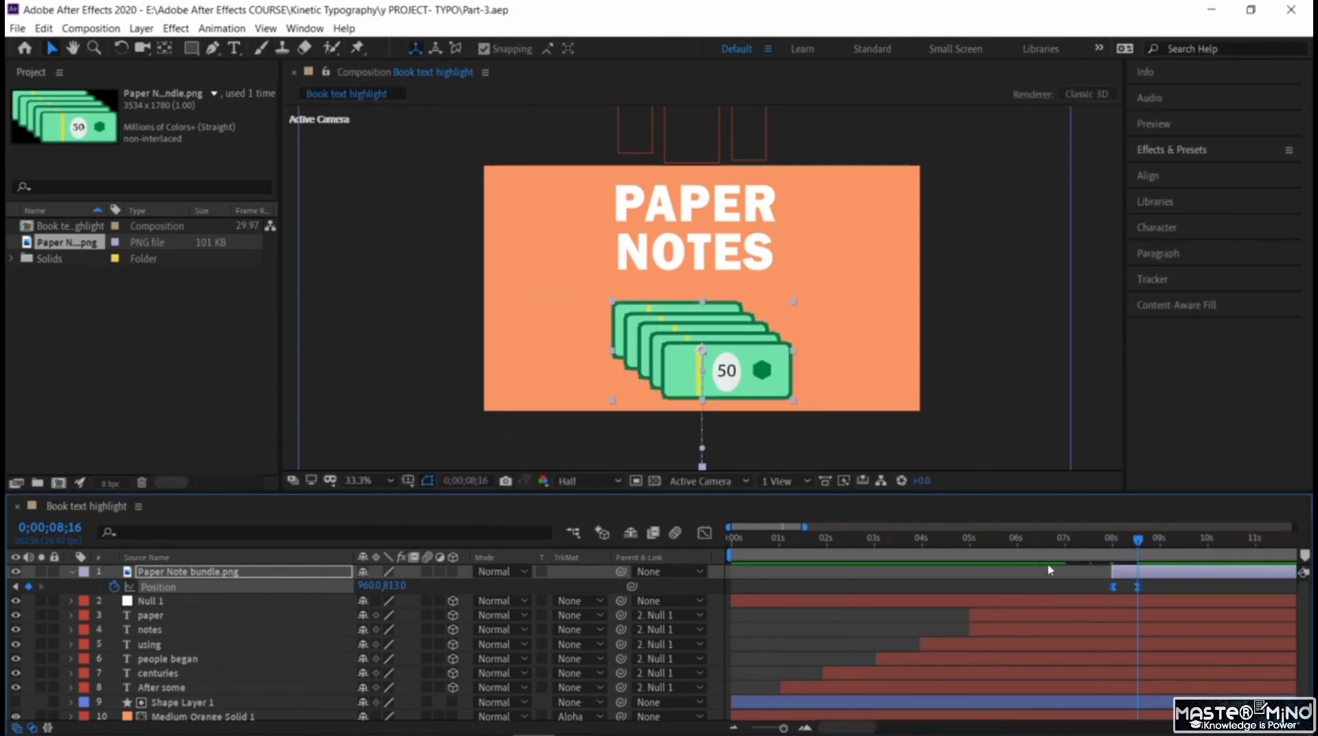
pyautogui.press('space')
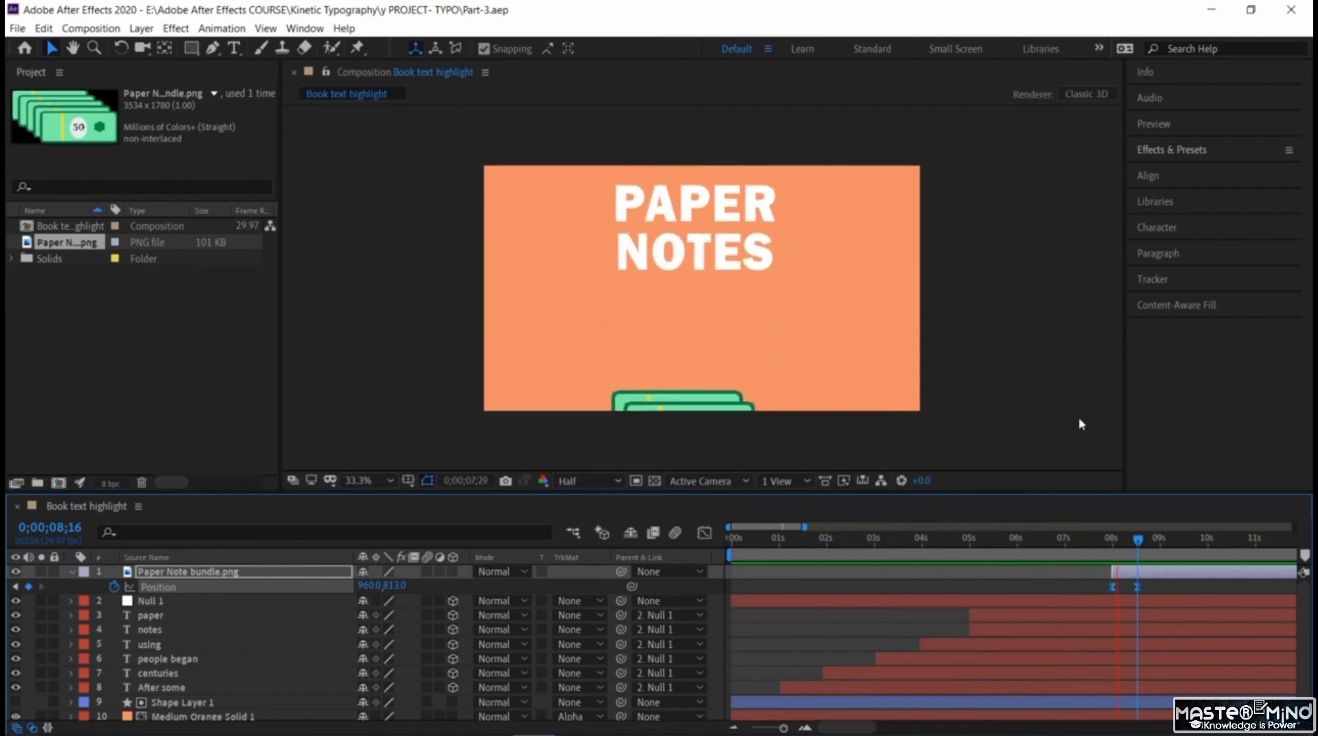
pyautogui.press('space')
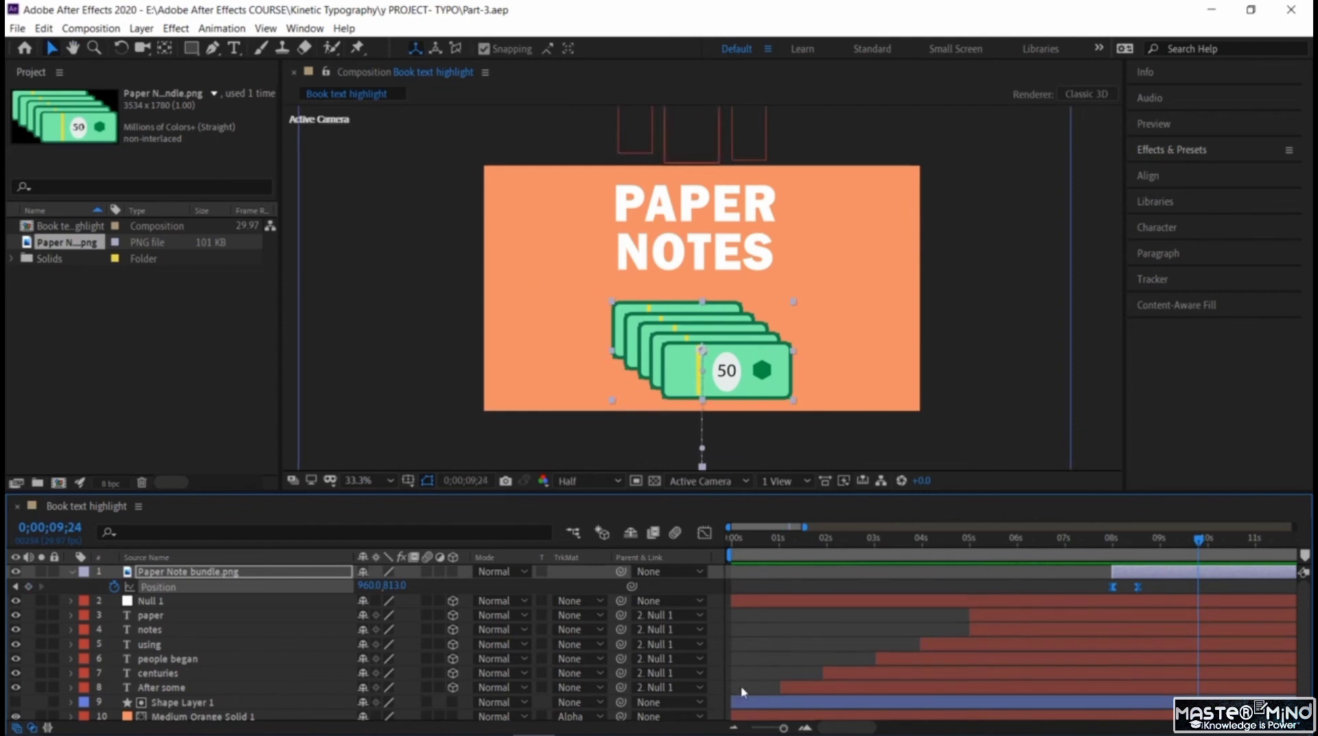
# - Hide the Transfer Controls columns in the timeline
pyautogui.click(36, 726)
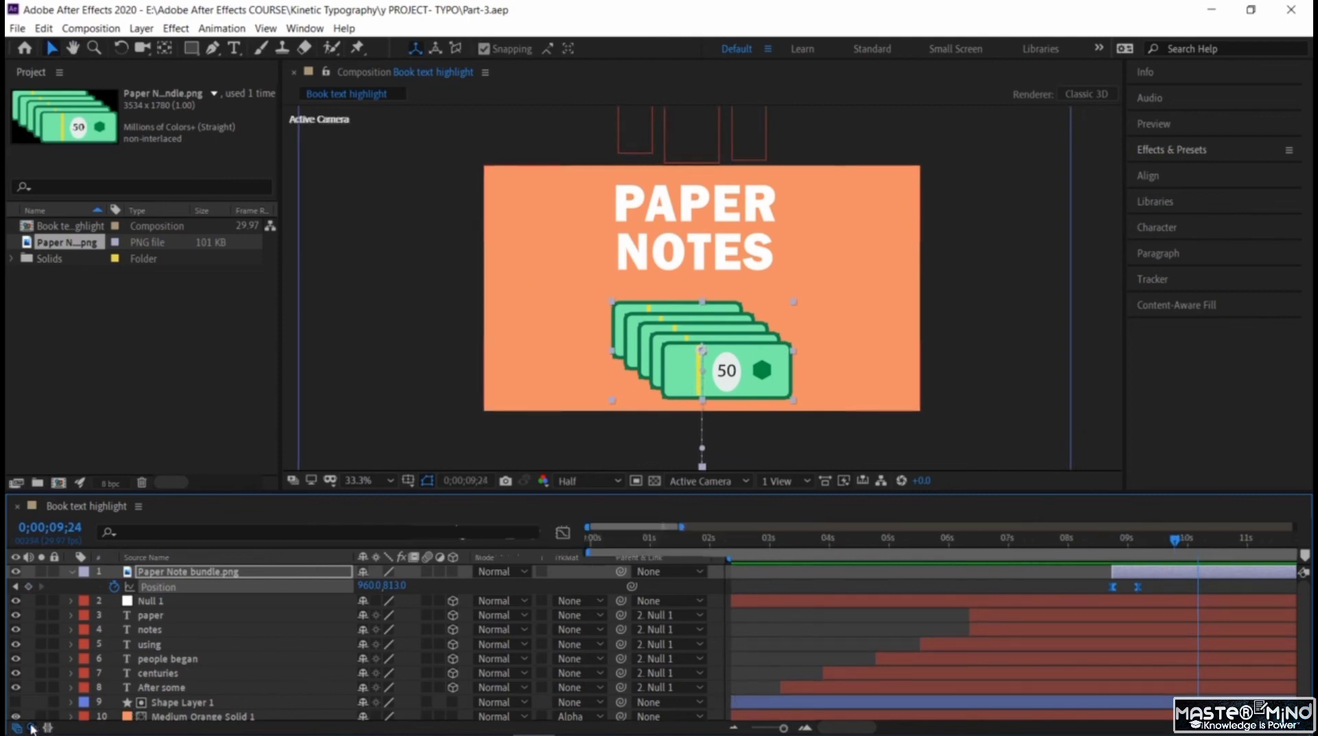